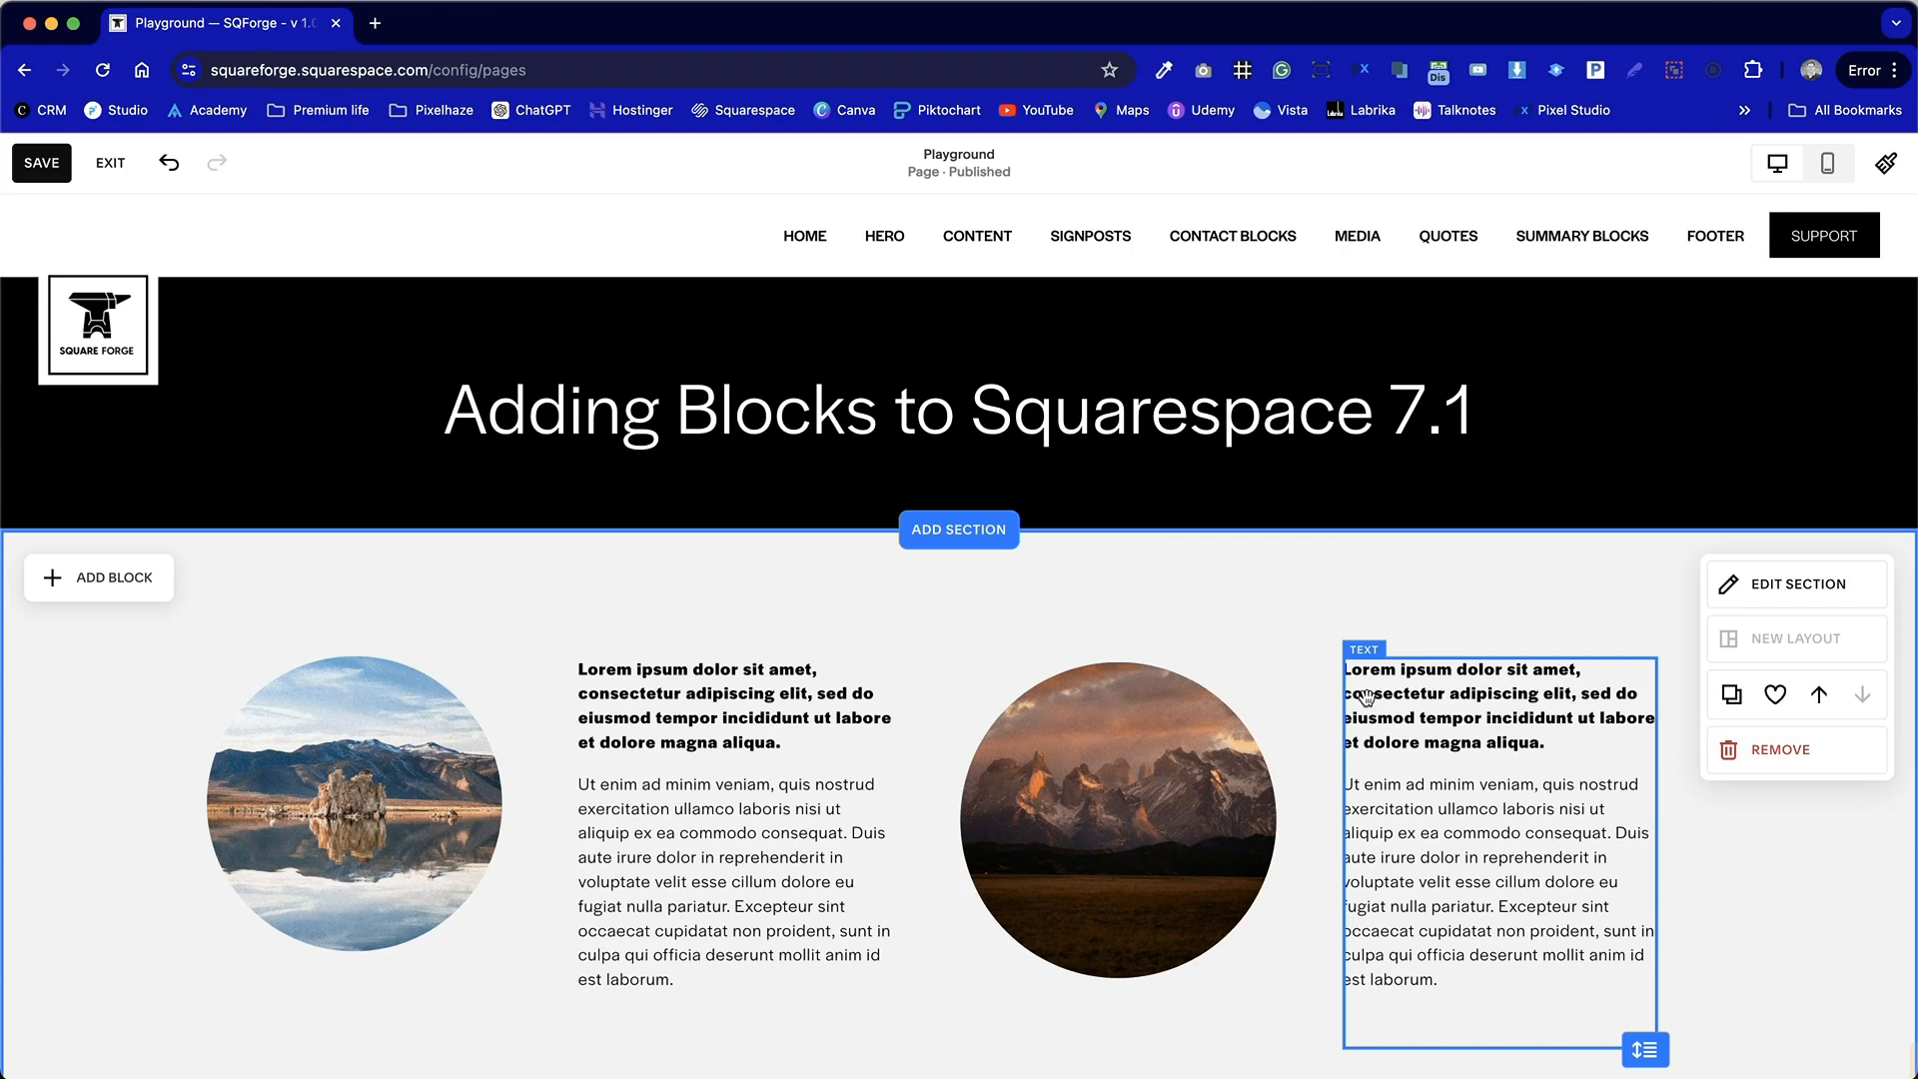
# Step: Link the lake image to the Contact: Call To Action page, searching the site's pages for "contact"
pyautogui.scroll(-2, 1153, 611)
pyautogui.click(1154, 611)
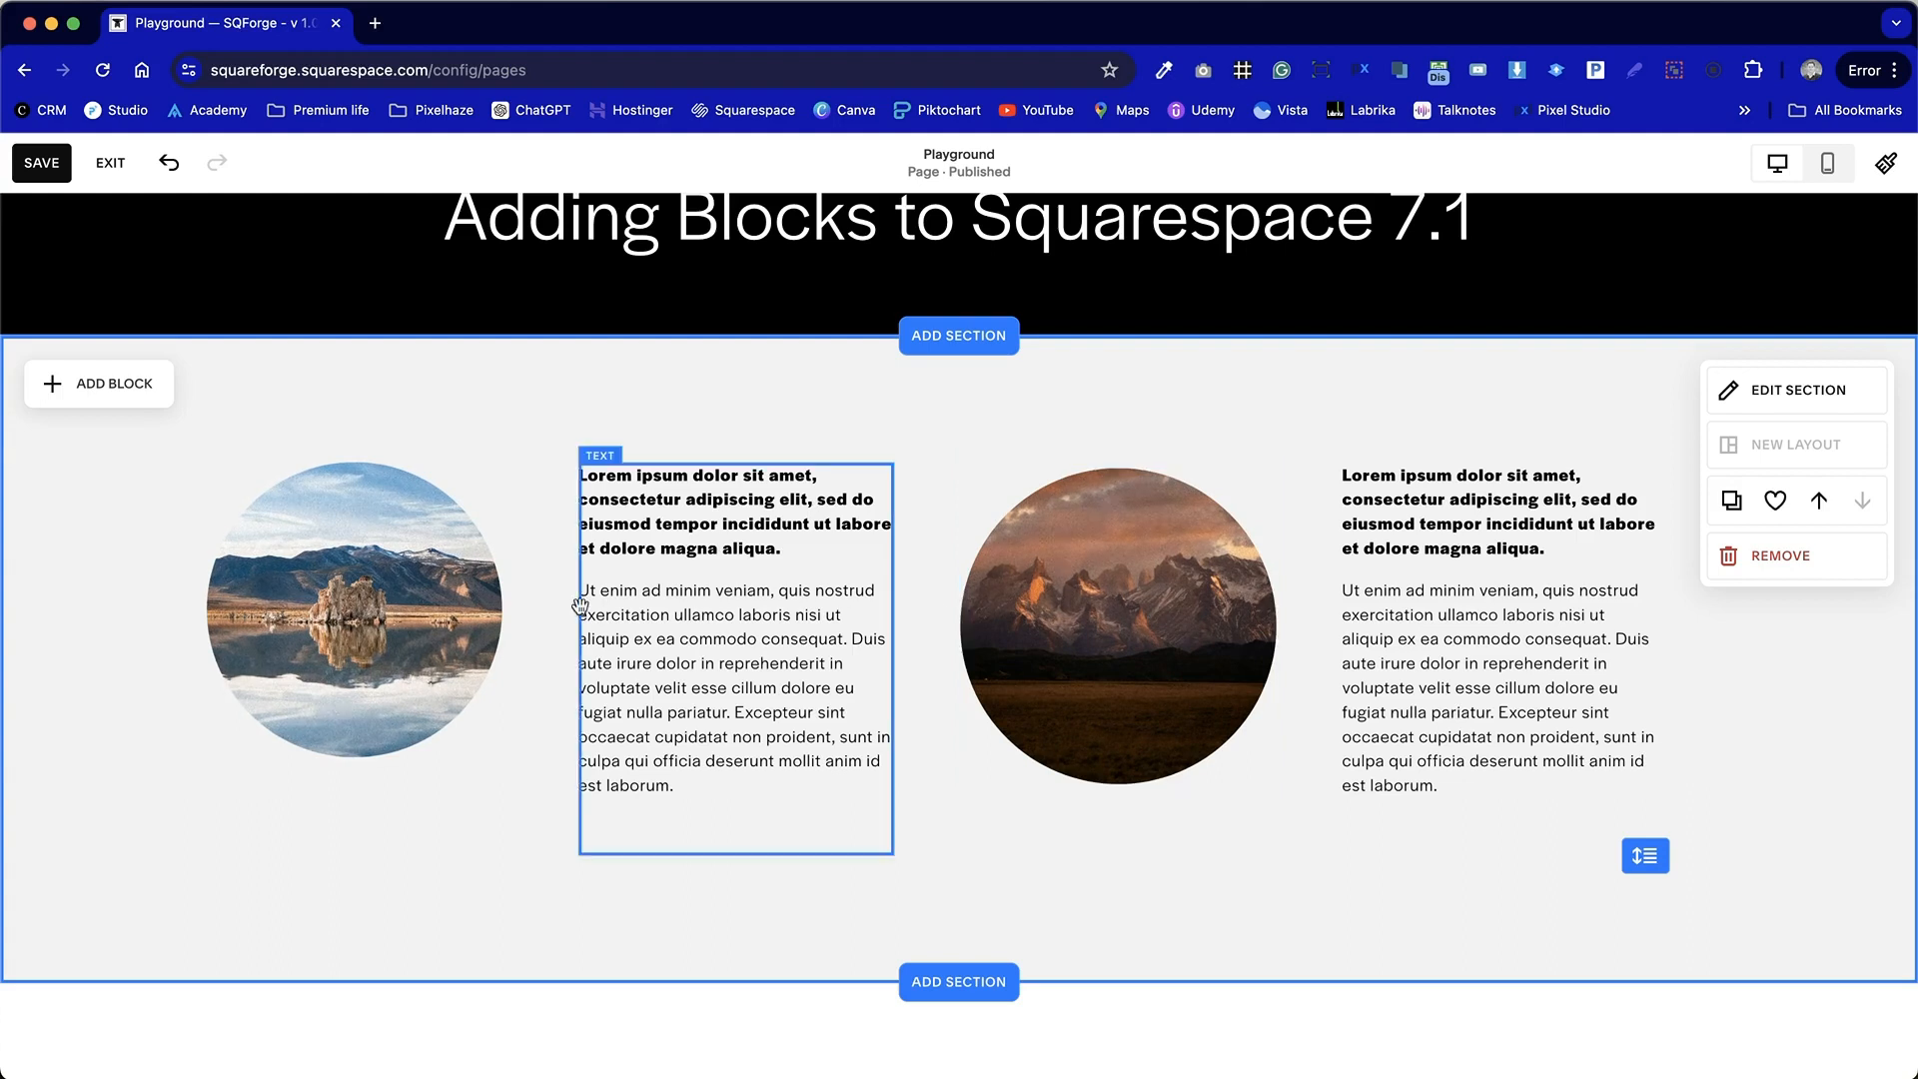
pyautogui.click(397, 612)
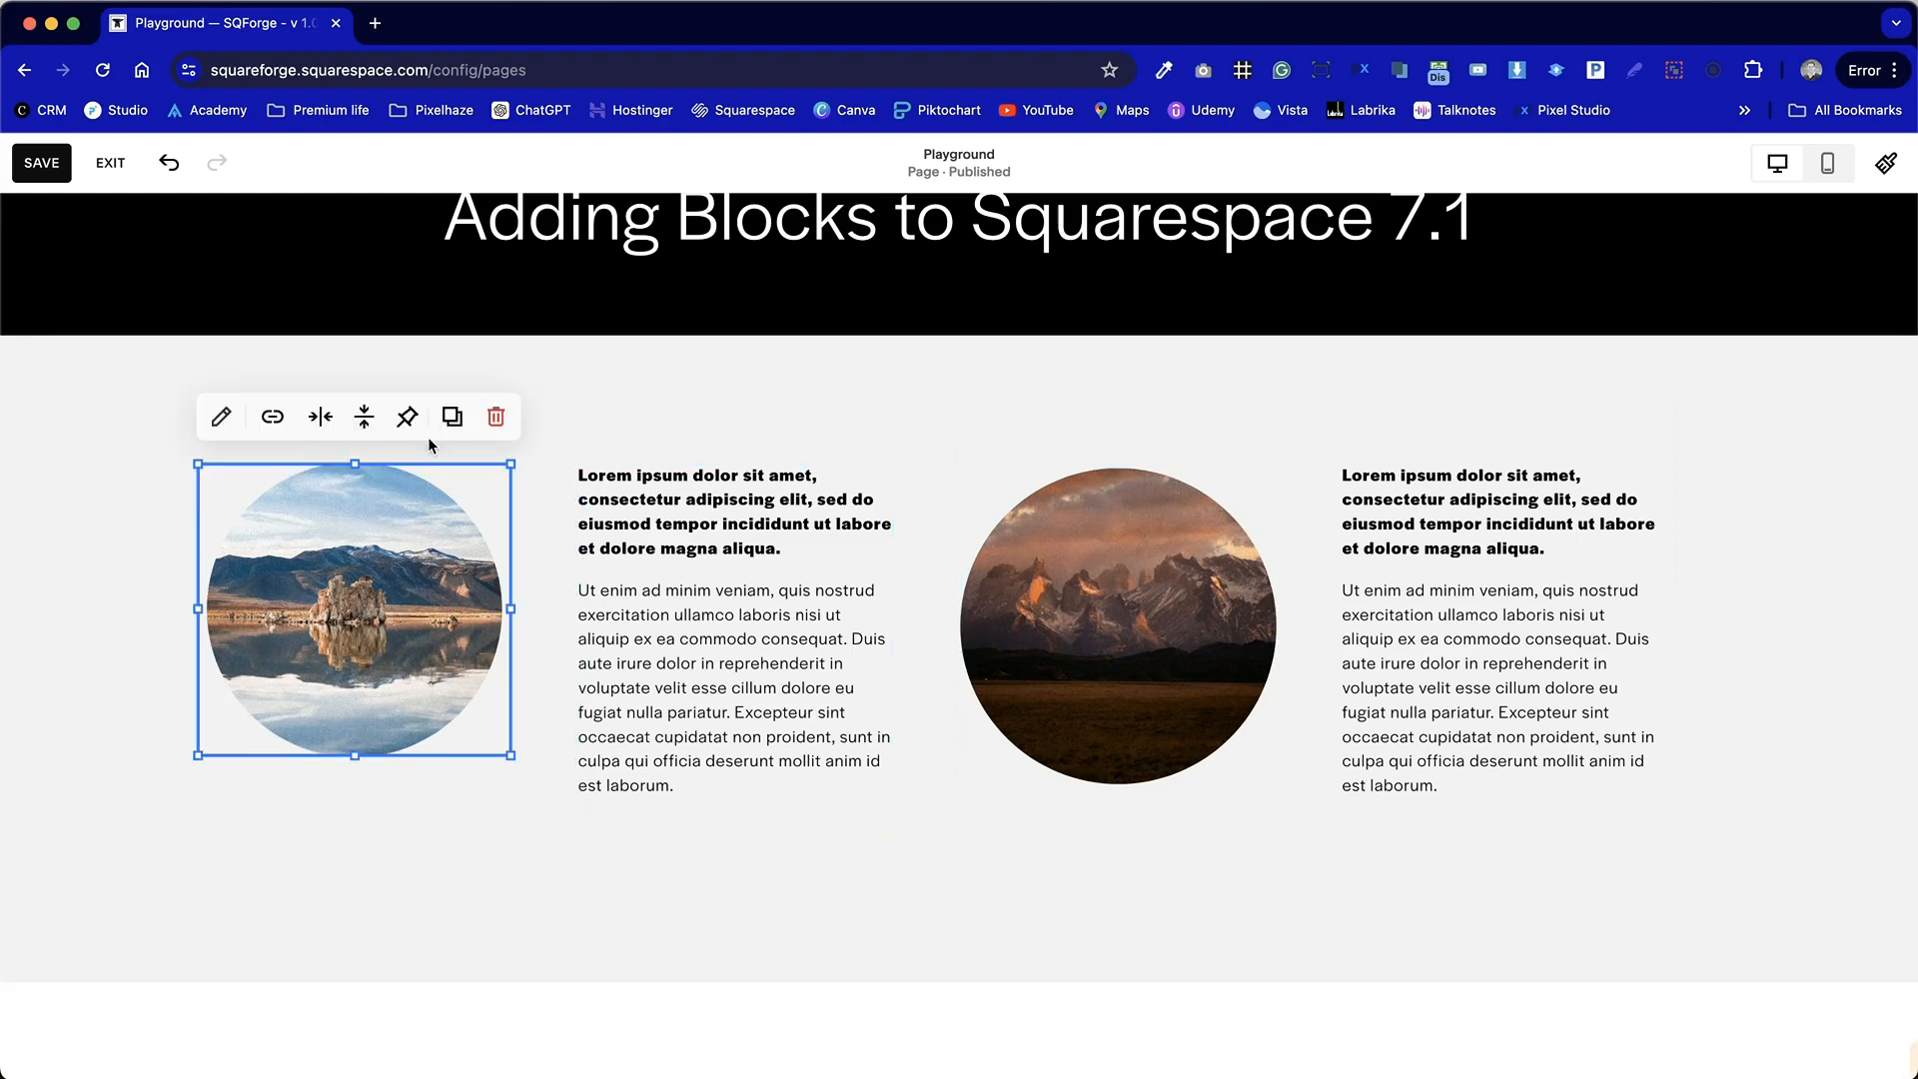
pyautogui.click(272, 415)
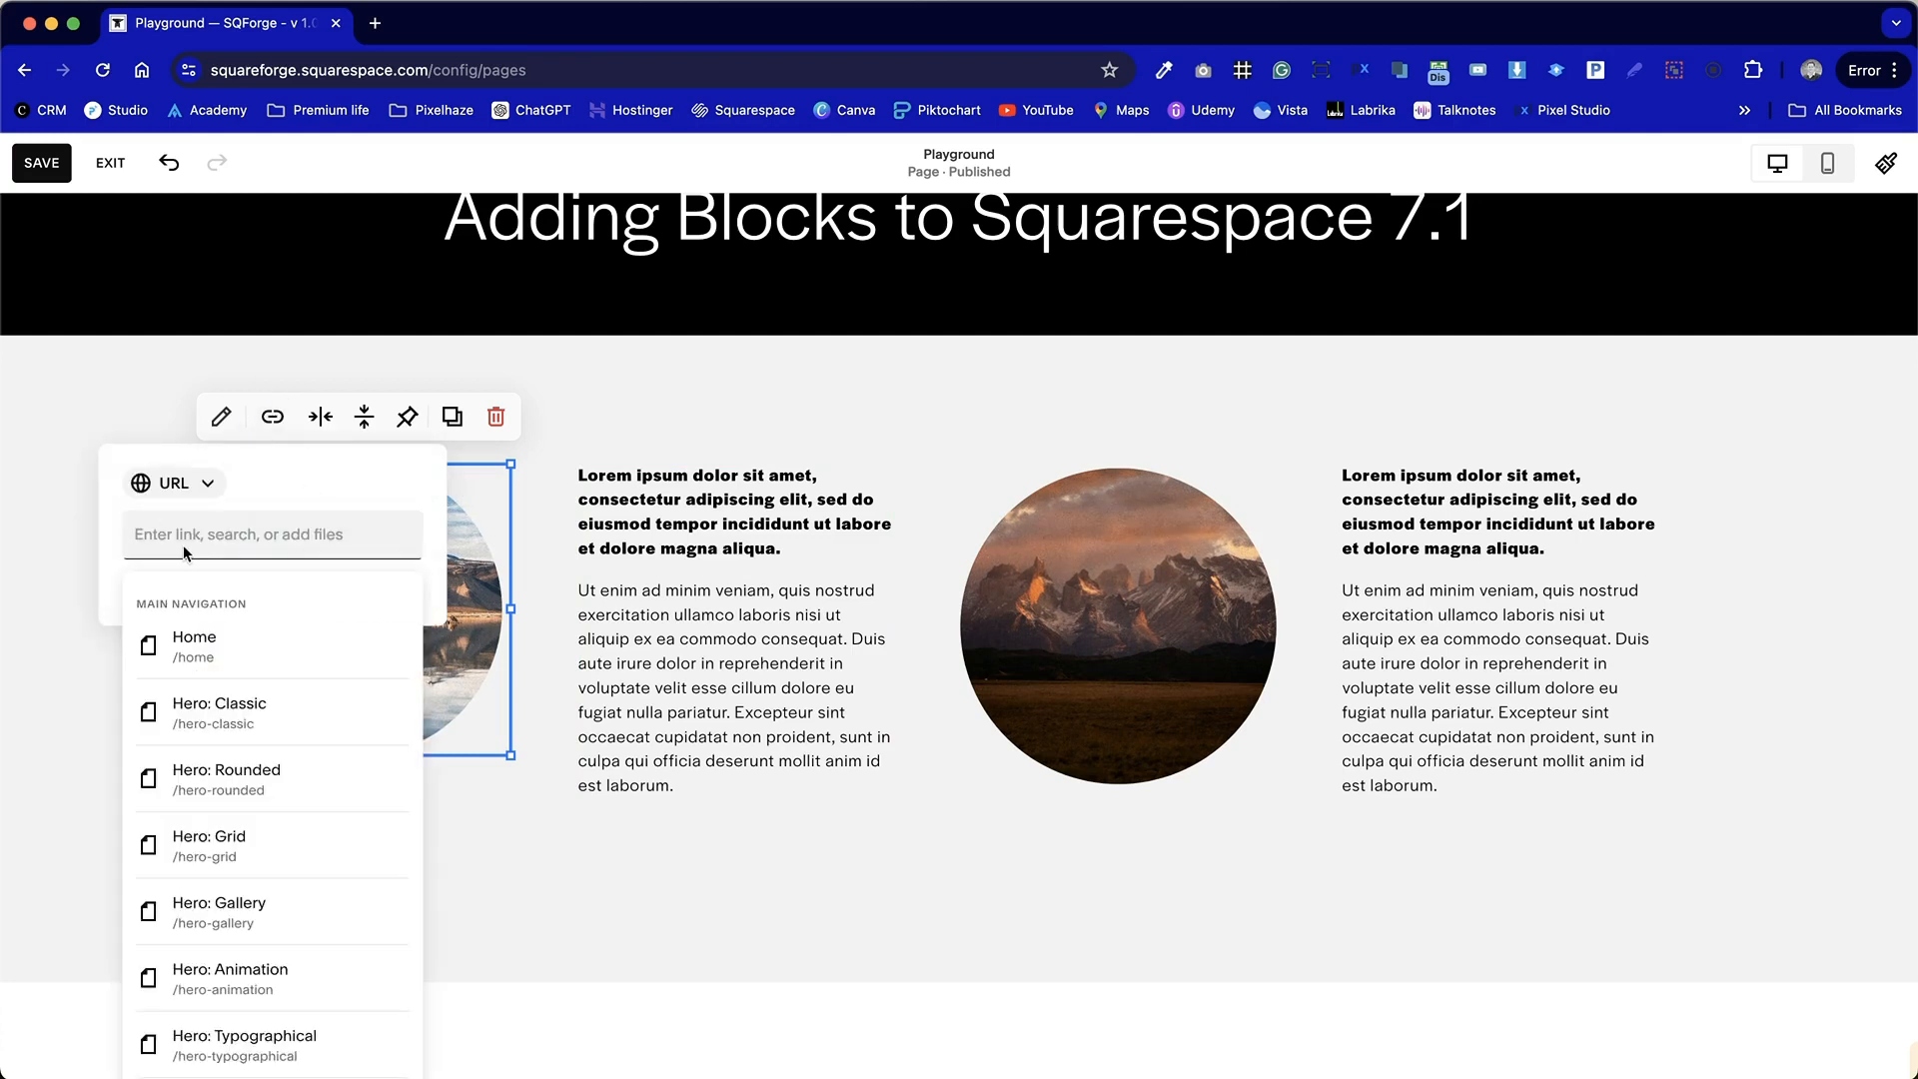
pyautogui.scroll(-15, 260, 786)
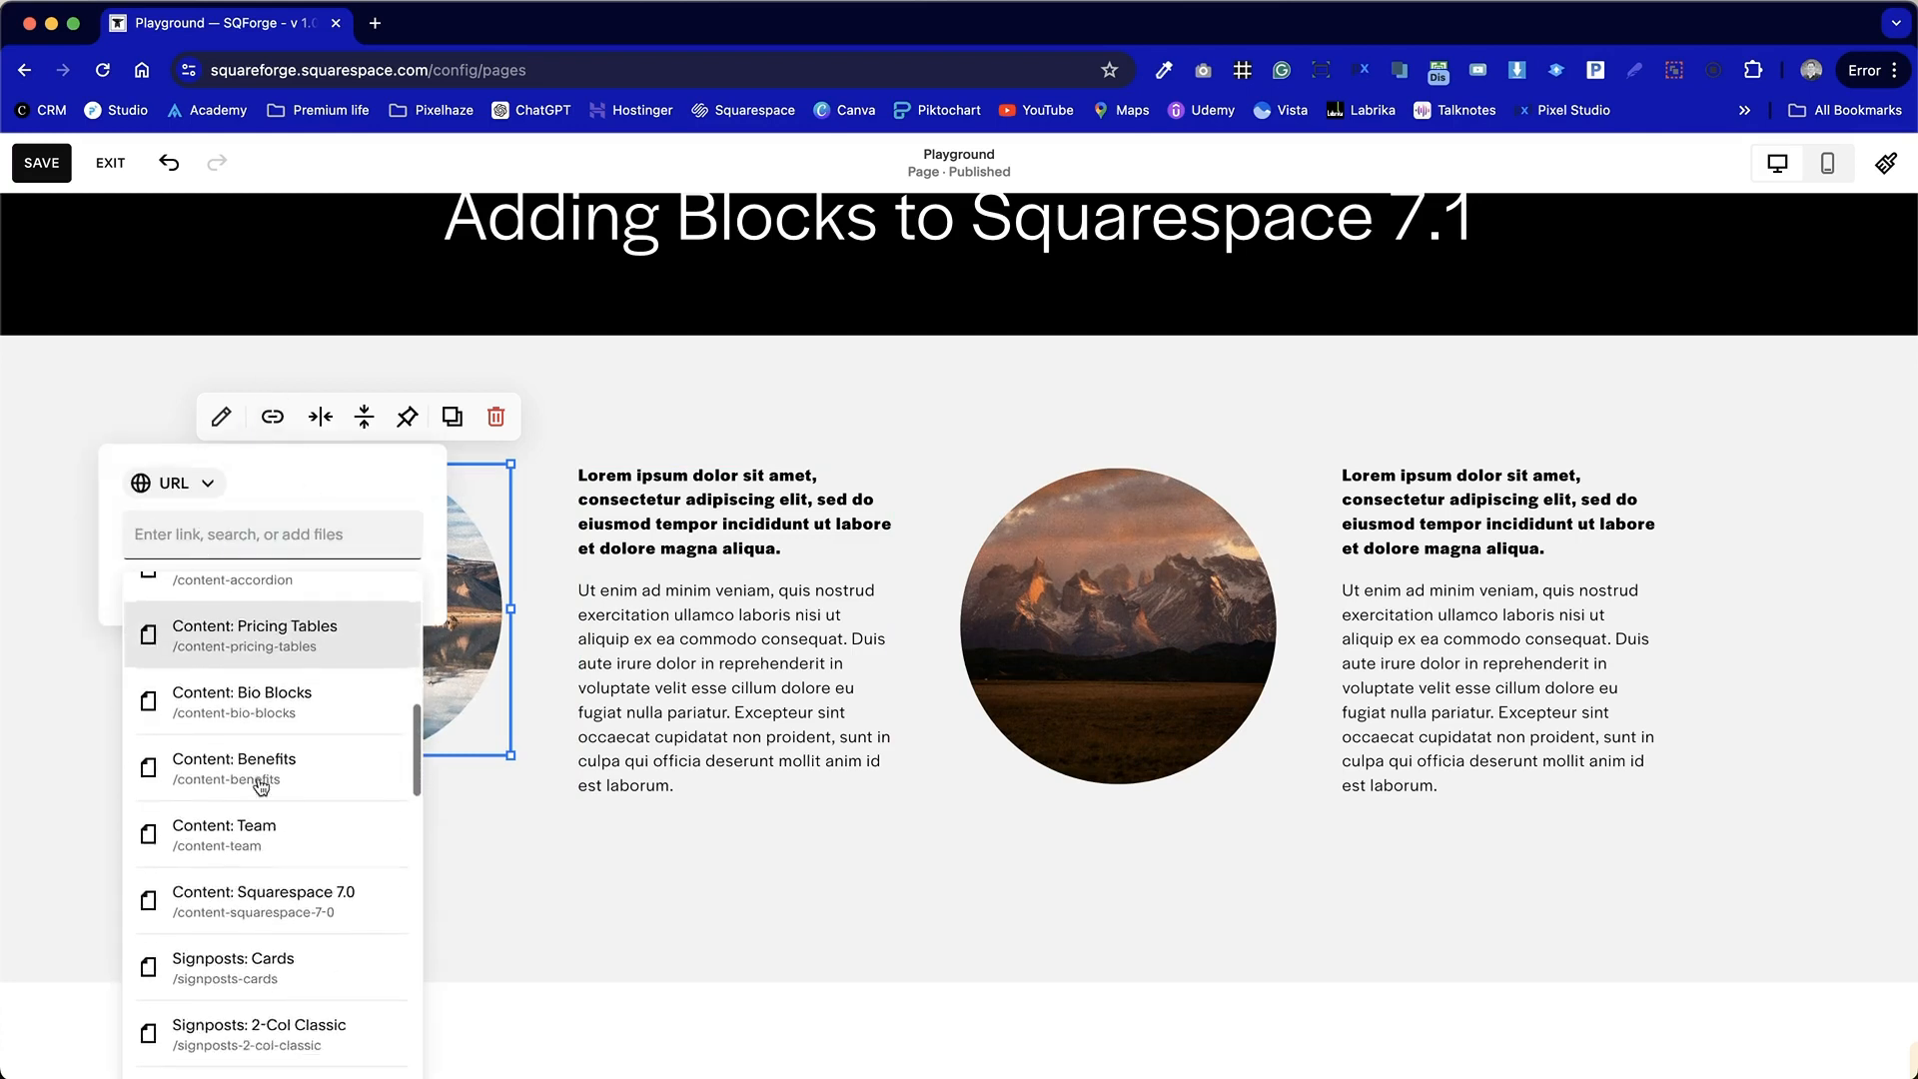
pyautogui.write('contact')
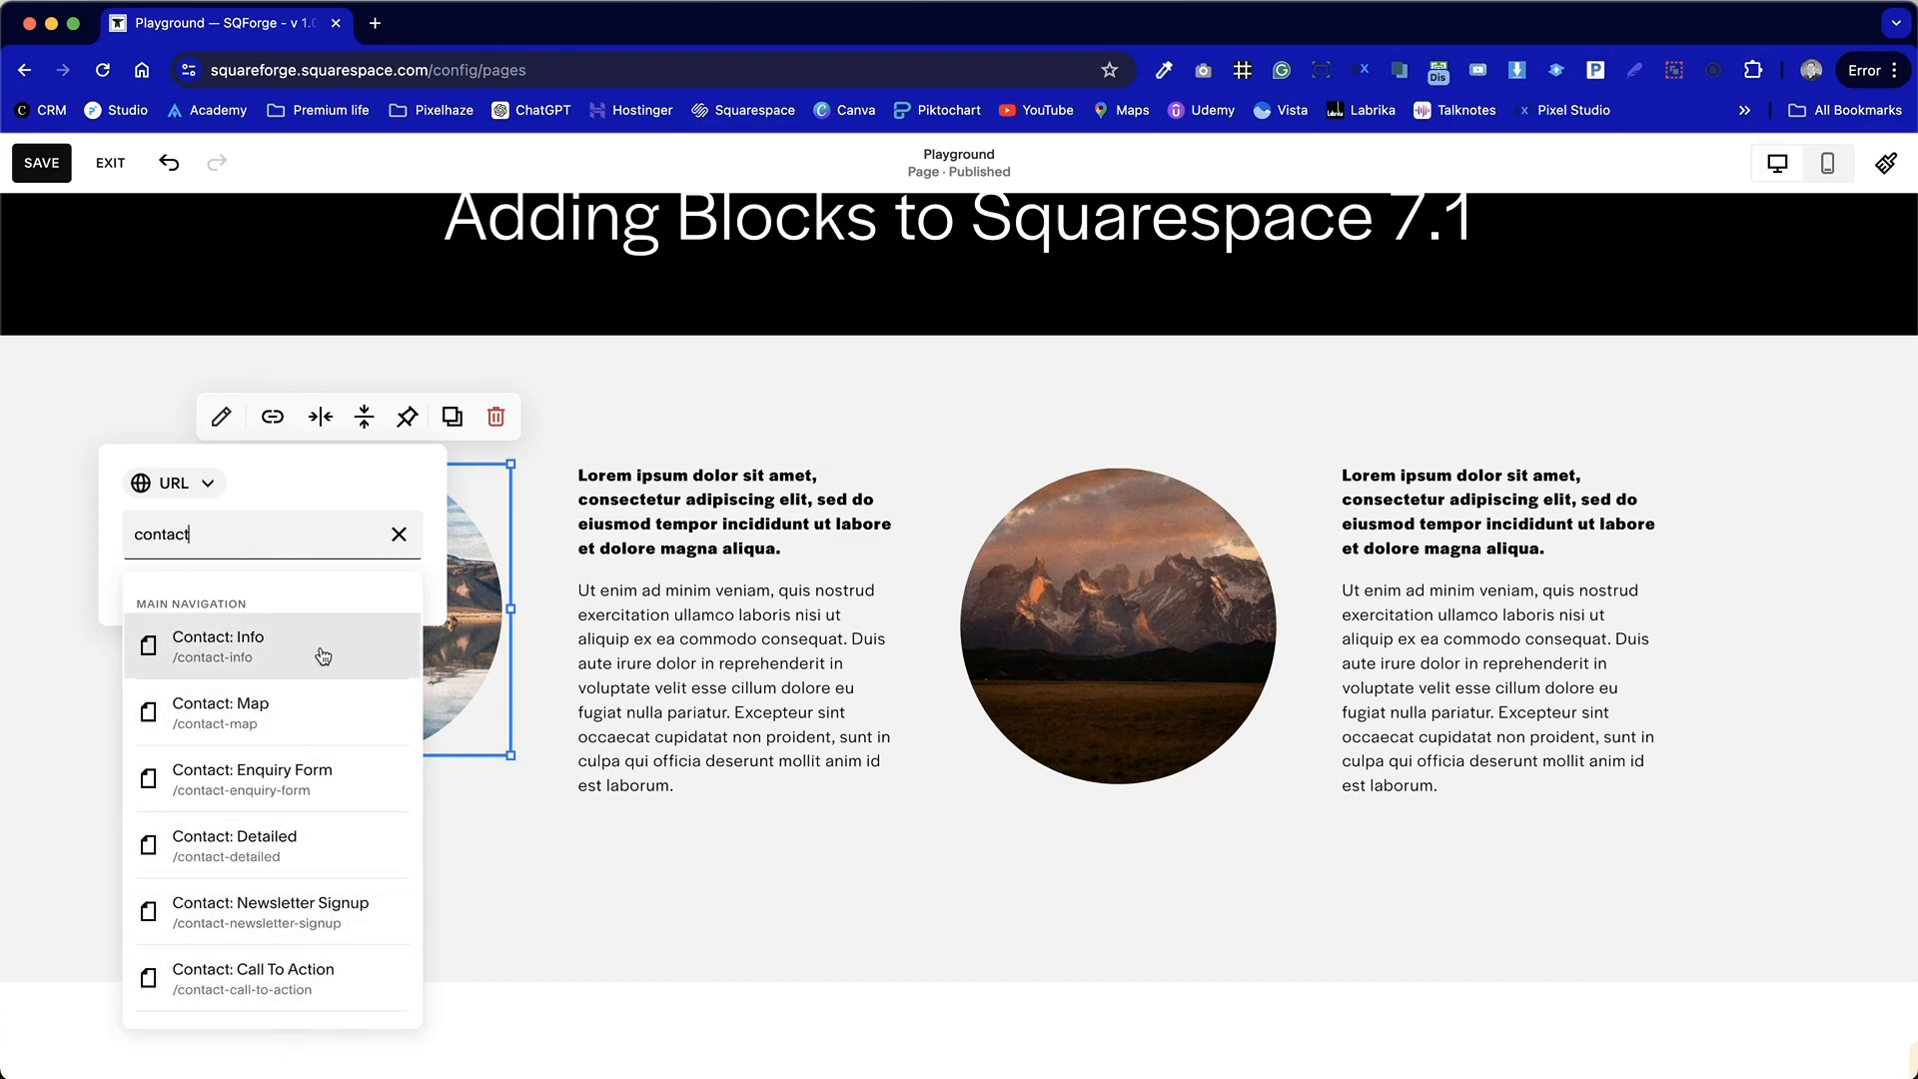
pyautogui.click(283, 995)
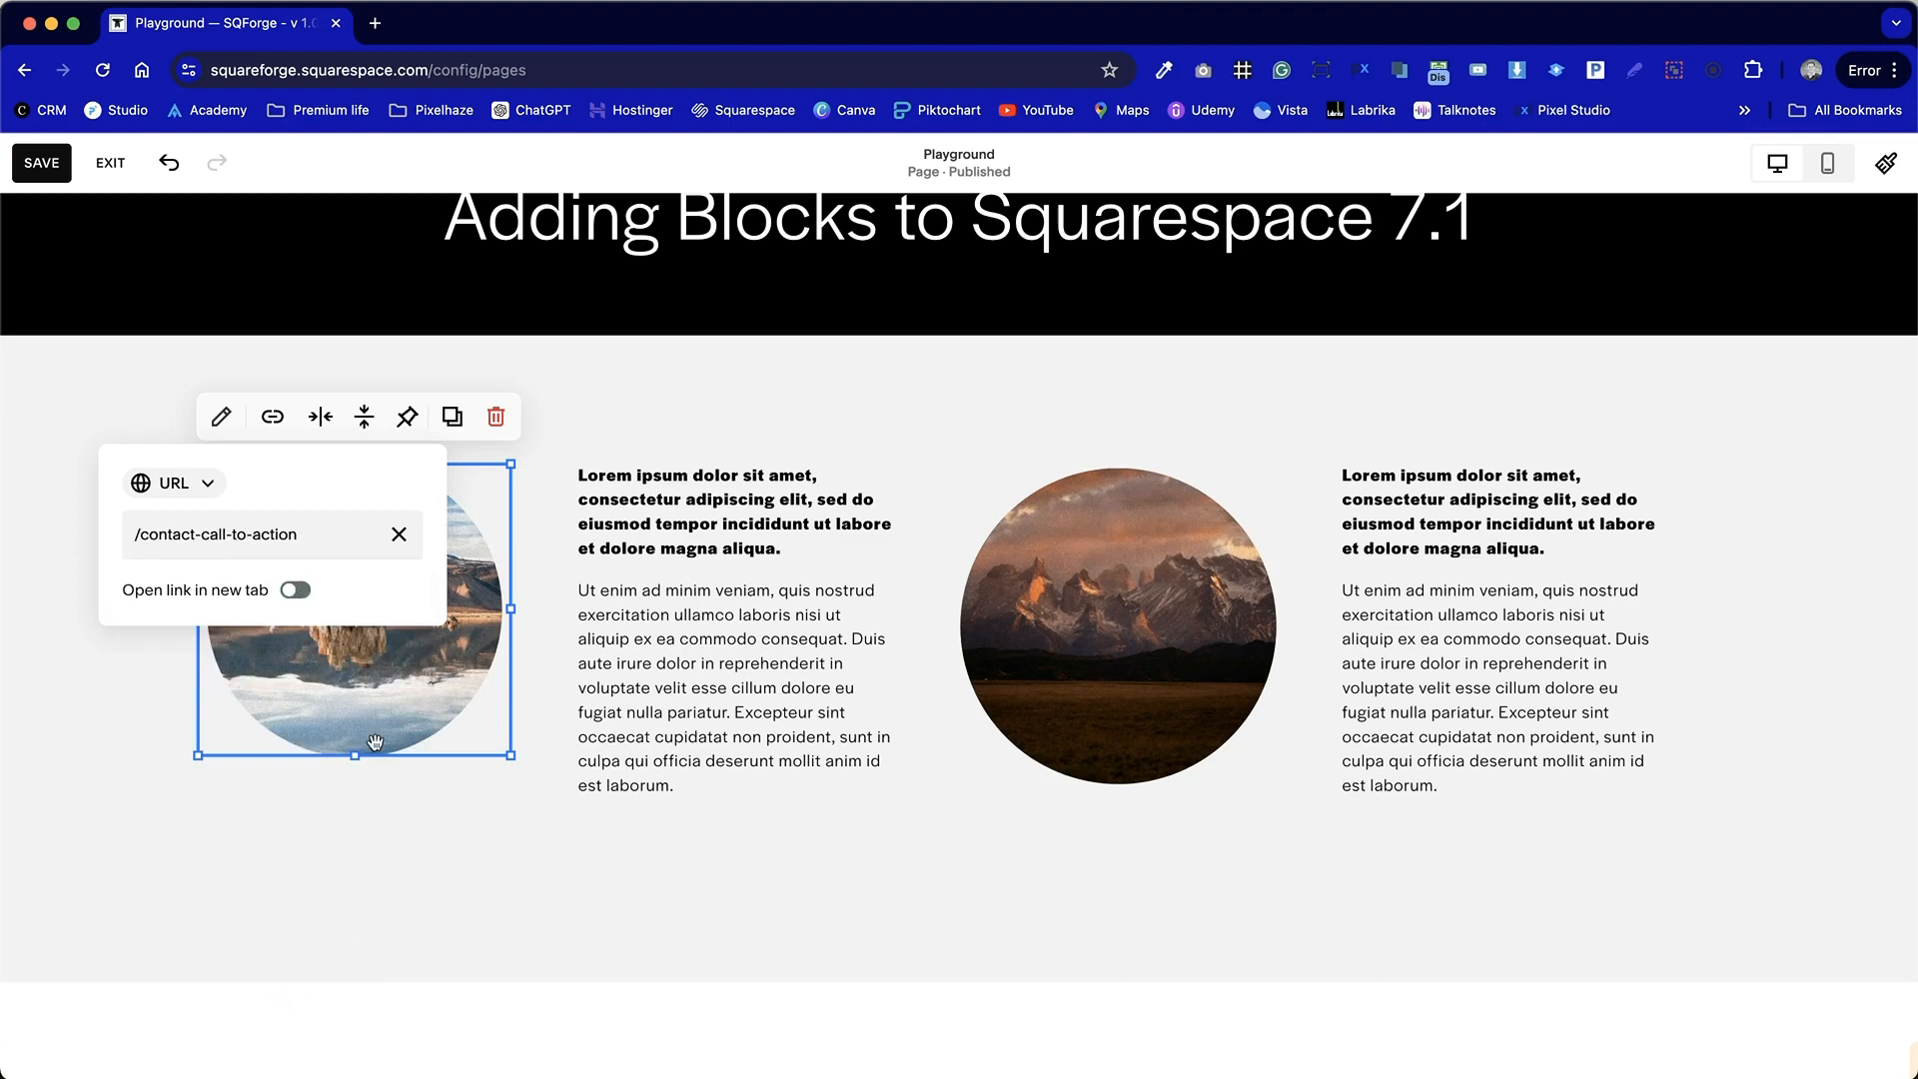
# Step: Copy the lake image's link address, /contact-call-to-action, and apply it as the mountain image's link
pyautogui.moveTo(310, 540); pyautogui.dragTo(66, 520)
pyautogui.press('super+c')
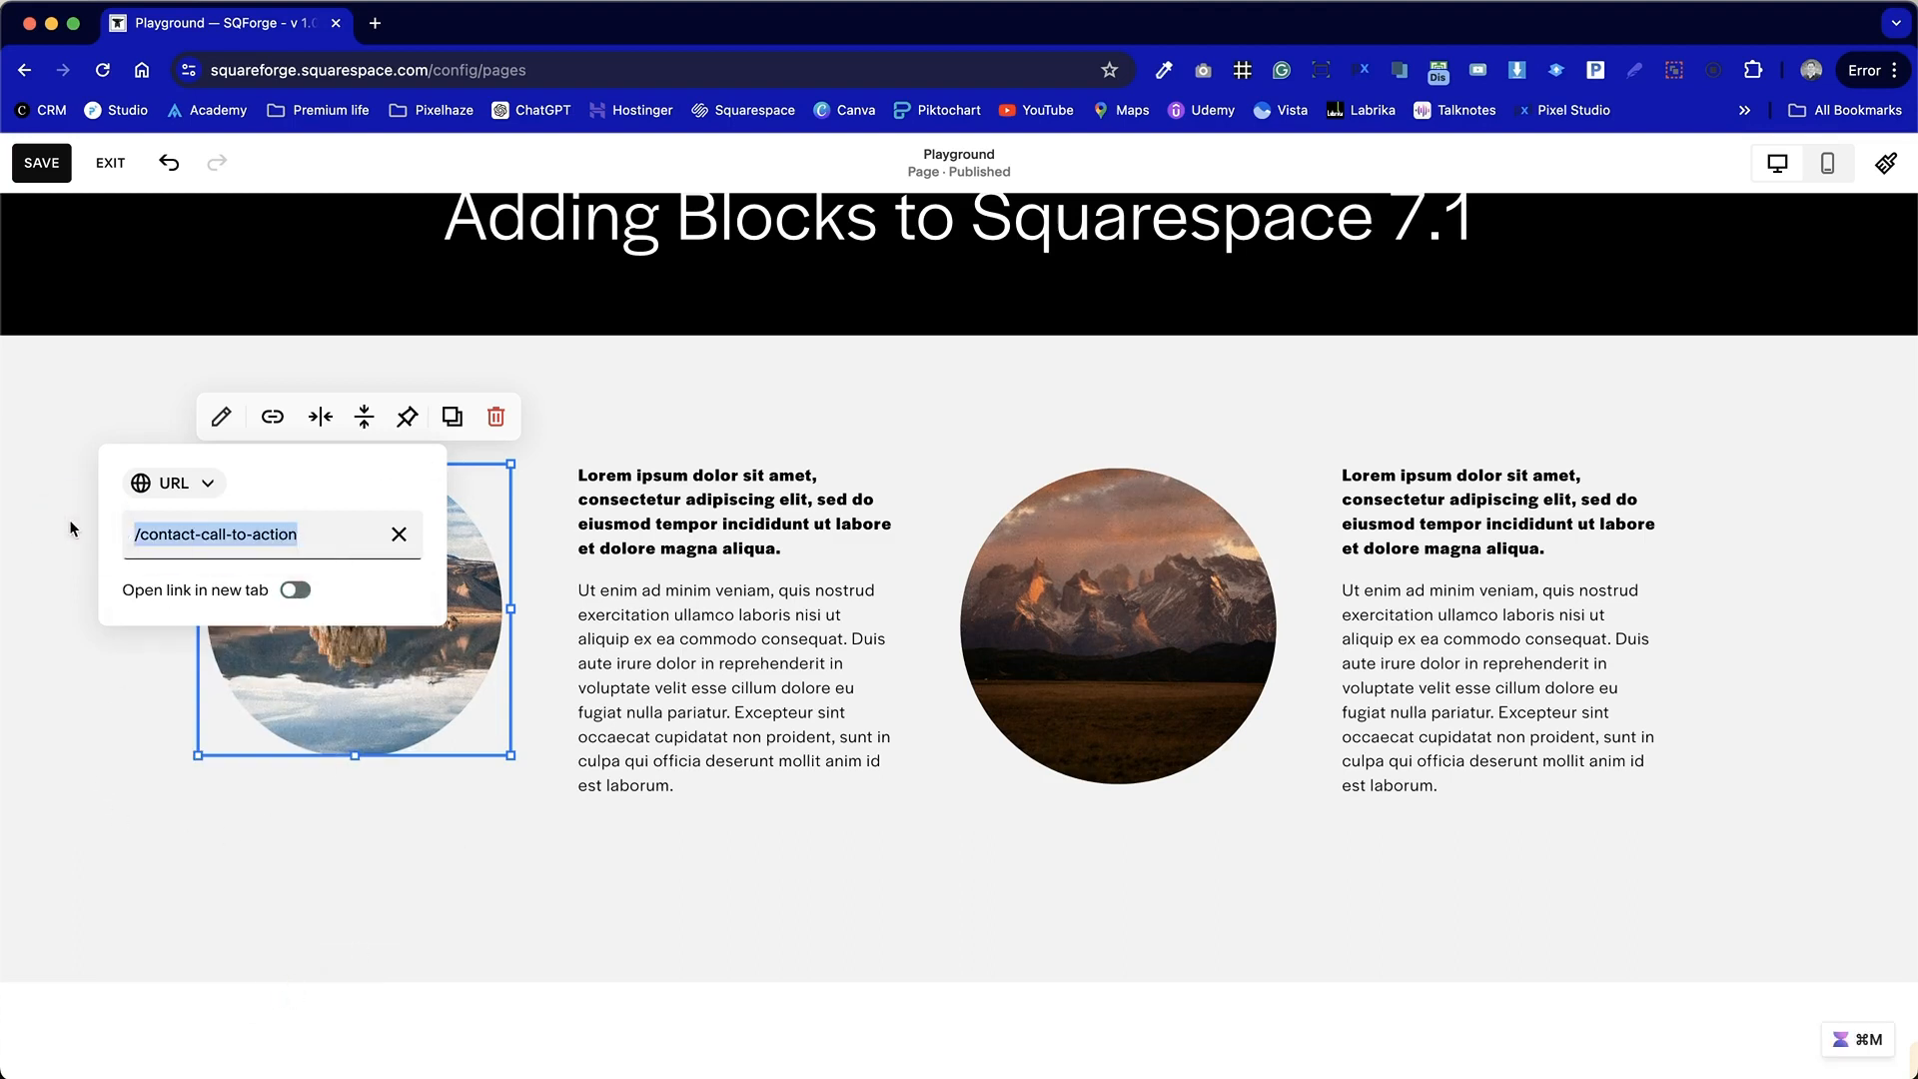
pyautogui.click(444, 861)
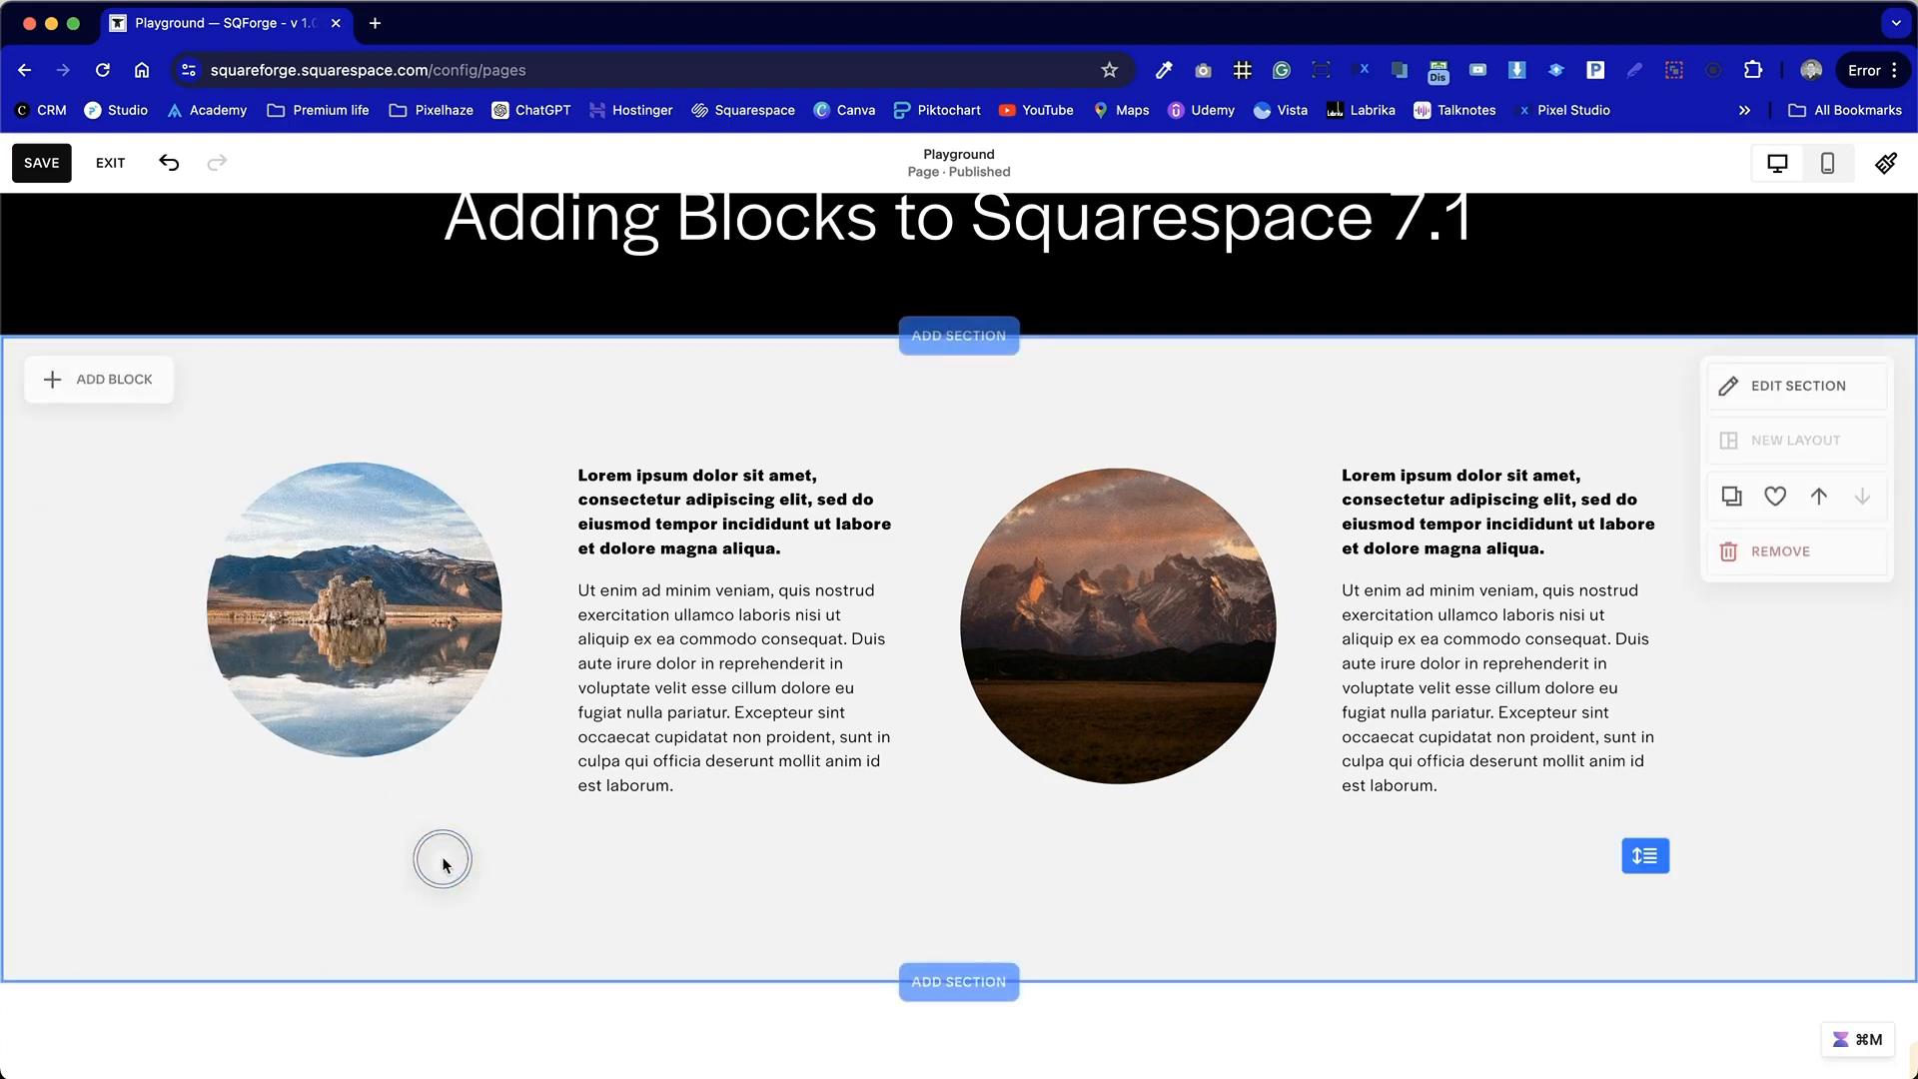
pyautogui.click(1195, 656)
pyautogui.click(1036, 417)
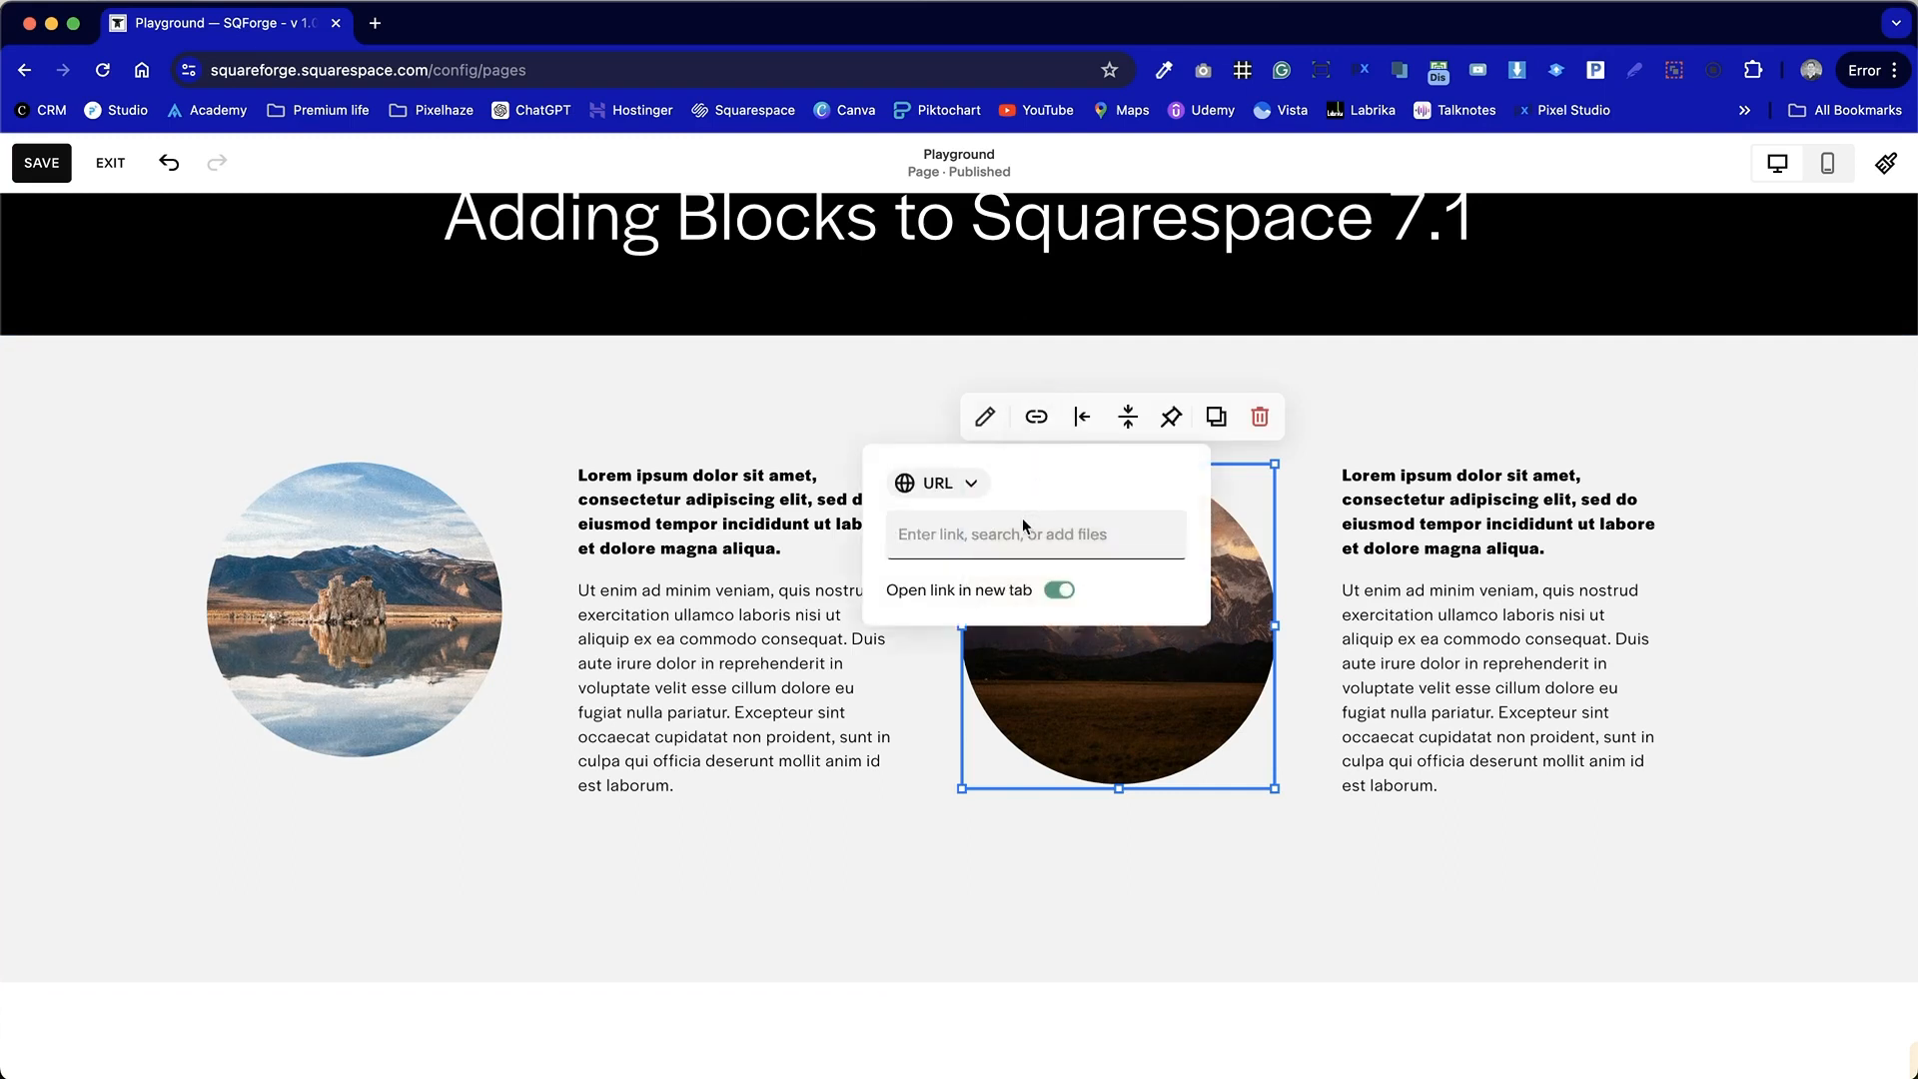
pyautogui.press('super+v')
pyautogui.click(999, 650)
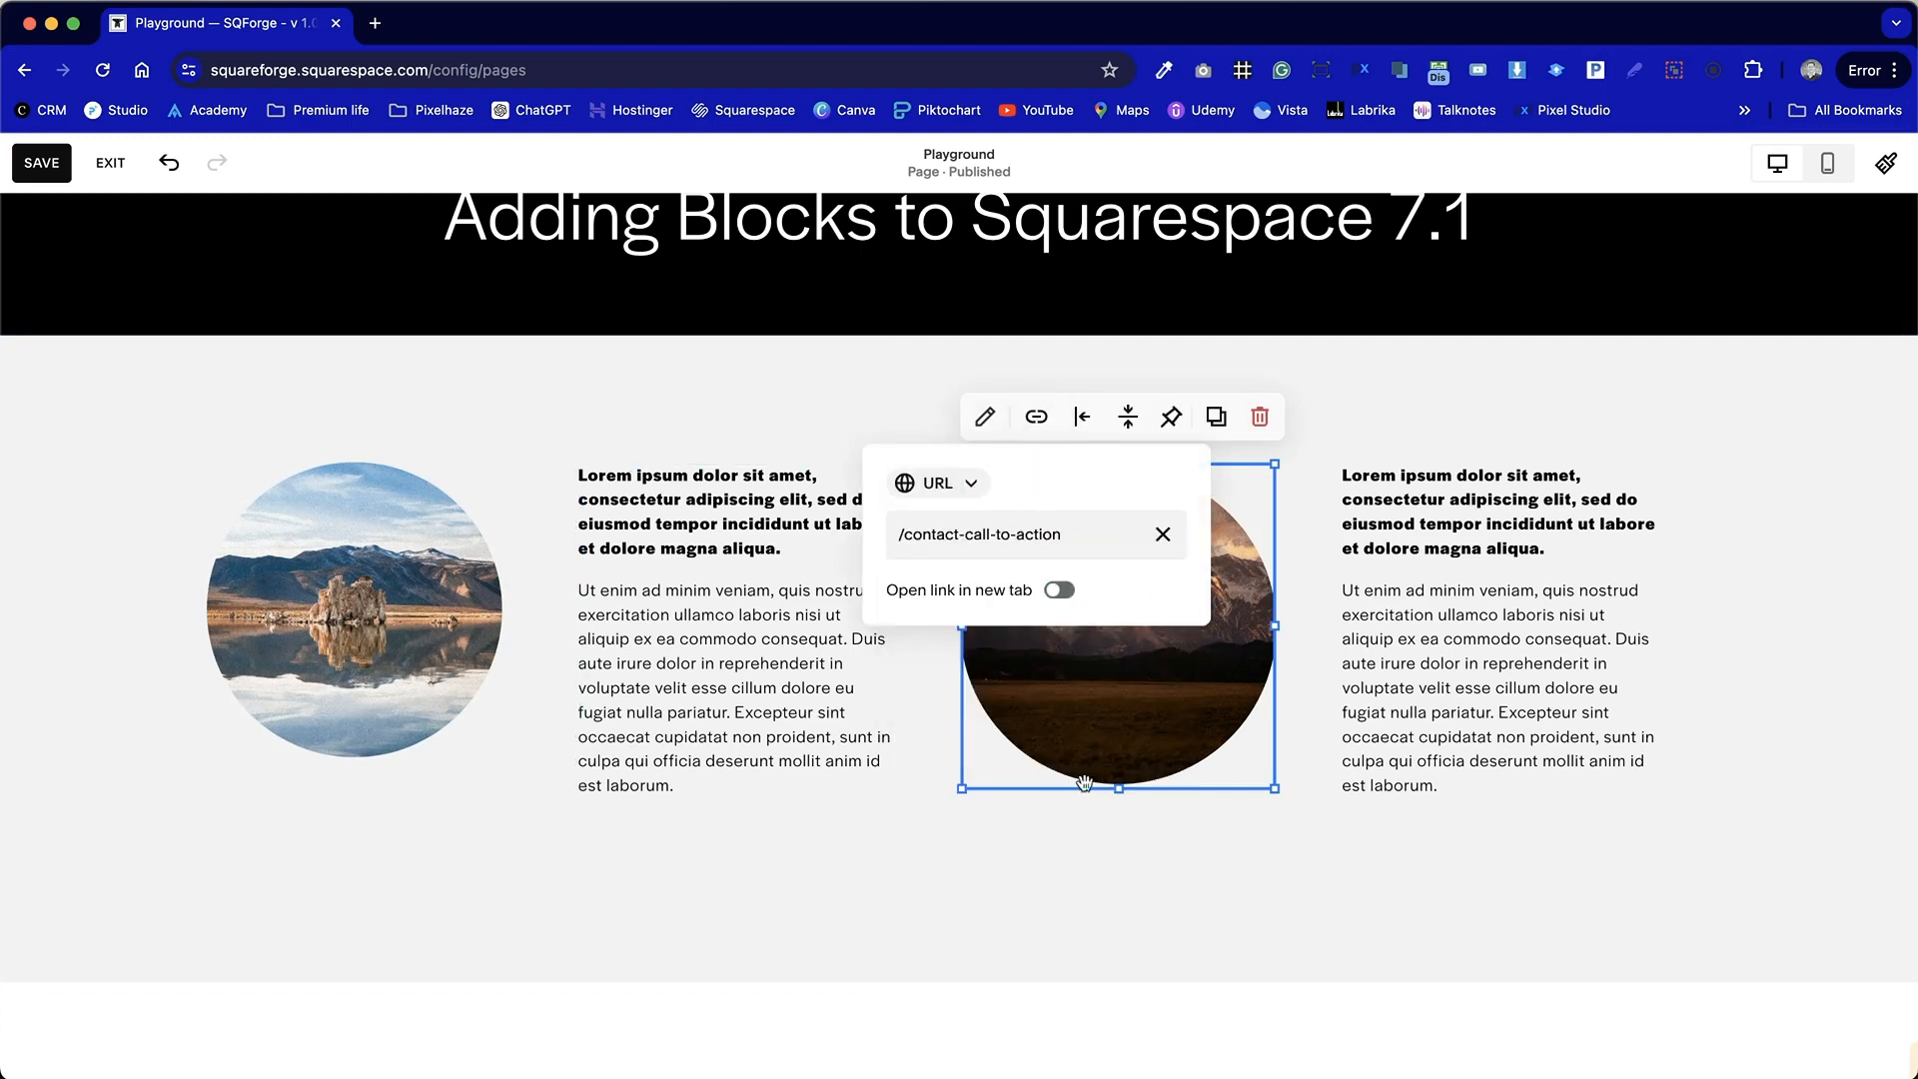
pyautogui.click(1122, 848)
# Step: Edit the mountain image's link and toggle its option to open in a new tab
pyautogui.click(1159, 699)
pyautogui.click(1036, 416)
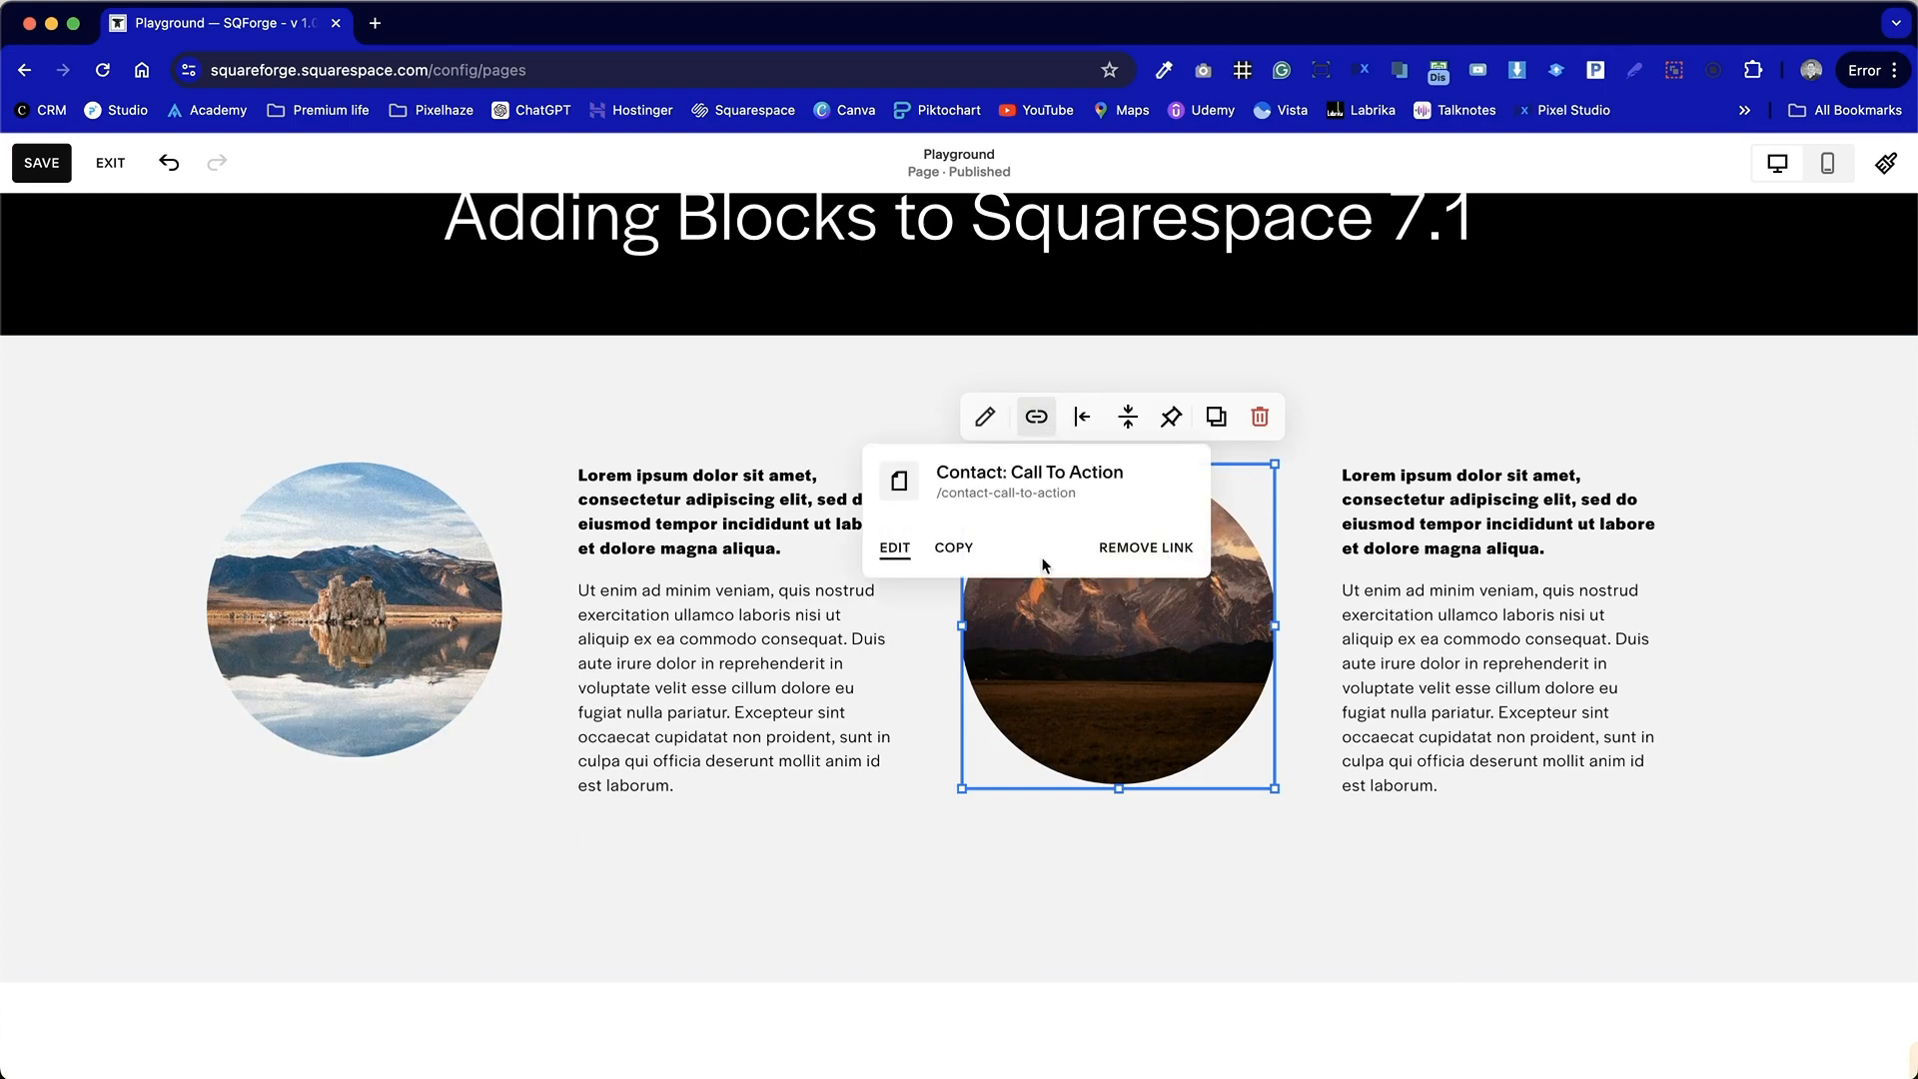
pyautogui.click(896, 549)
pyautogui.click(1083, 531)
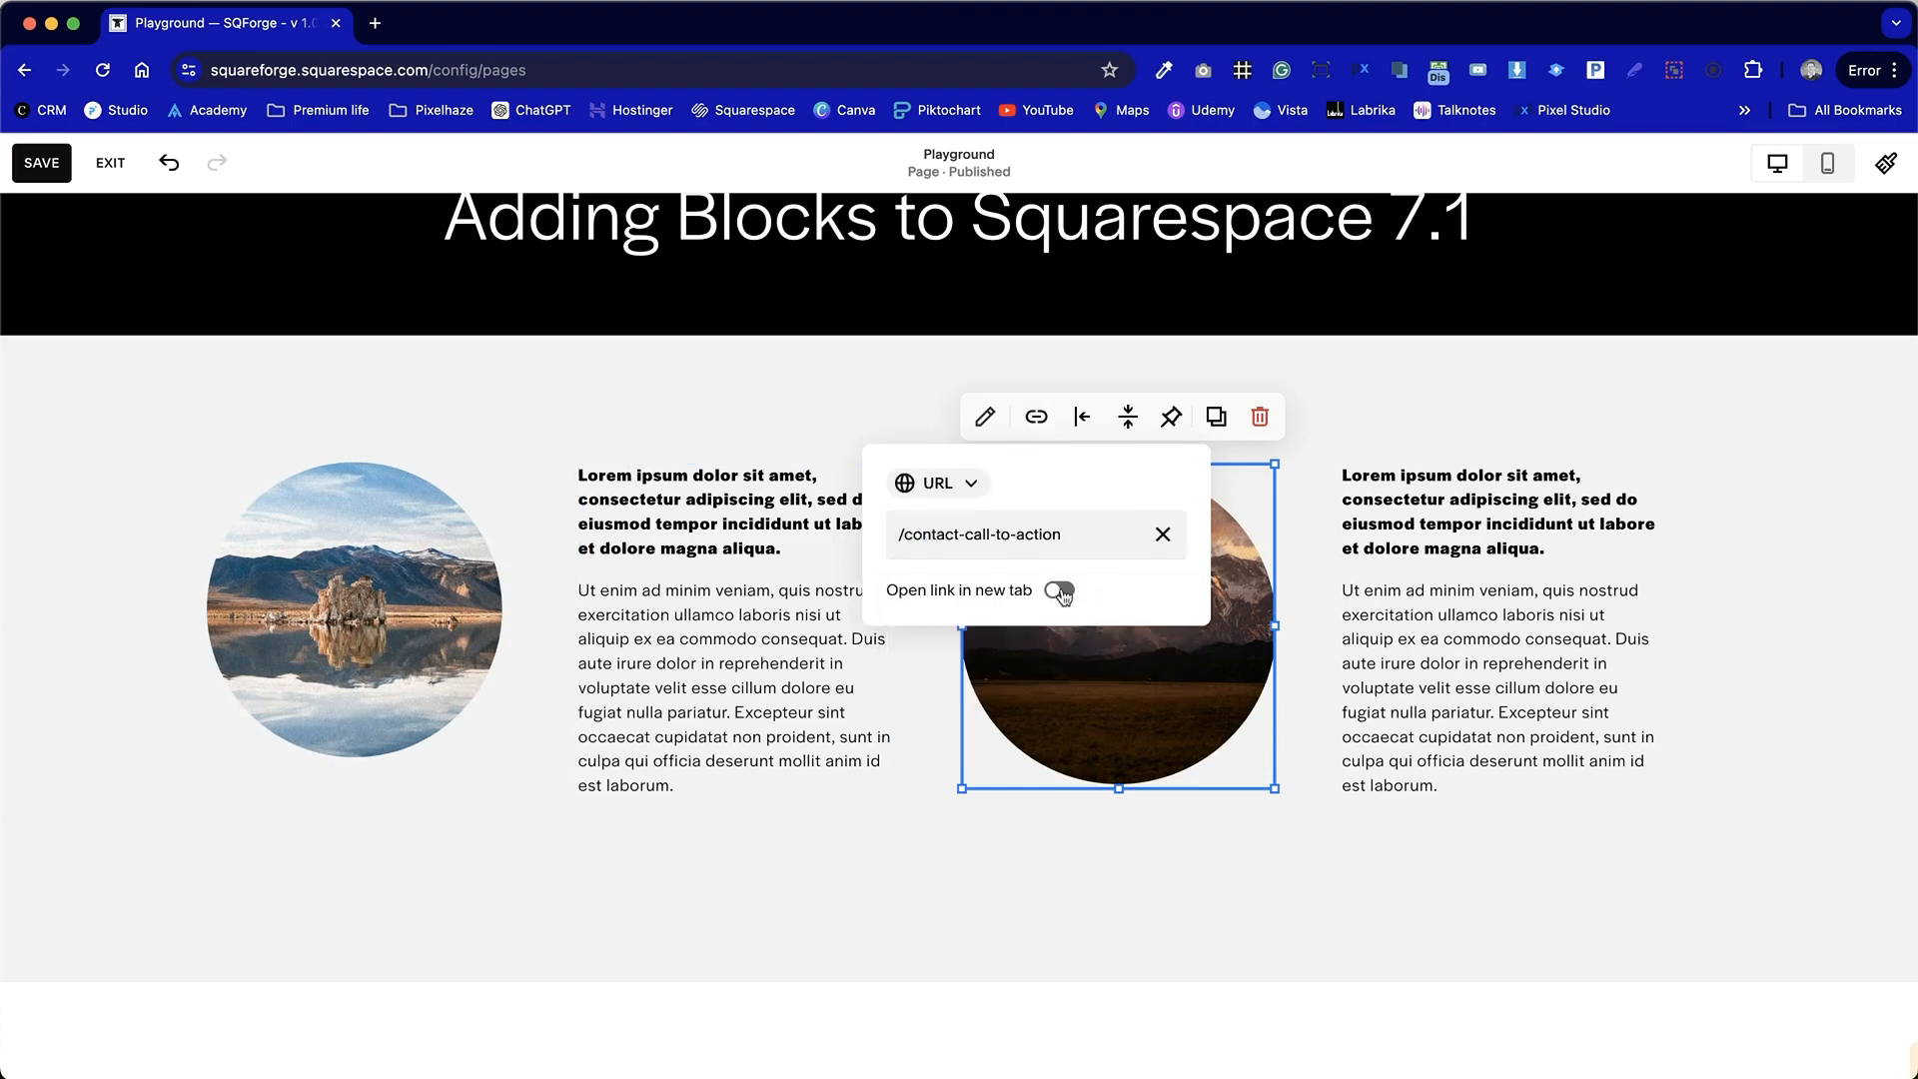
pyautogui.click(1060, 591)
pyautogui.click(303, 400)
# Step: Place the mountain image over the lake image and shorten it to match the lake image's block size
pyautogui.click(1096, 648)
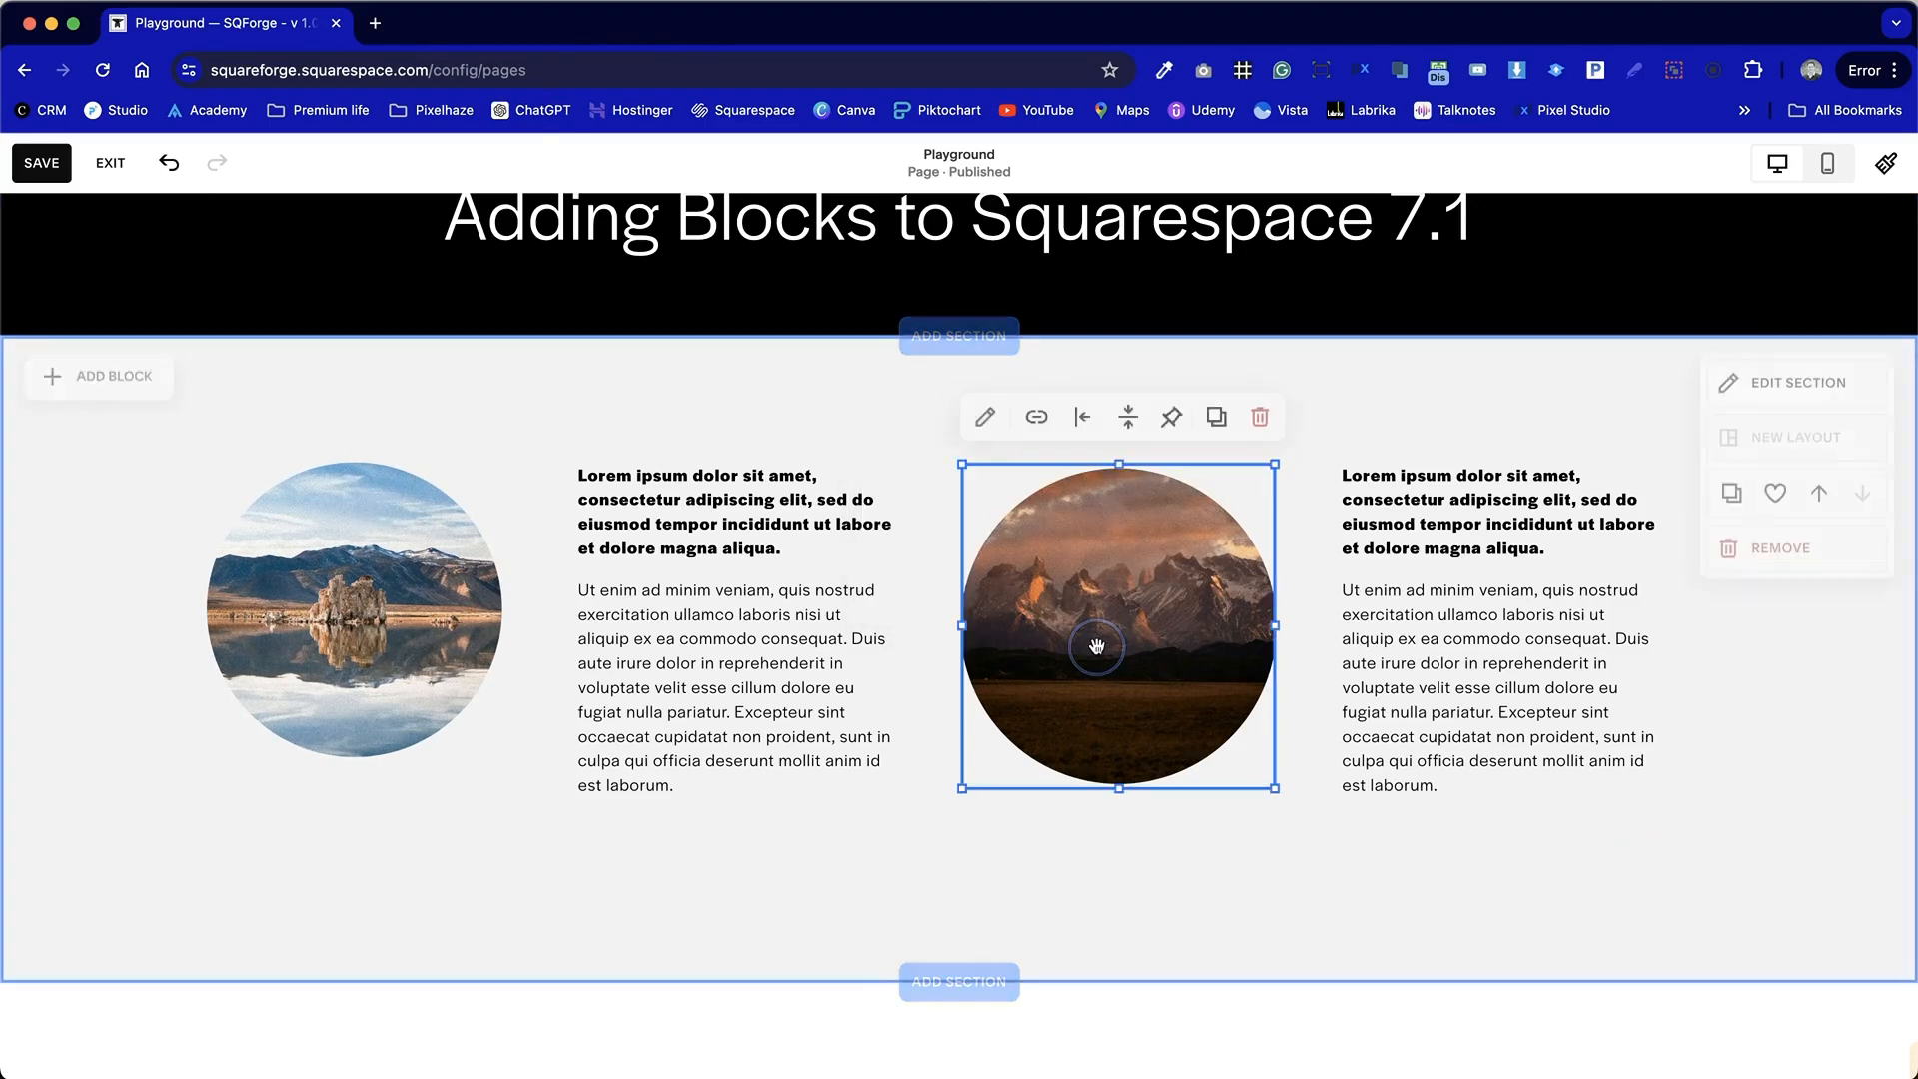
pyautogui.moveTo(1184, 626); pyautogui.dragTo(425, 561)
pyautogui.moveTo(351, 789); pyautogui.dragTo(350, 751)
pyautogui.click(407, 835)
pyautogui.moveTo(363, 624); pyautogui.dragTo(367, 615)
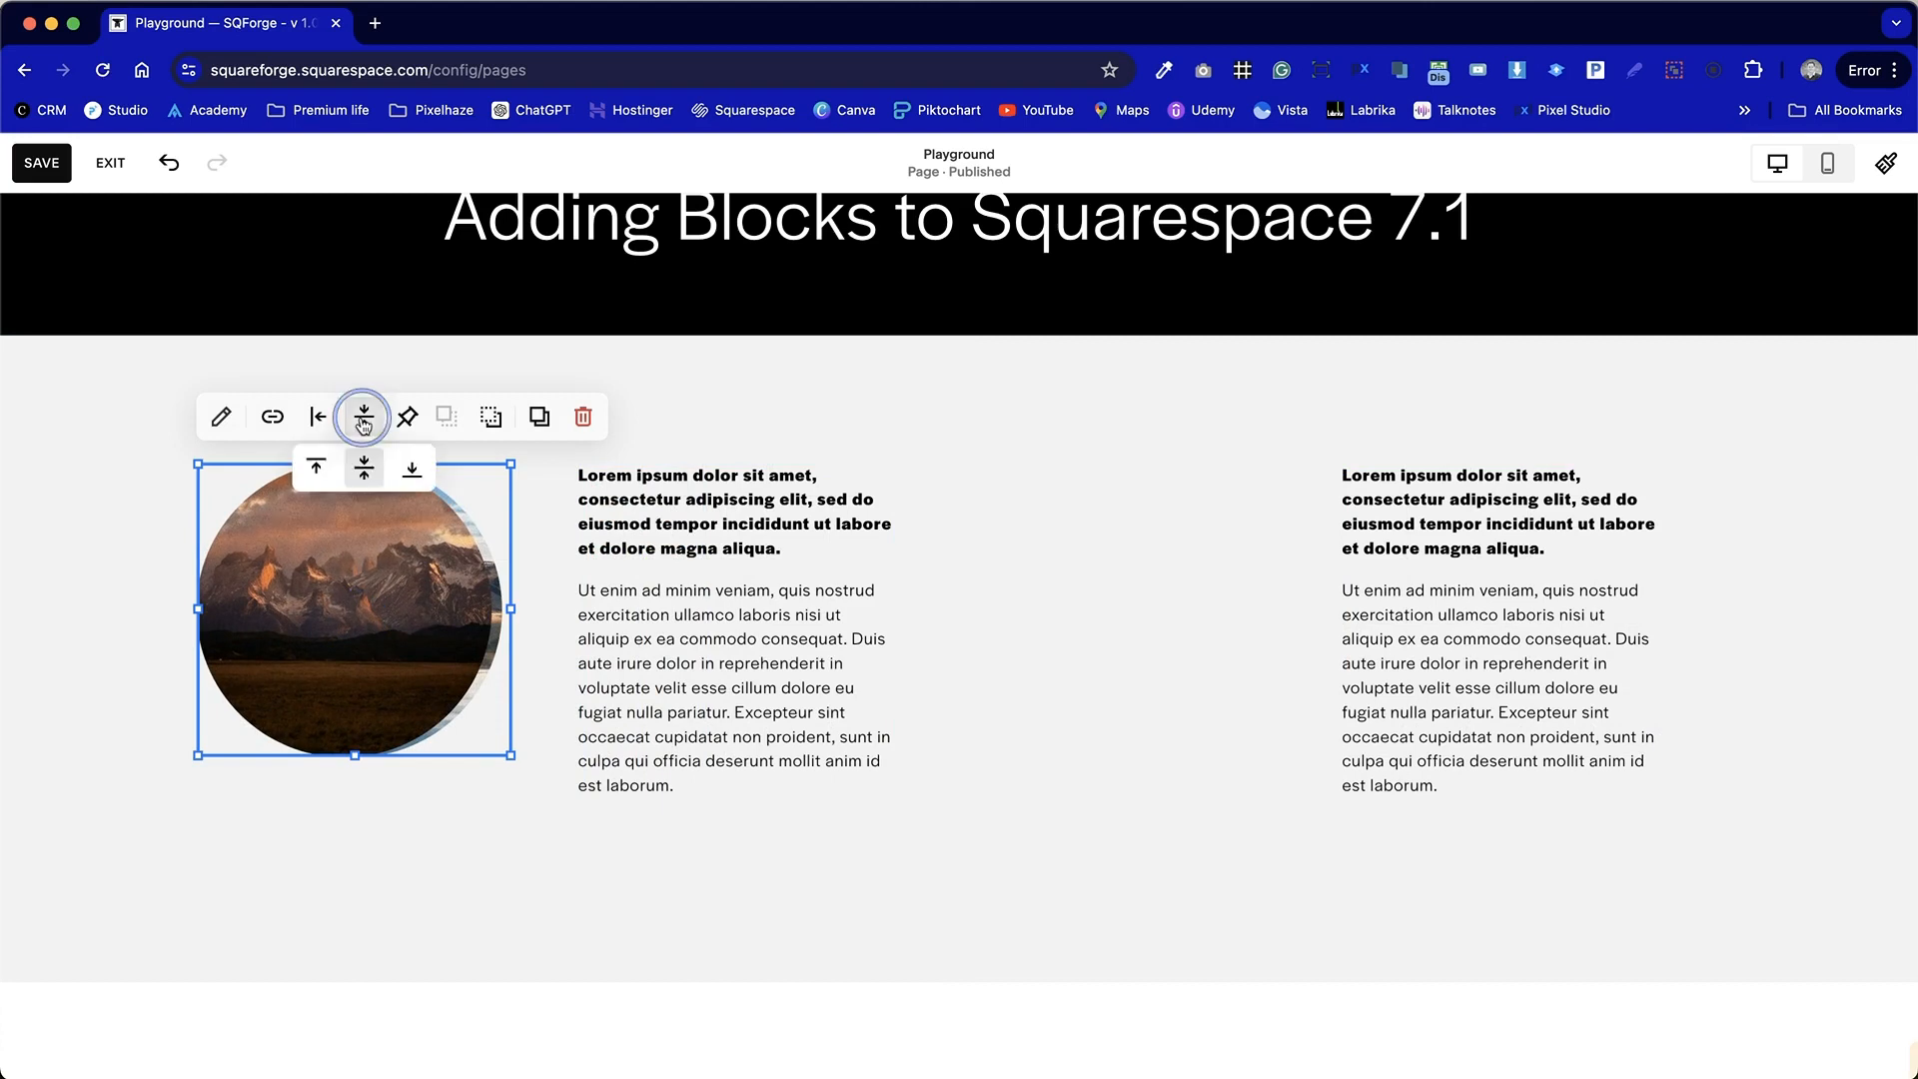
# Step: Centre the mountain image horizontally within its block and move it back between the two text blocks
pyautogui.click(319, 417)
pyautogui.click(327, 468)
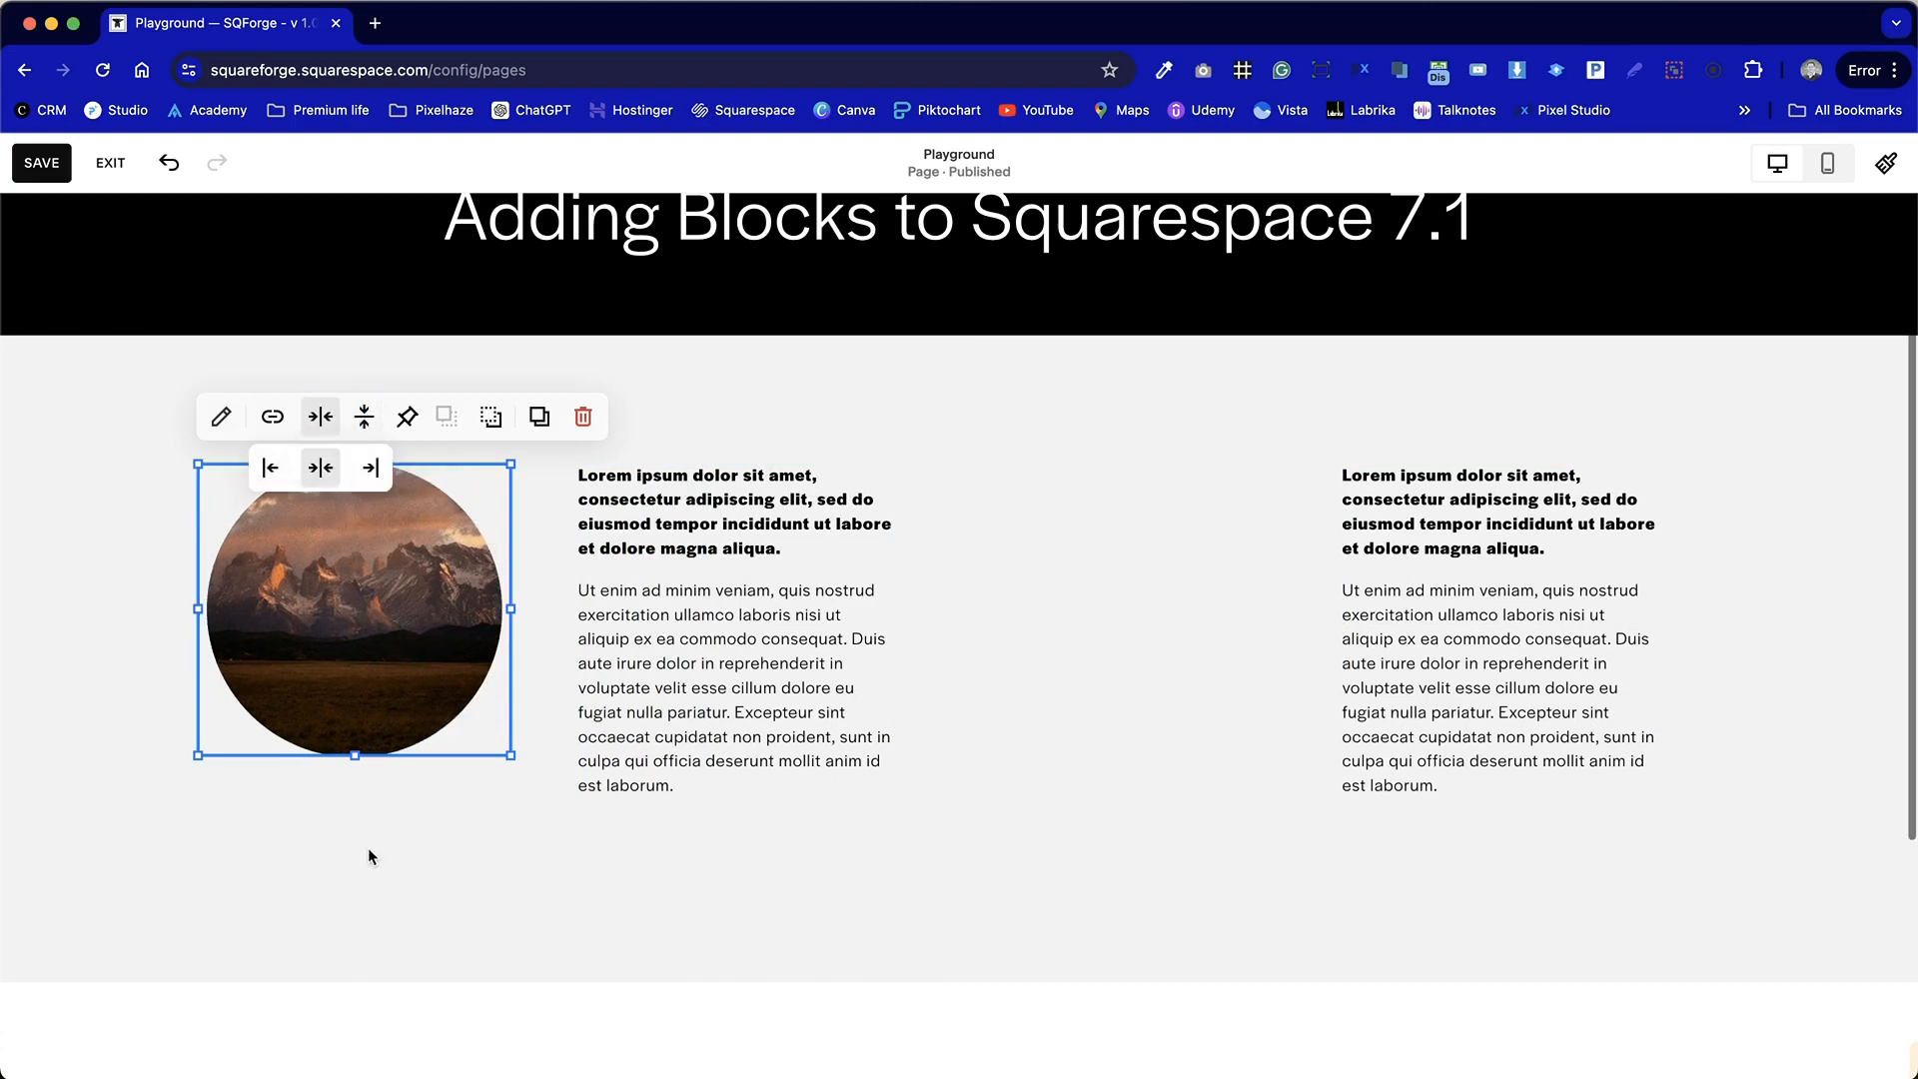
pyautogui.moveTo(362, 611); pyautogui.dragTo(1112, 813)
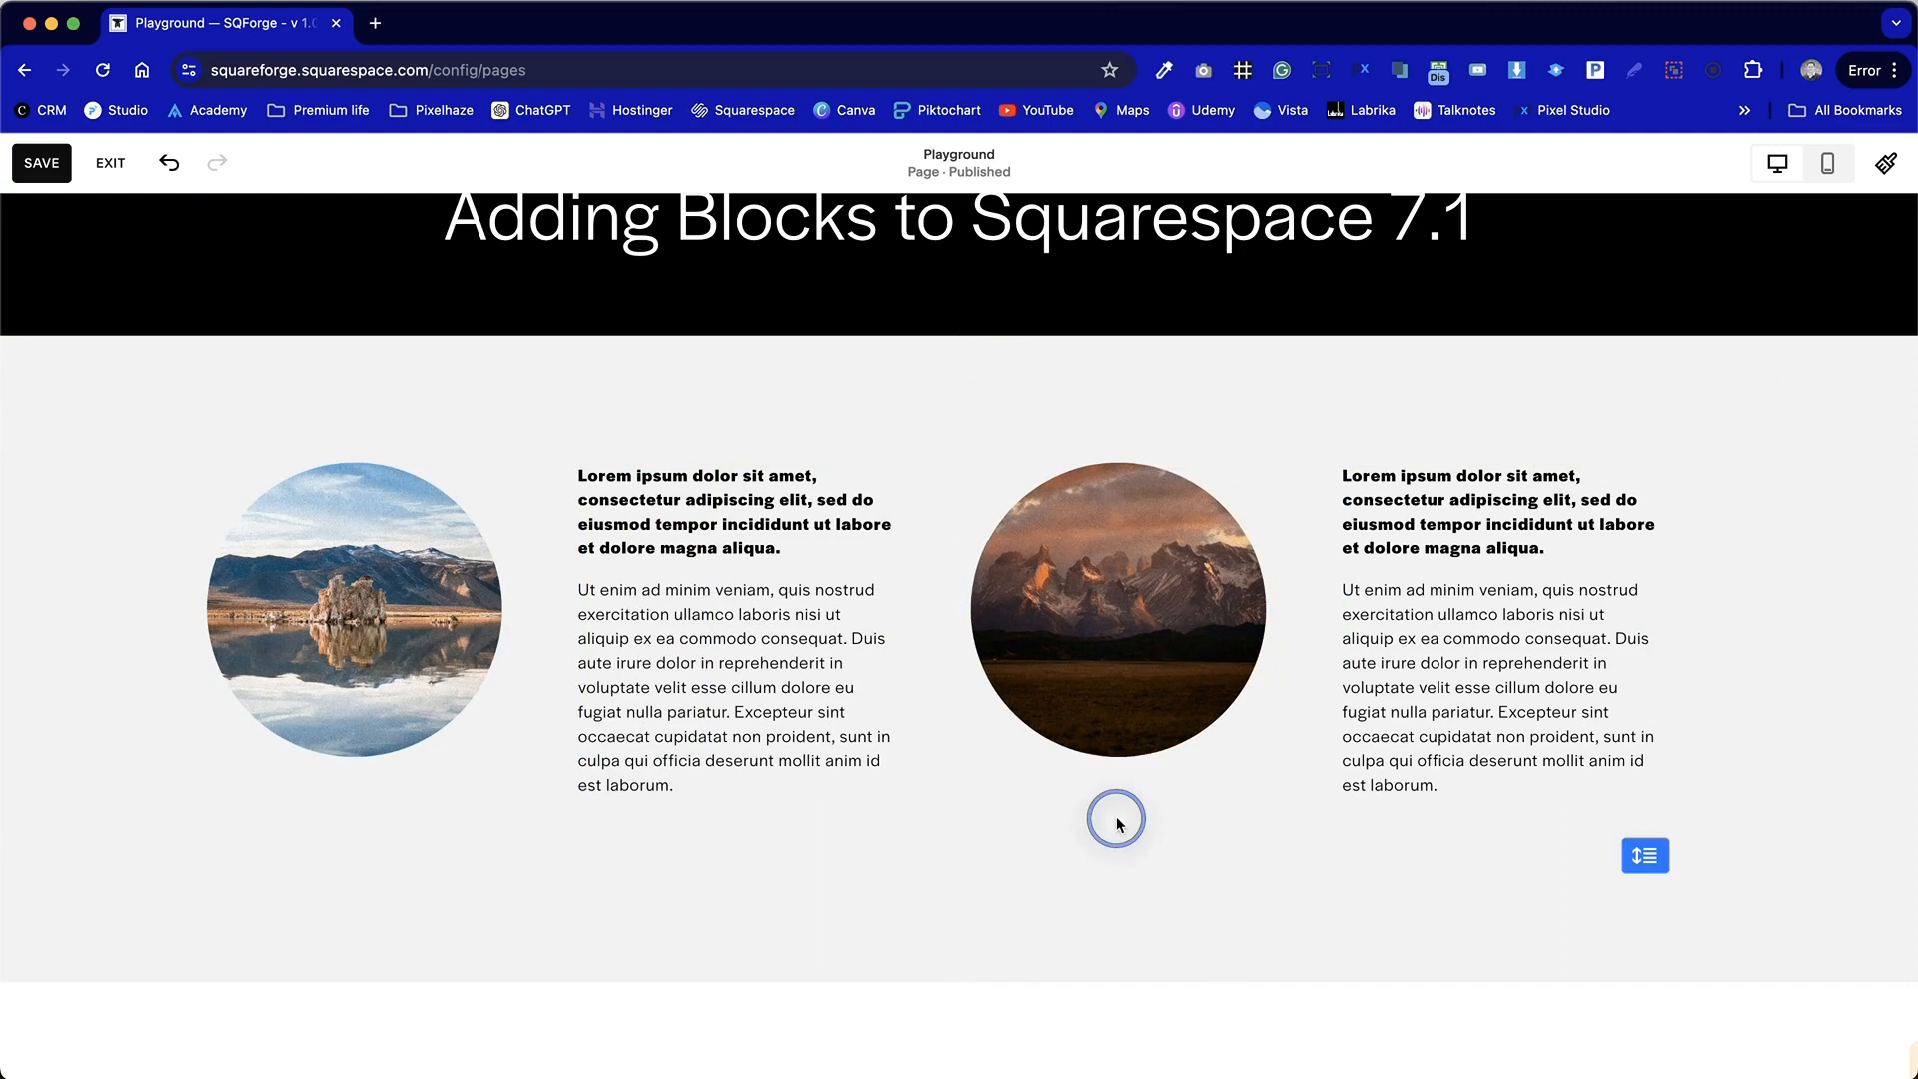
# Step: Add a new line reading "More info..." at the end of the first text block
pyautogui.doubleClick(807, 614)
pyautogui.click(697, 785)
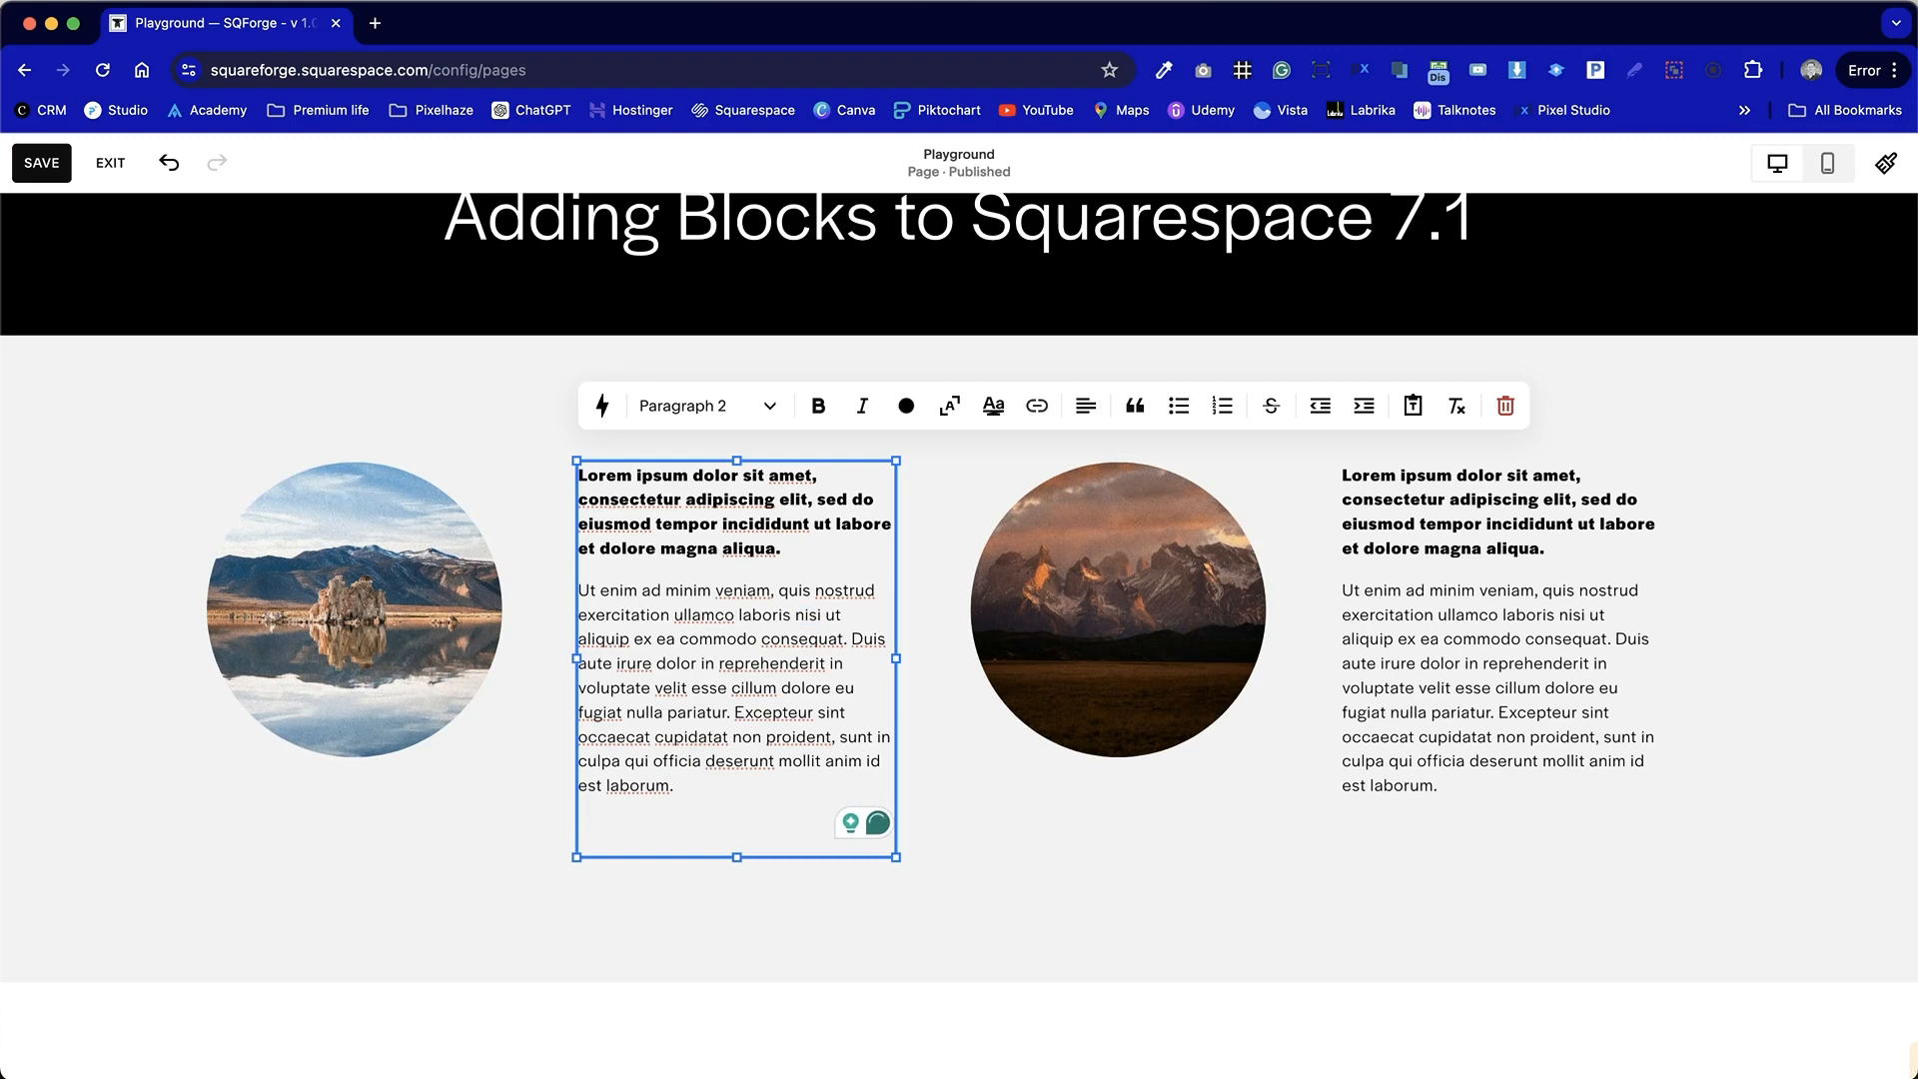
pyautogui.write('More info...')
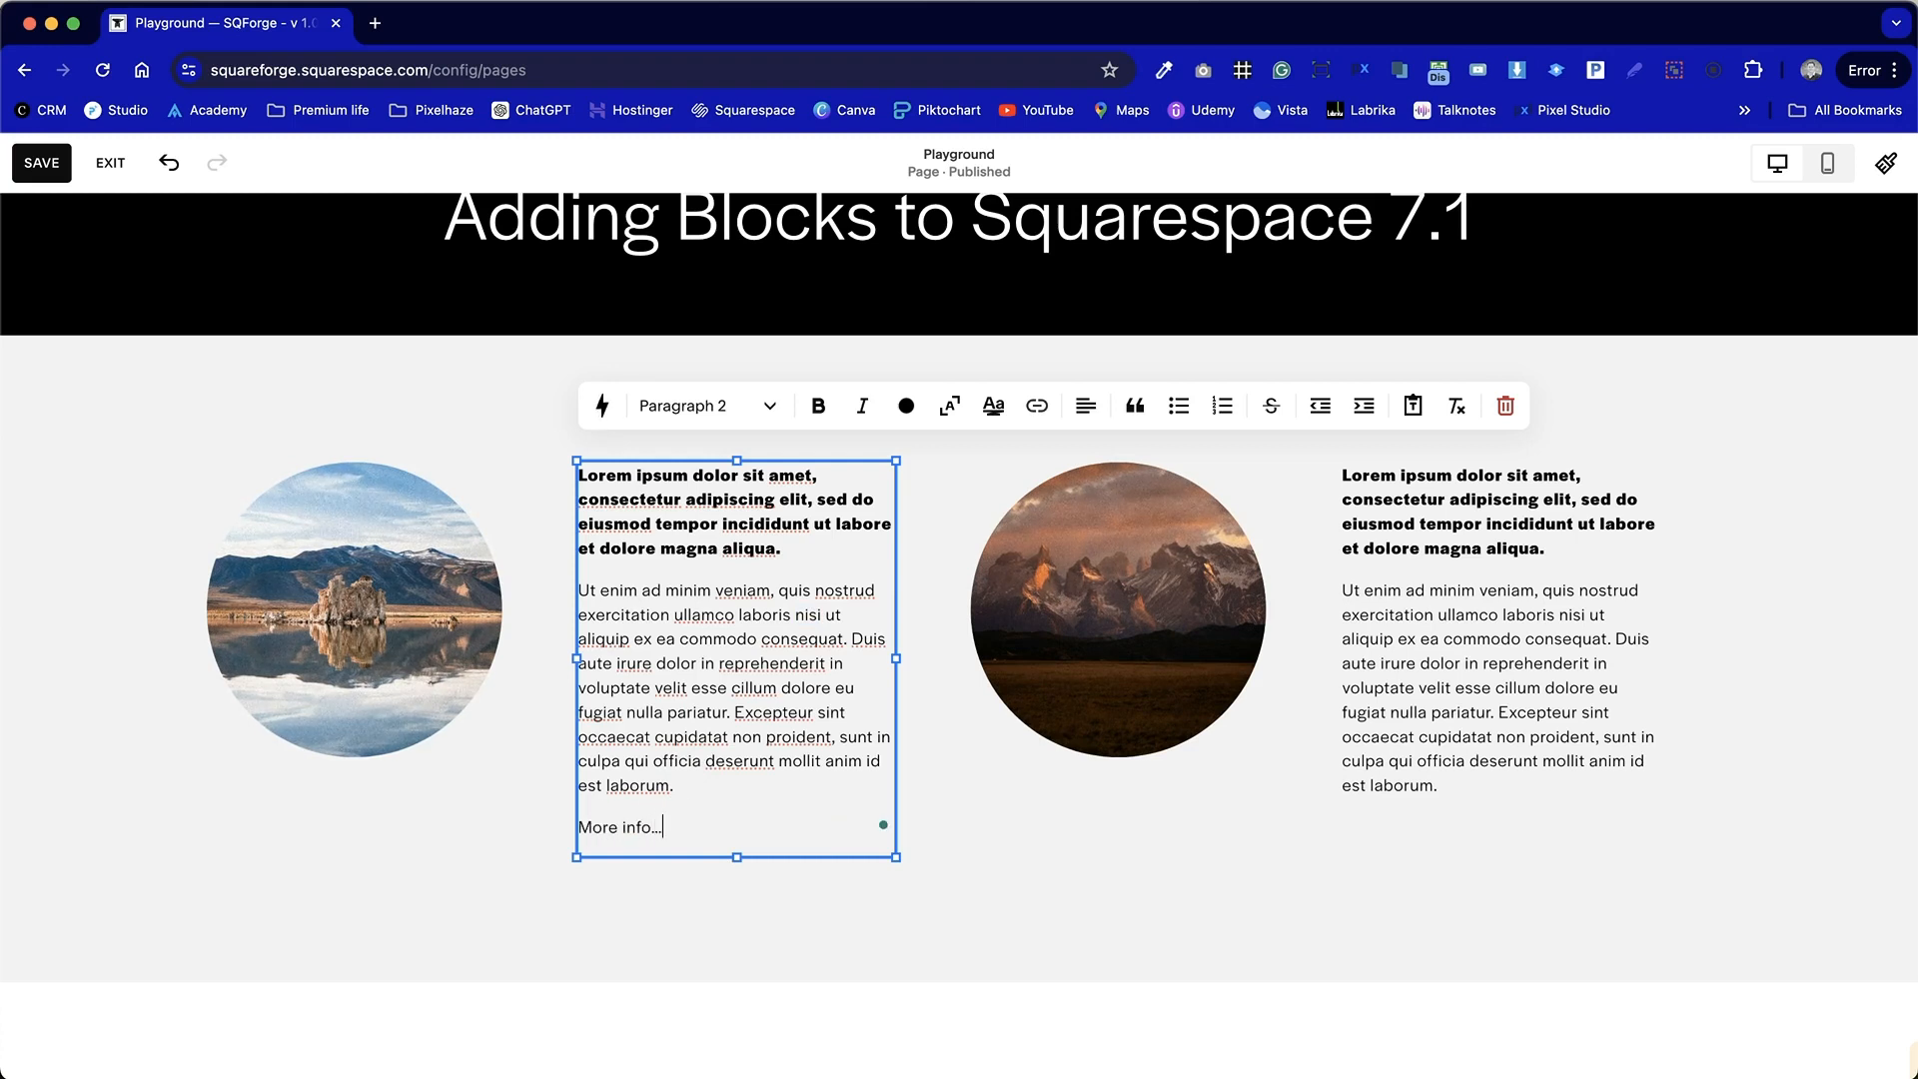
# Step: Link the "More info..." text to the Contact: Call To Action page at /contact-call-to-action
pyautogui.moveTo(678, 826); pyautogui.dragTo(580, 825)
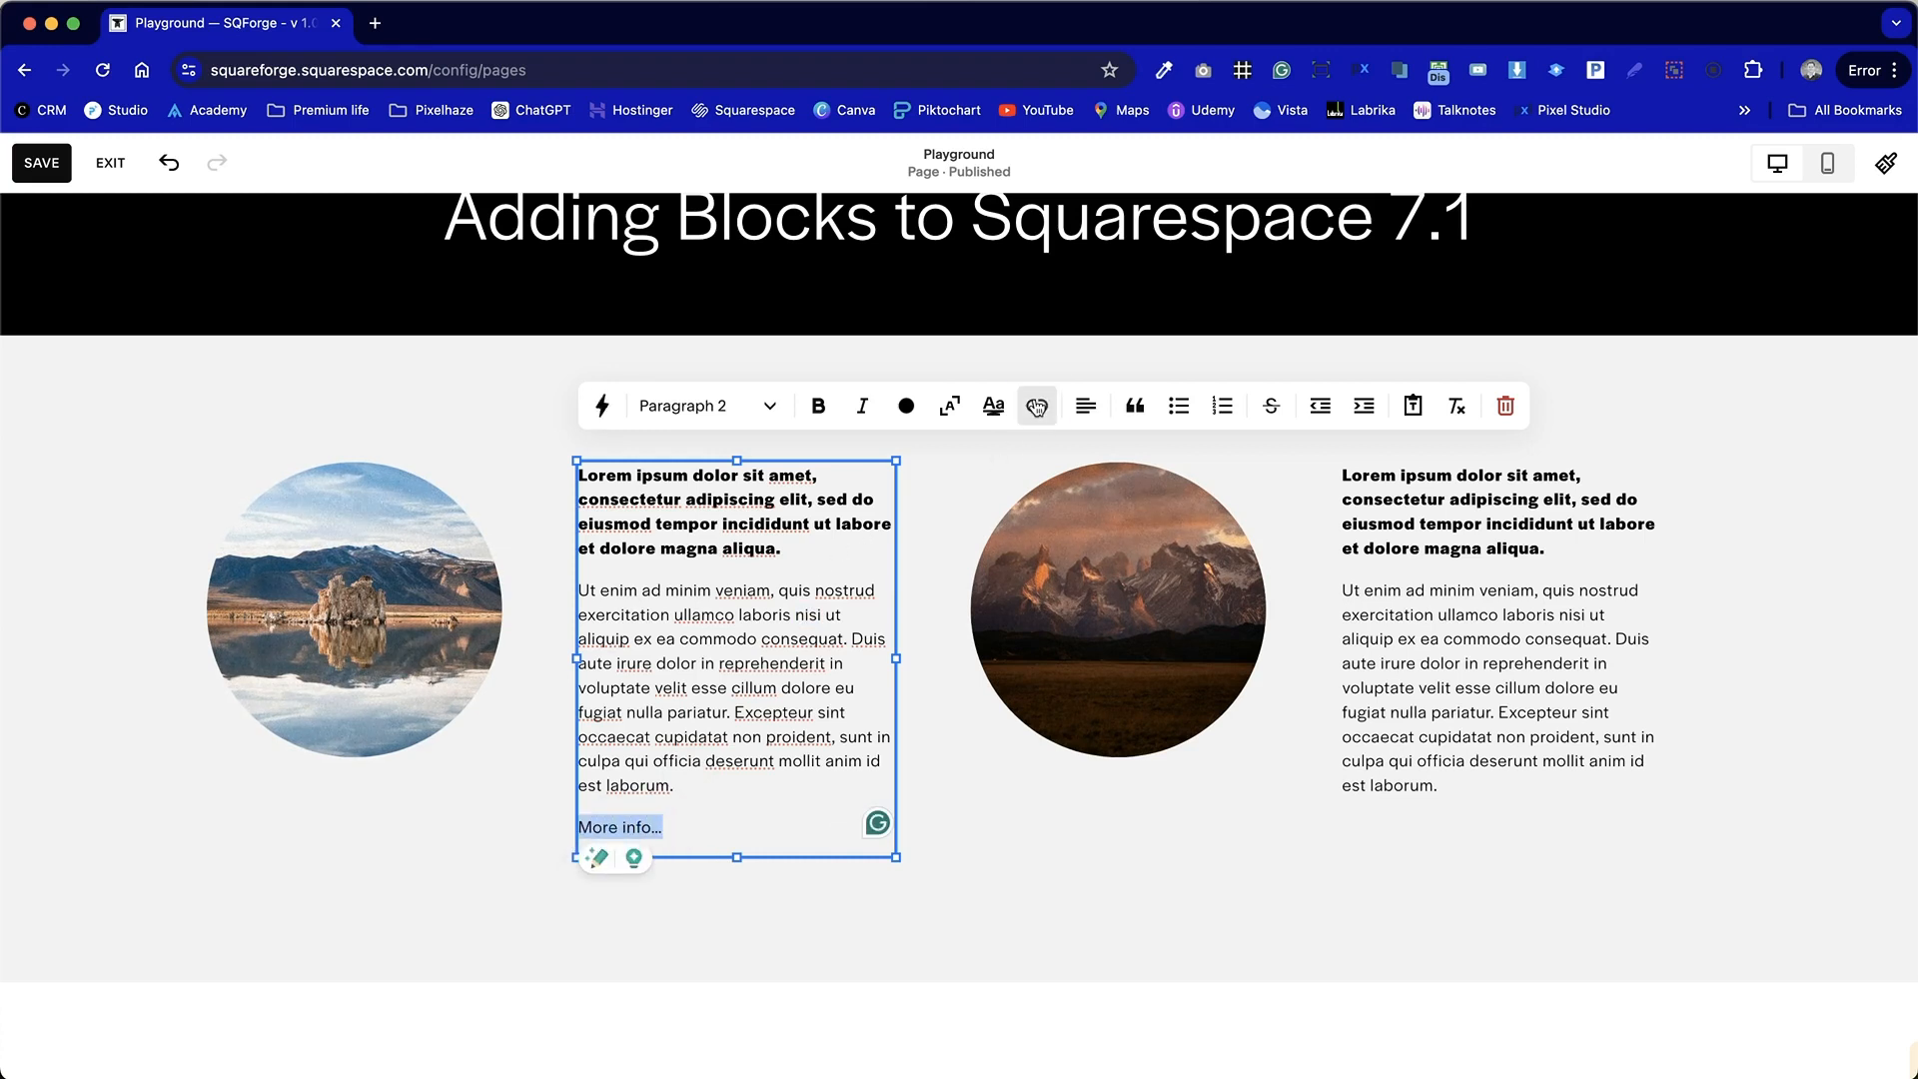
pyautogui.click(1036, 406)
pyautogui.press('super+v')
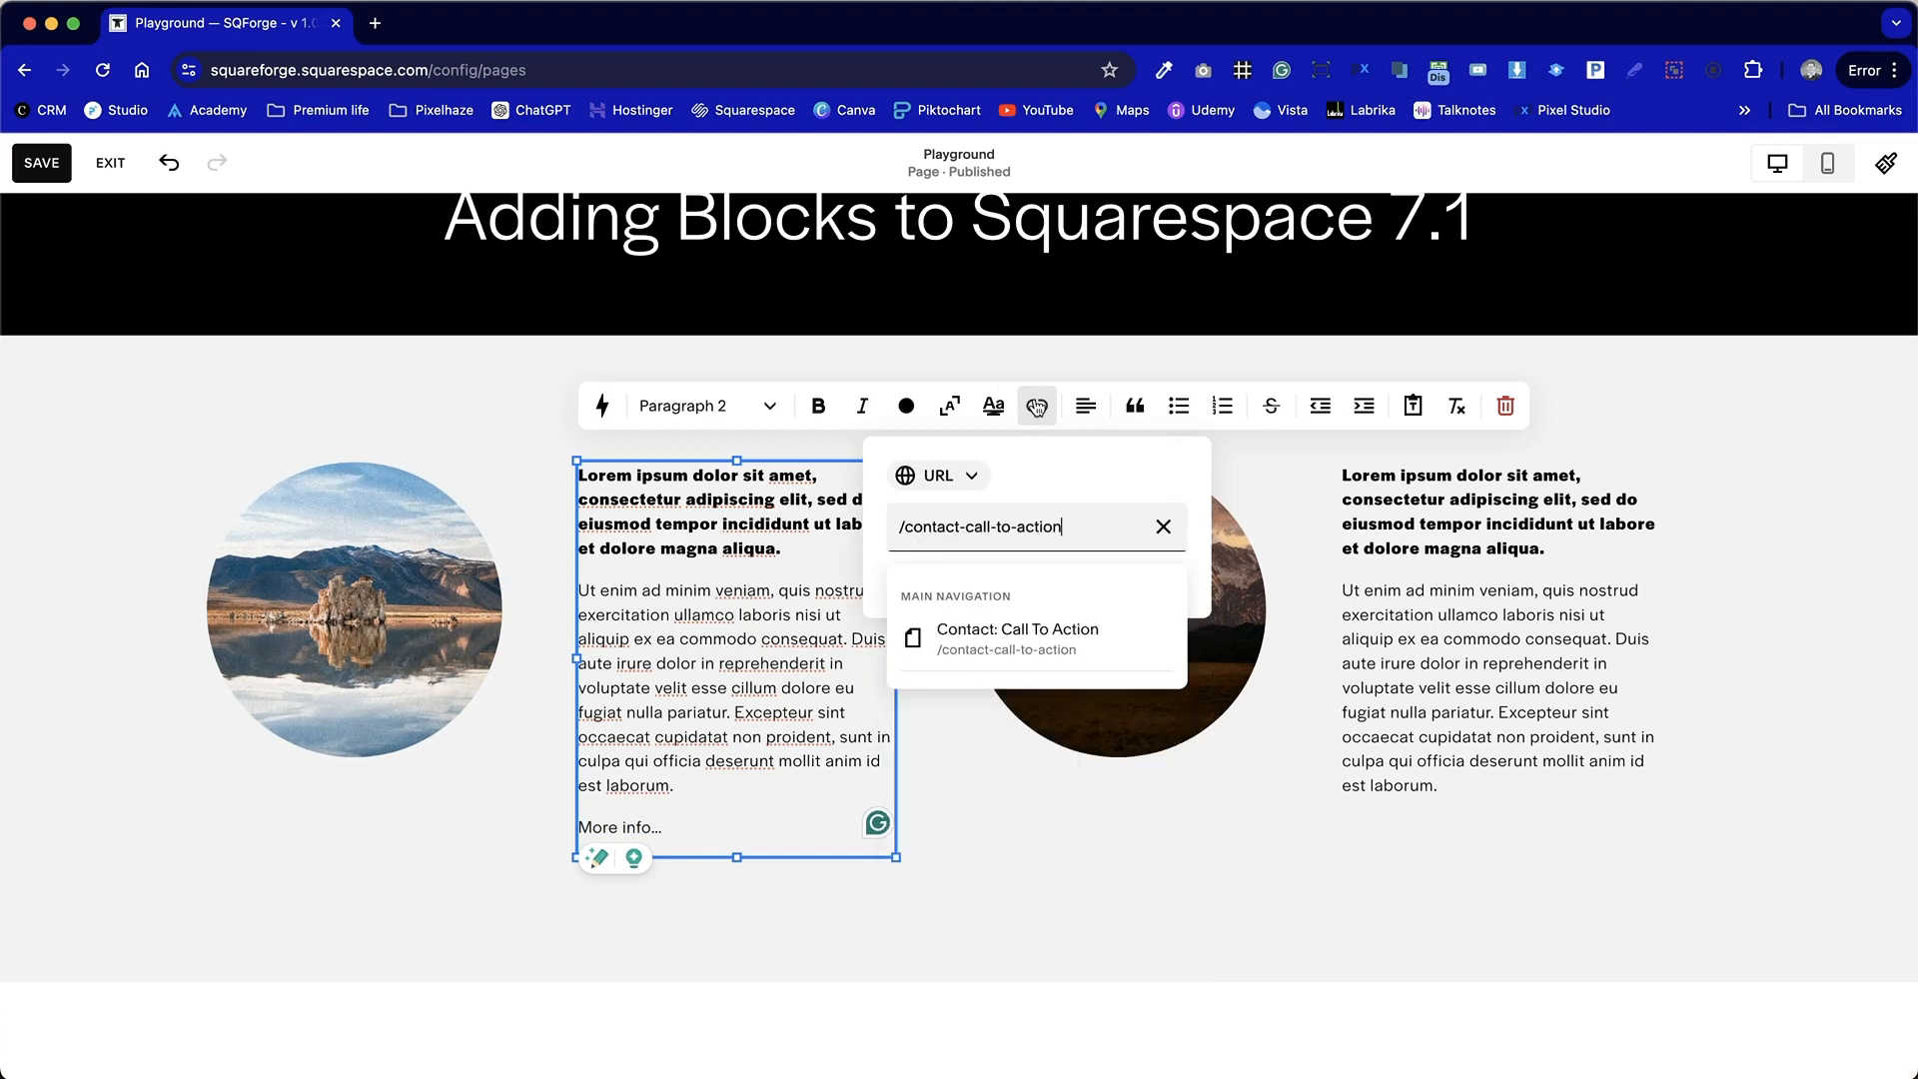
pyautogui.click(1039, 640)
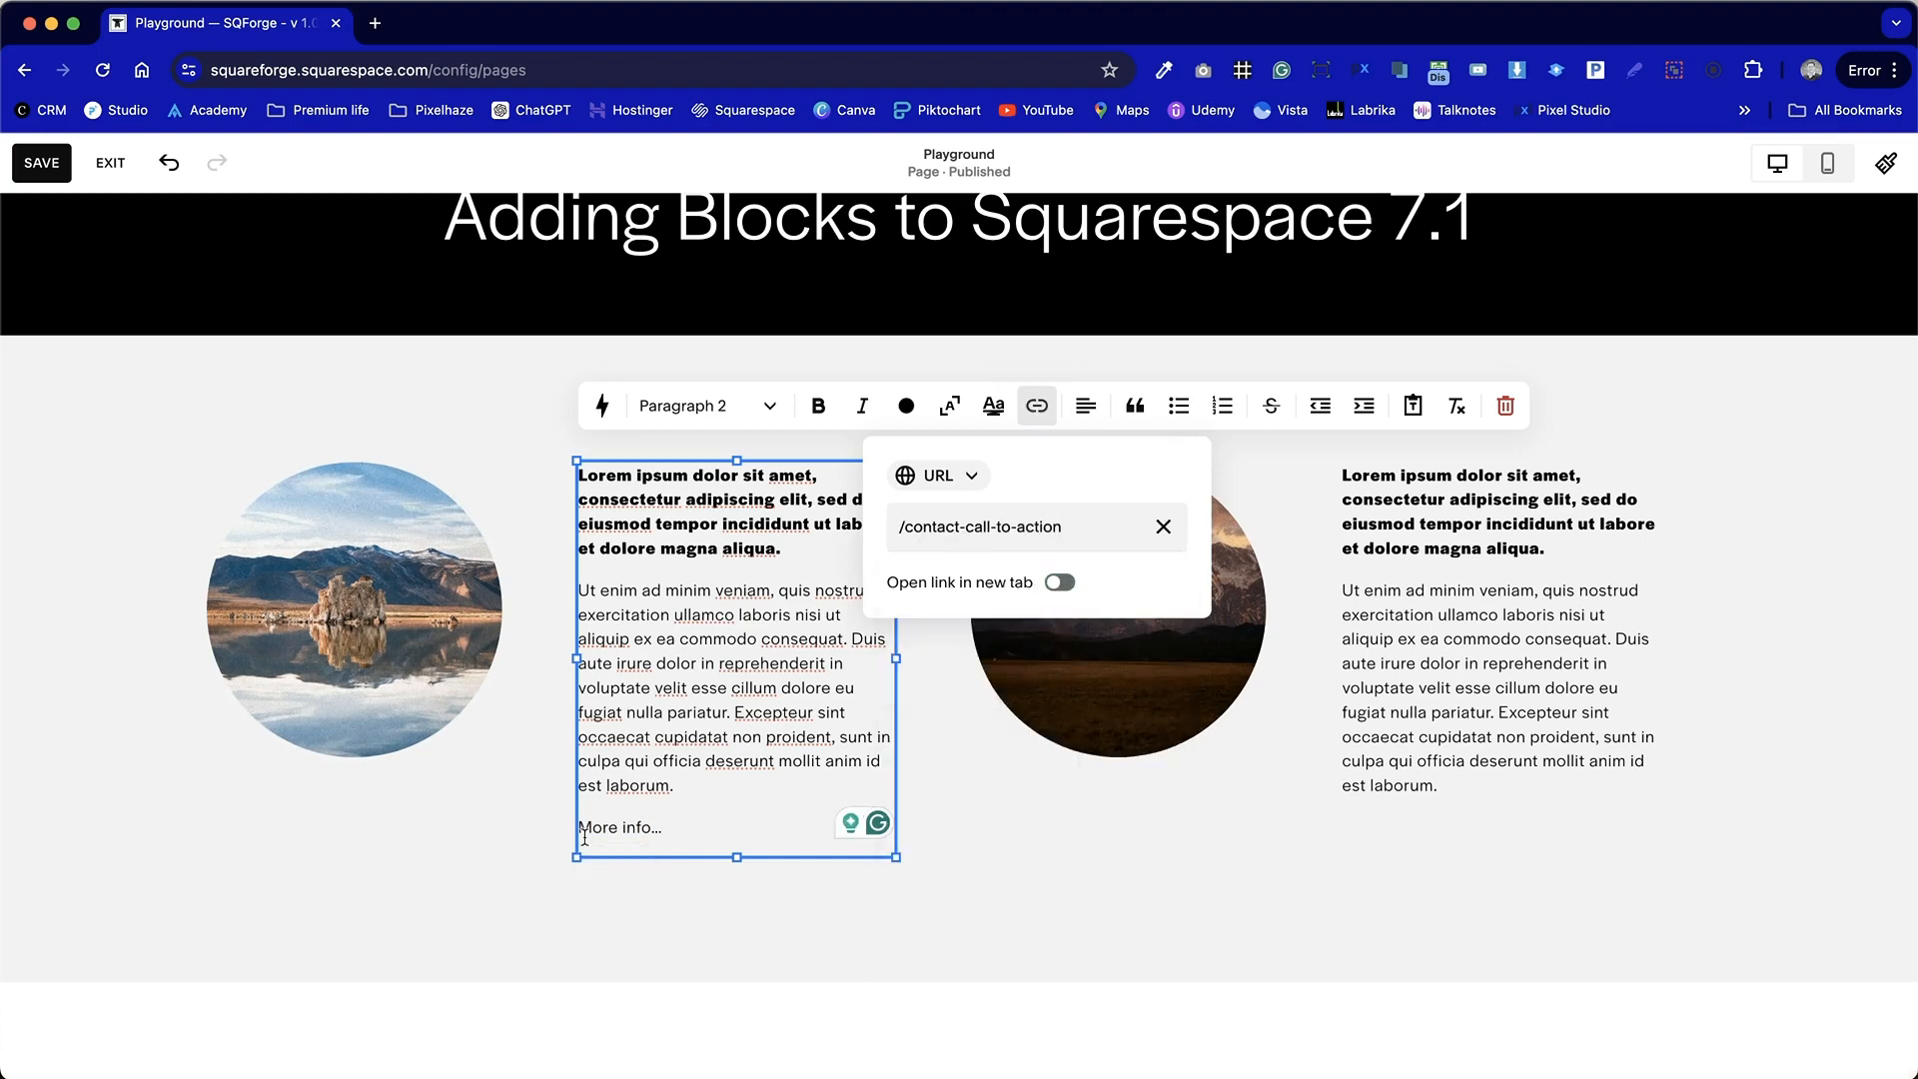
pyautogui.click(974, 829)
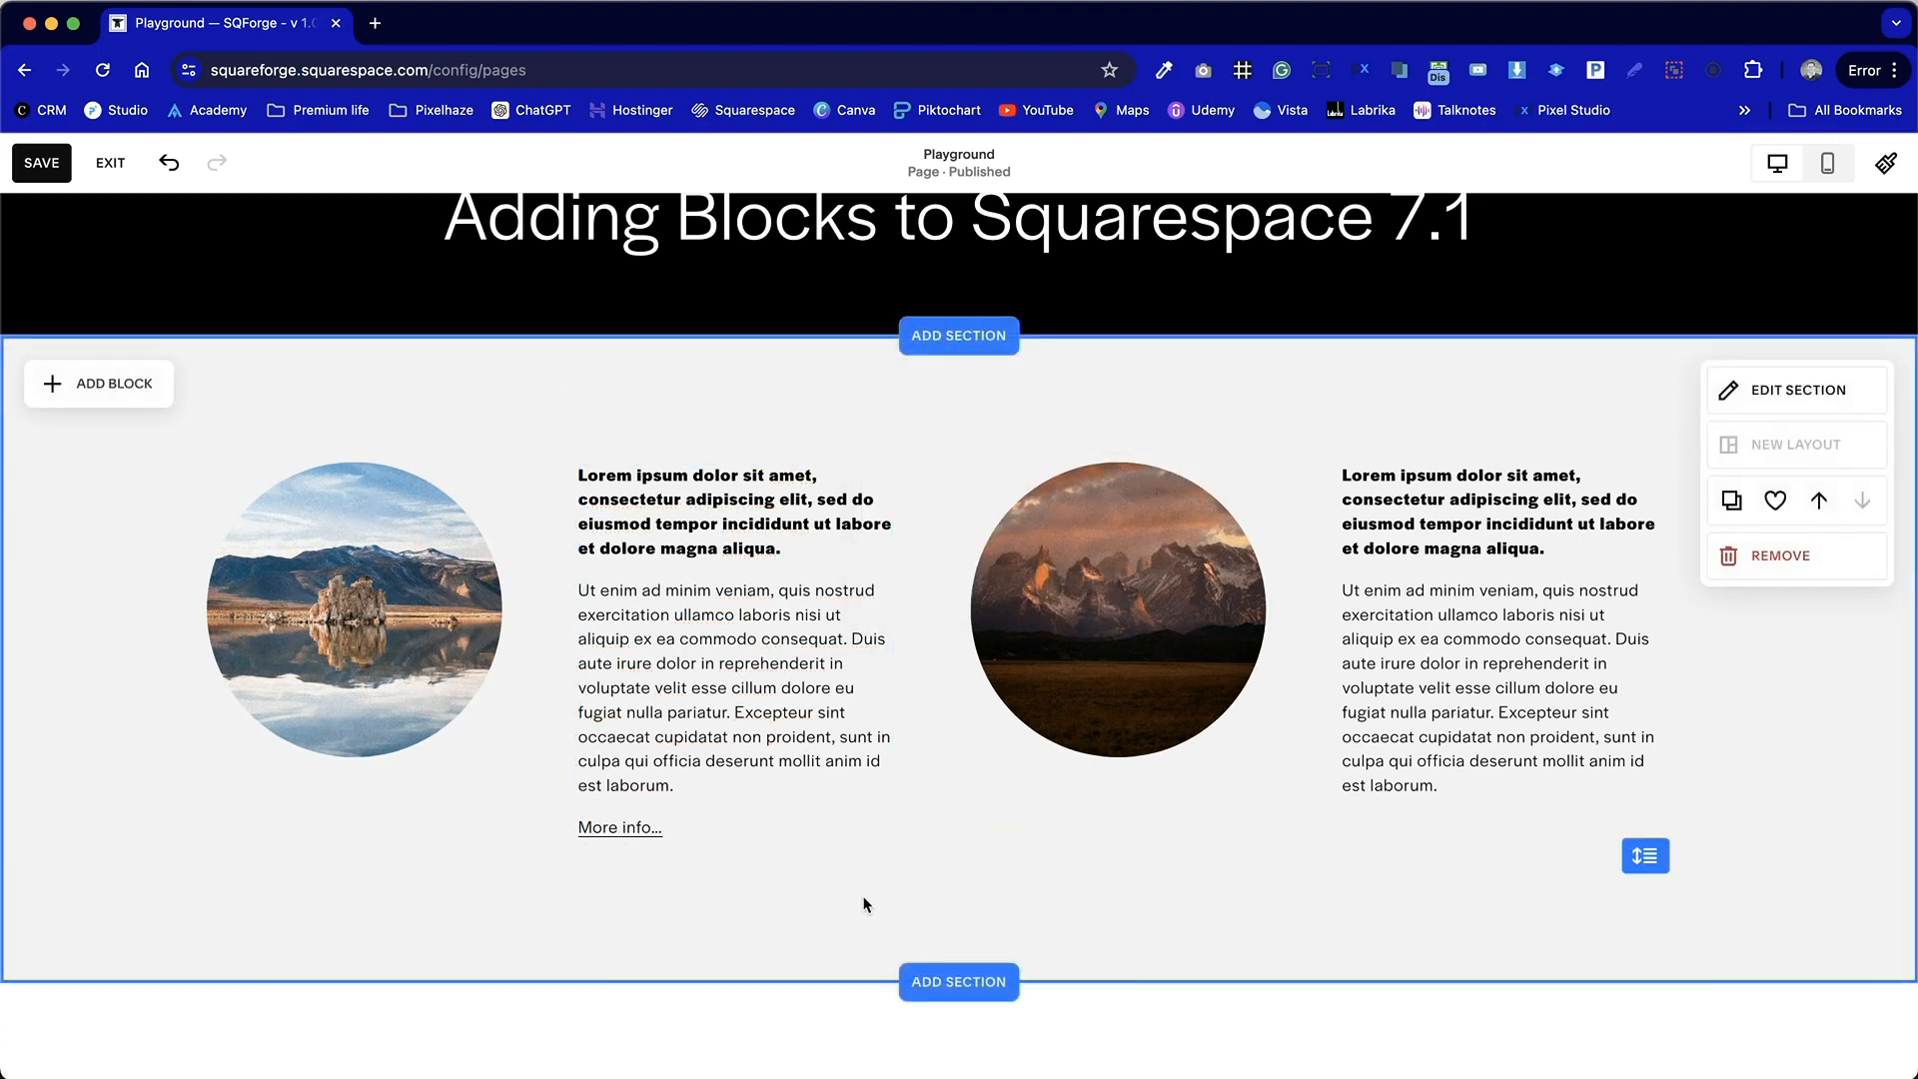
# Step: Link the phrase "dolor in reprehenderit" in the first text block to /contact-call-to-action
pyautogui.click(739, 688)
pyautogui.moveTo(657, 666); pyautogui.dragTo(825, 665)
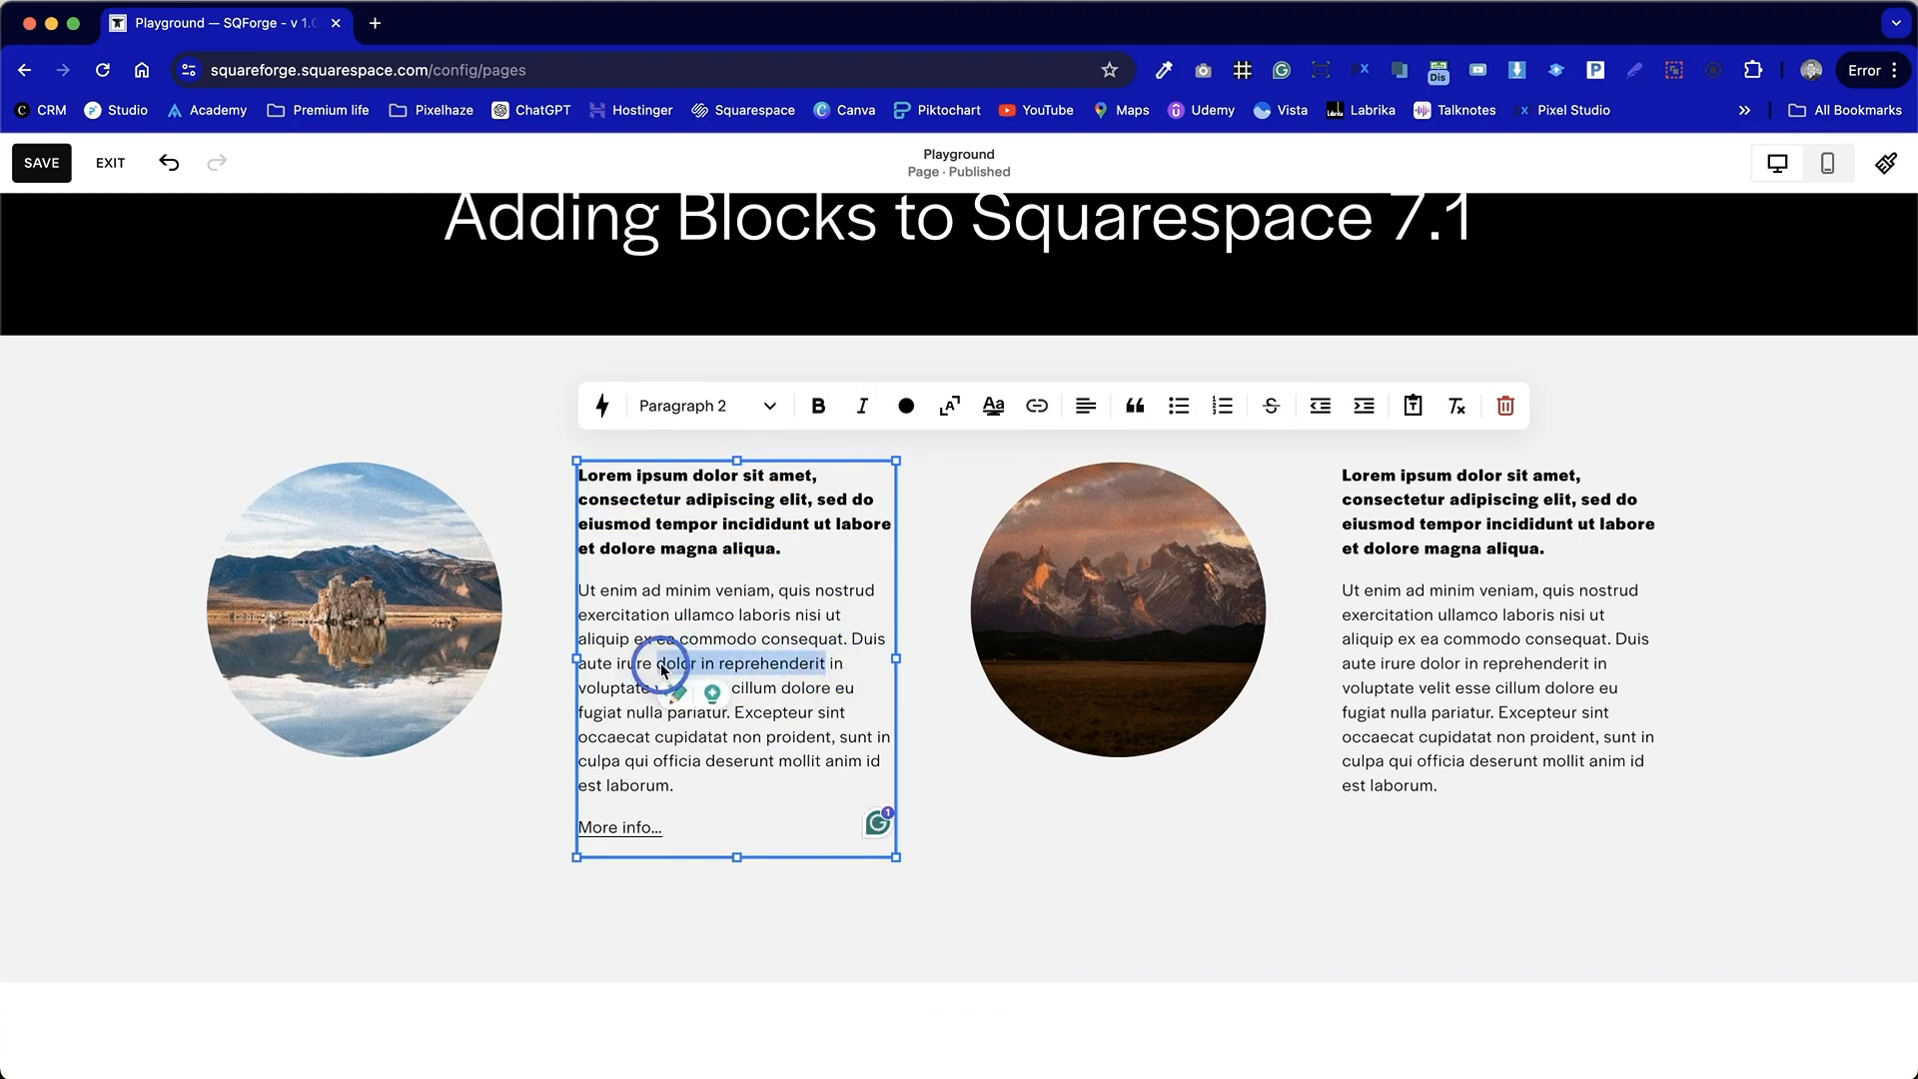
pyautogui.click(1037, 405)
pyautogui.hotkey('ctrl', 'v')
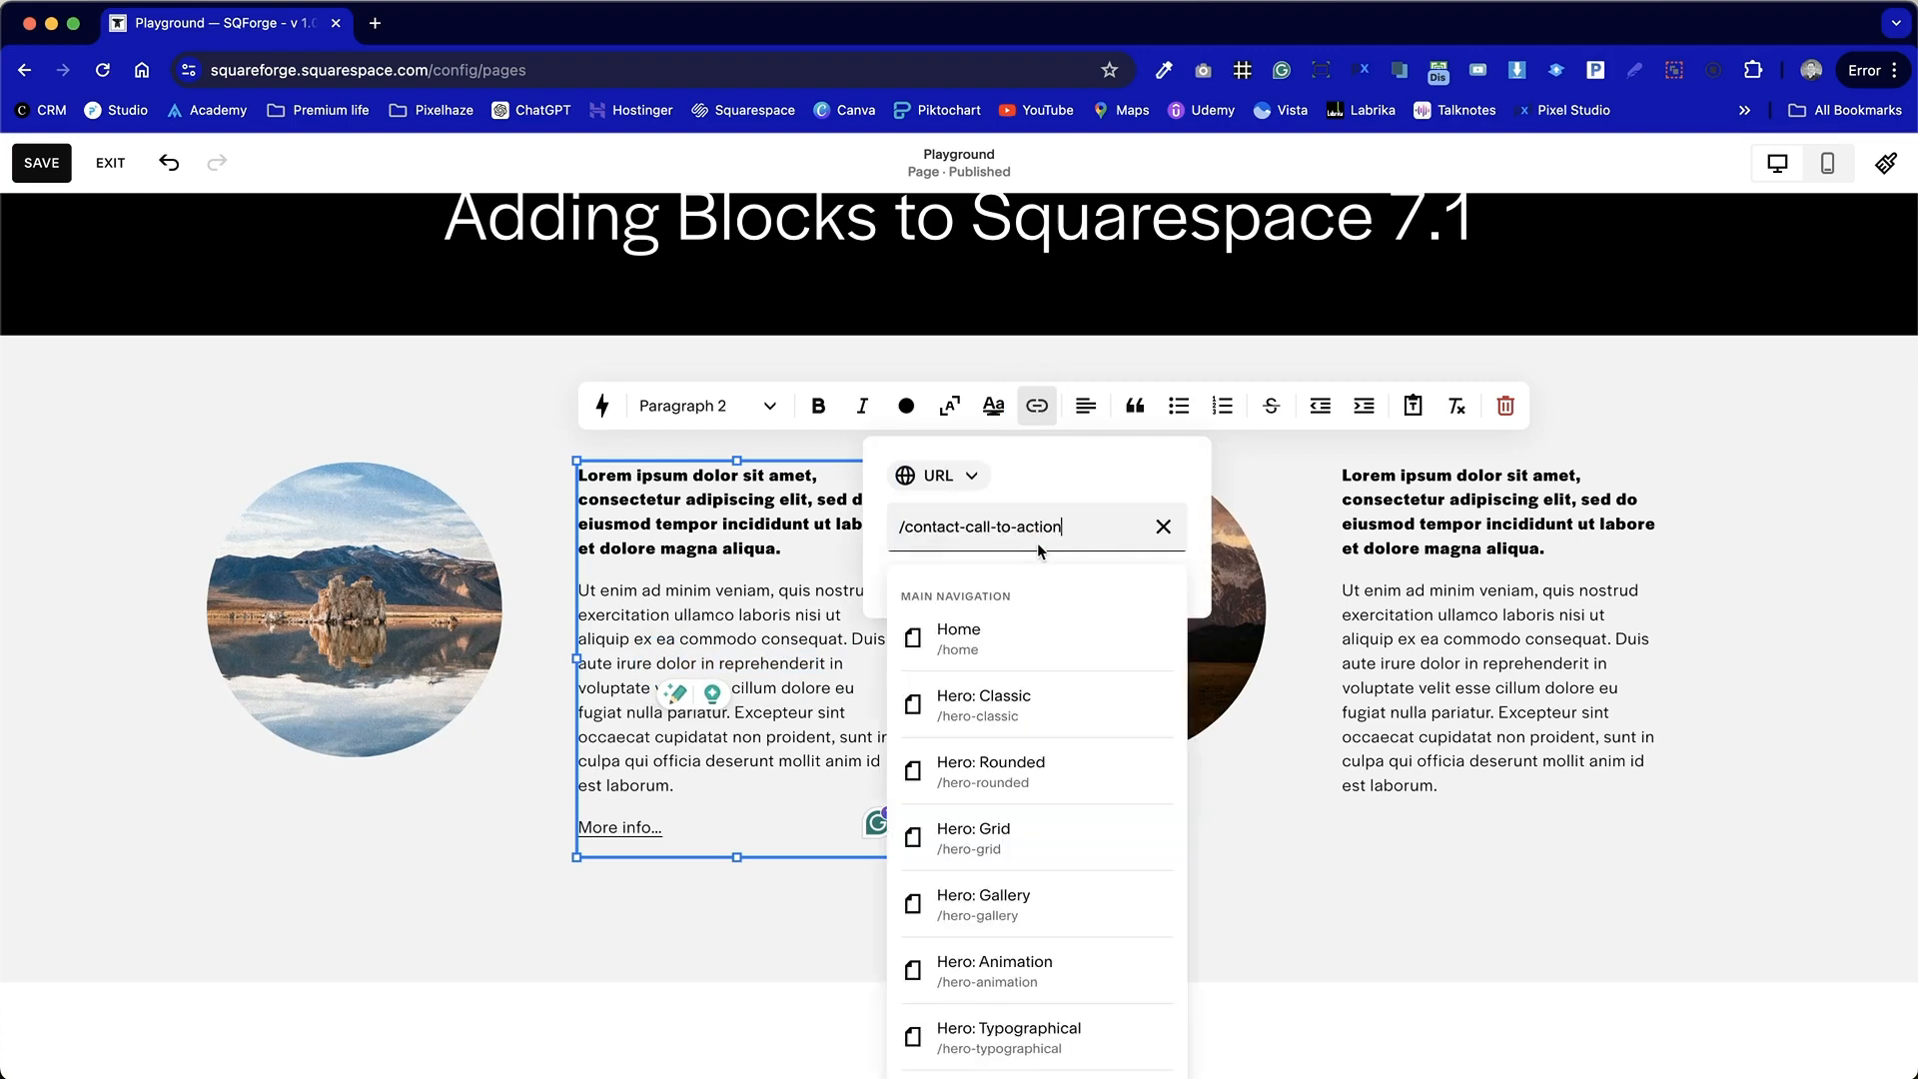
pyautogui.press('Return')
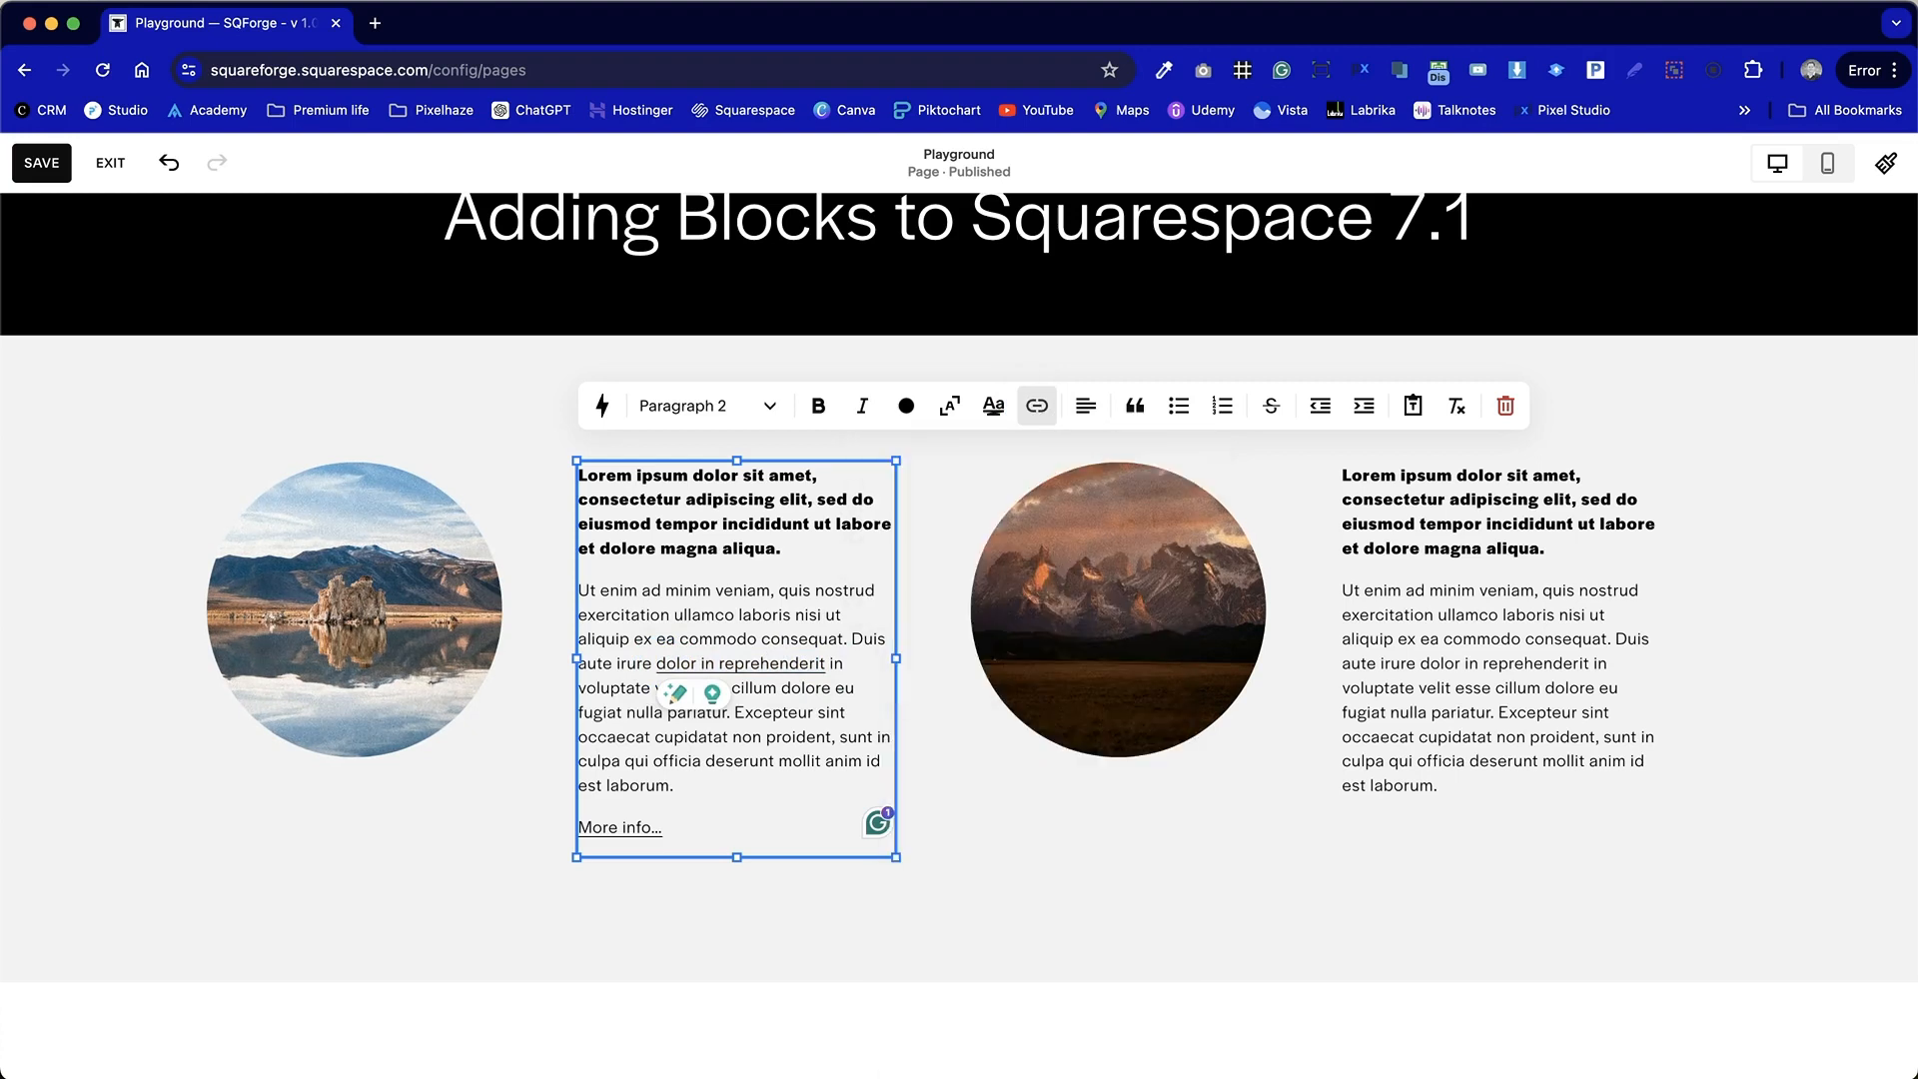
pyautogui.click(793, 923)
# Step: Delete the linked "More info..." line and its empty paragraph from the first text block
pyautogui.click(704, 827)
pyautogui.click(703, 823)
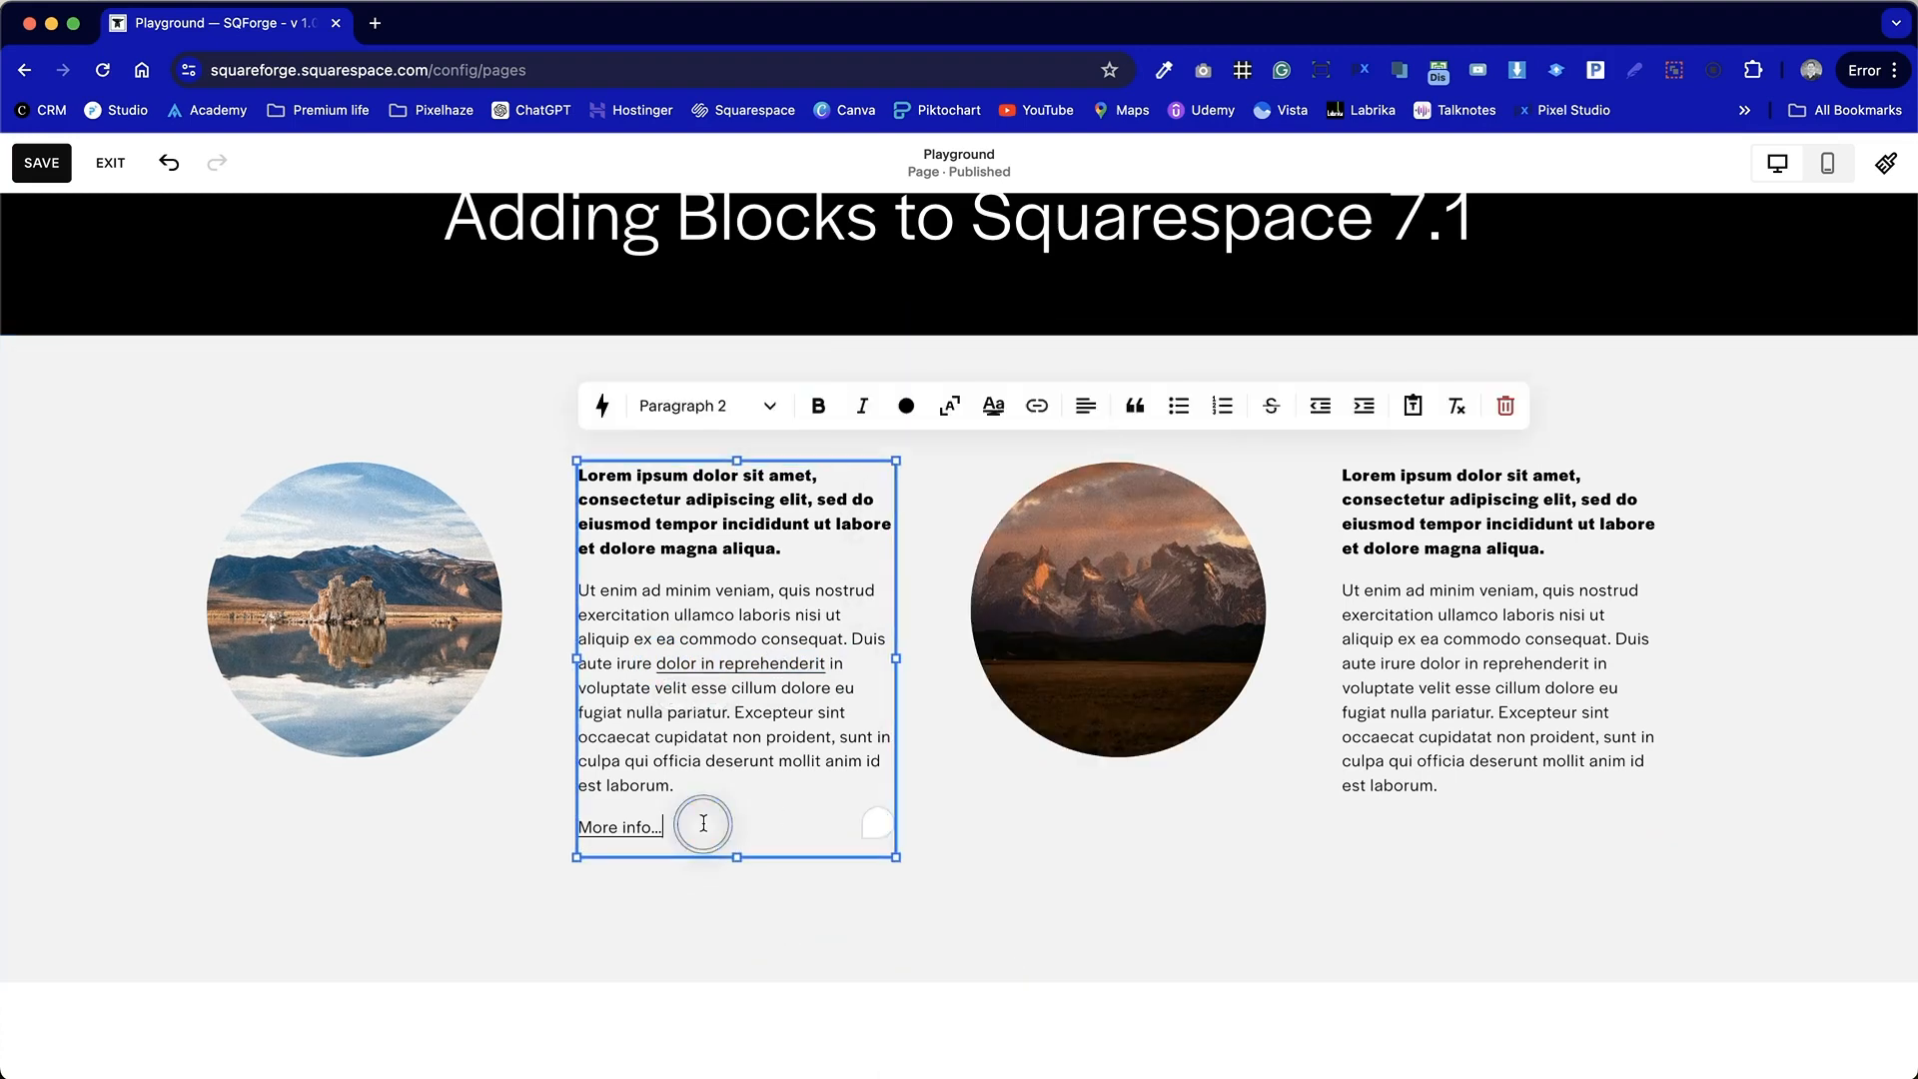
pyautogui.moveTo(703, 823); pyautogui.dragTo(533, 825)
pyautogui.press('BackSpace')
pyautogui.press('BackSpace')
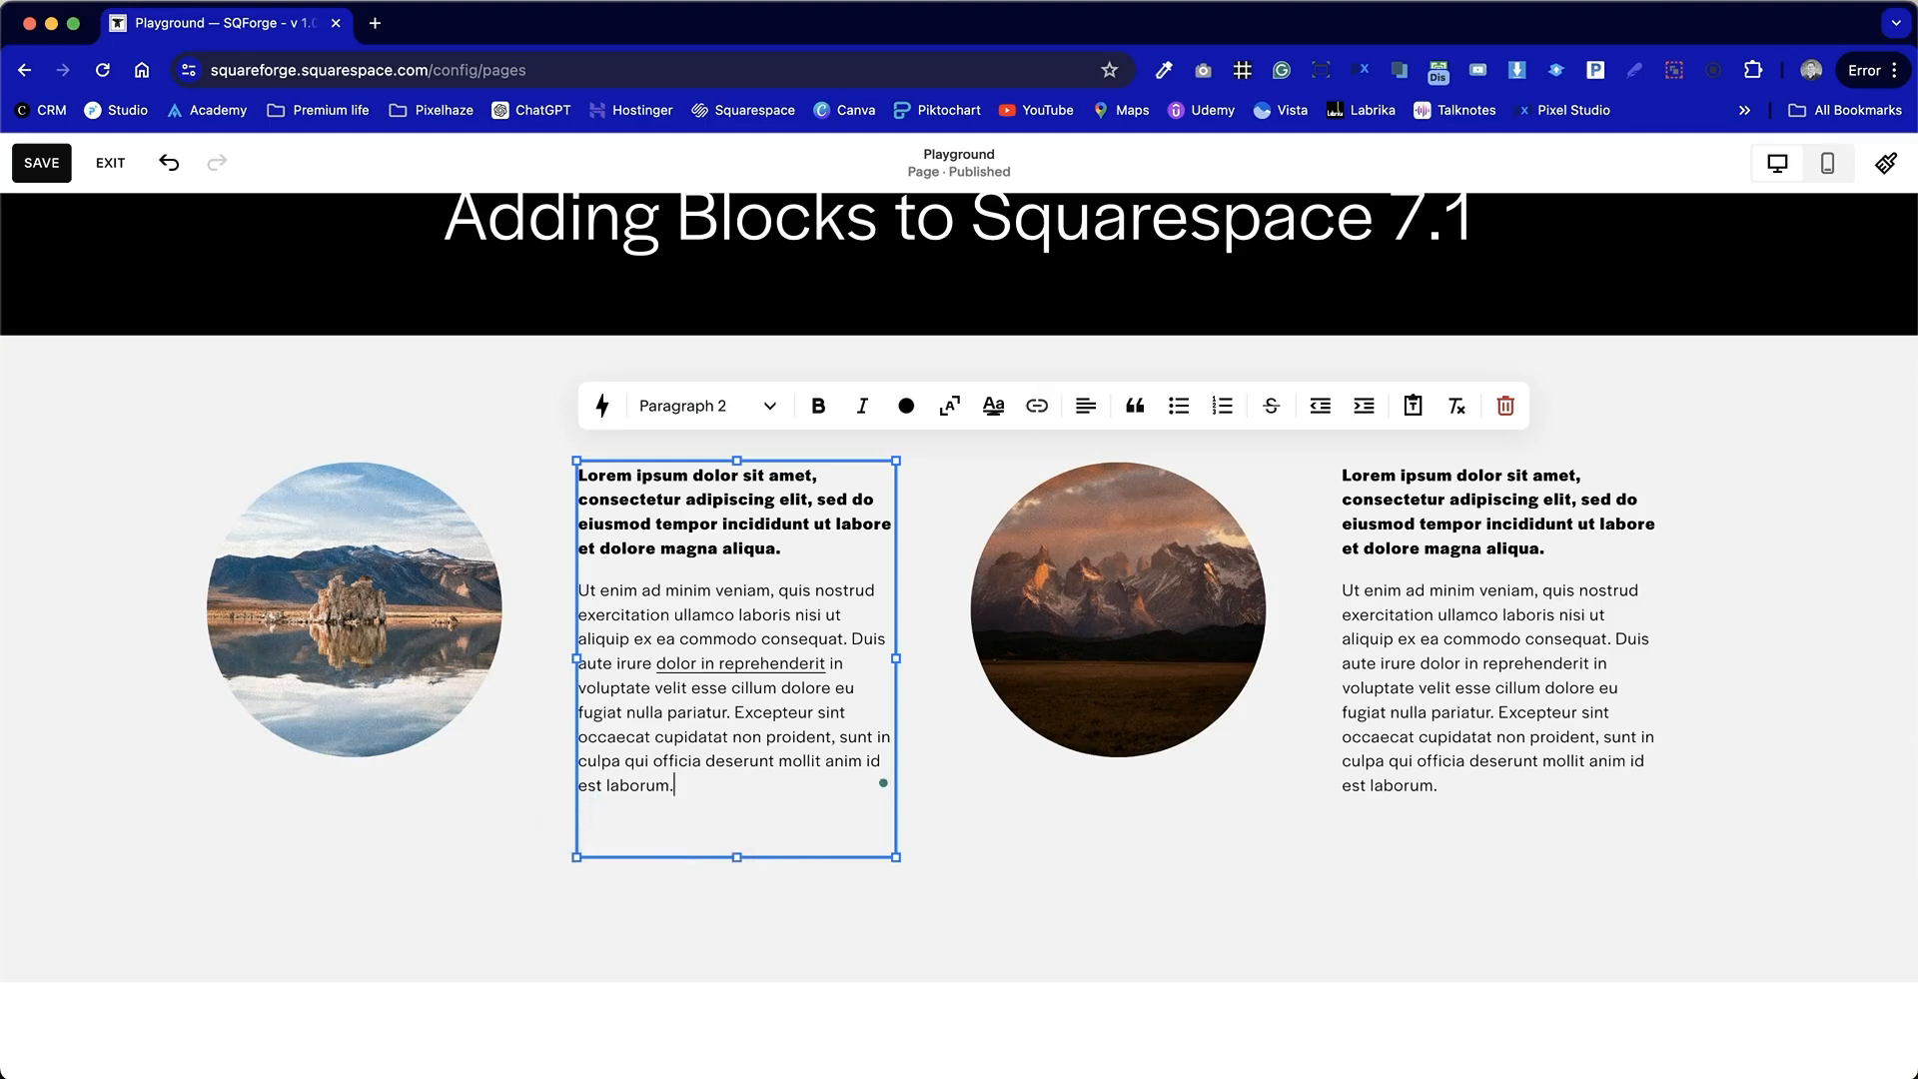
# Step: Shorten the first text block so that it ends just below its last line of text
pyautogui.click(729, 890)
pyautogui.click(728, 805)
pyautogui.moveTo(735, 853); pyautogui.dragTo(735, 800)
pyautogui.click(735, 853)
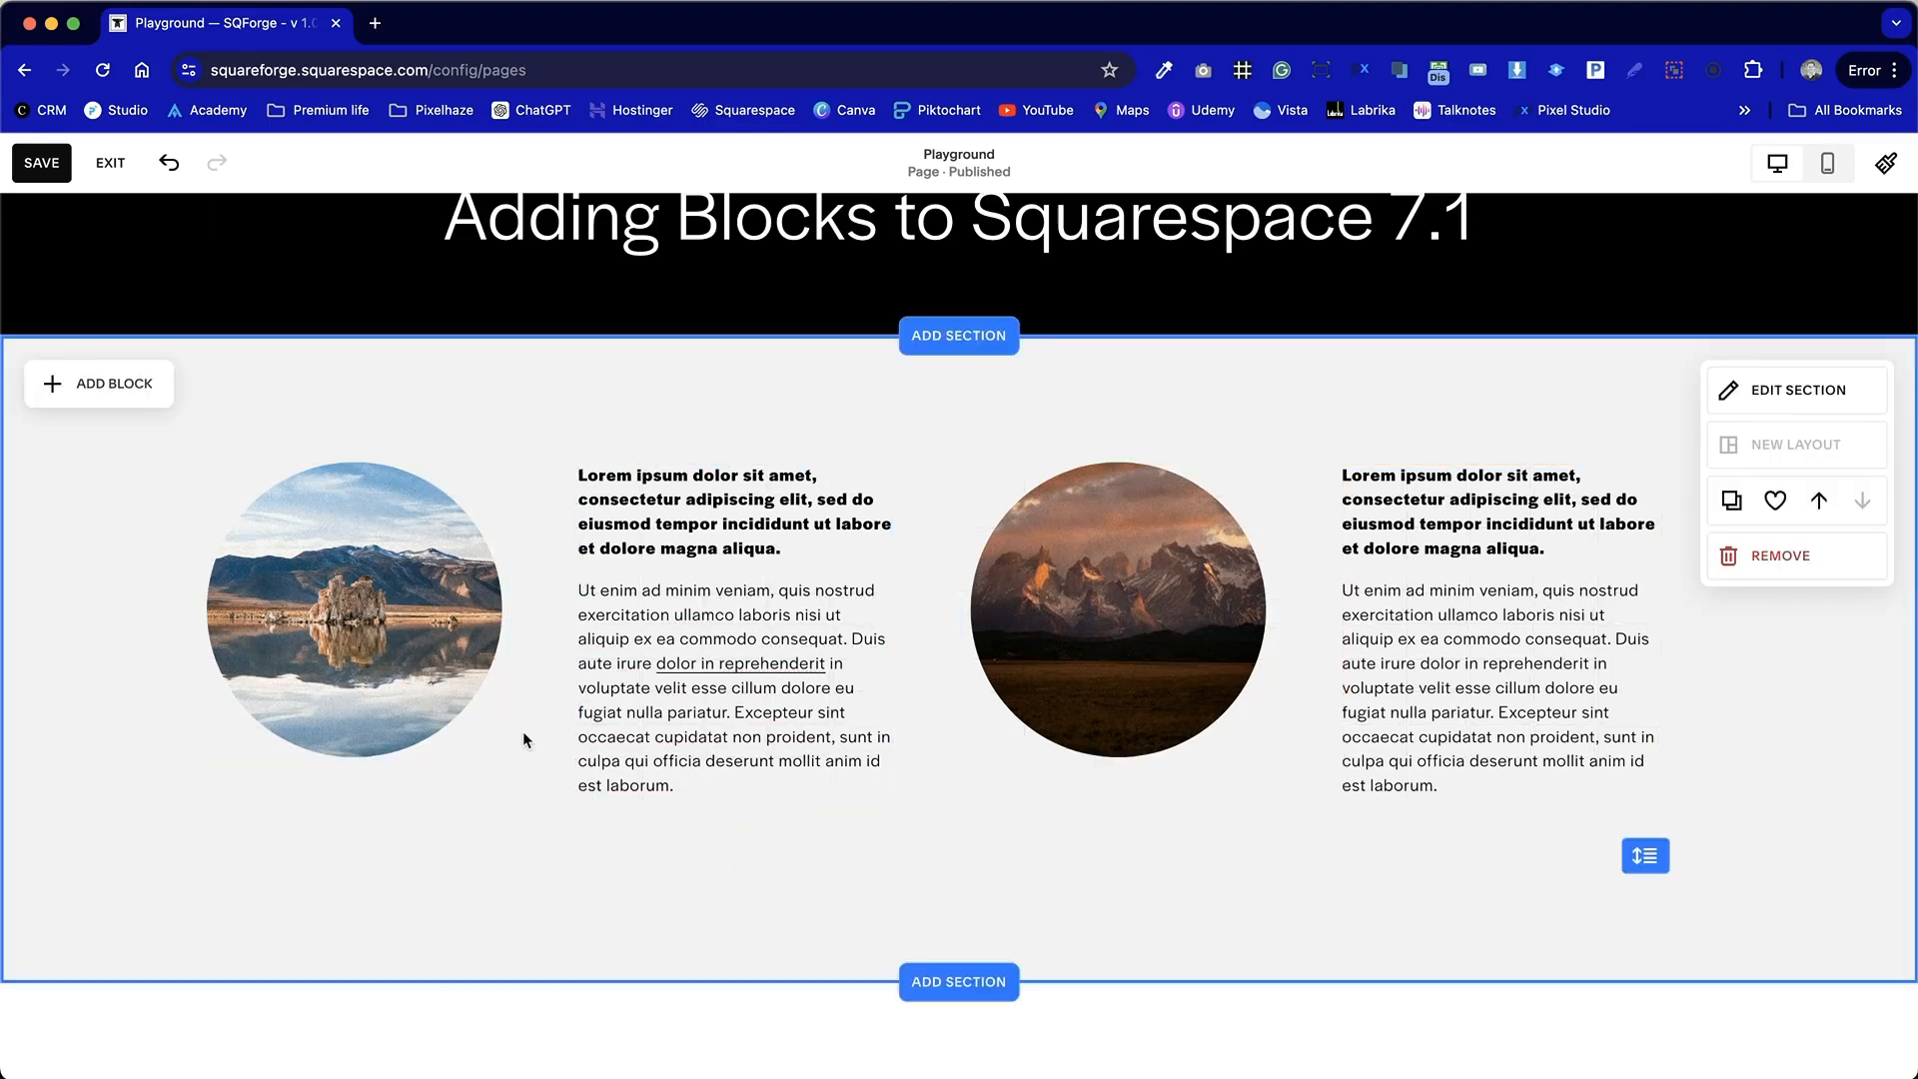
# Step: Add a Button block to the section and place it directly beneath the first text block
pyautogui.click(100, 384)
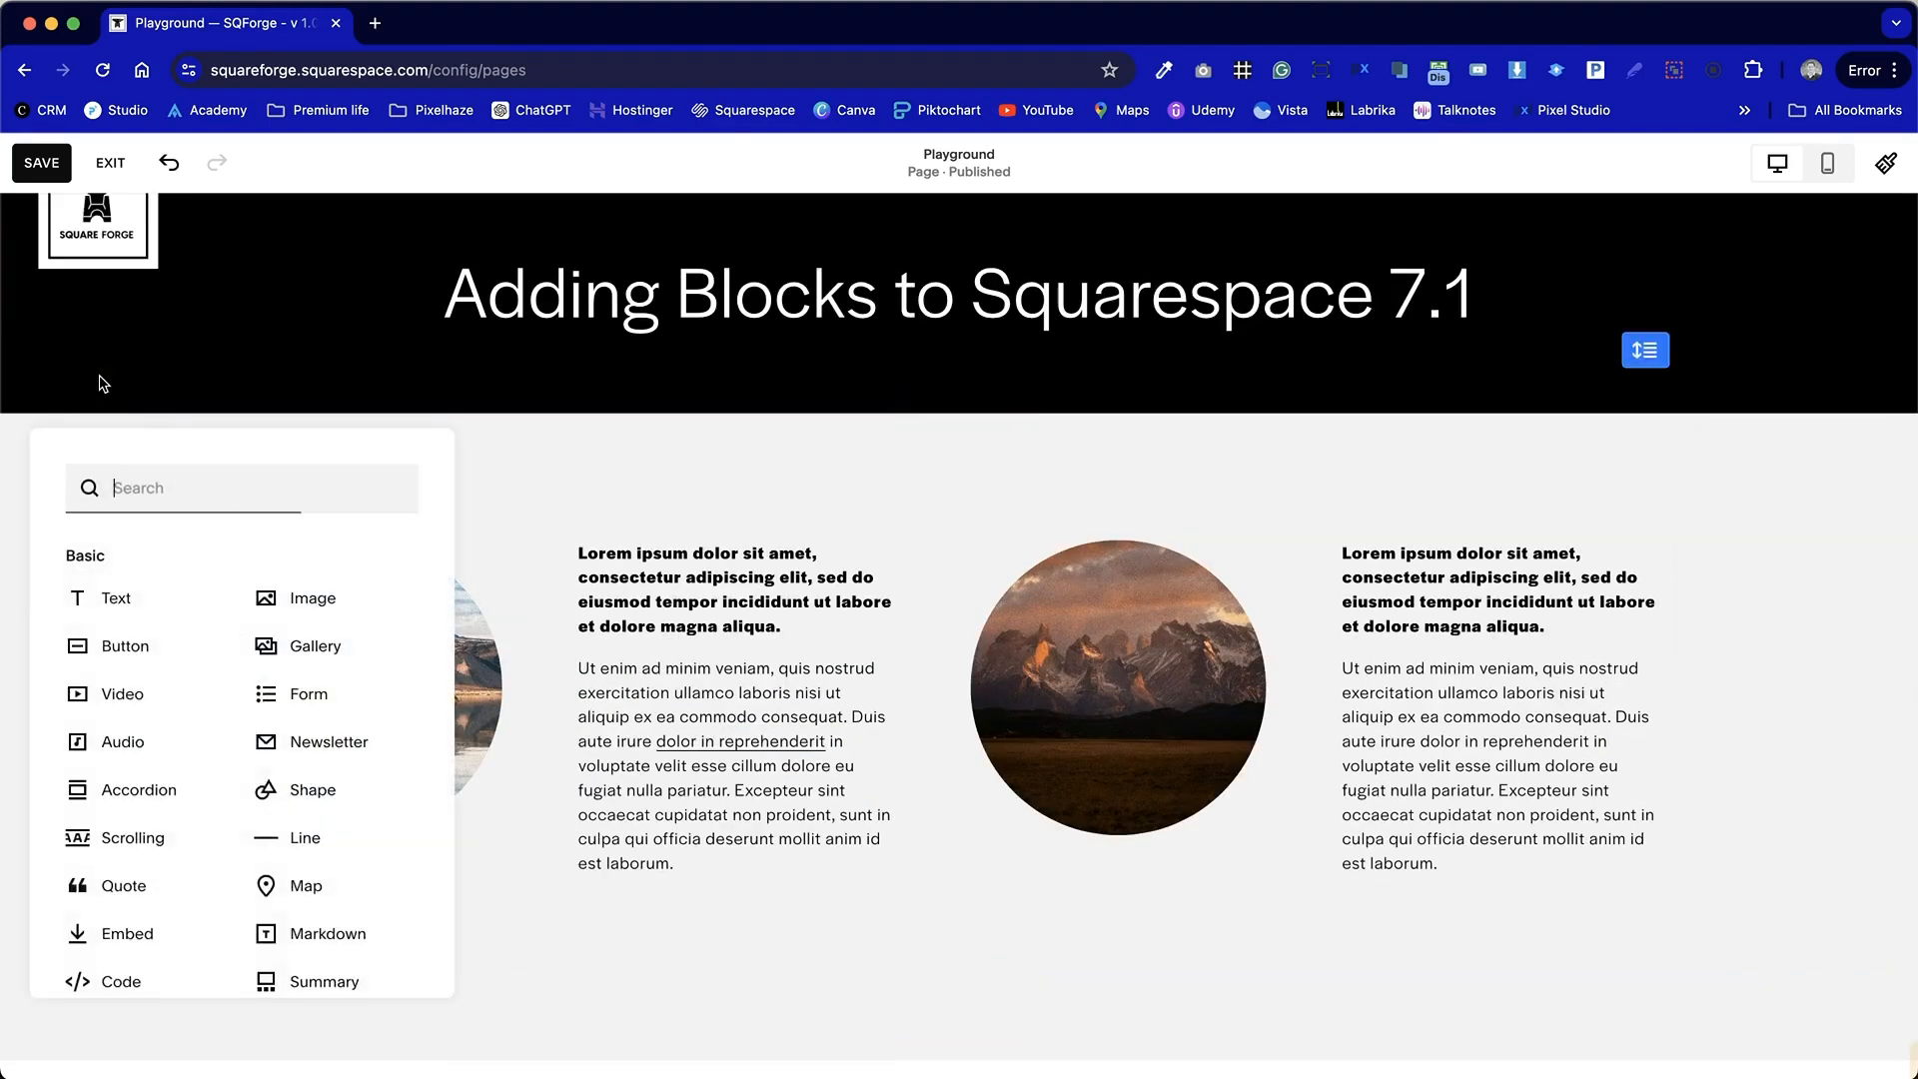
pyautogui.click(122, 651)
pyautogui.click(344, 571)
pyautogui.moveTo(343, 572); pyautogui.dragTo(732, 934)
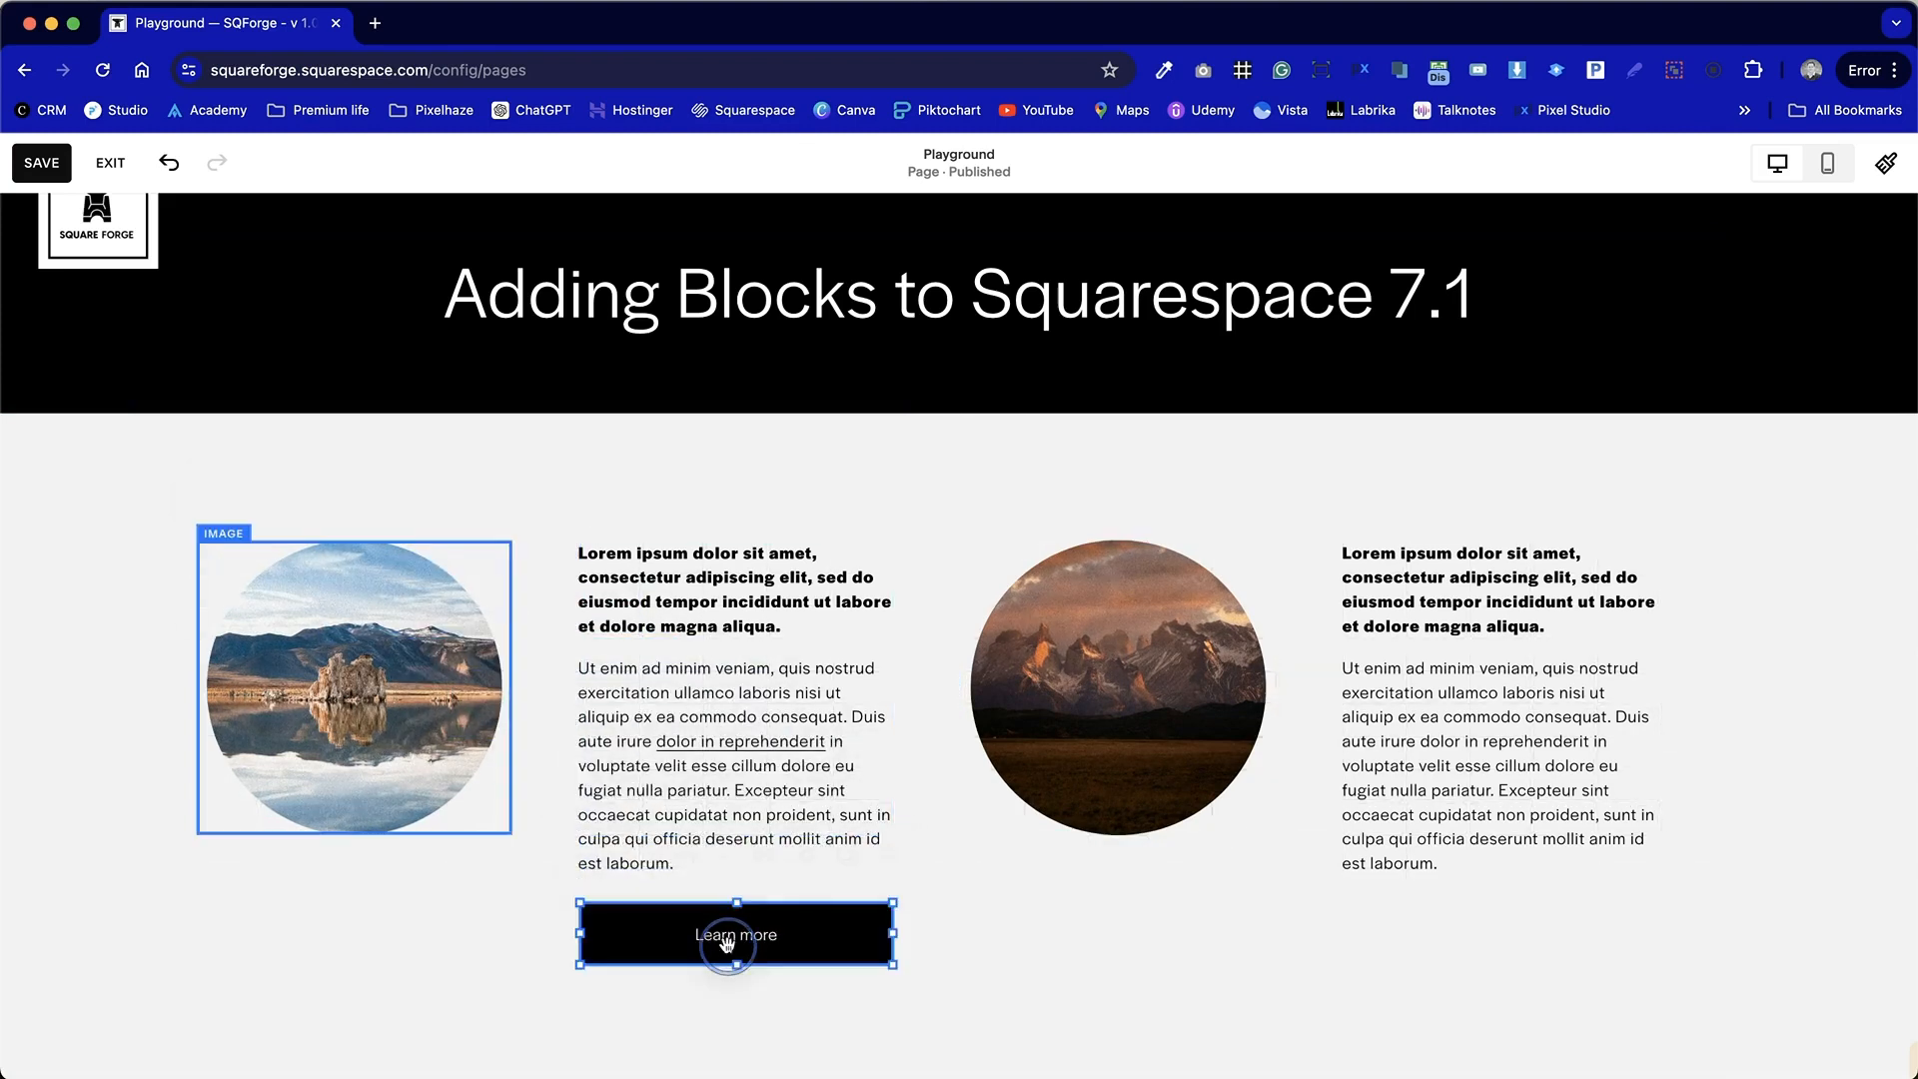
# Step: Narrow the "Learn more" button to about 60% of the text column's width, keeping its left edge in place
pyautogui.click(952, 944)
pyautogui.click(872, 938)
pyautogui.moveTo(894, 934); pyautogui.dragTo(775, 932)
pyautogui.click(907, 927)
# Step: Change the "Learn more" button's style to Tertiary
pyautogui.scroll(-1, 907, 927)
pyautogui.click(711, 920)
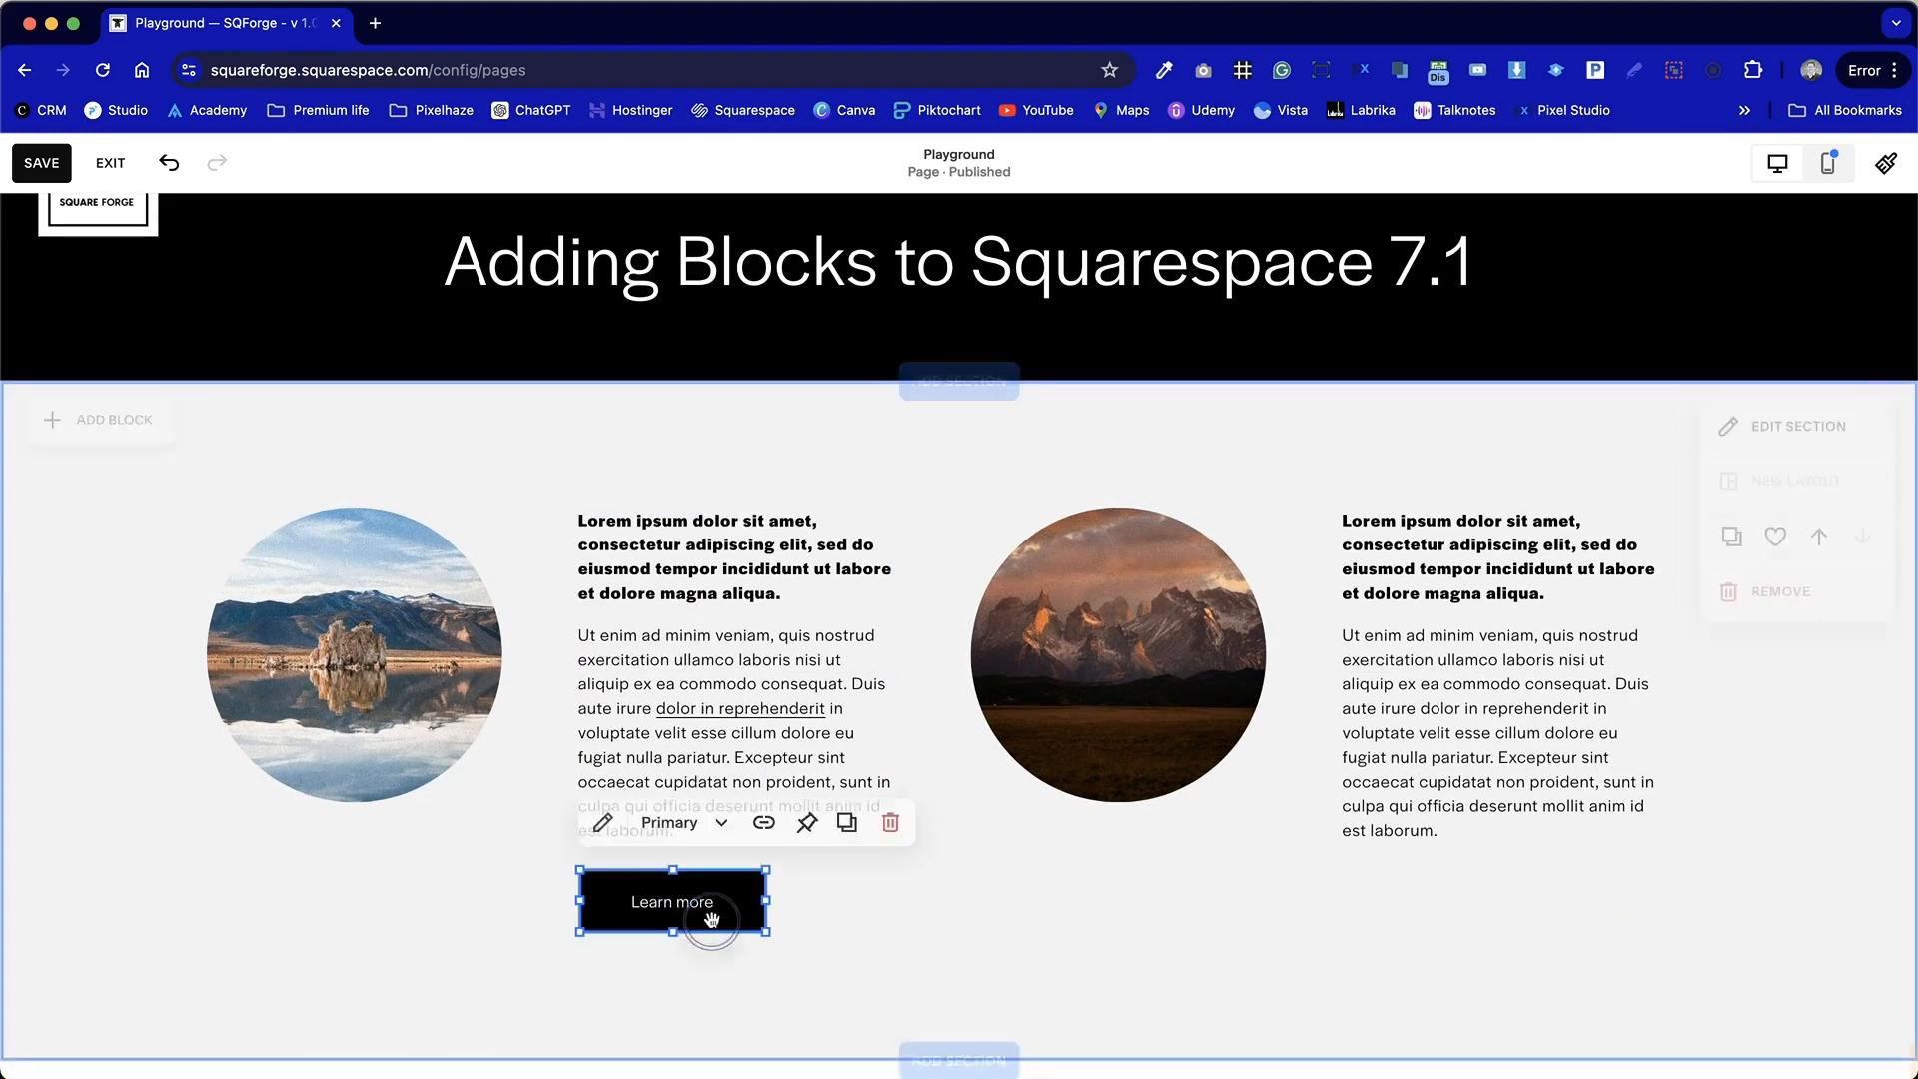
pyautogui.click(666, 837)
pyautogui.click(710, 995)
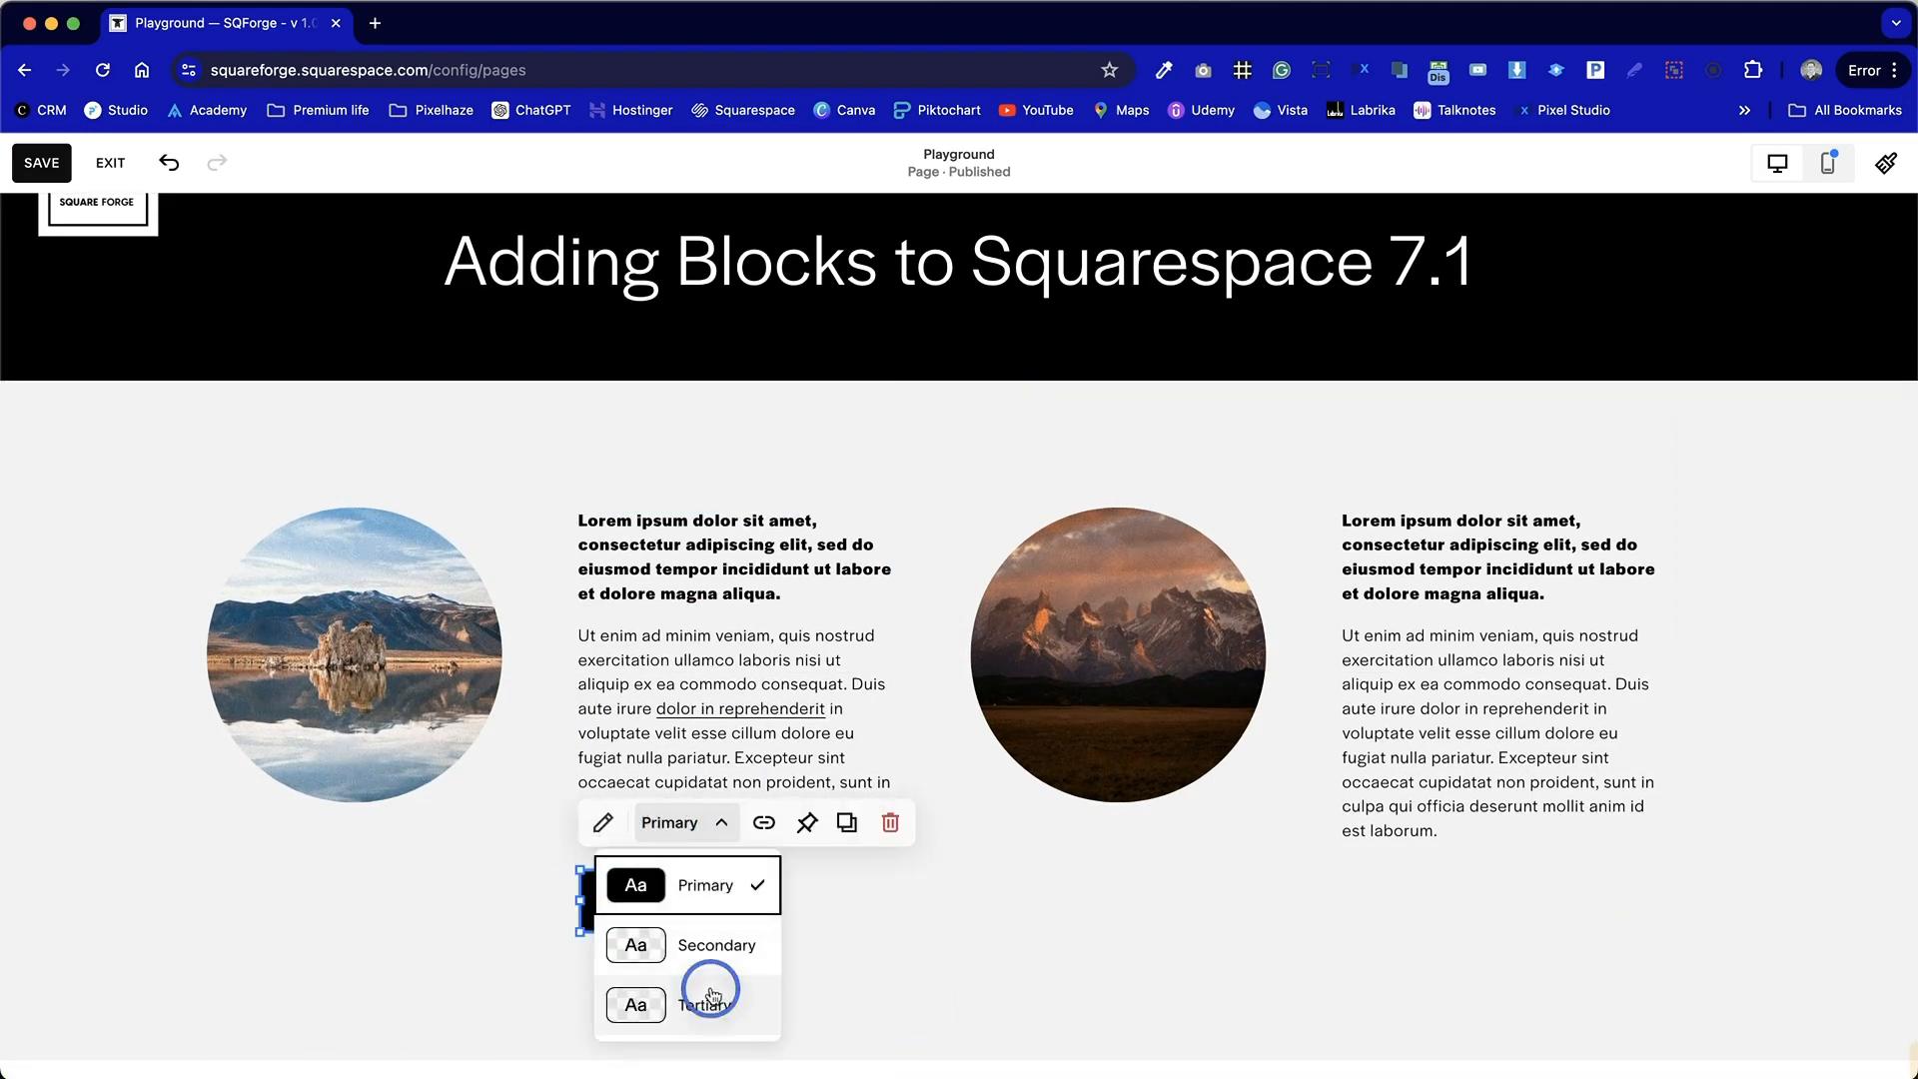
pyautogui.click(864, 933)
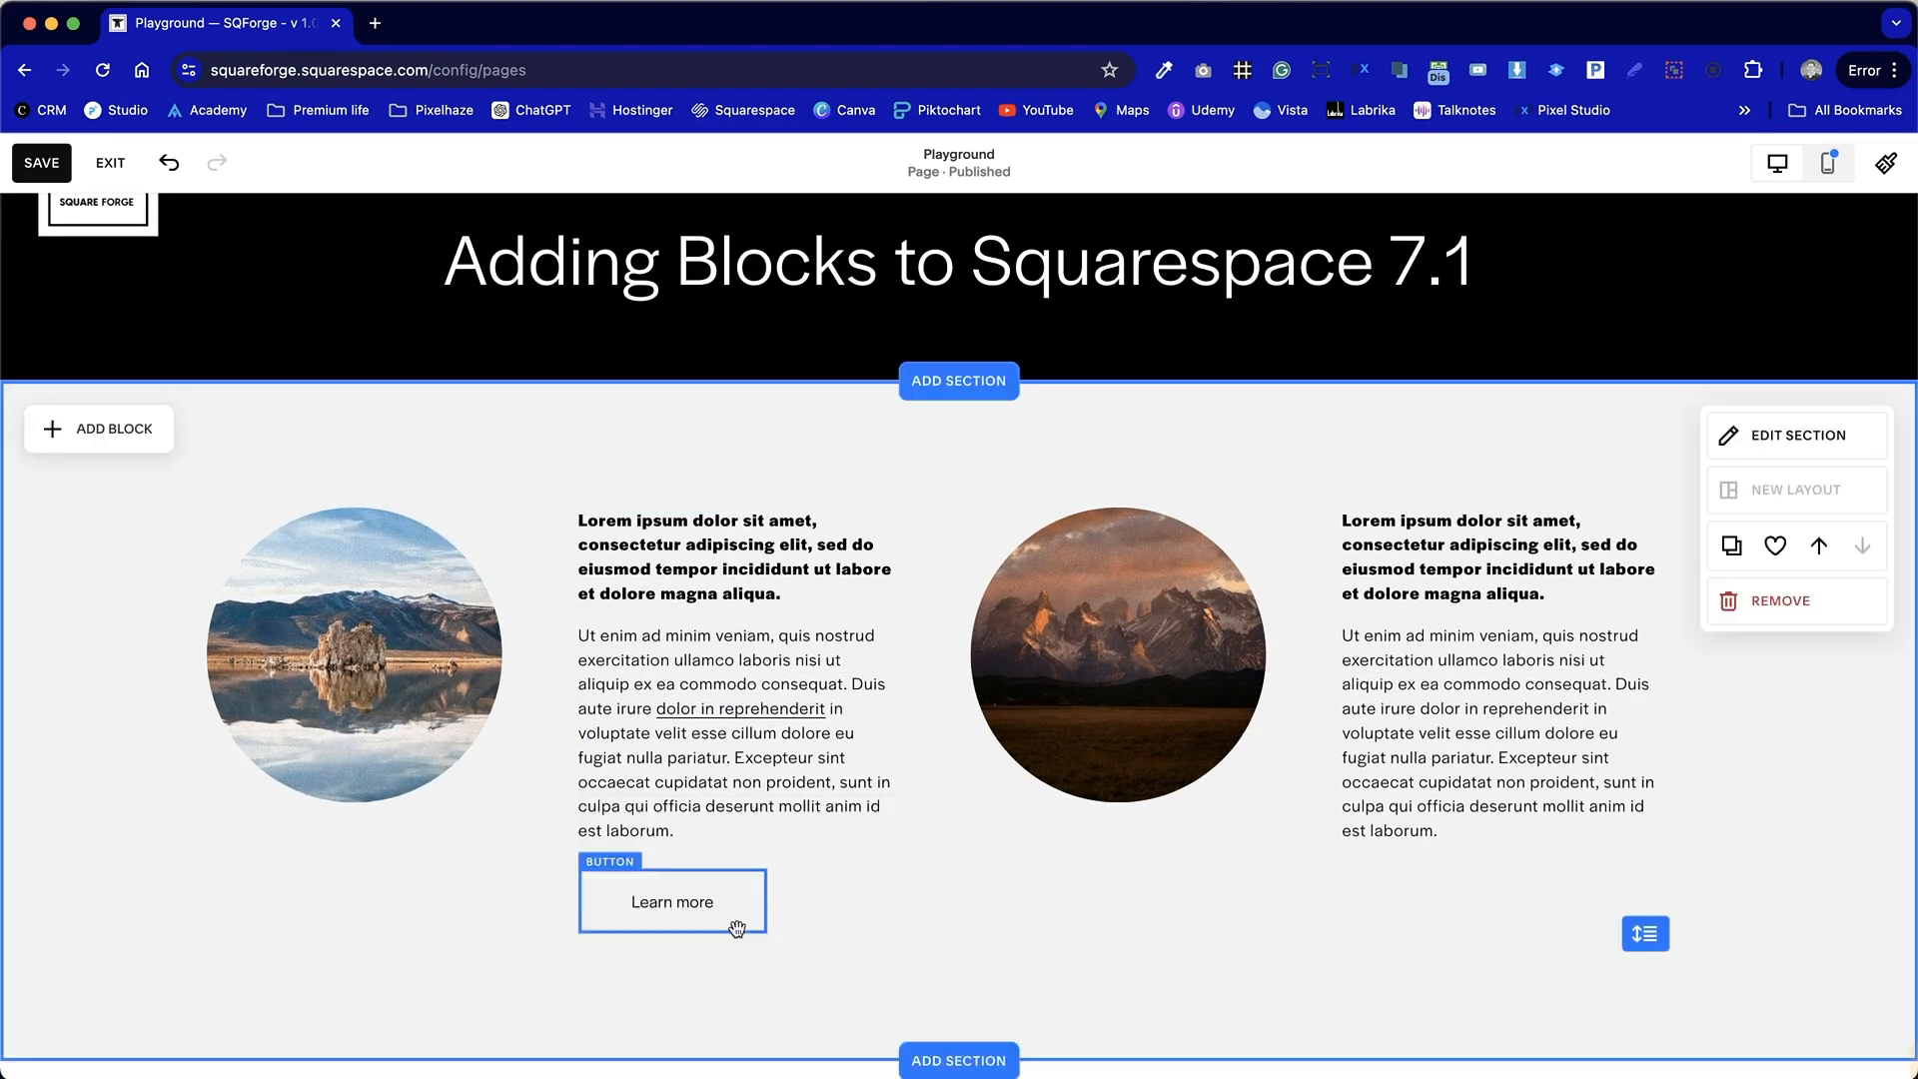
pyautogui.click(758, 904)
pyautogui.click(873, 915)
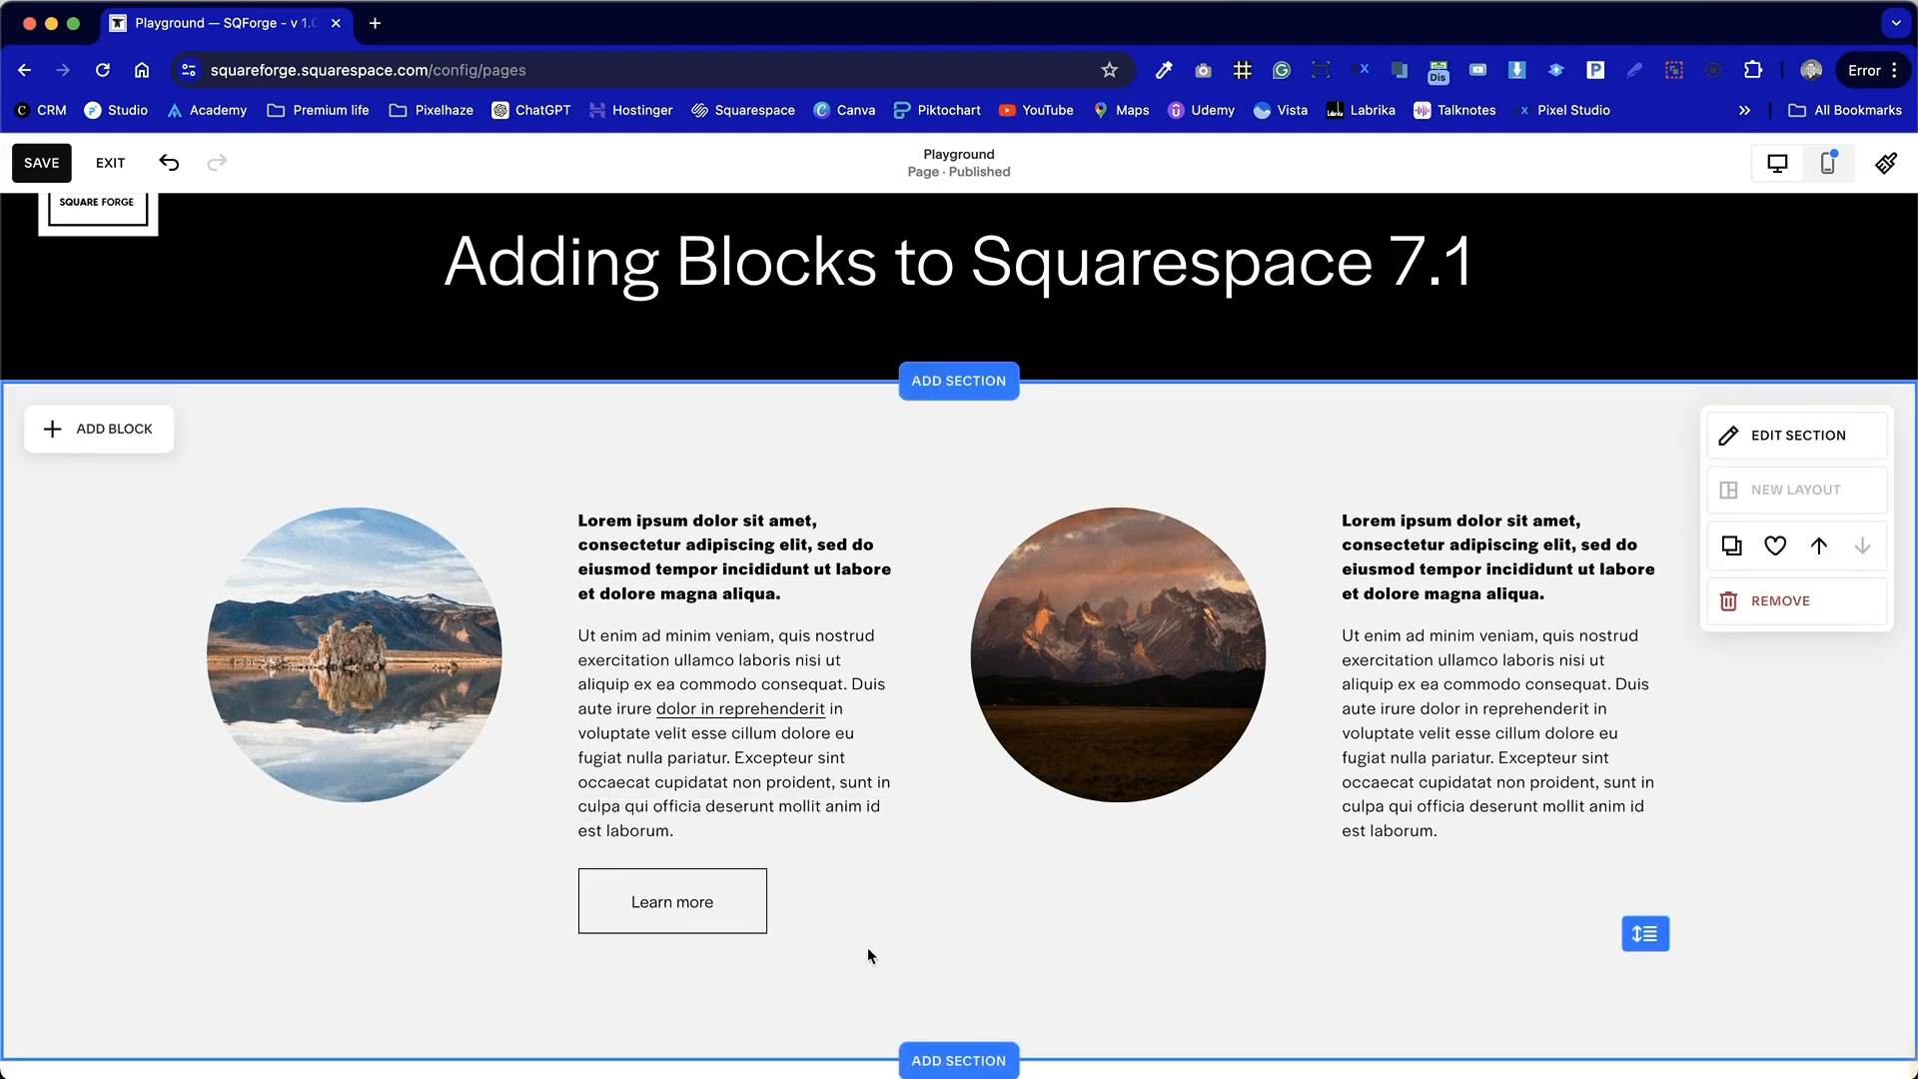
# Step: Set the "Learn more" button's style to Secondary
pyautogui.click(700, 902)
pyautogui.click(689, 822)
pyautogui.click(703, 947)
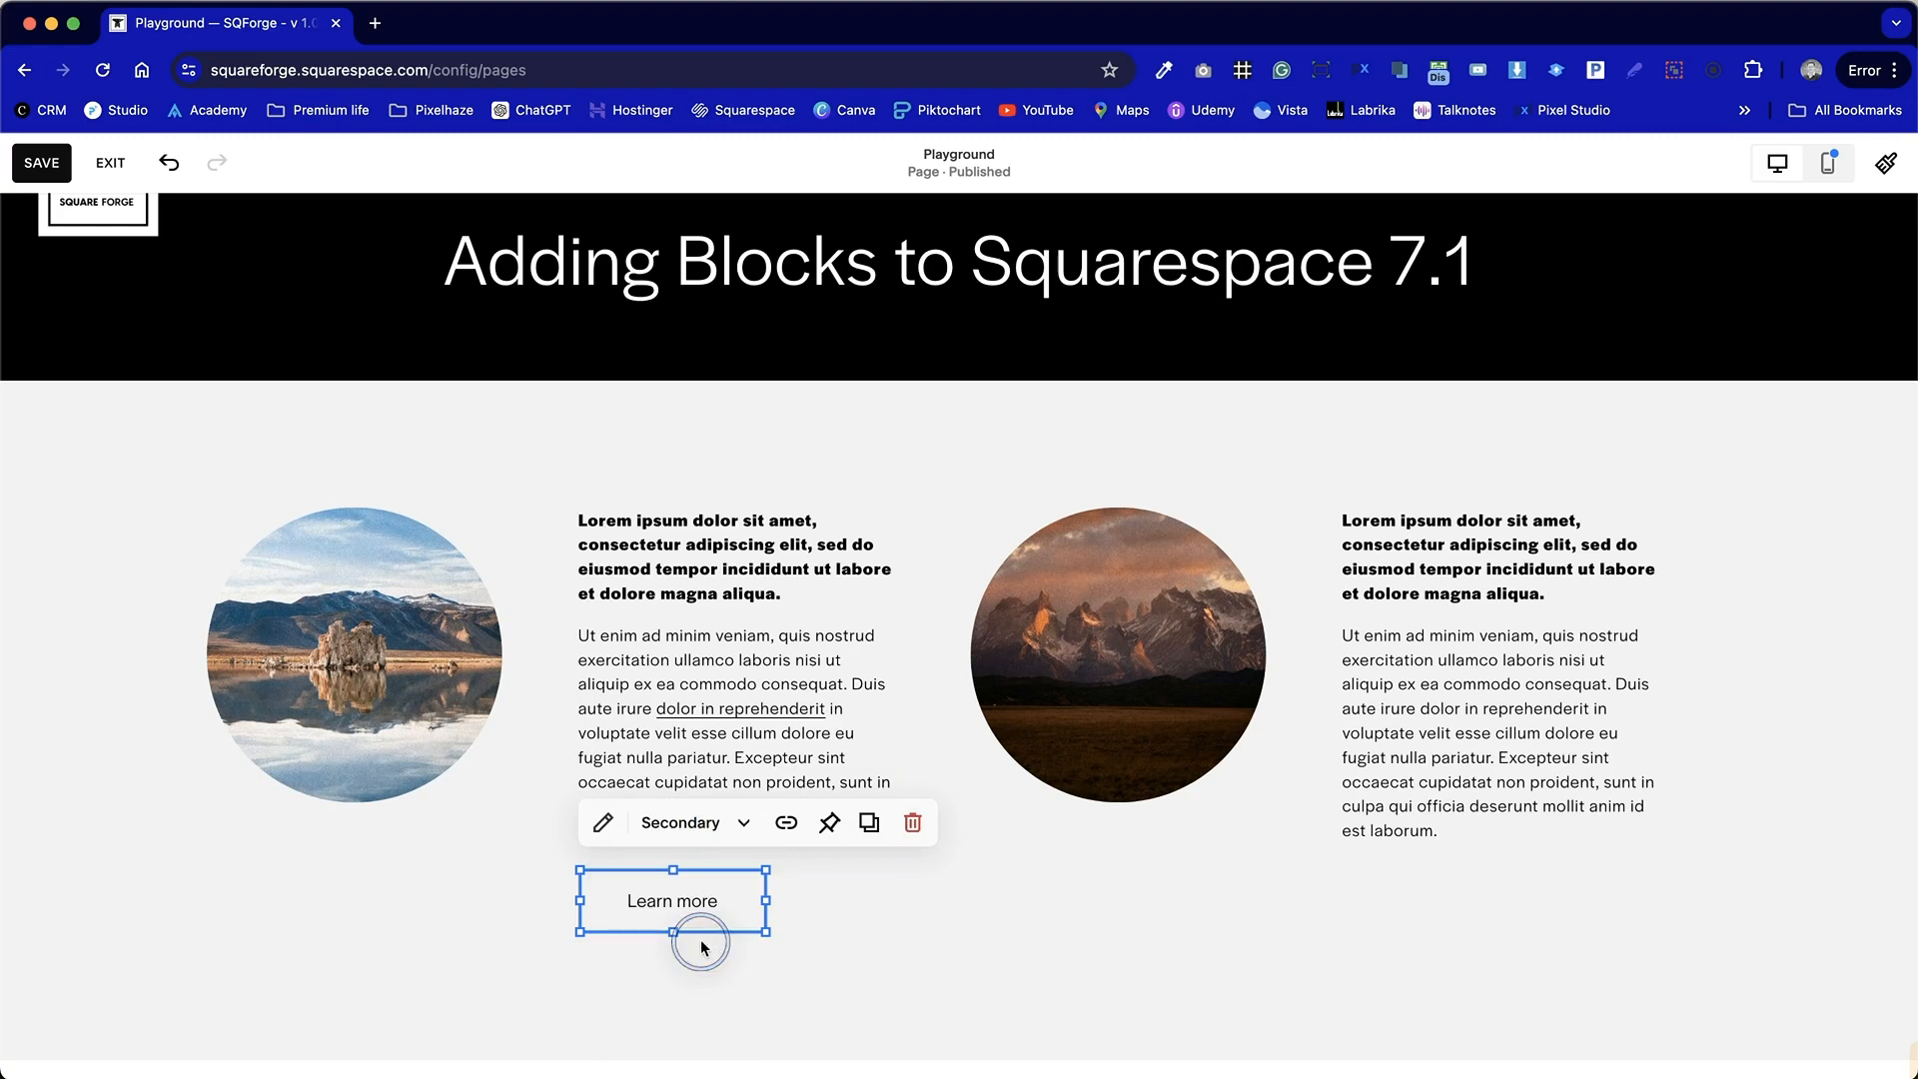
# Step: Set the "Learn more" button's style to Primary and move the button slightly further down beneath the first text block
pyautogui.click(907, 905)
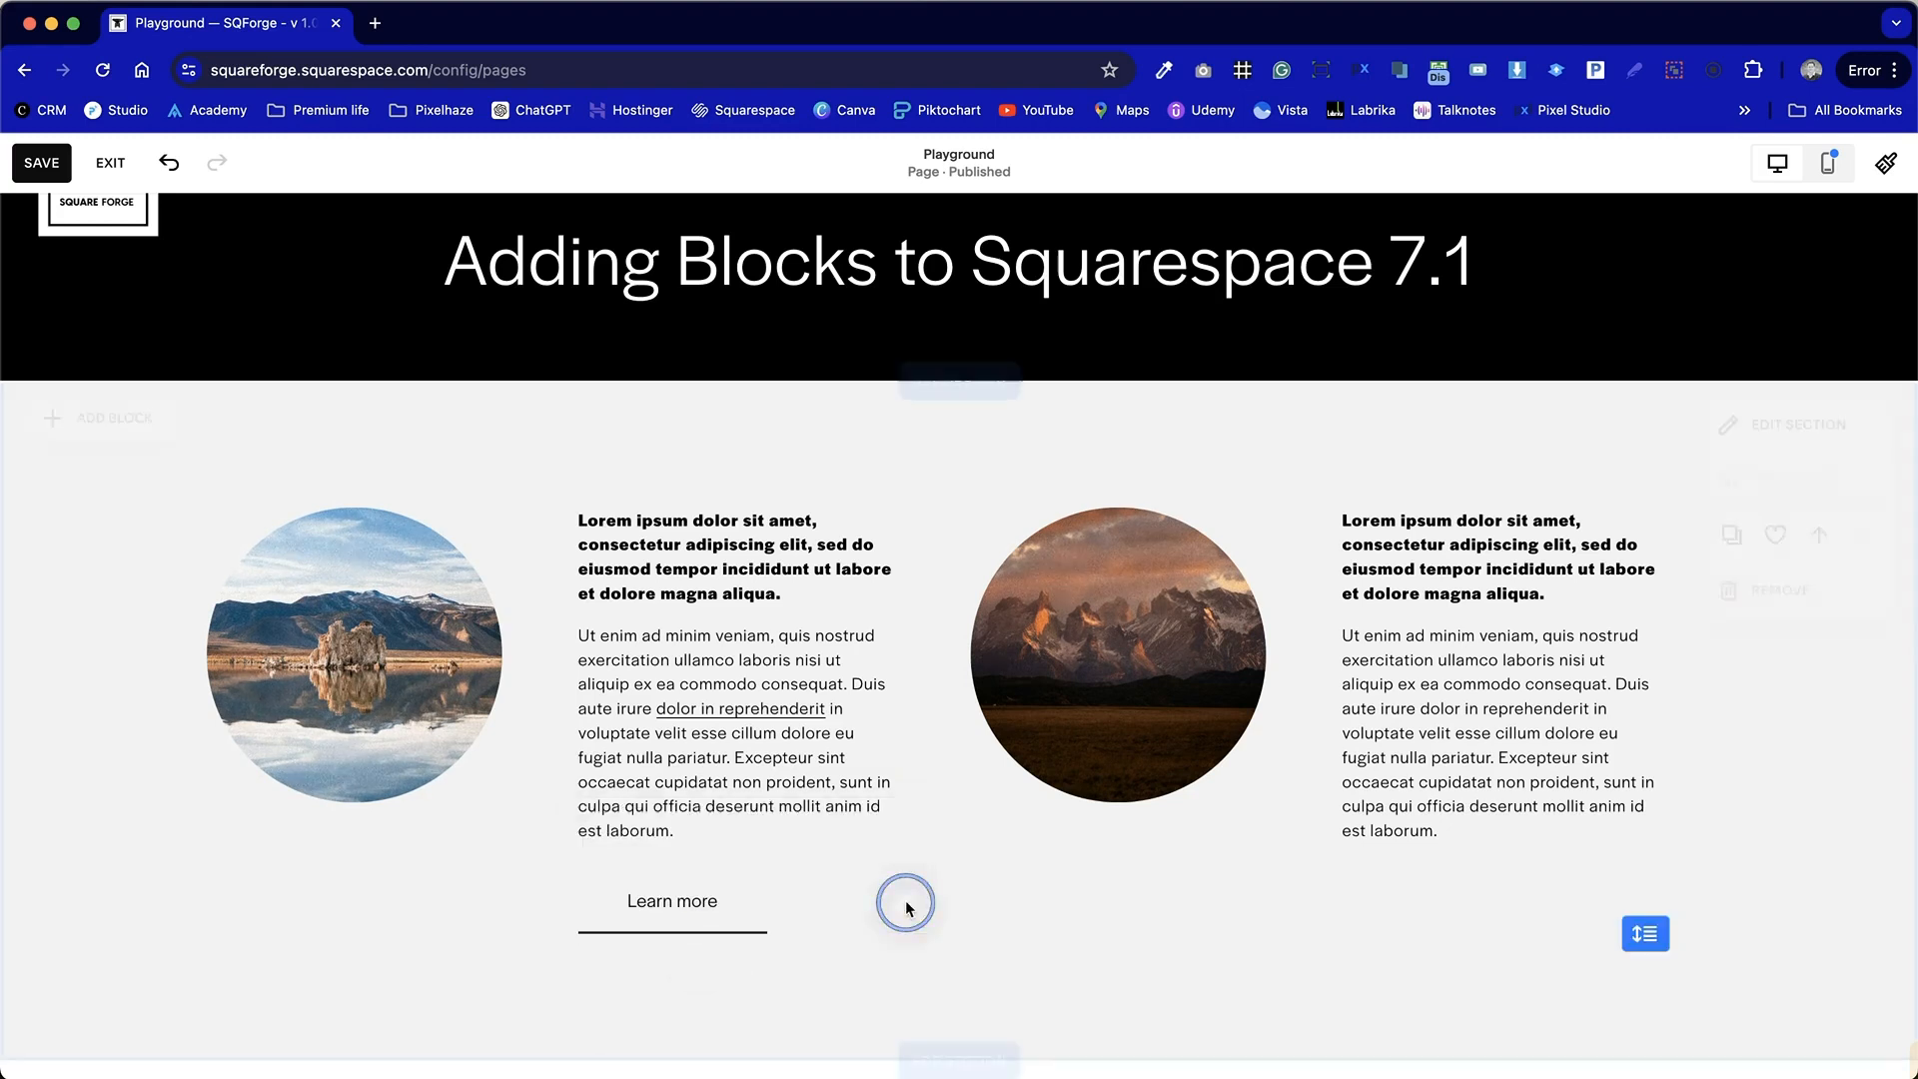
pyautogui.click(719, 884)
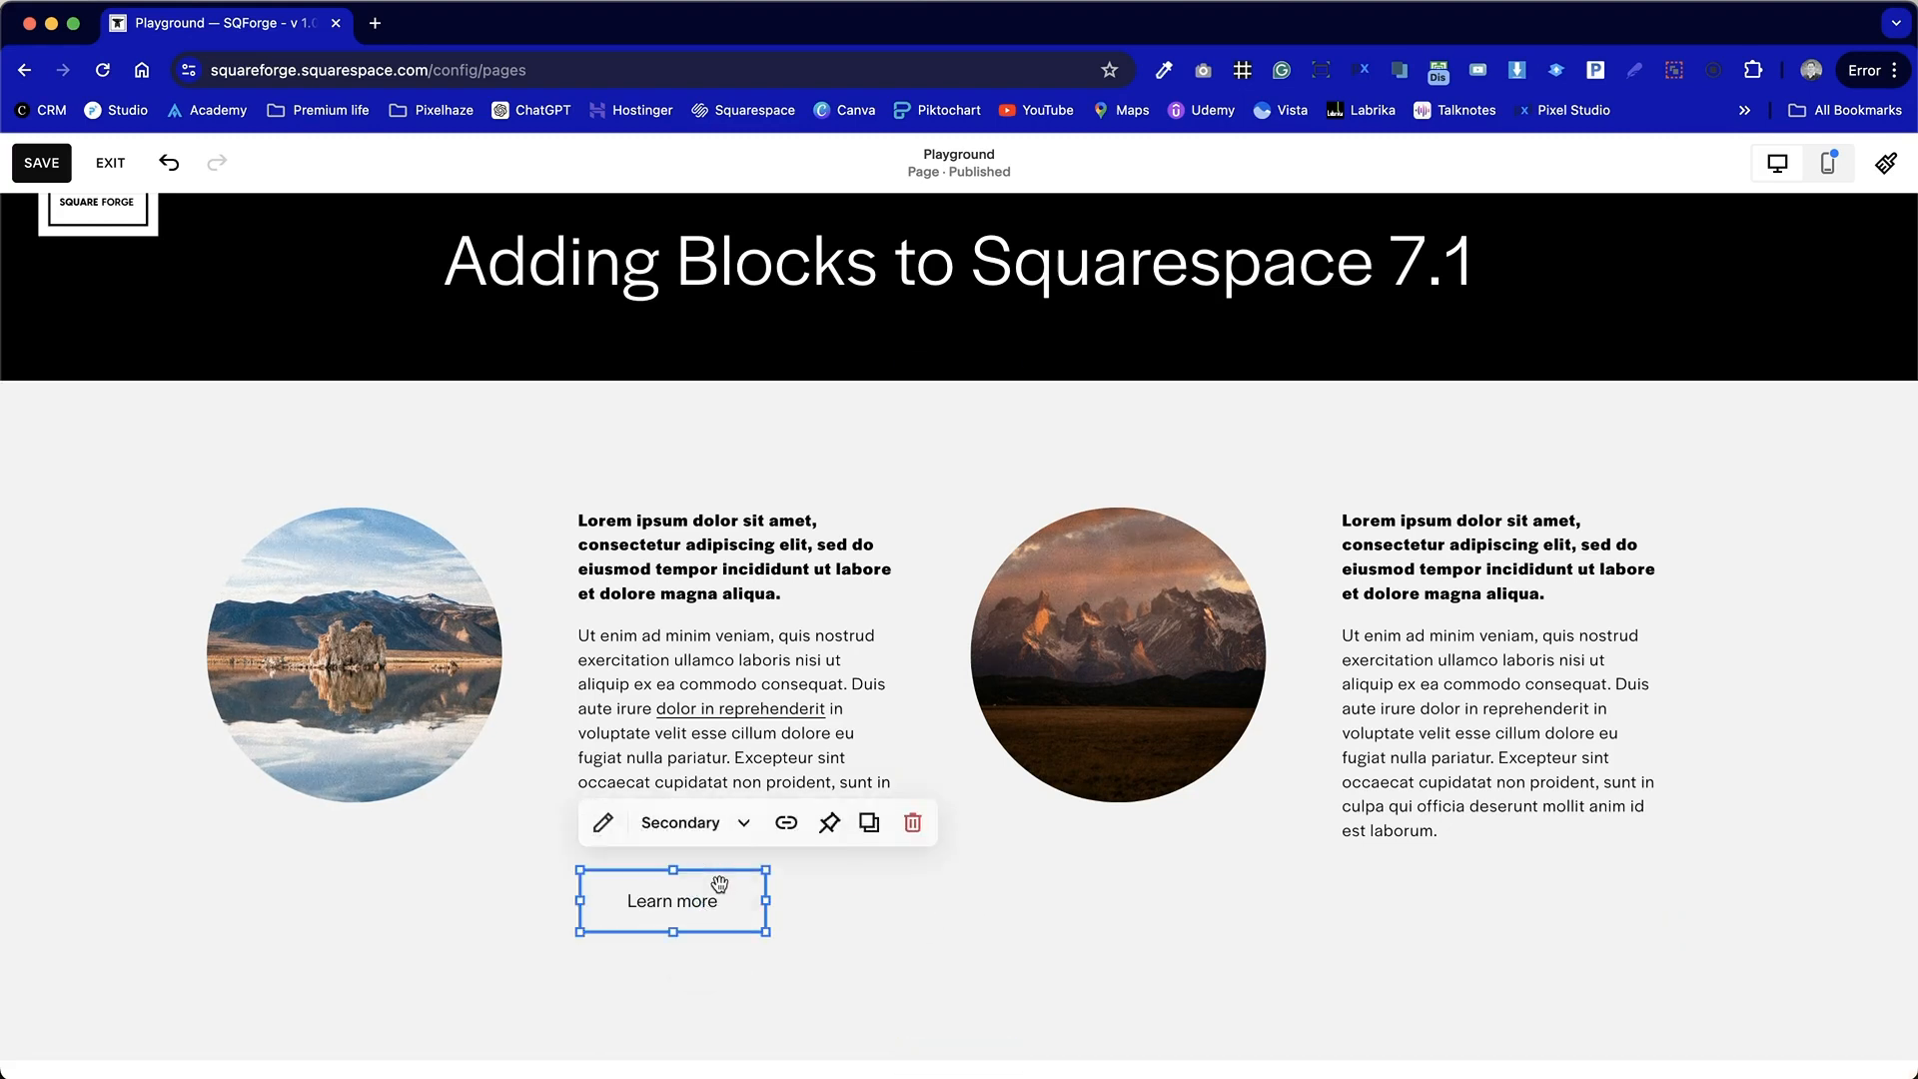
pyautogui.click(679, 822)
pyautogui.click(690, 892)
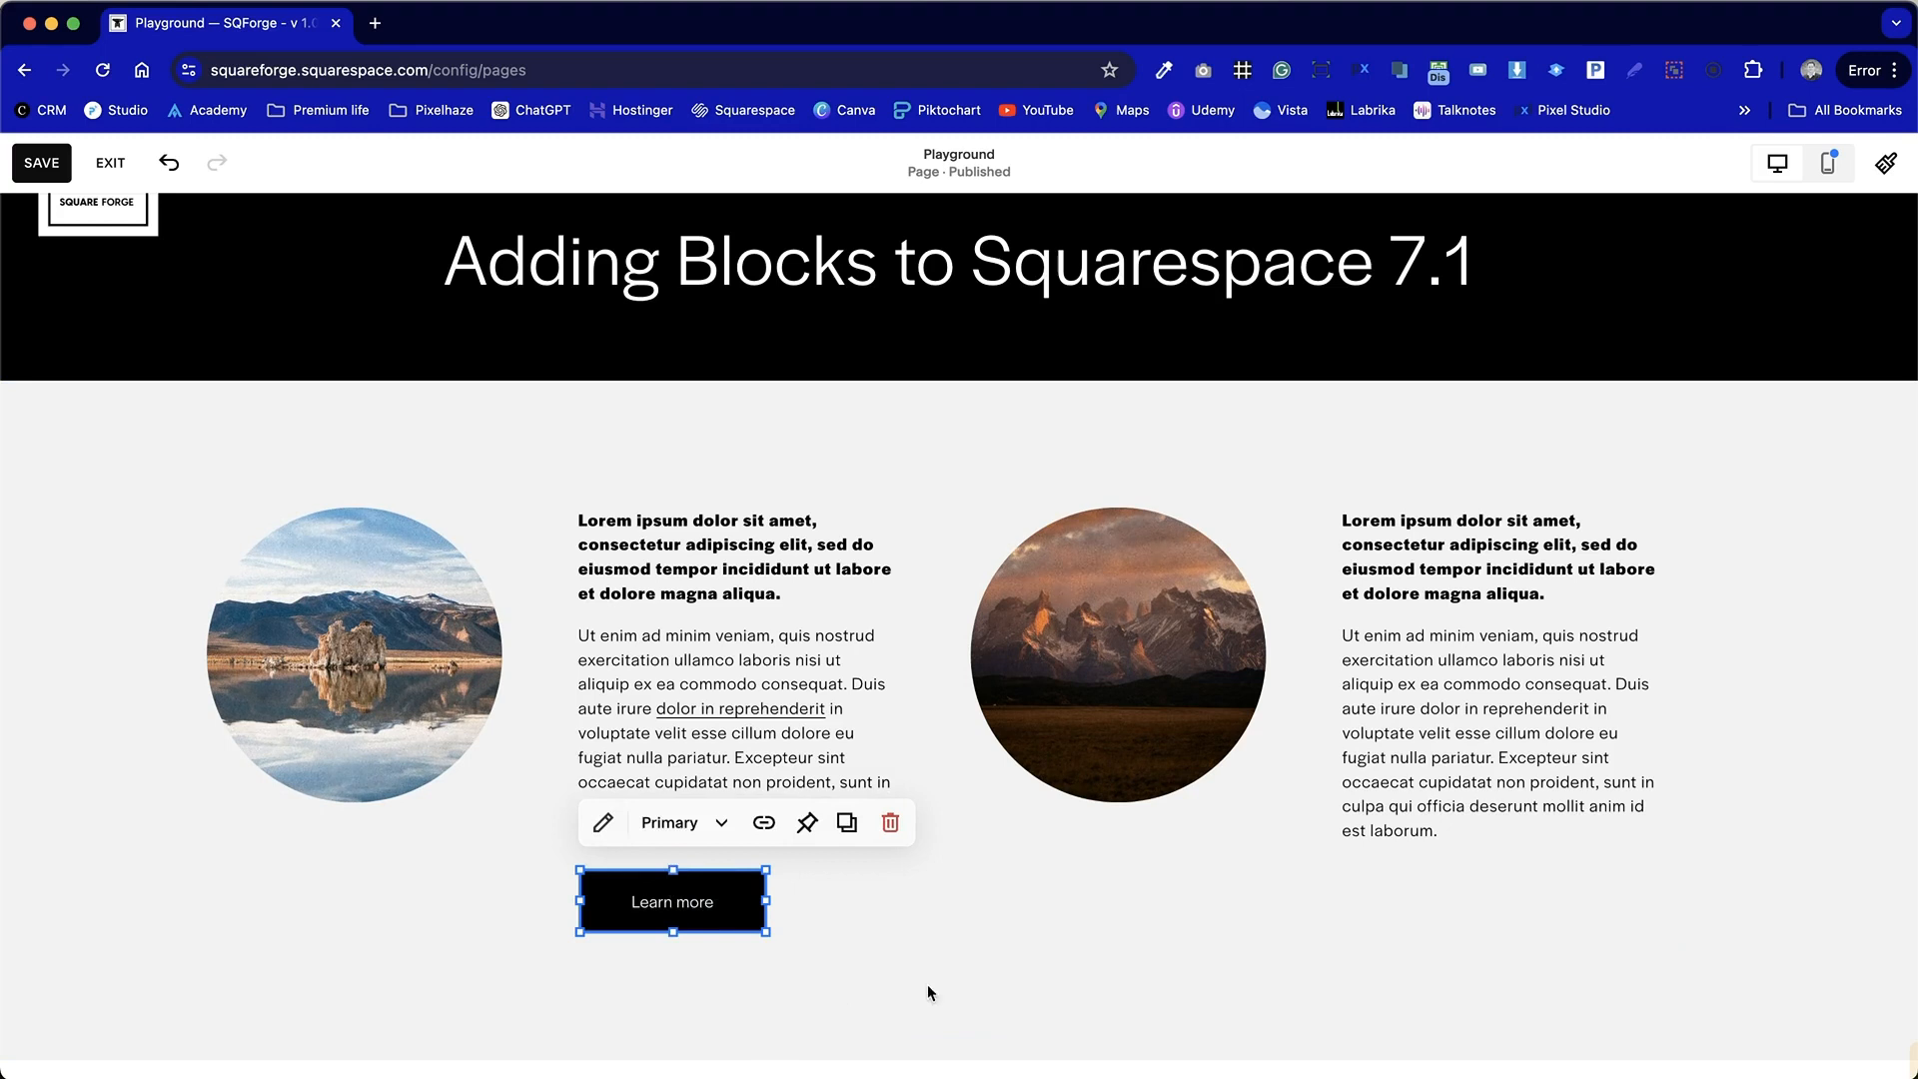
pyautogui.click(894, 915)
pyautogui.moveTo(663, 895); pyautogui.dragTo(663, 931)
pyautogui.click(991, 942)
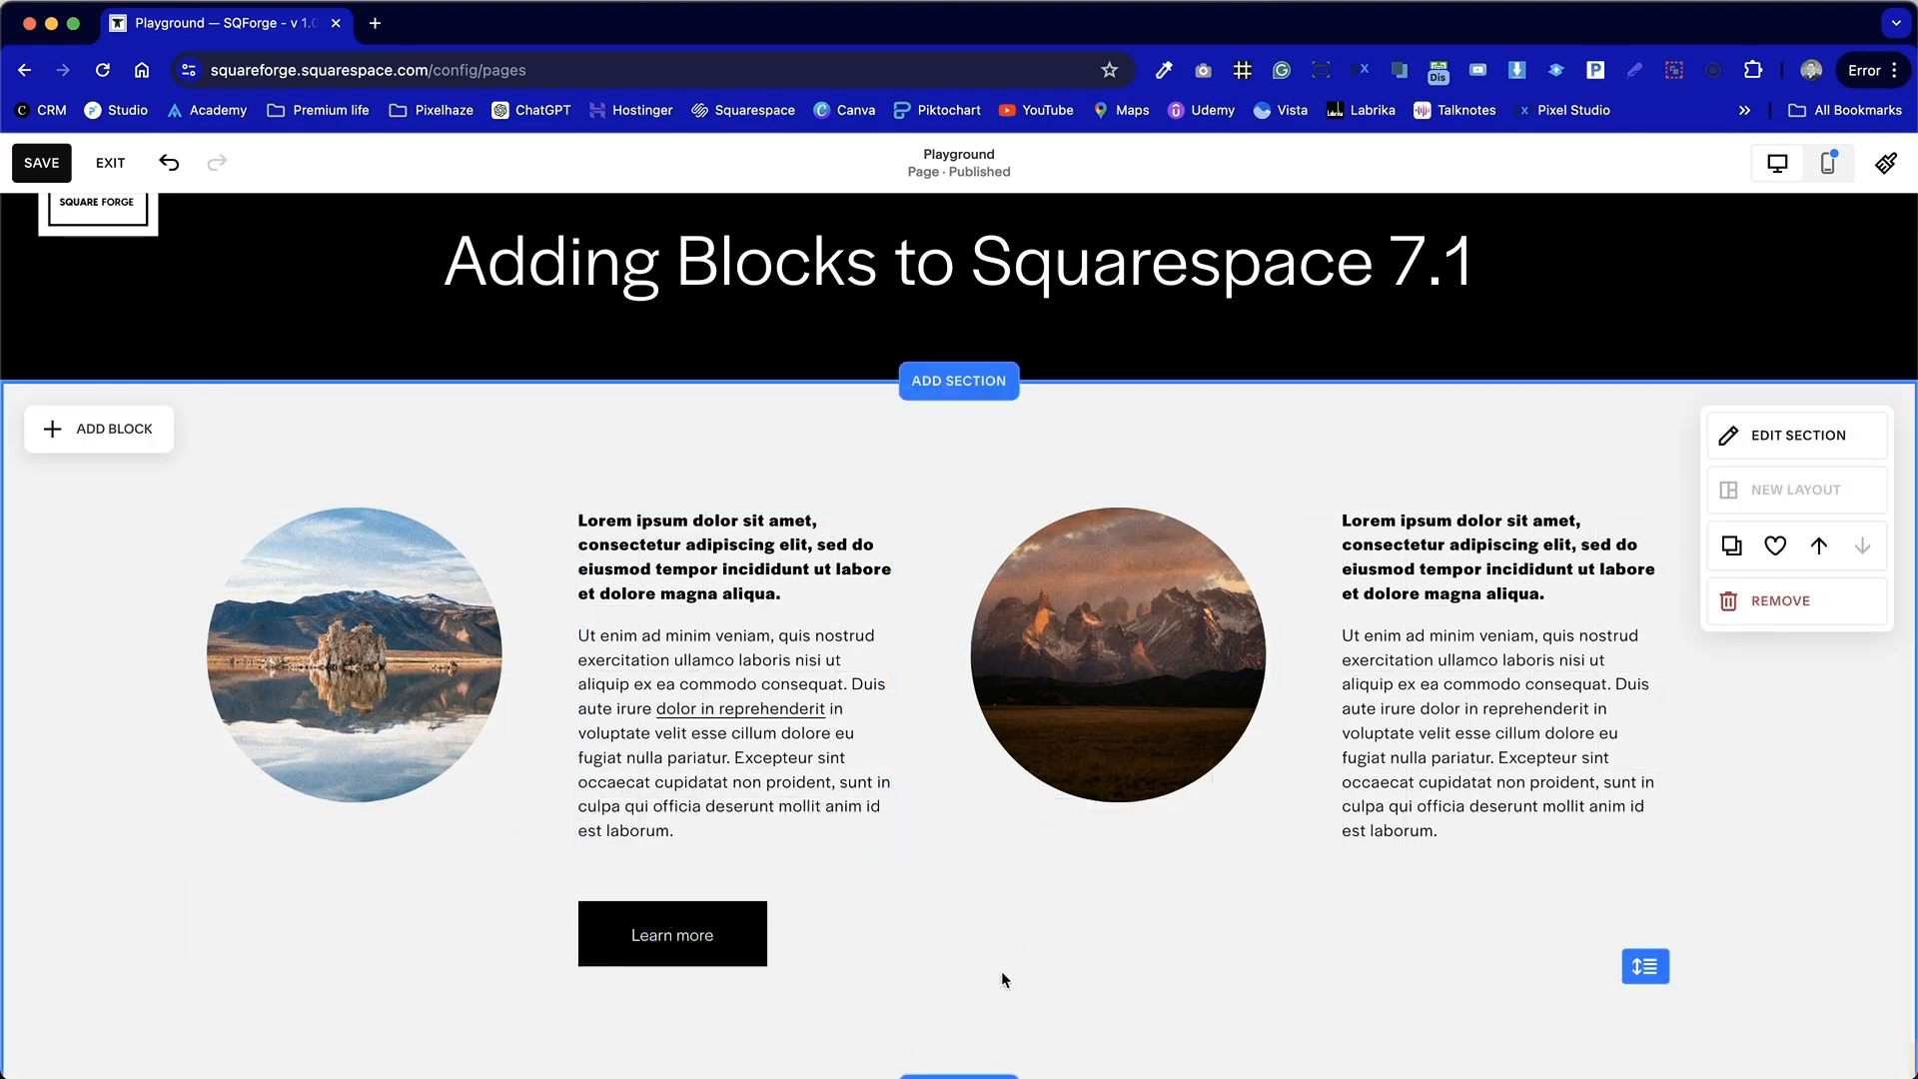
# Step: Examine the link options of the "Learn more" button and close them without attaching a link
pyautogui.click(744, 930)
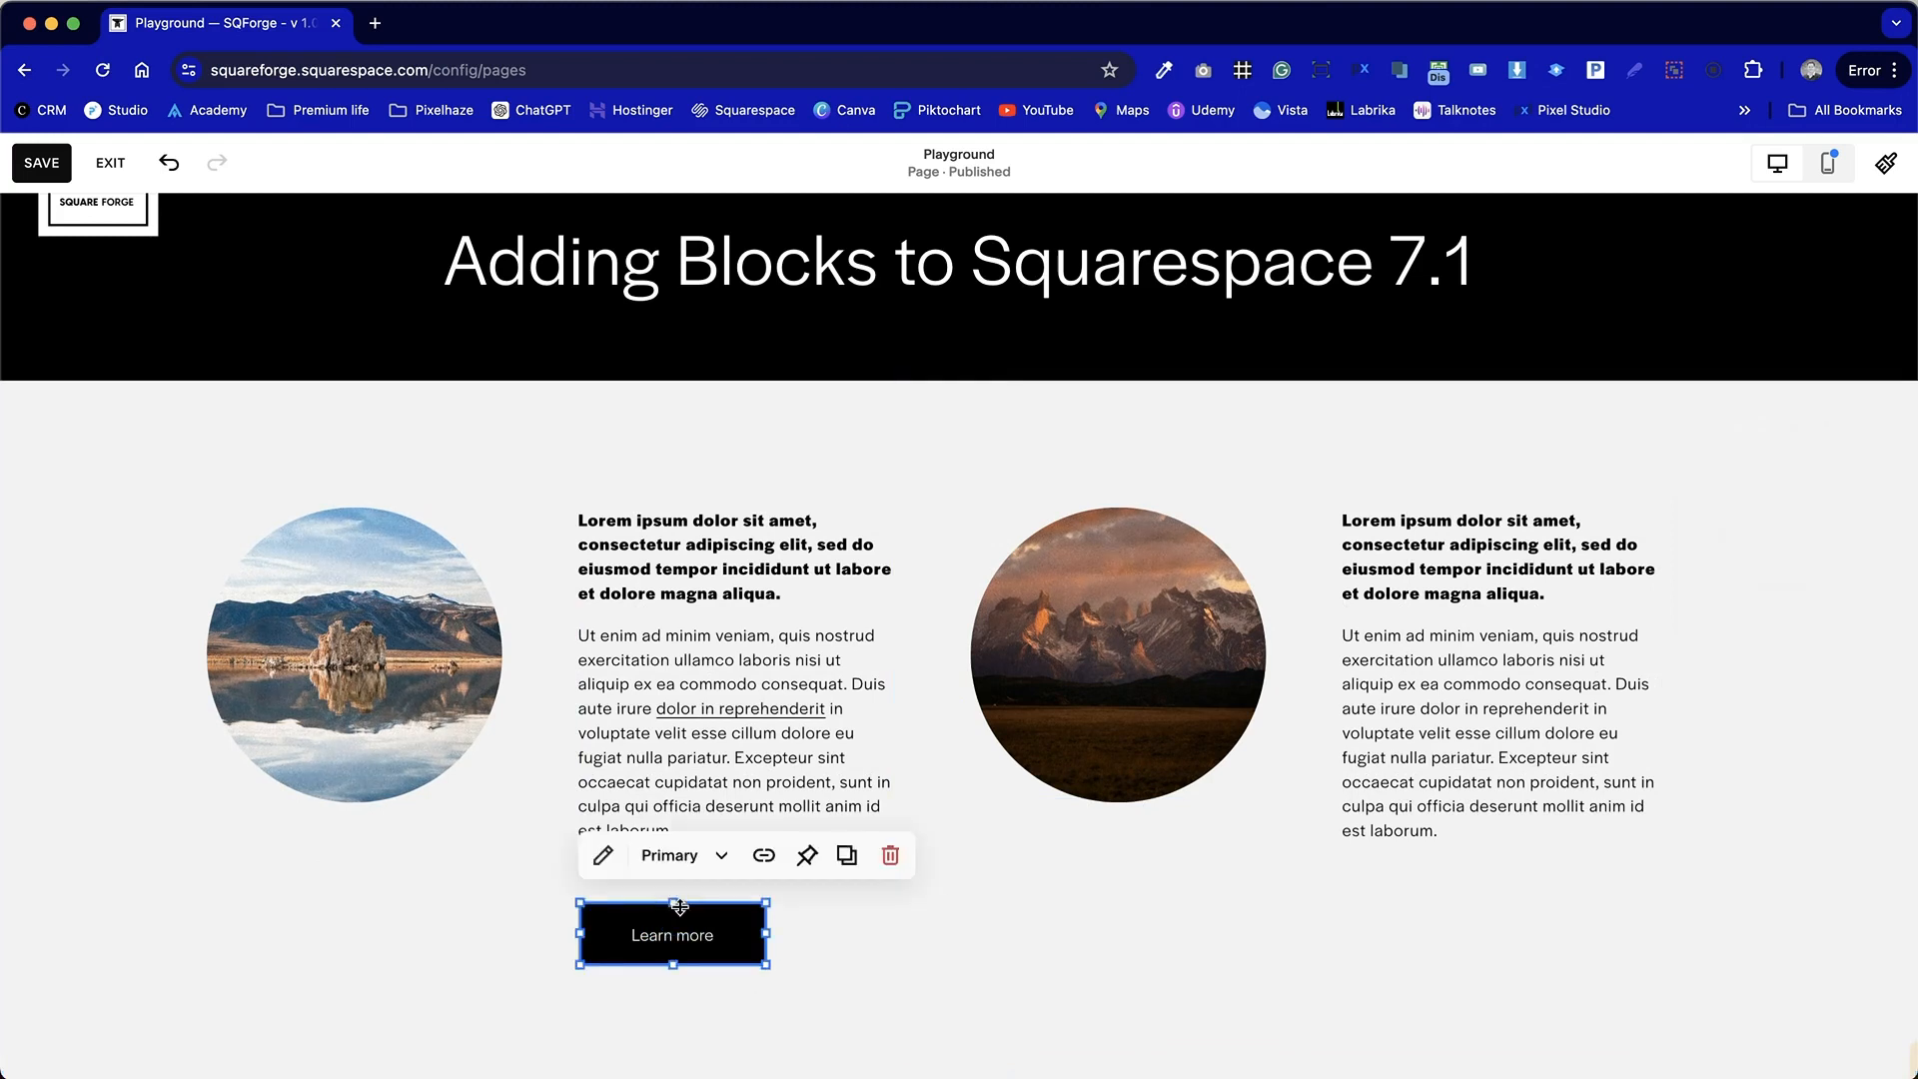
pyautogui.click(764, 856)
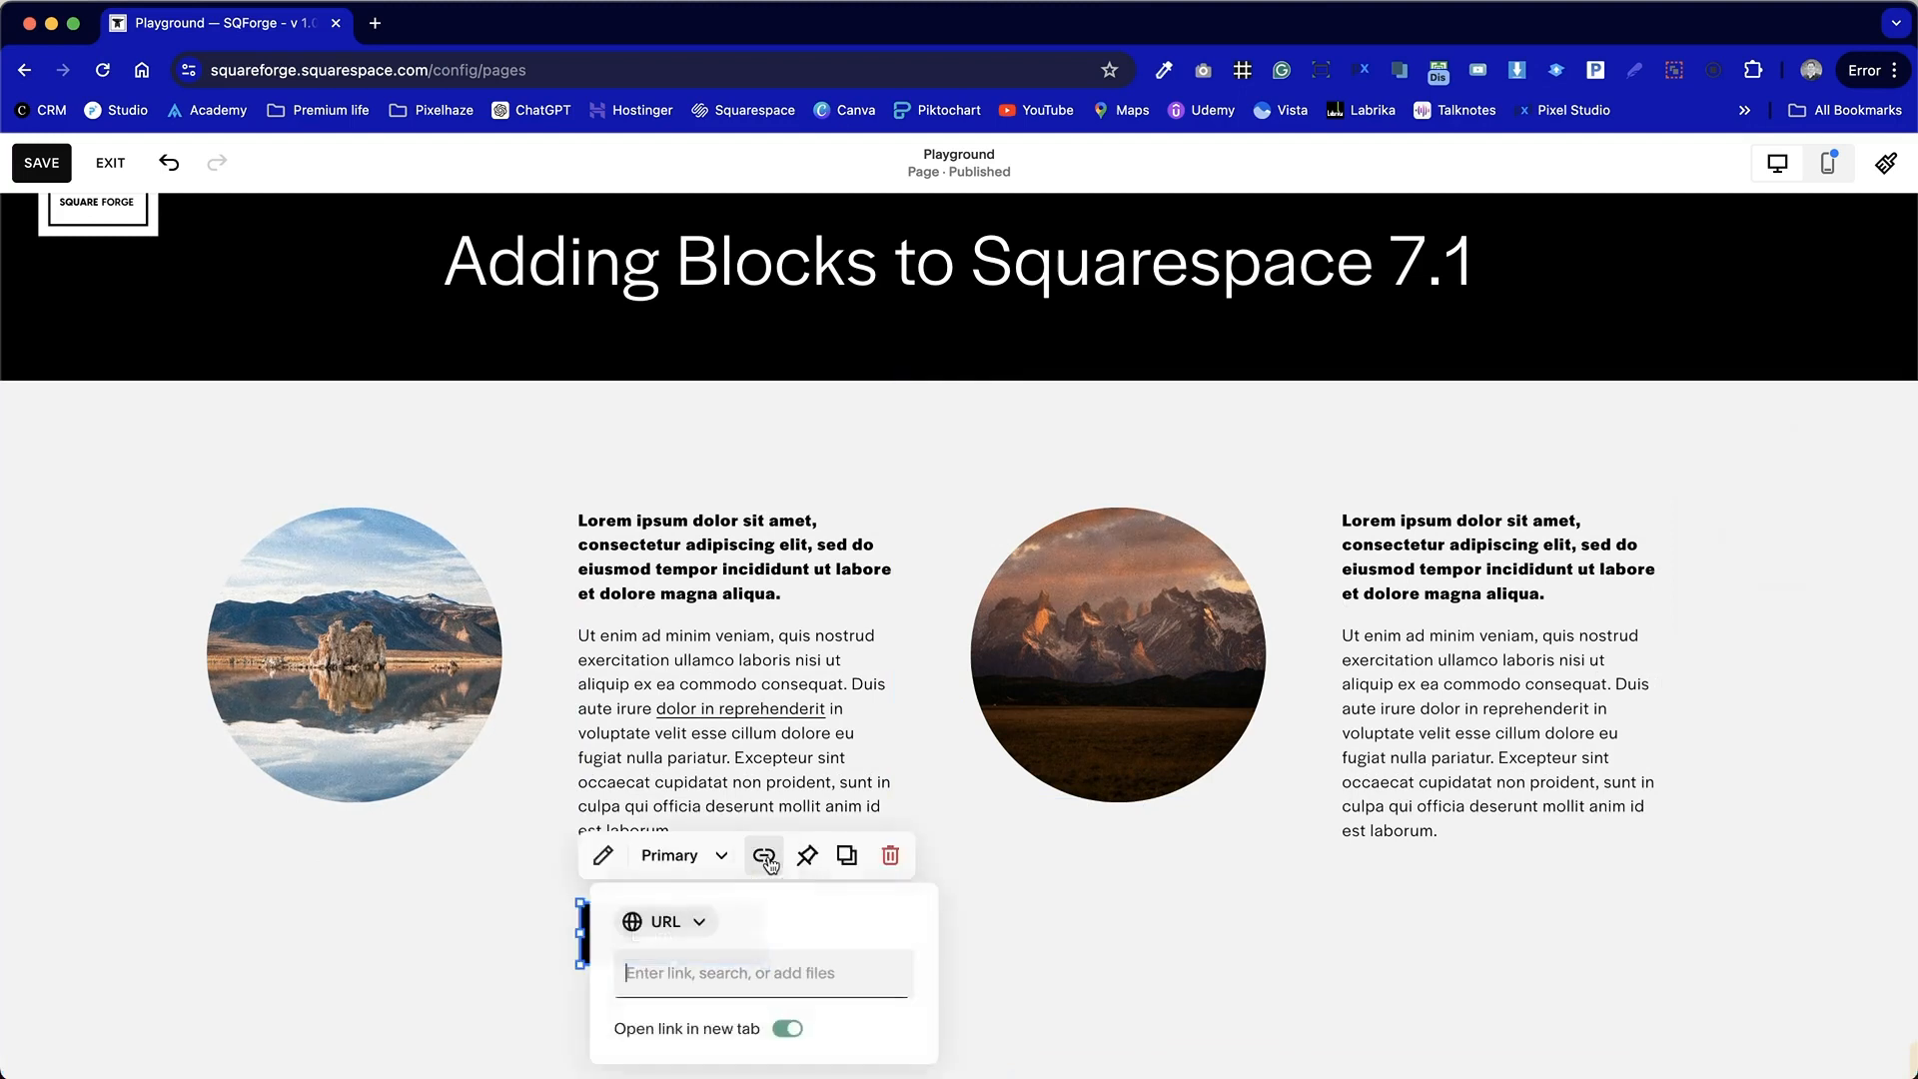
pyautogui.click(650, 971)
pyautogui.click(1098, 882)
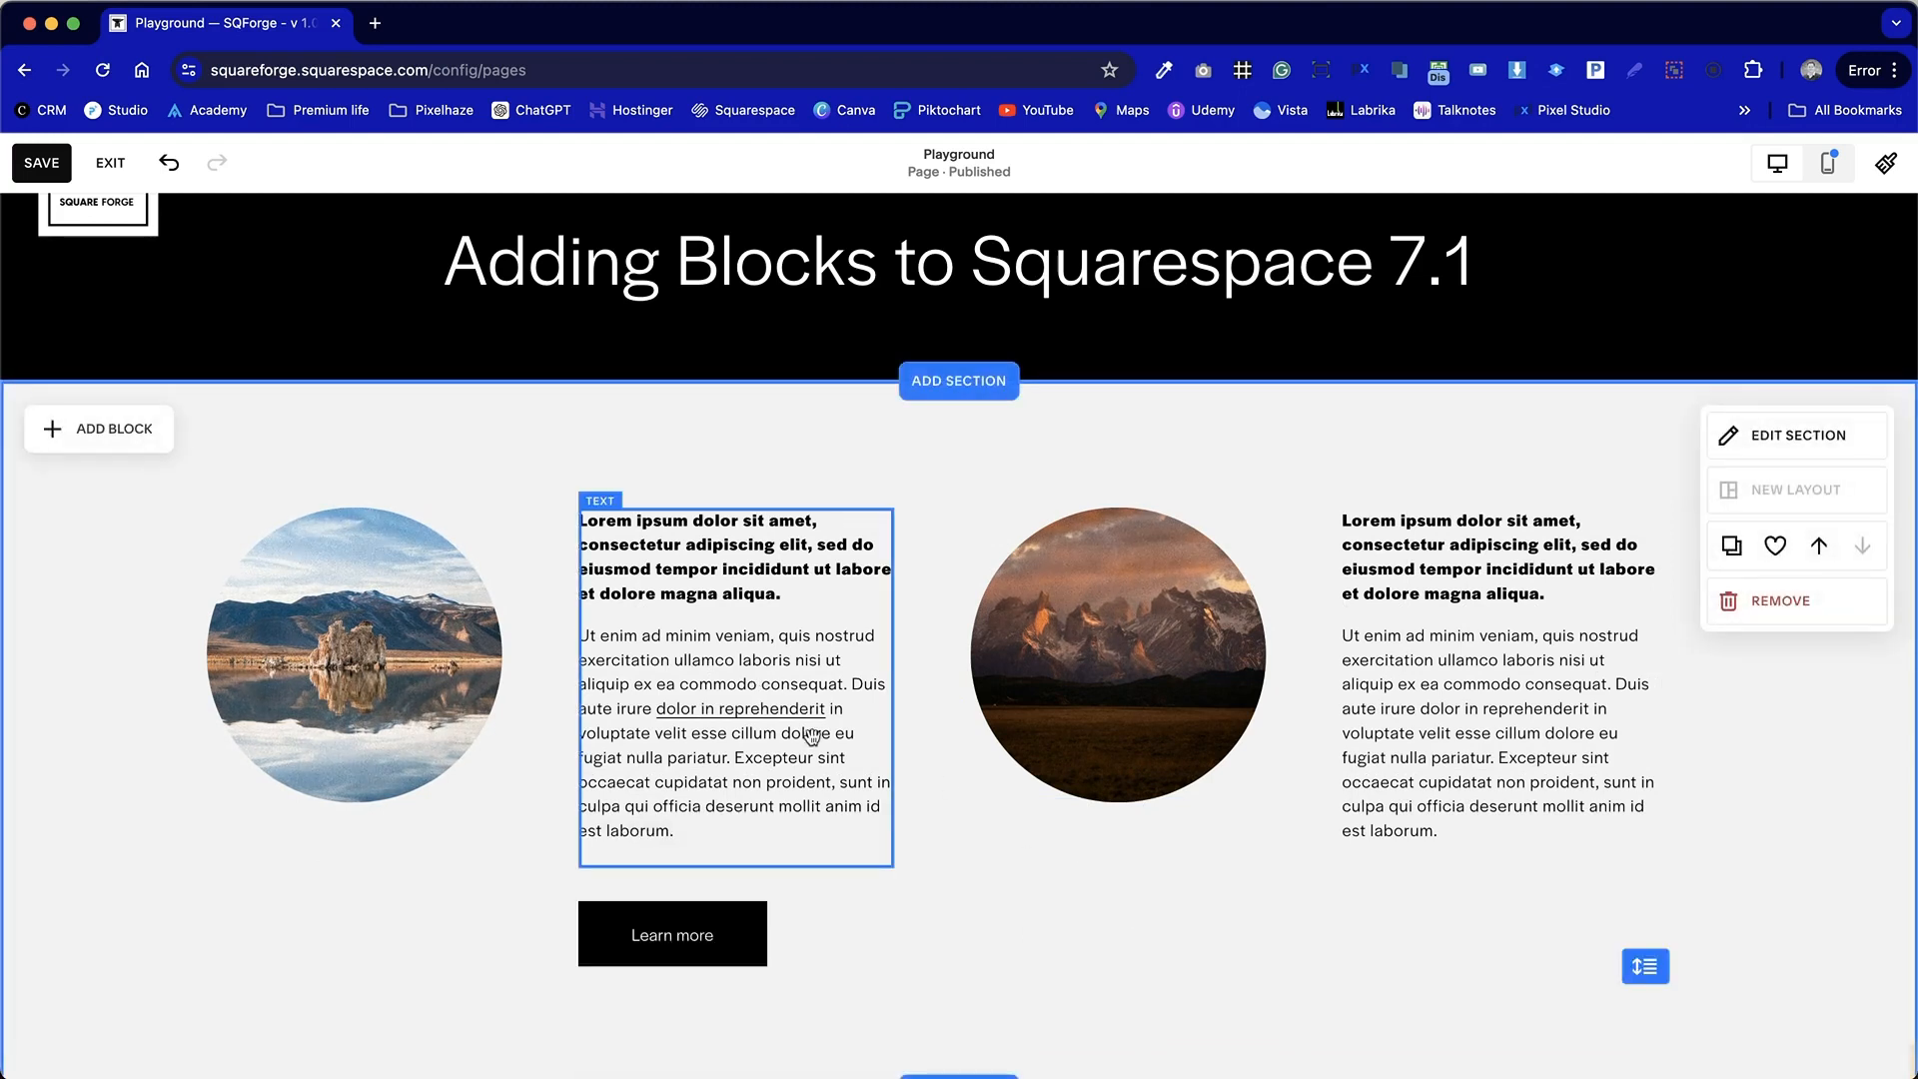
# Step: Duplicate the "Learn more" button, place the copy beneath the second text block level with the original, and remove the section's extra height
pyautogui.click(647, 932)
pyautogui.click(846, 856)
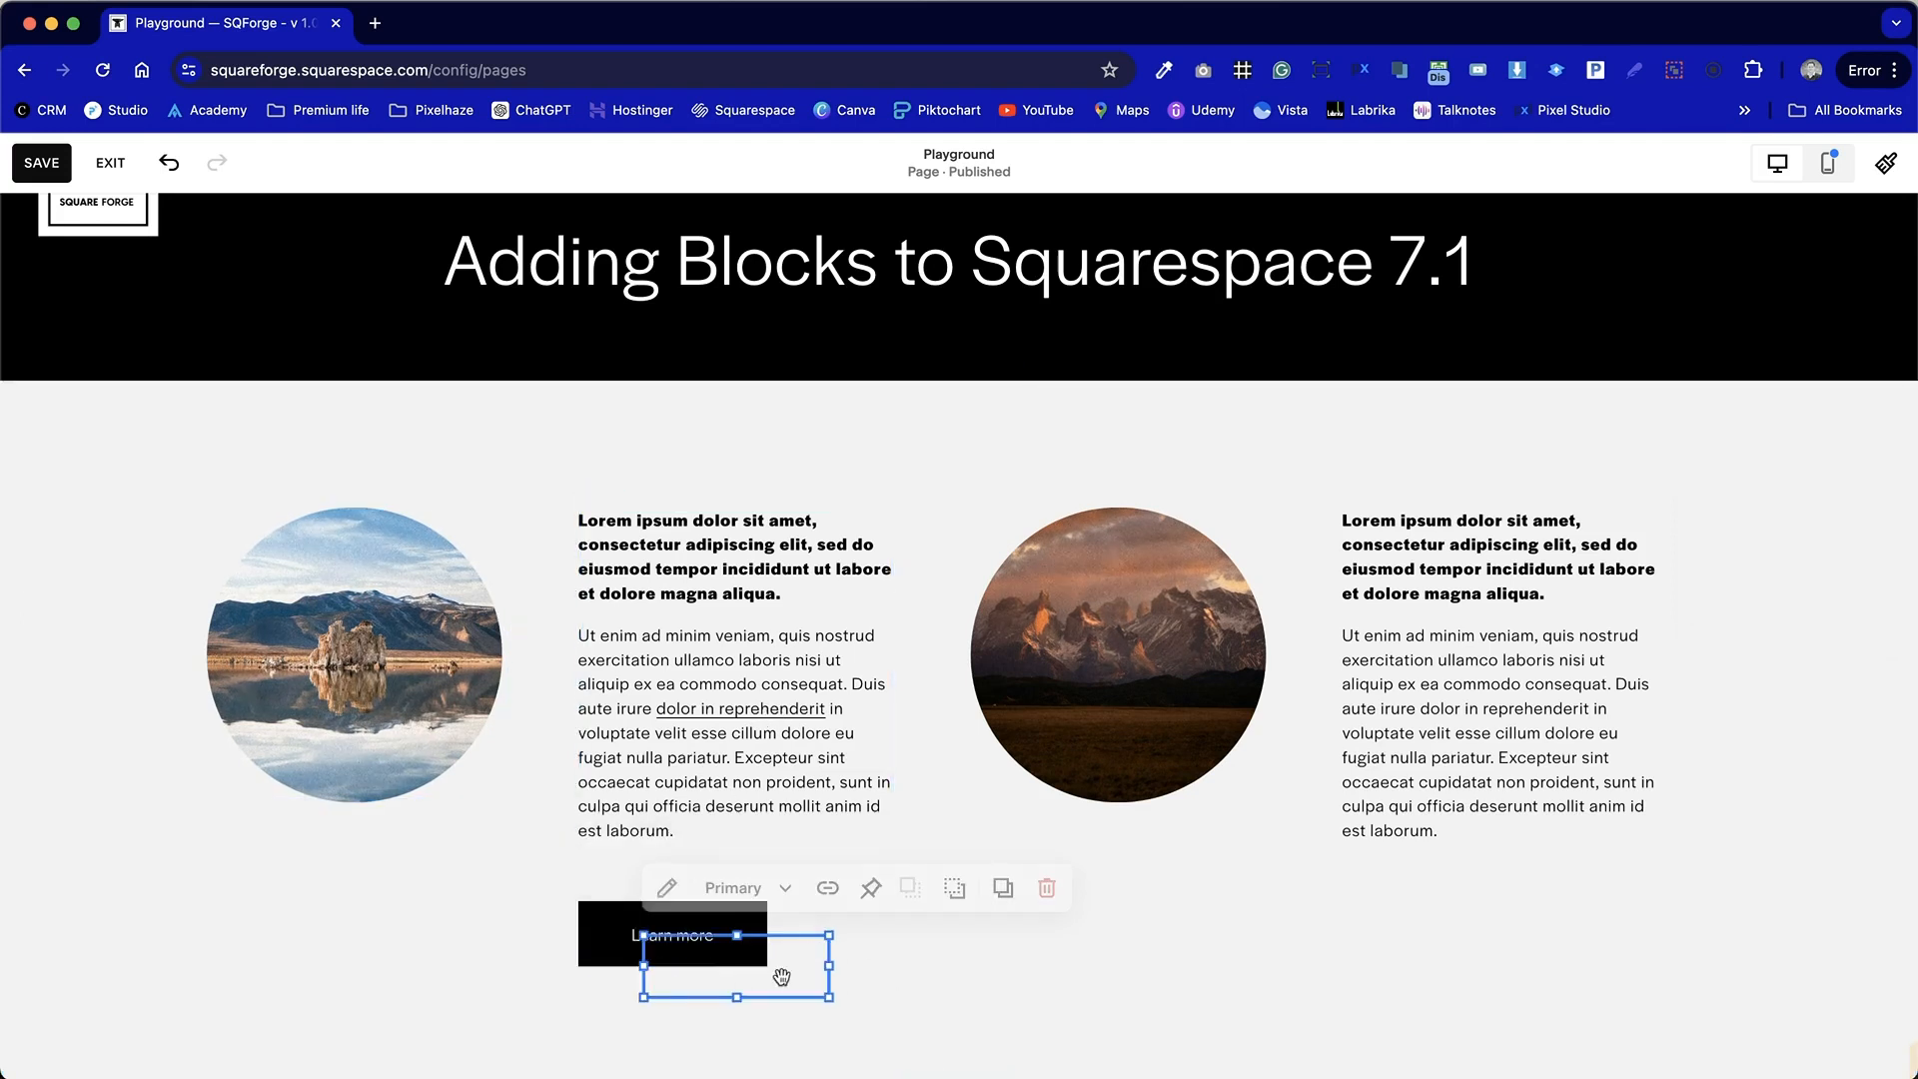
pyautogui.moveTo(739, 966); pyautogui.dragTo(1459, 929)
pyautogui.click(1207, 925)
pyautogui.moveTo(1658, 1002); pyautogui.dragTo(1650, 966)
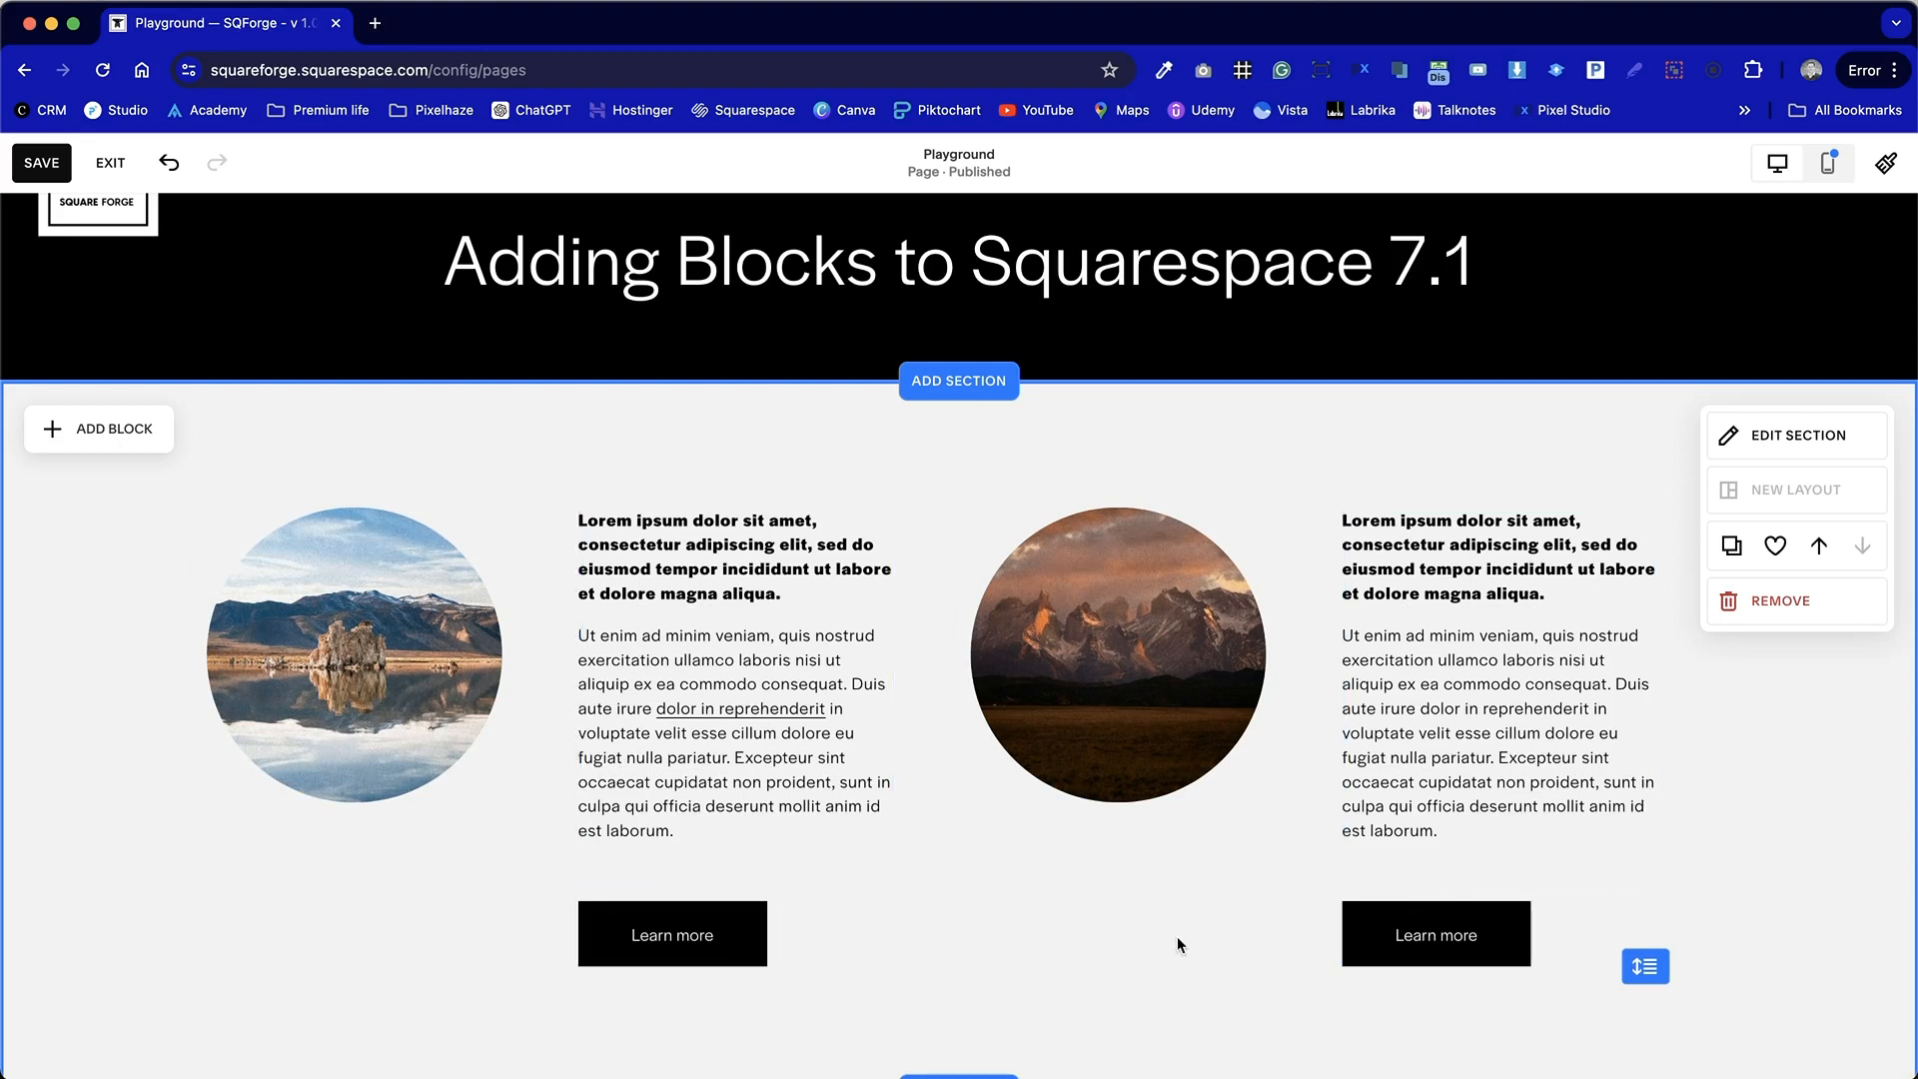
# Step: Change the text of the button beneath the first text block to "Our Services"
pyautogui.click(689, 939)
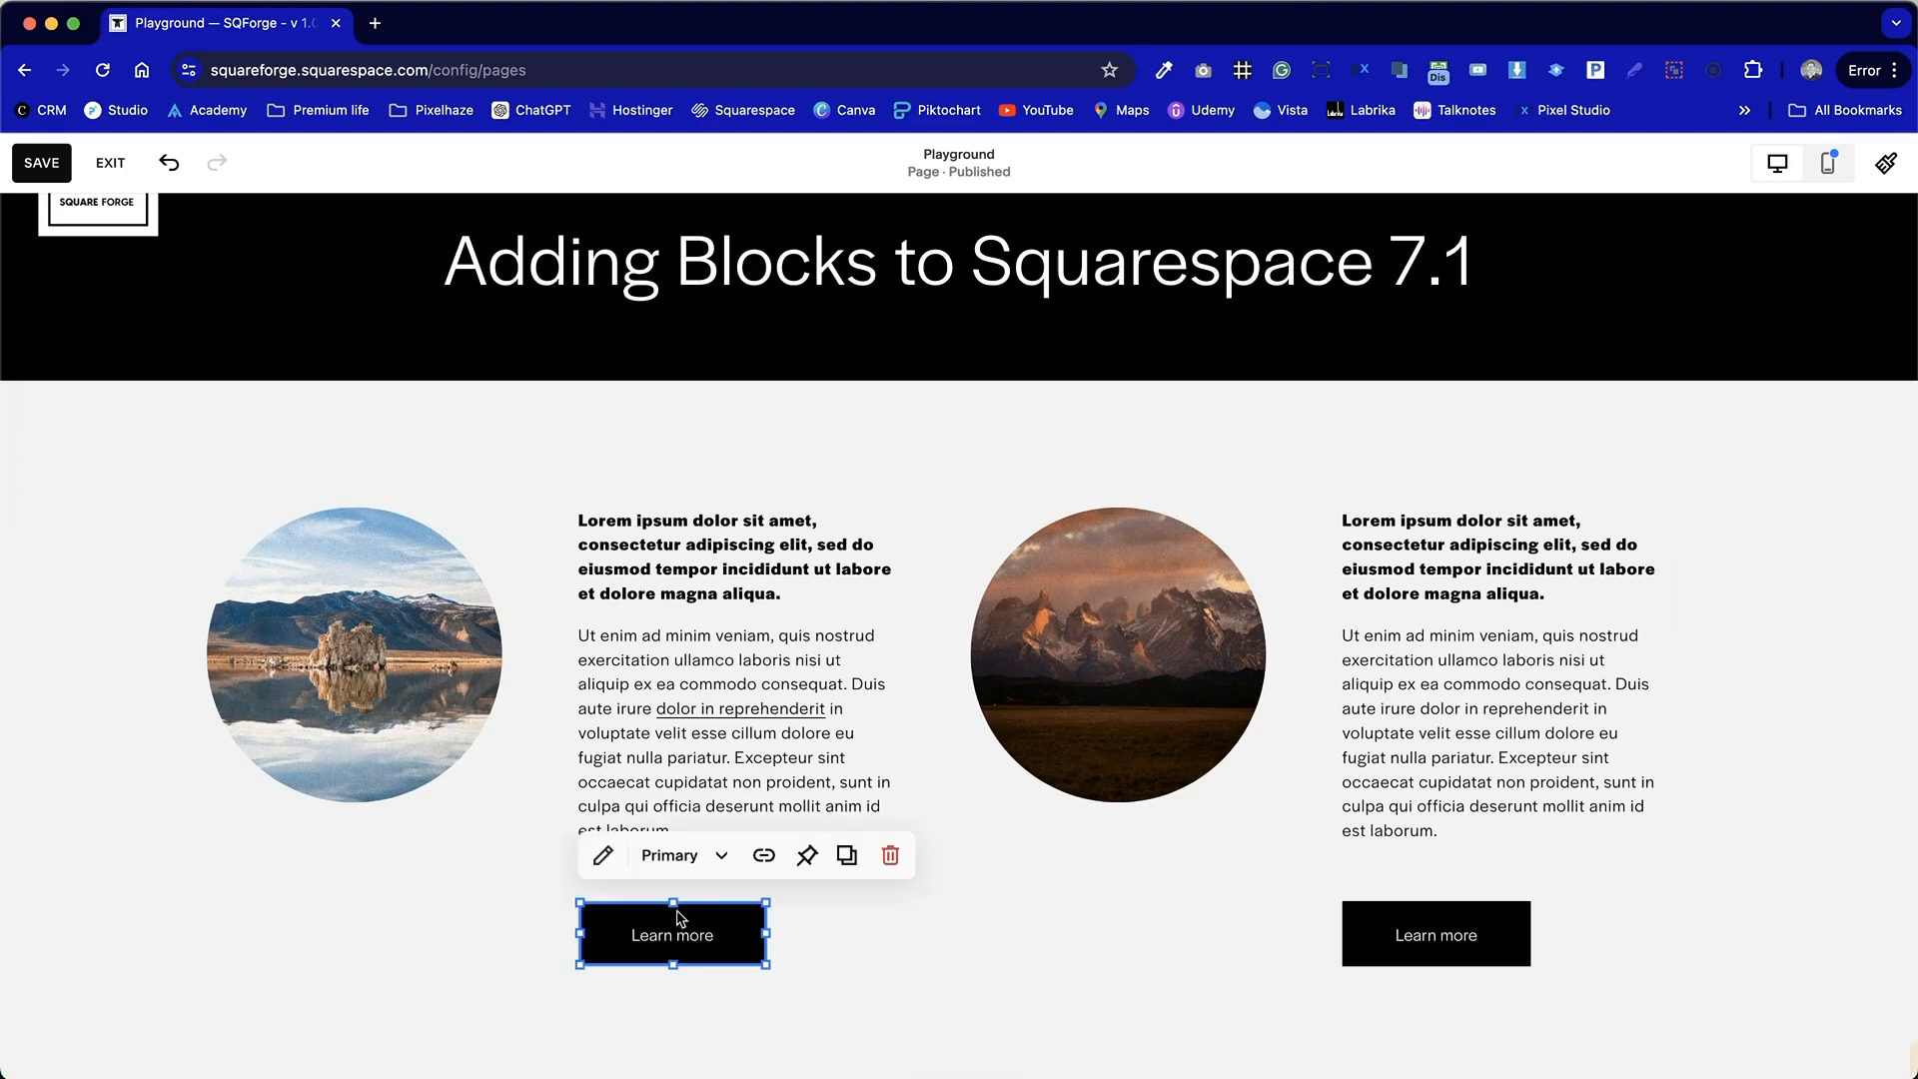
pyautogui.click(603, 857)
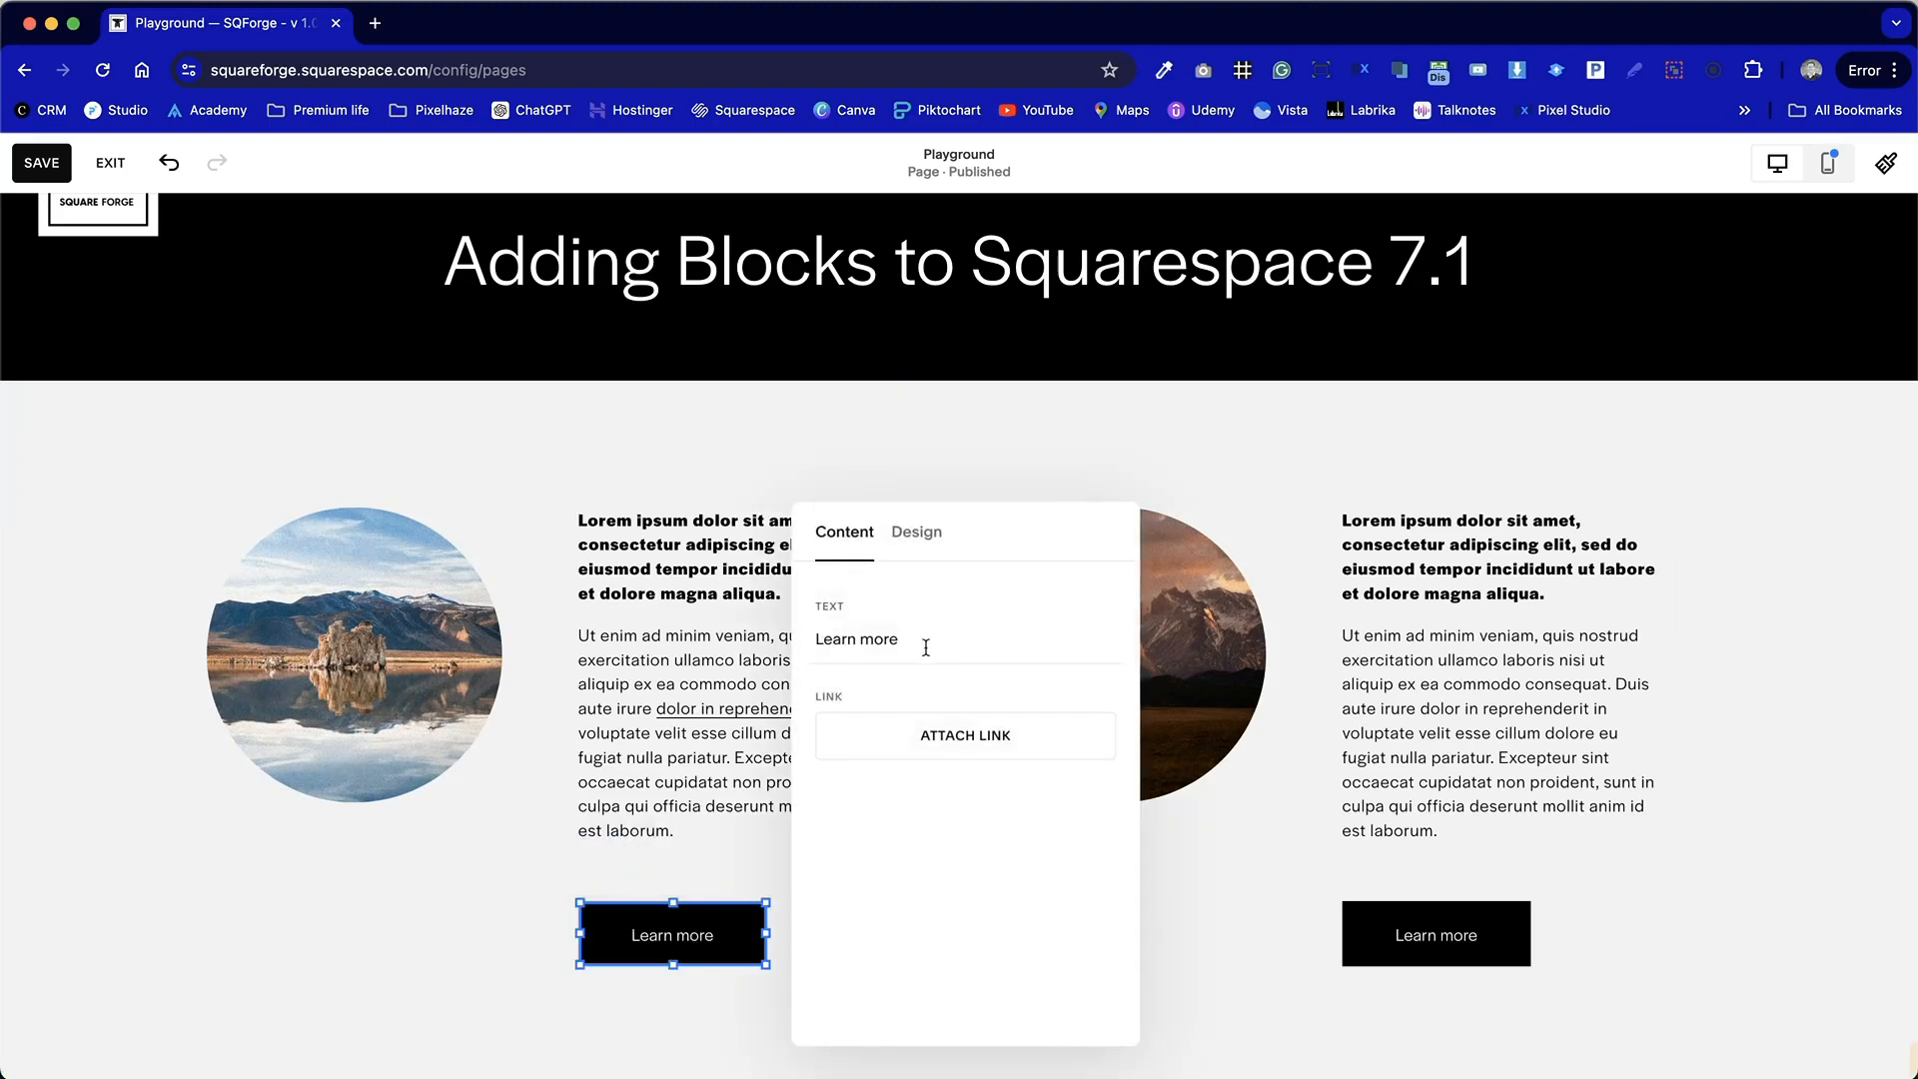
pyautogui.moveTo(926, 647); pyautogui.dragTo(764, 605)
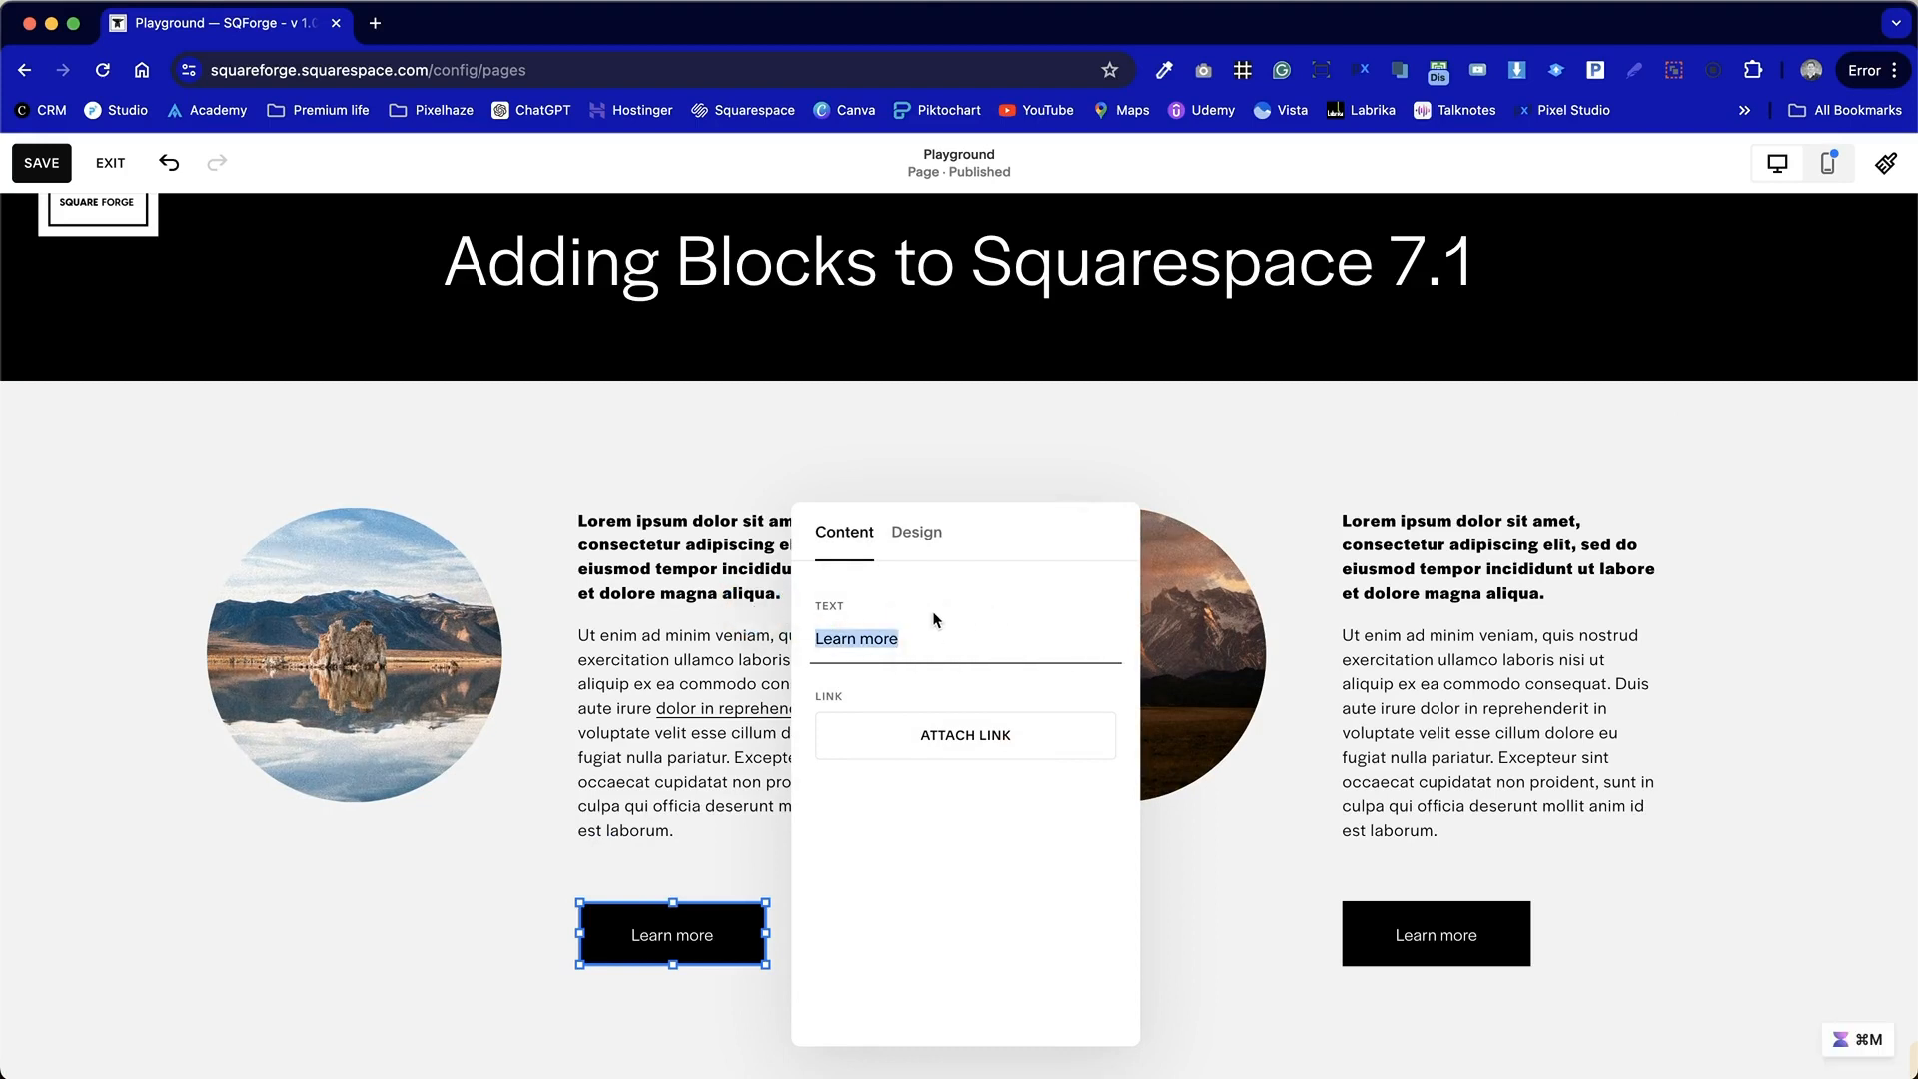
pyautogui.write('Services')
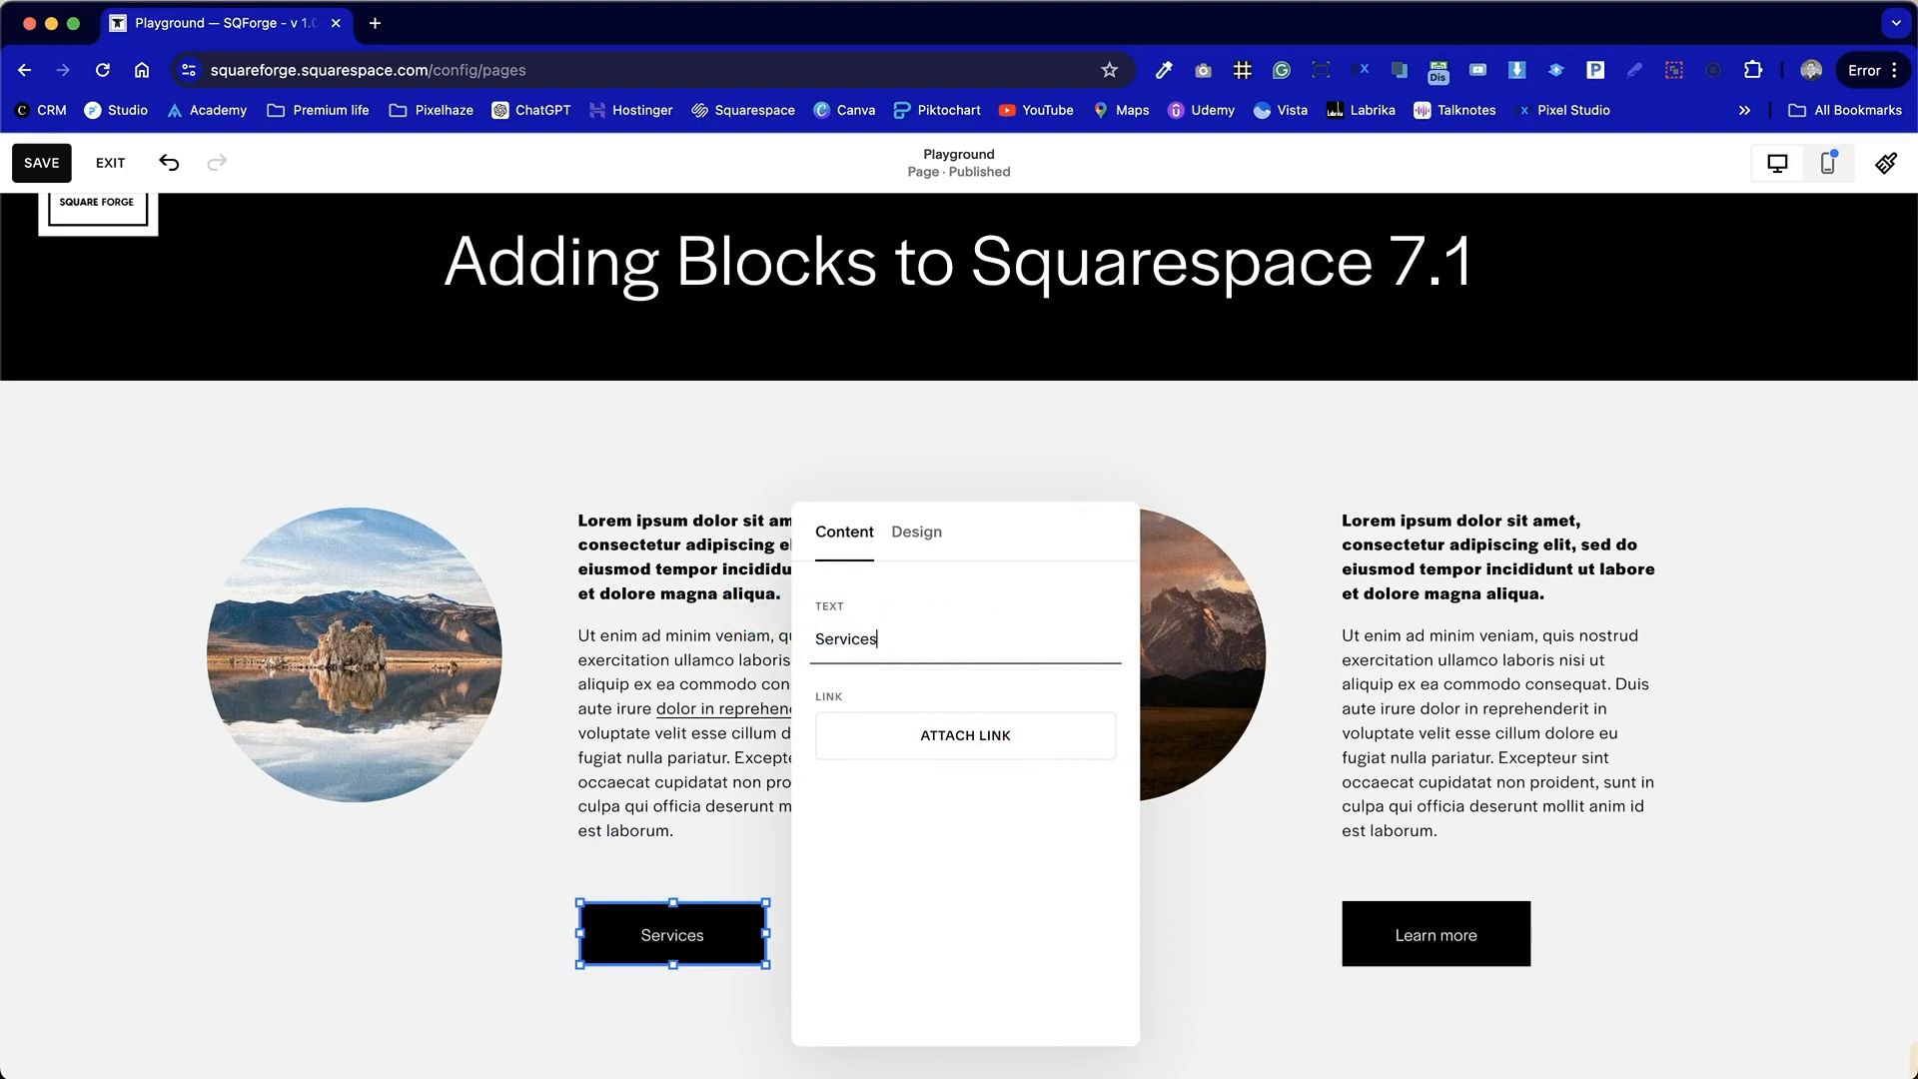
pyautogui.click(815, 639)
pyautogui.write('Our')
# Step: Set the "Our Services" button's sizing to Fit and align it to the left of its block
pyautogui.click(937, 539)
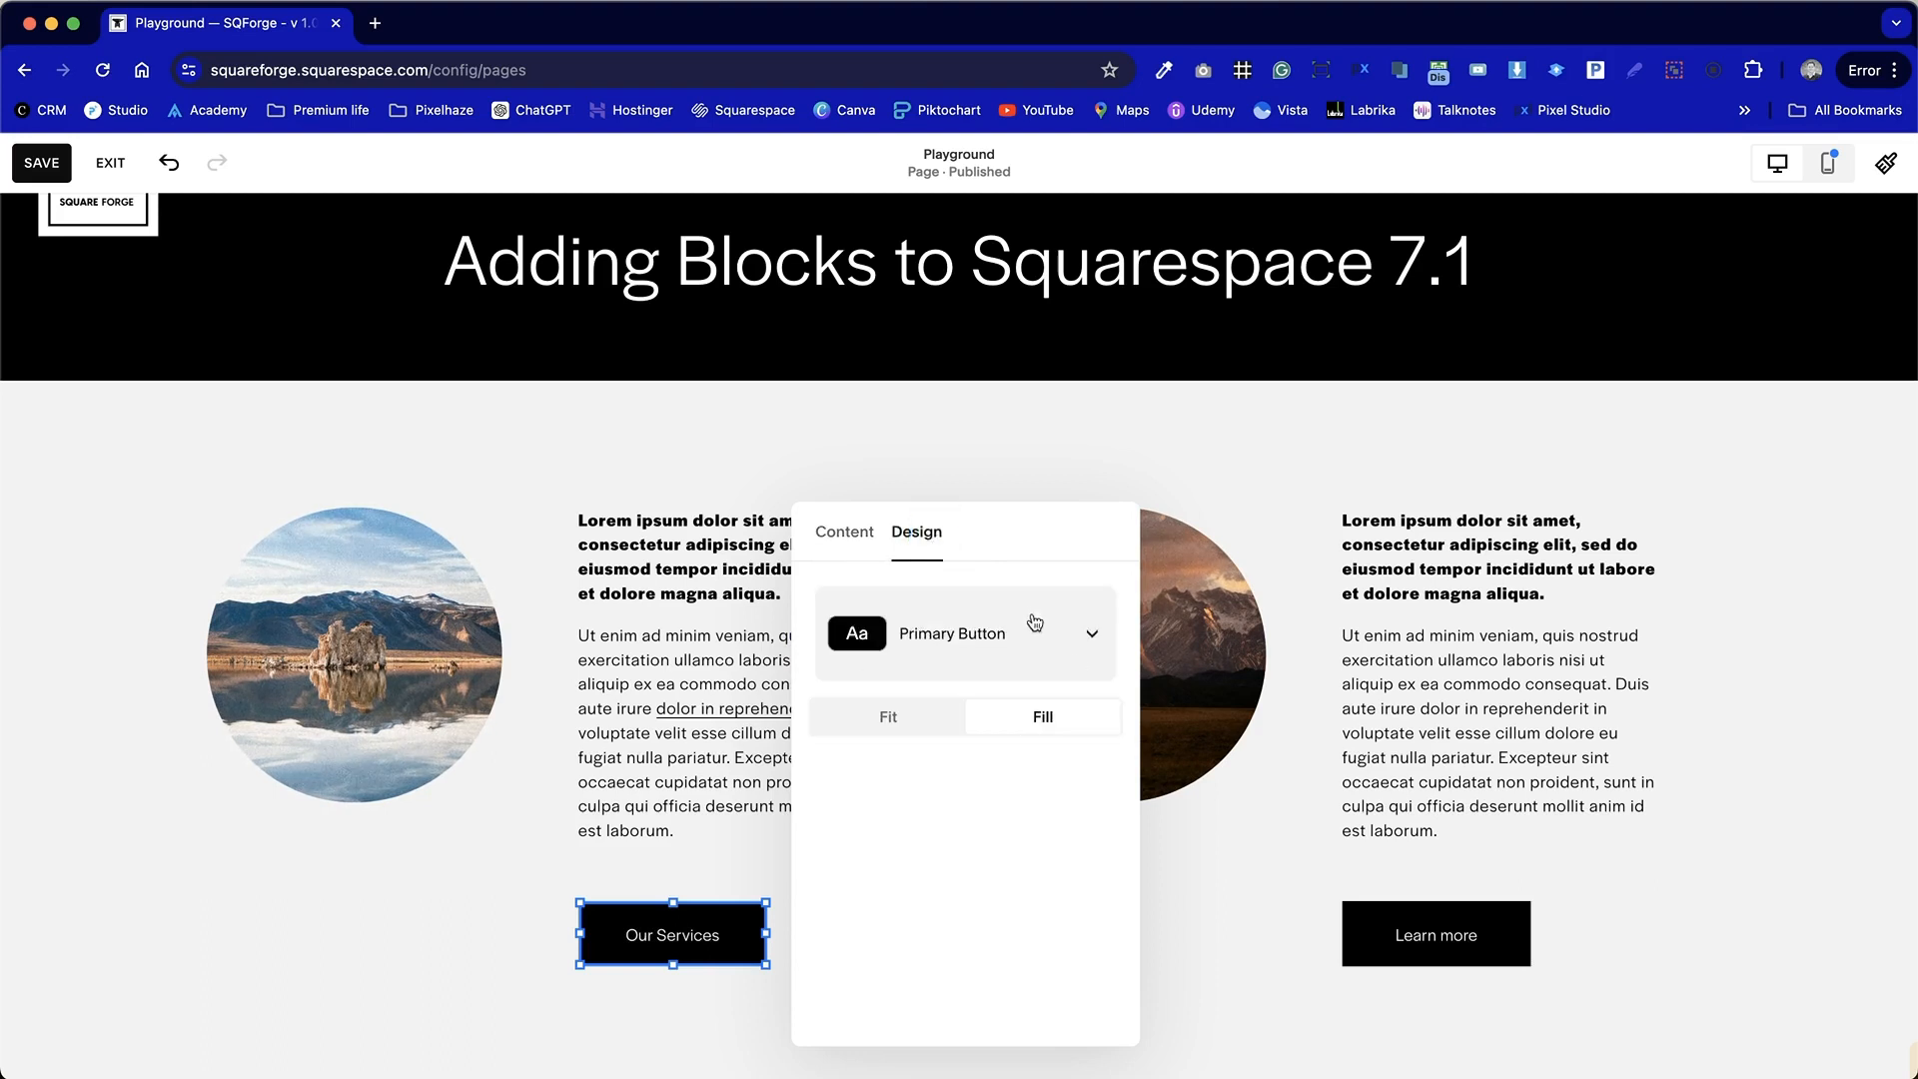
pyautogui.click(900, 721)
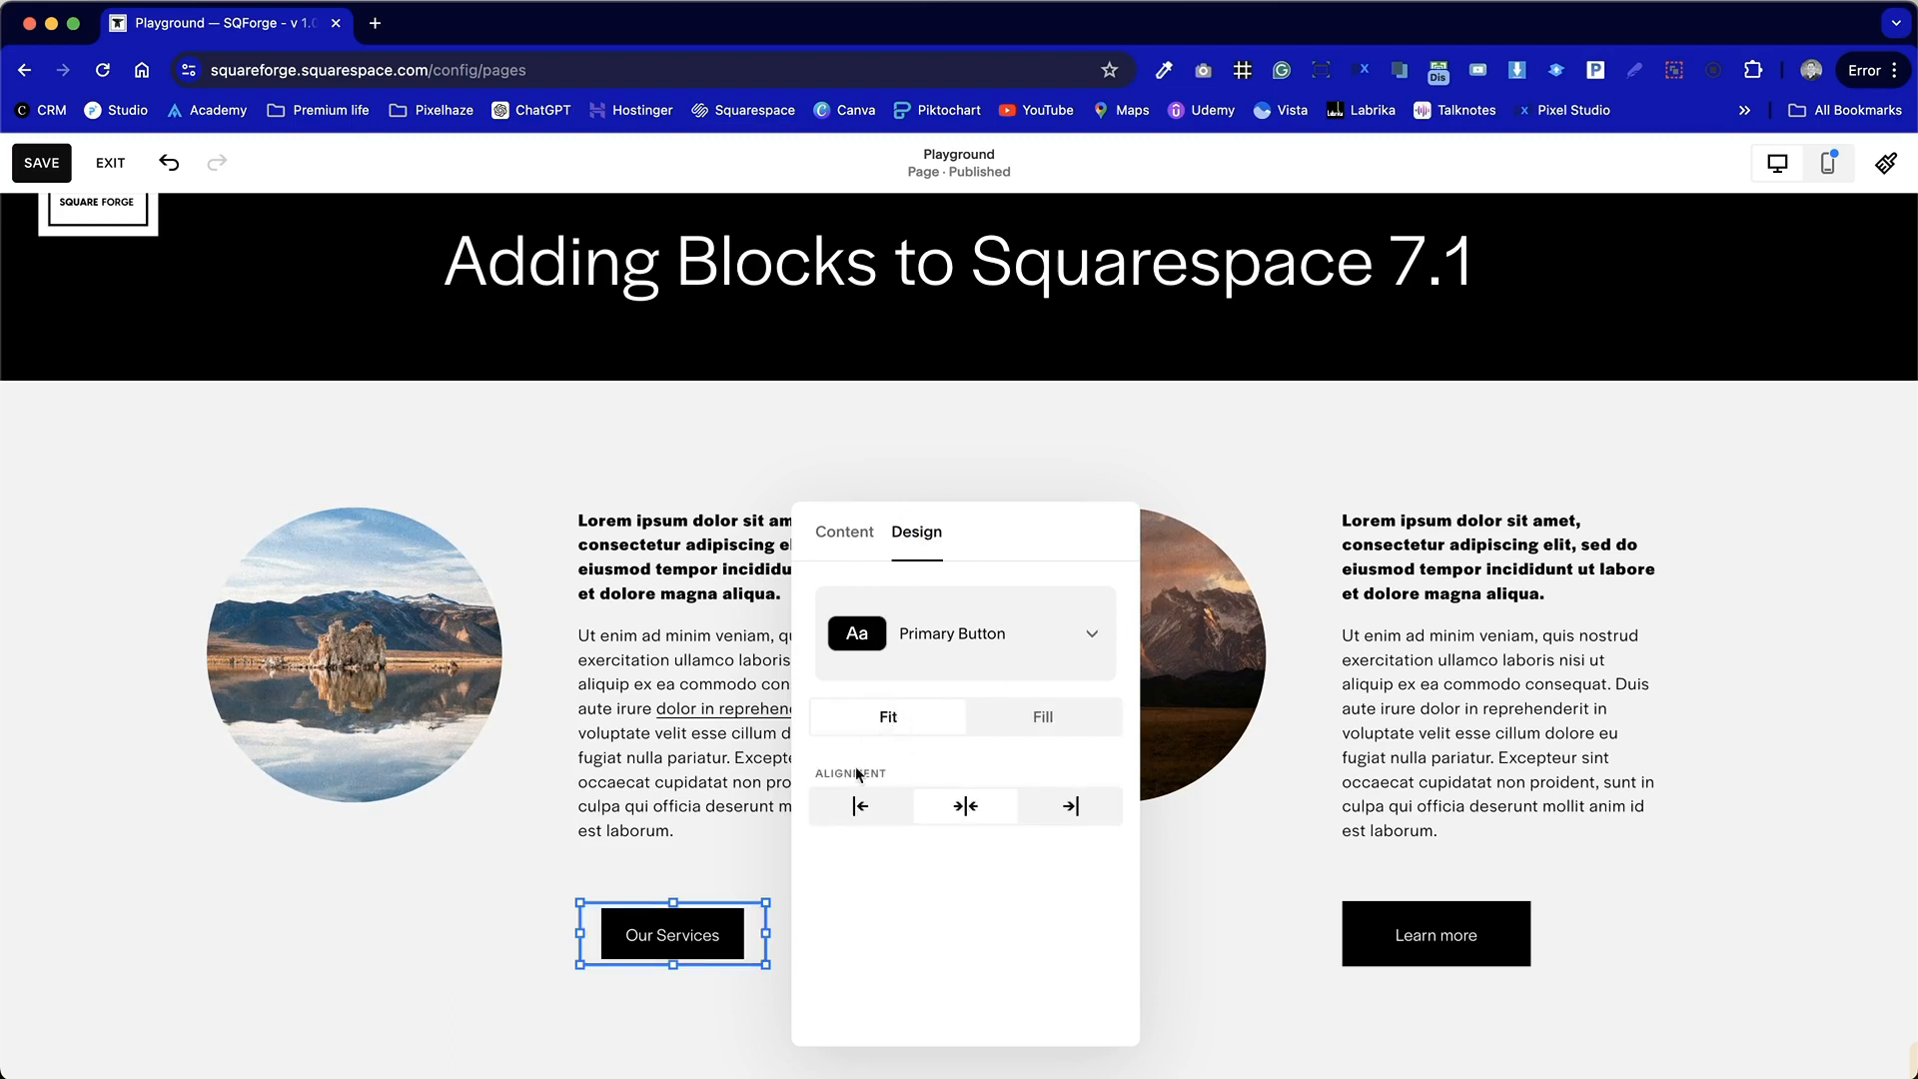
pyautogui.click(835, 814)
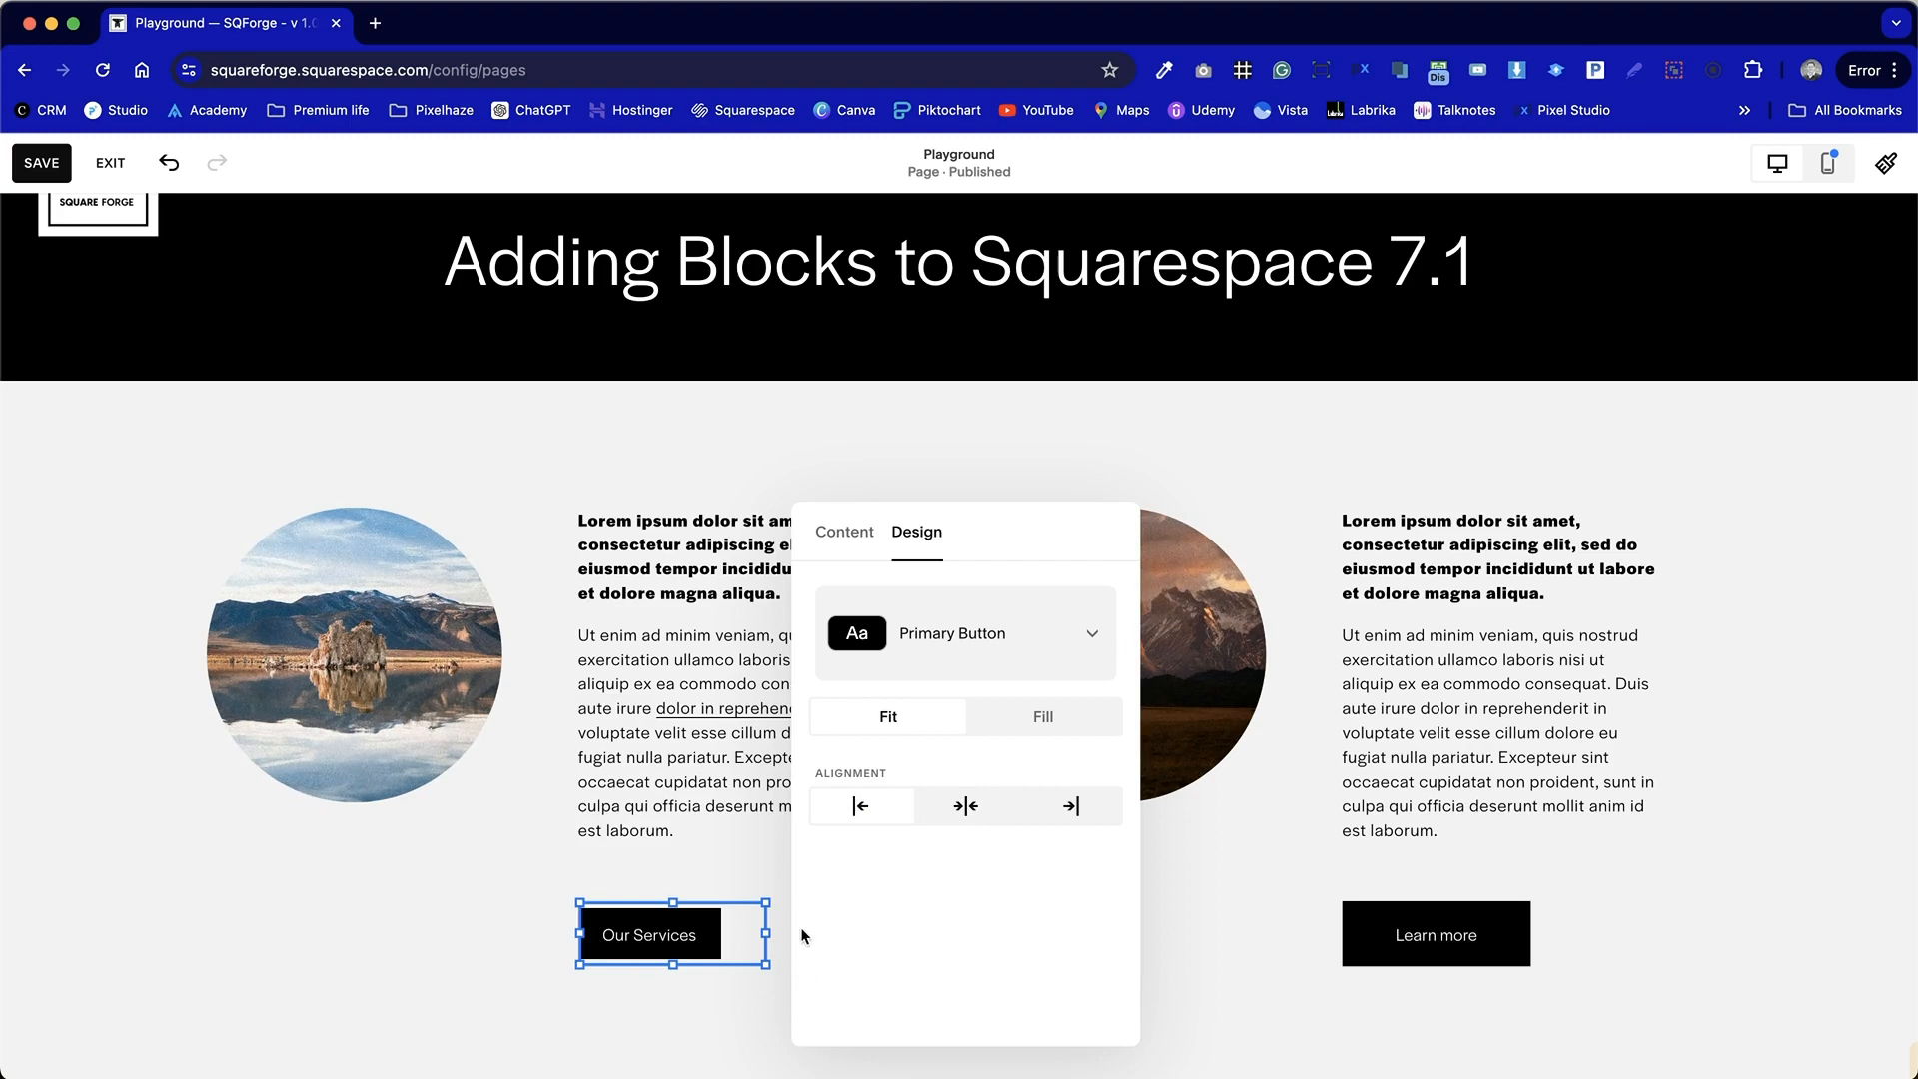
pyautogui.click(1219, 949)
# Step: Set the "Learn more" button beneath the second text block to Fit sizing with left alignment
pyautogui.doubleClick(1367, 942)
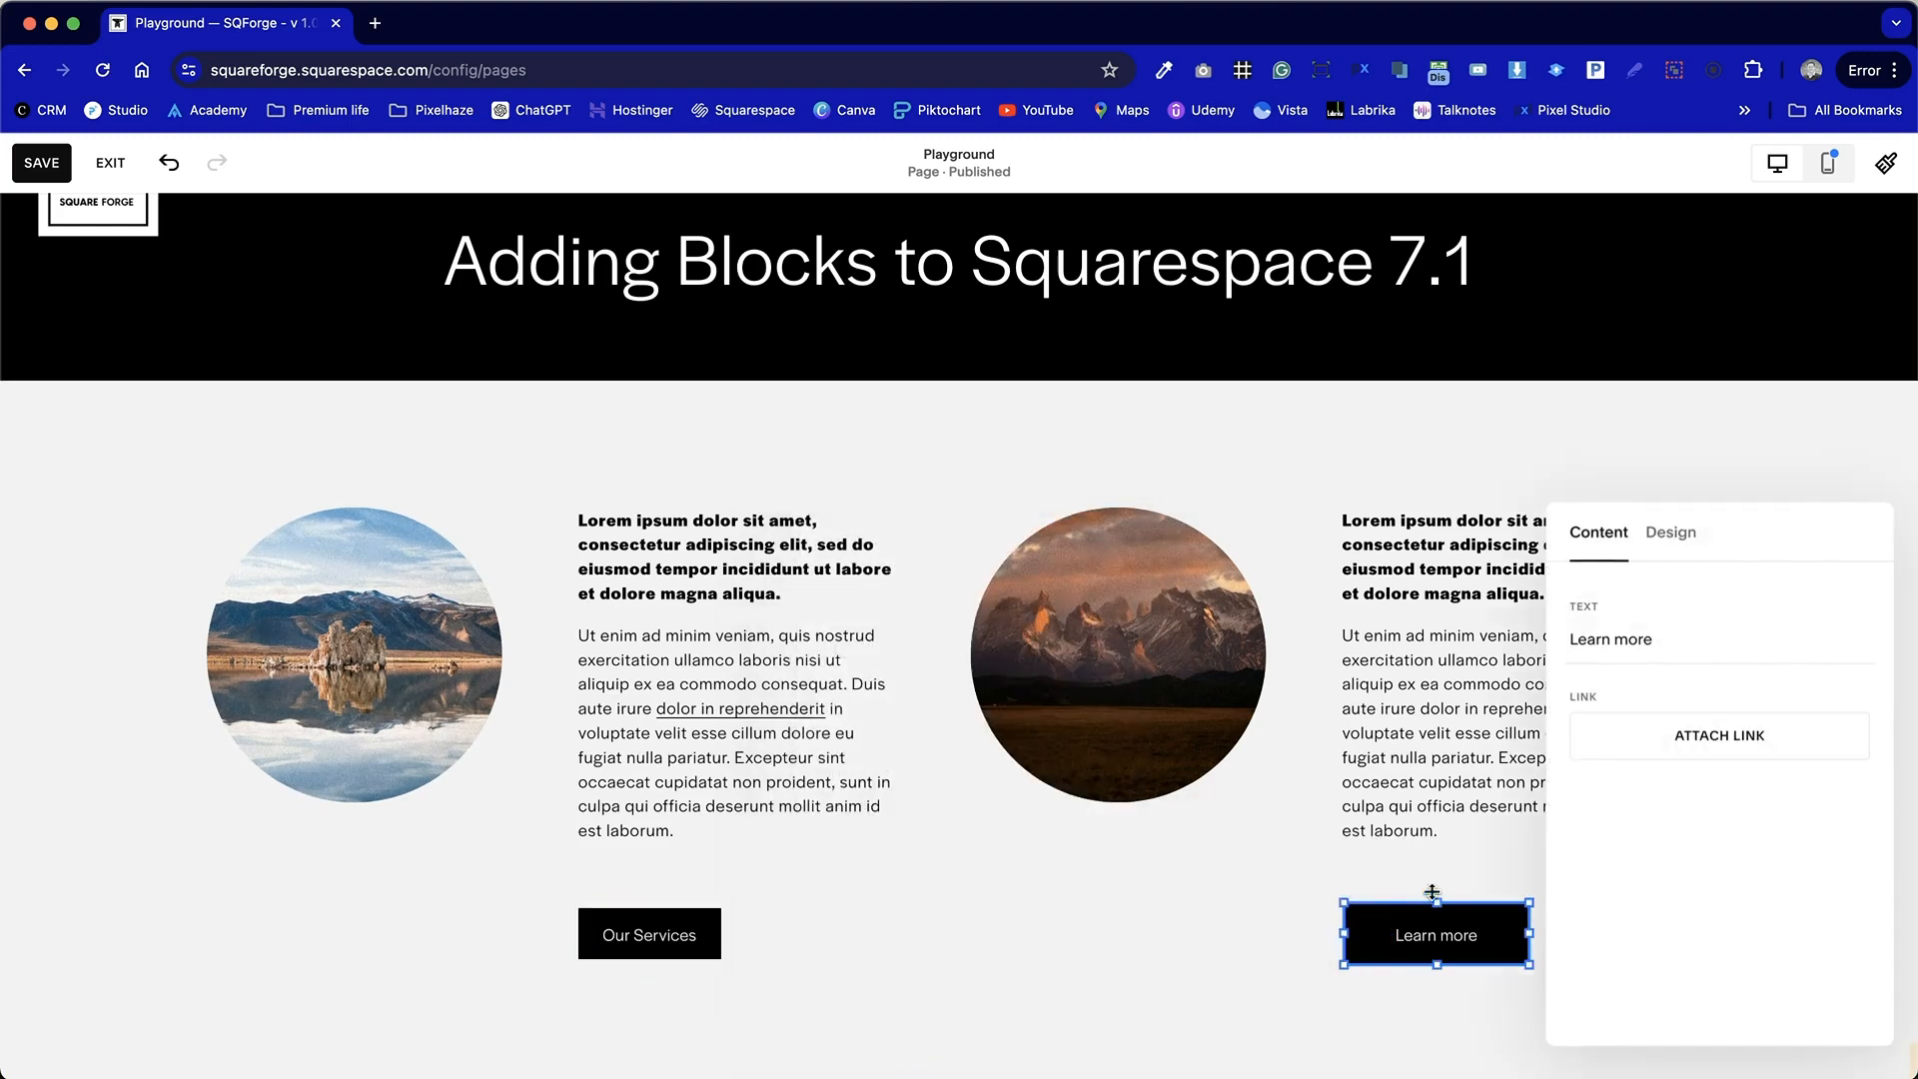
pyautogui.click(1664, 545)
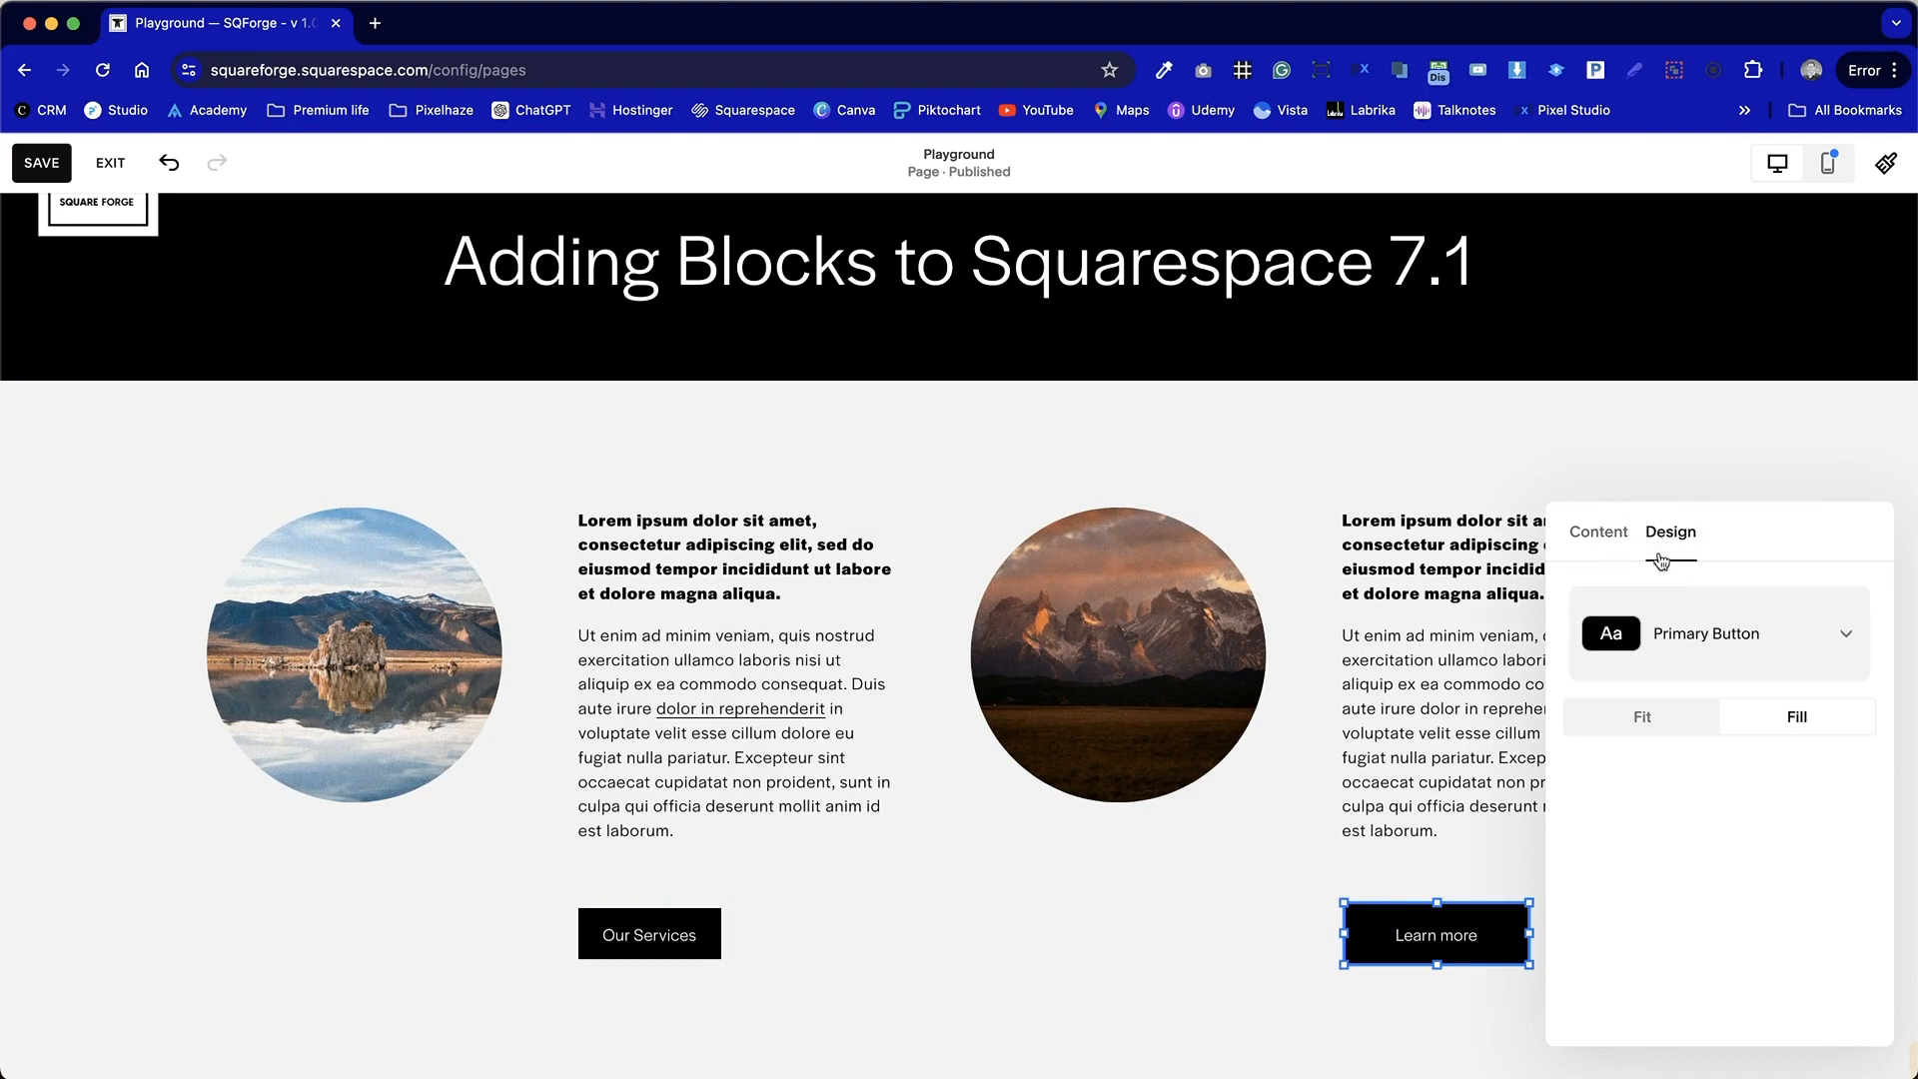
pyautogui.click(1638, 720)
pyautogui.click(1621, 806)
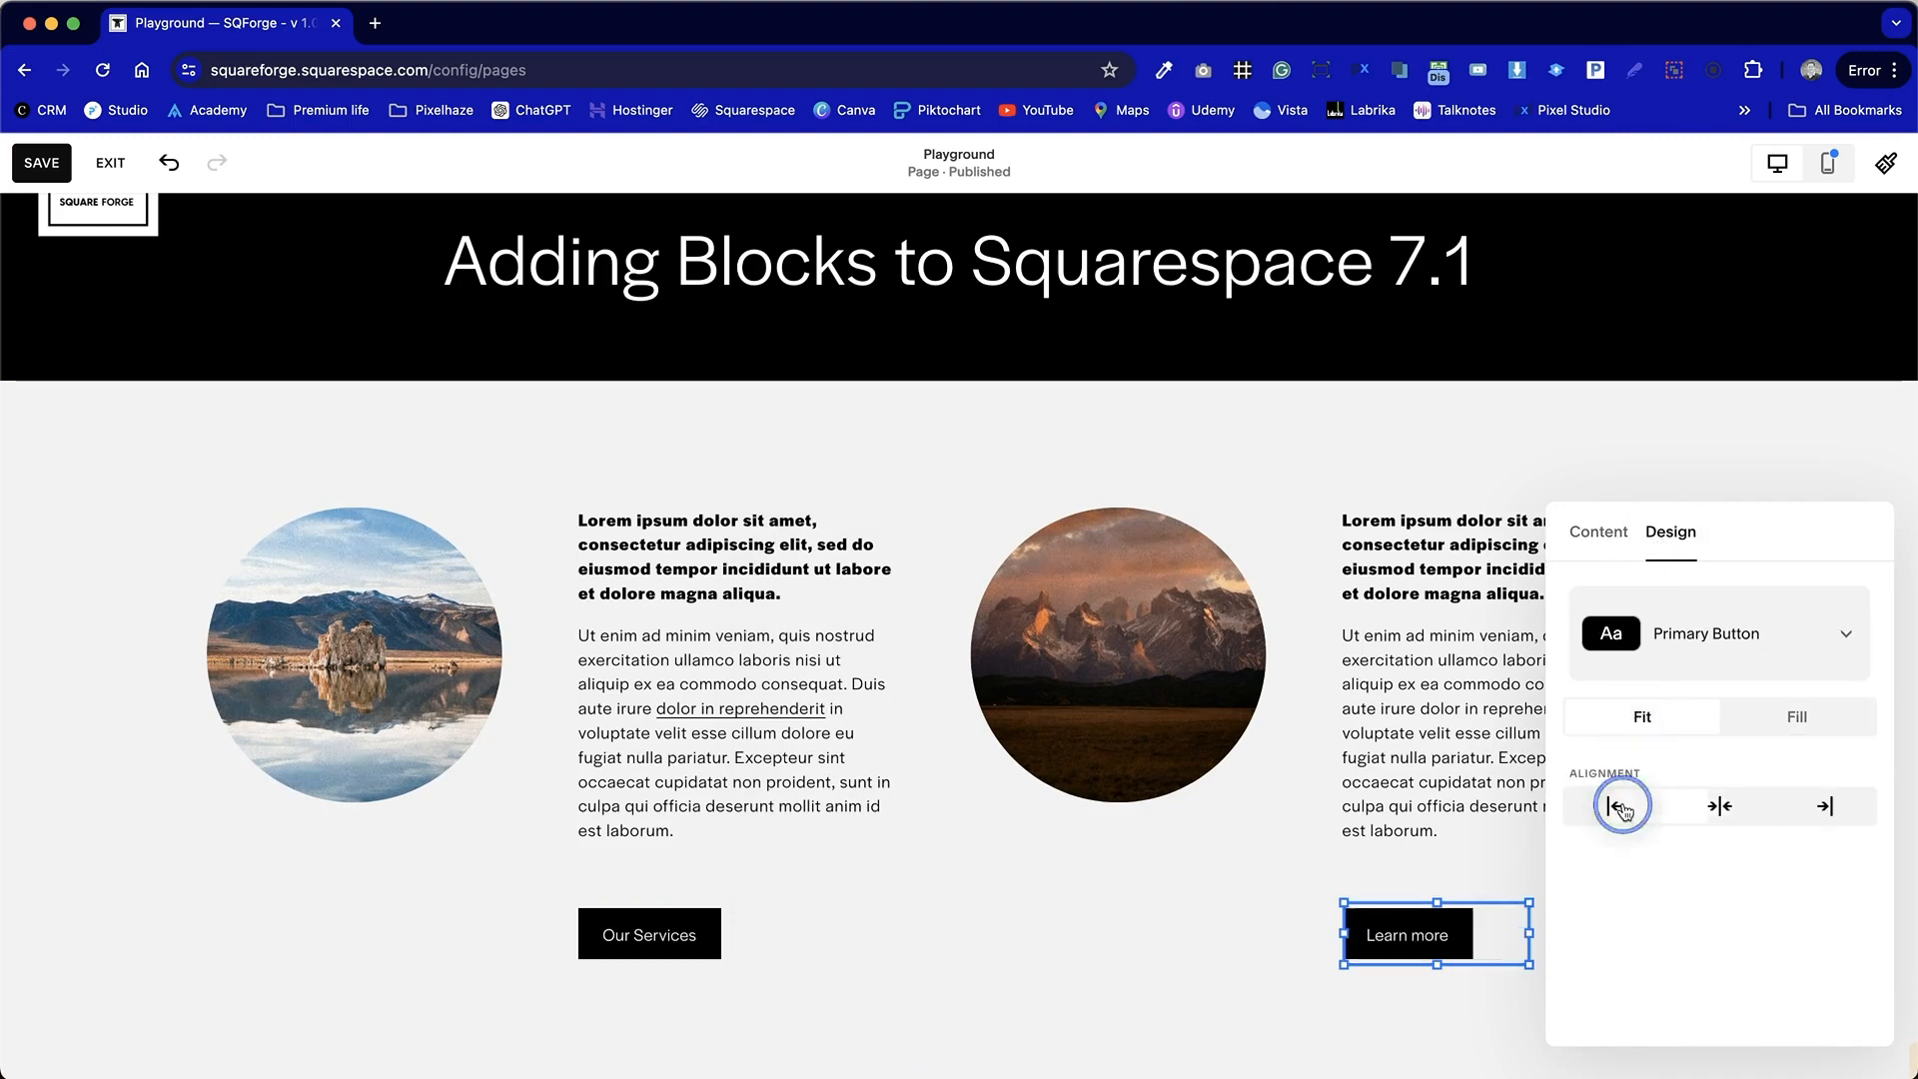
# Step: Change the text of the button beneath the second text block to "Our Products"
pyautogui.click(1598, 531)
pyautogui.moveTo(1670, 640); pyautogui.dragTo(1546, 635)
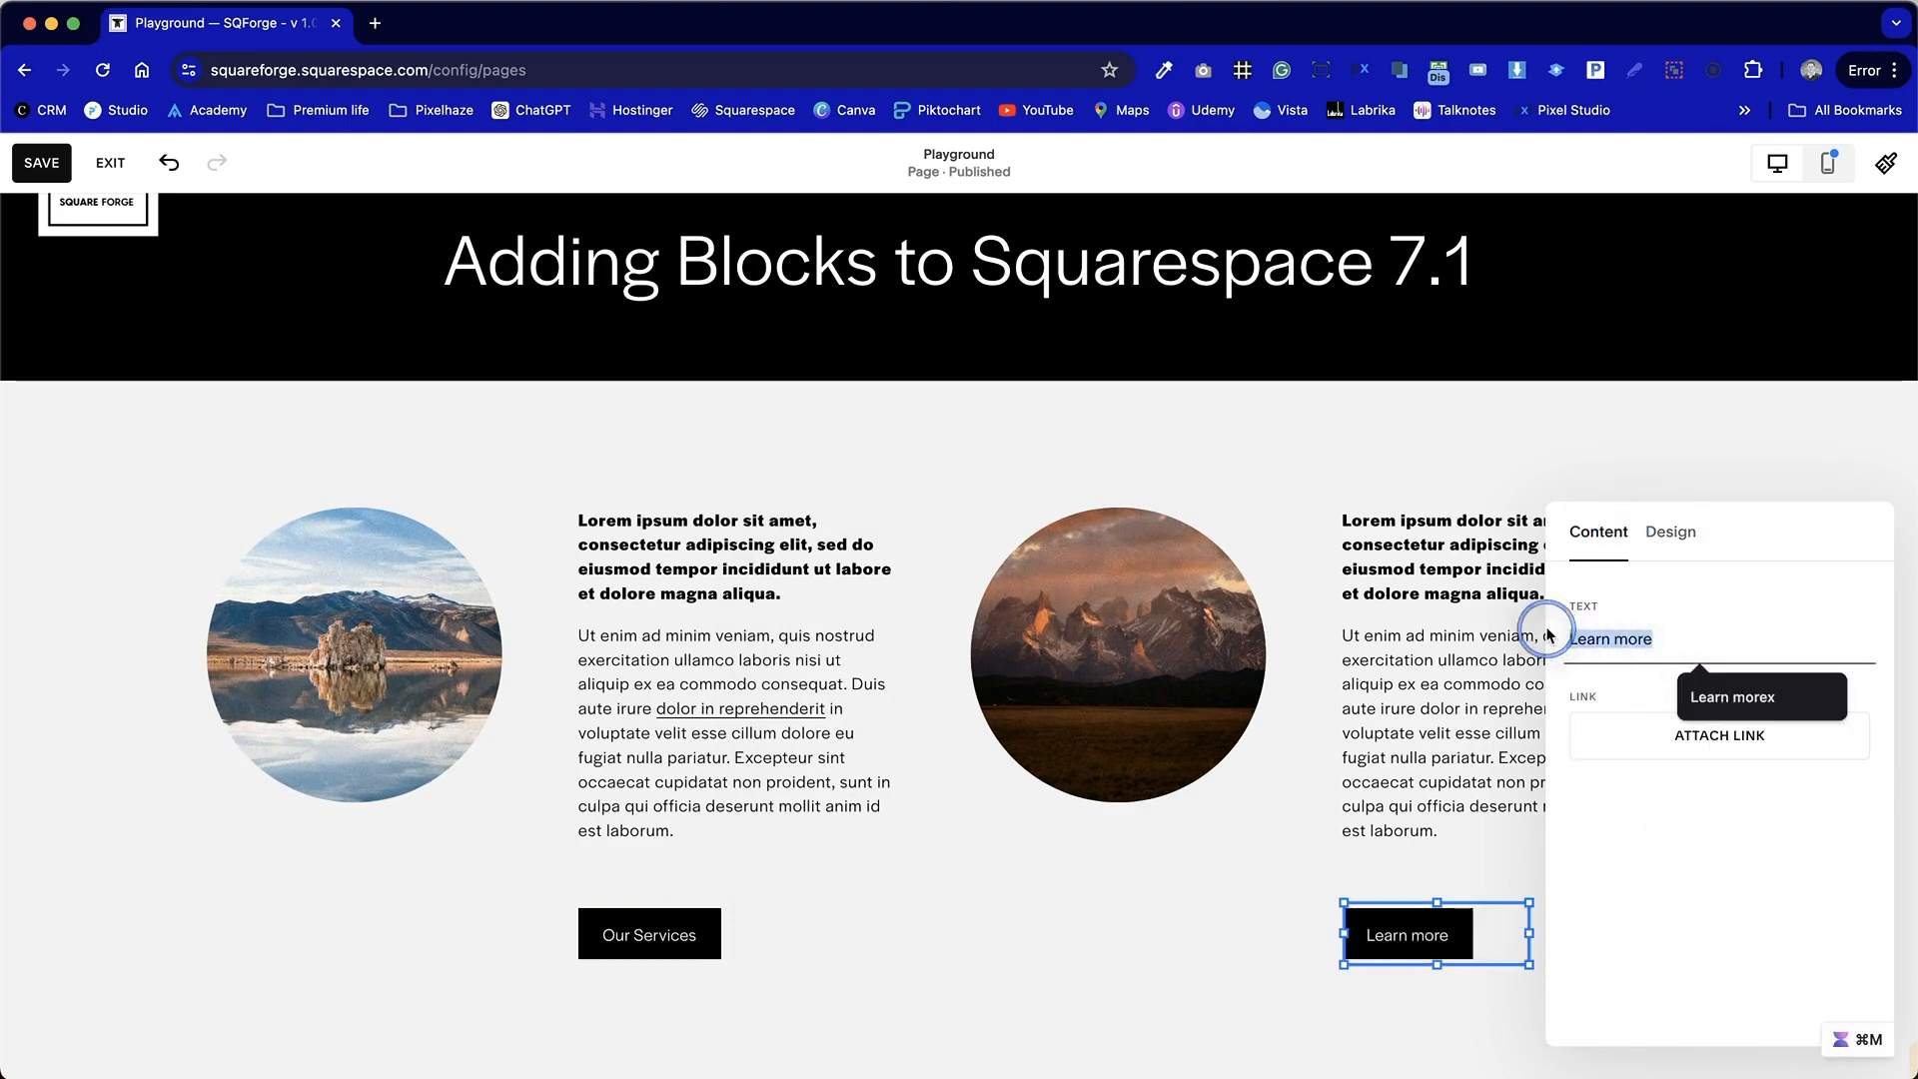
pyautogui.write('Our Products')
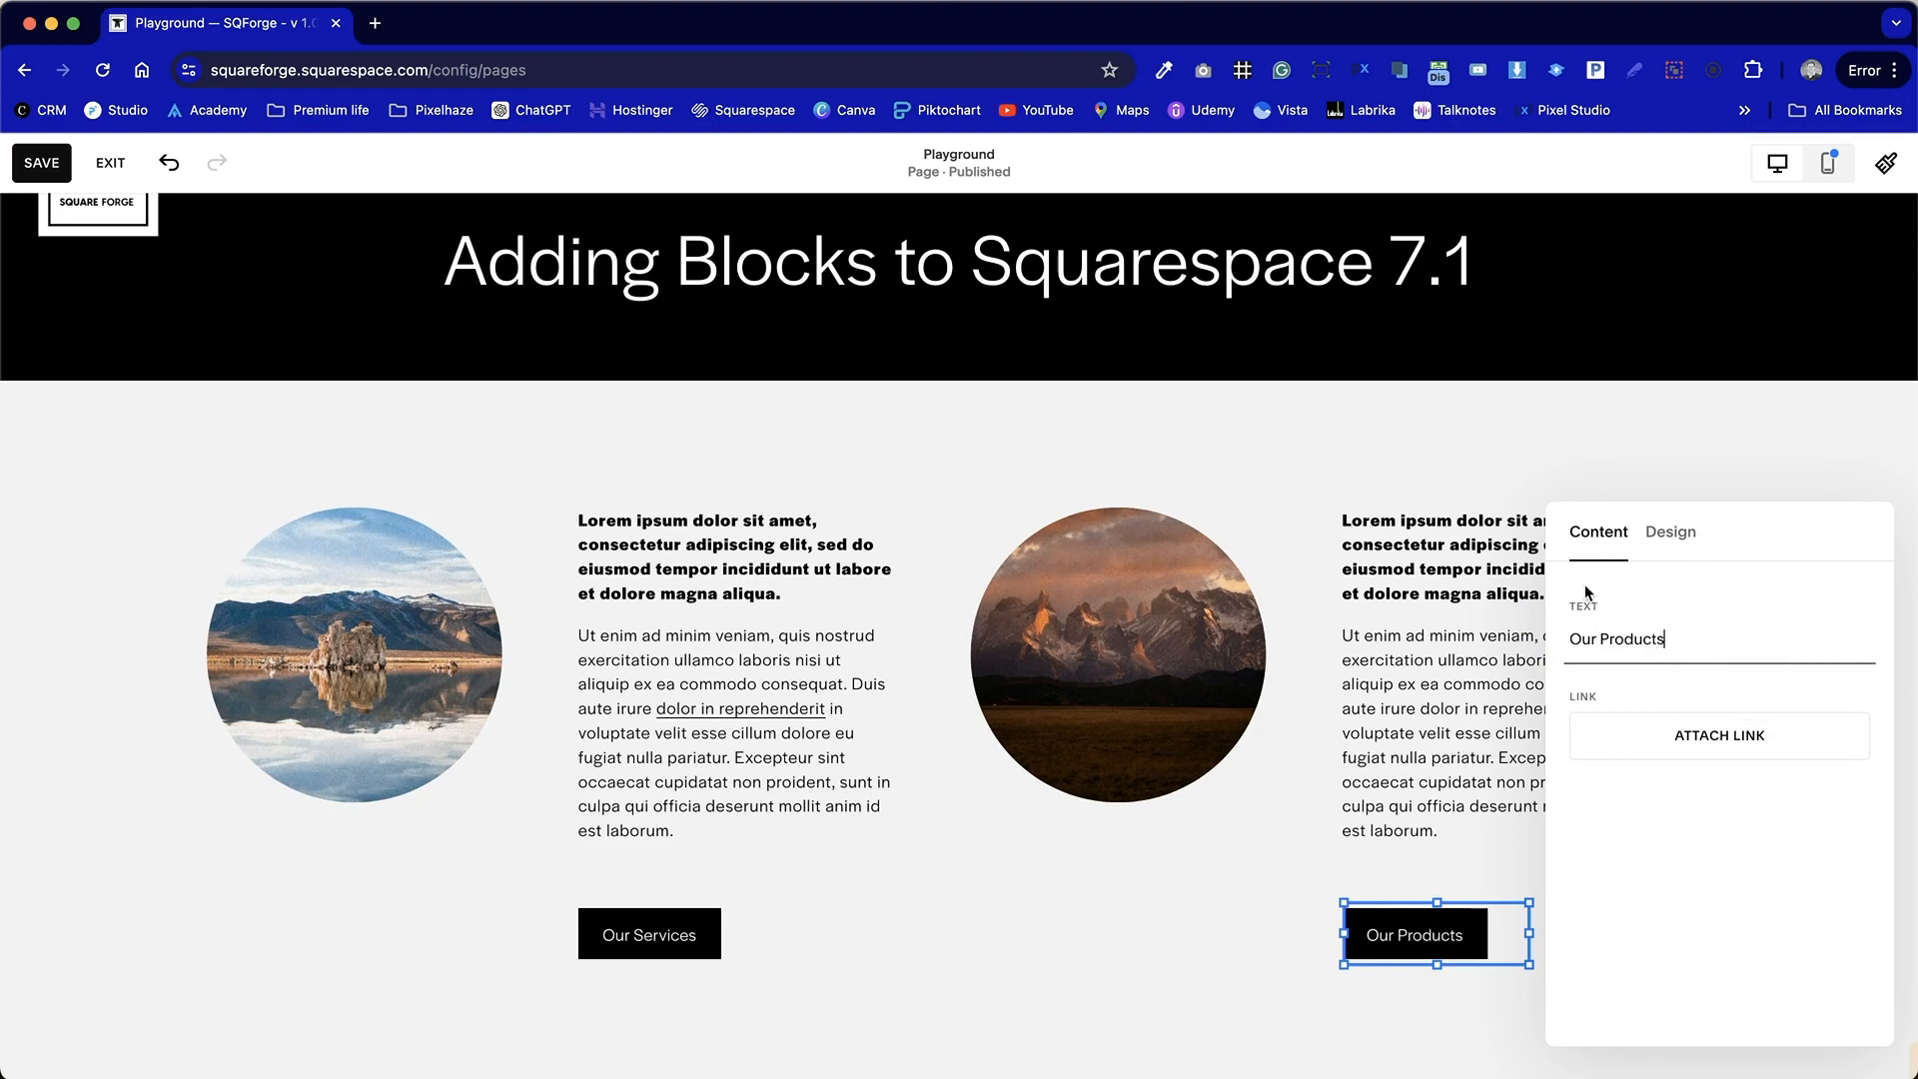
# Step: Append "dasdsadsad" to the "Our Products" button's text and shorten the whole text to "Our Products das."
pyautogui.click(1670, 531)
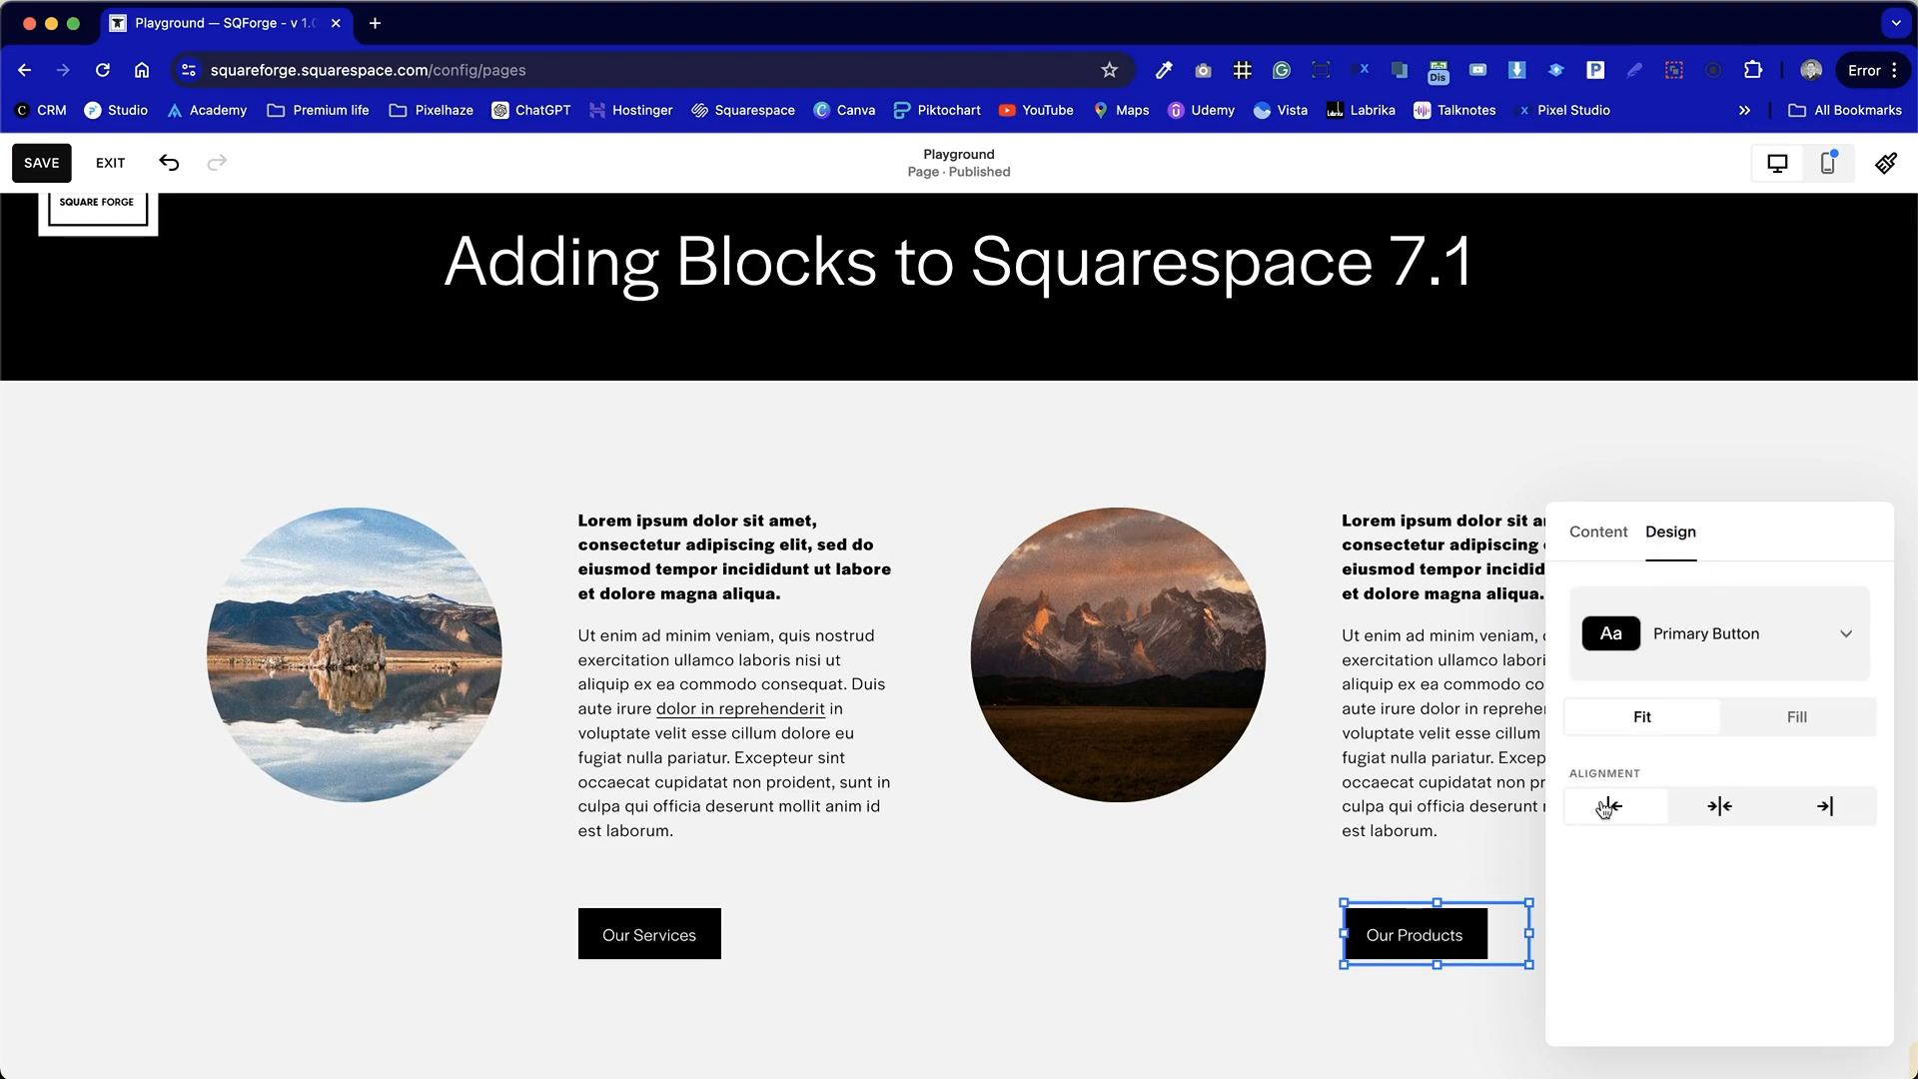
pyautogui.click(1598, 531)
pyautogui.click(1670, 640)
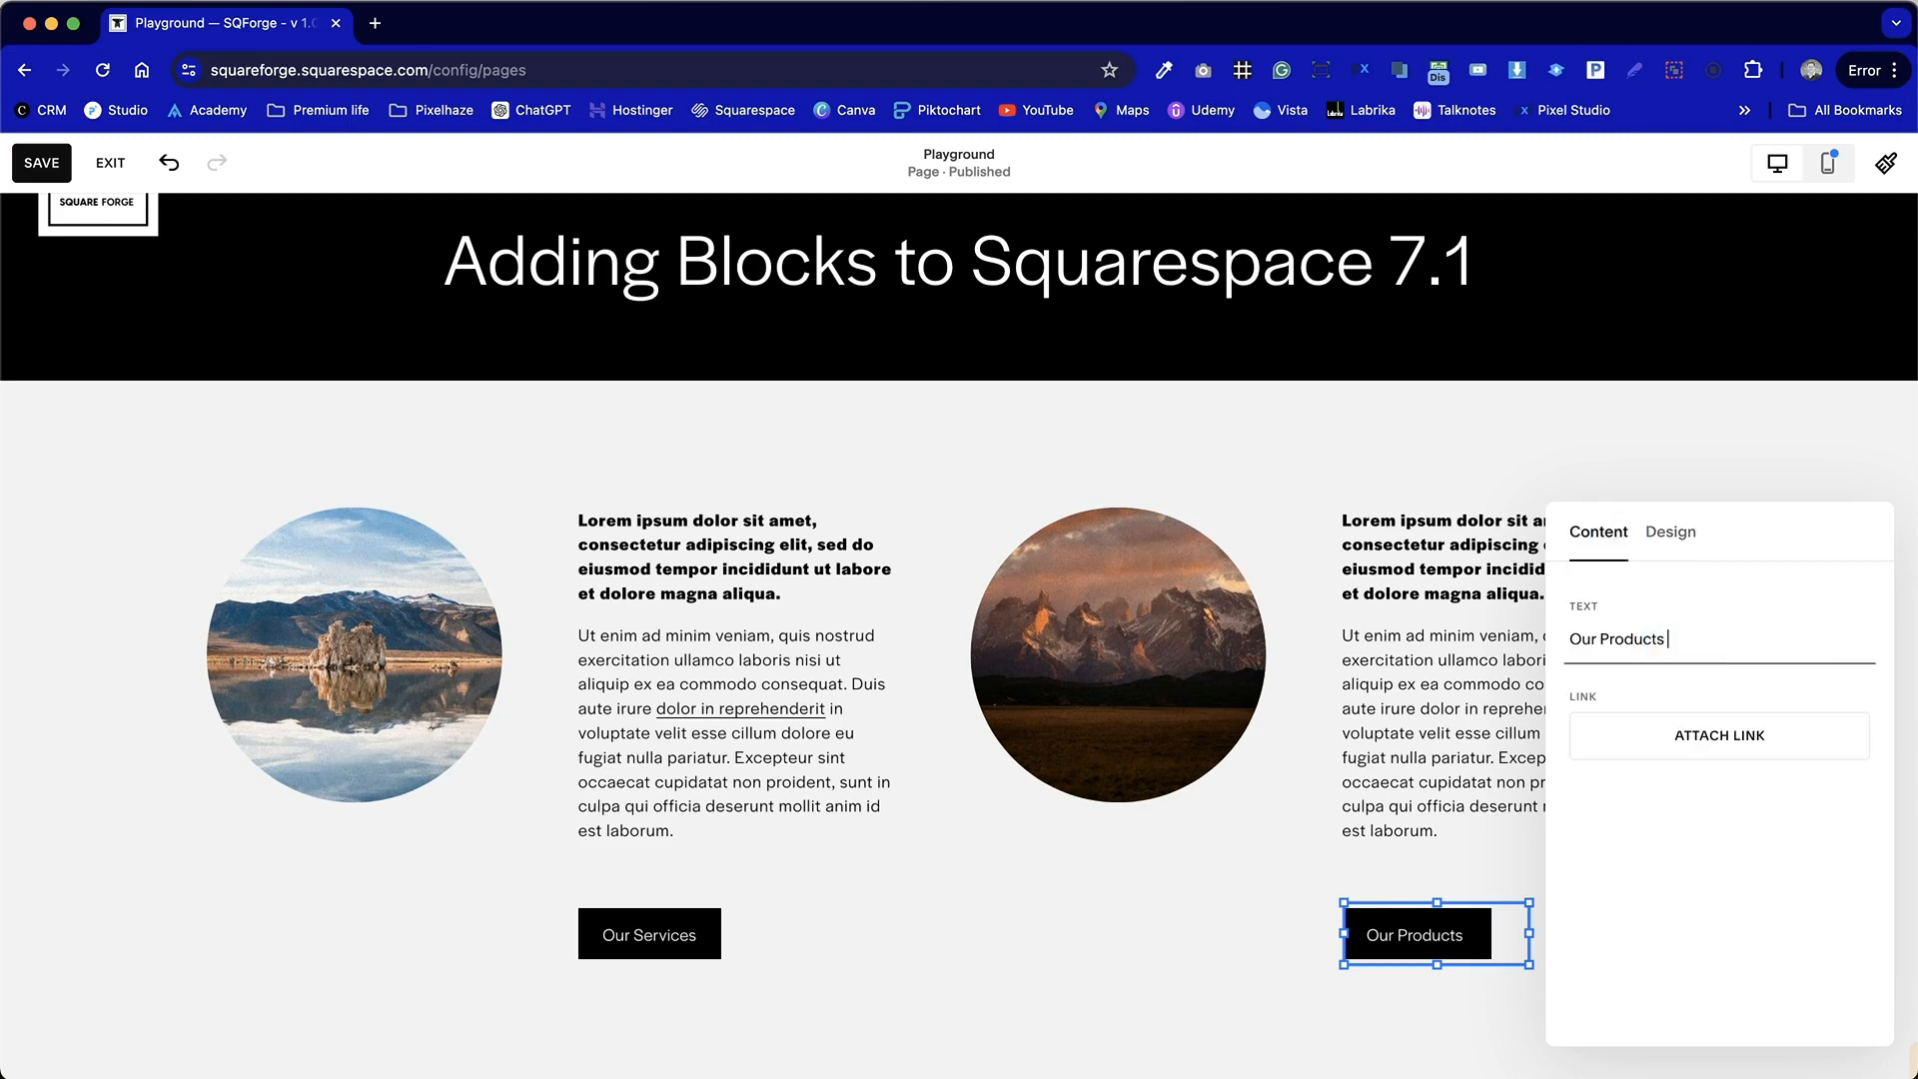
pyautogui.write('dasdsadsad')
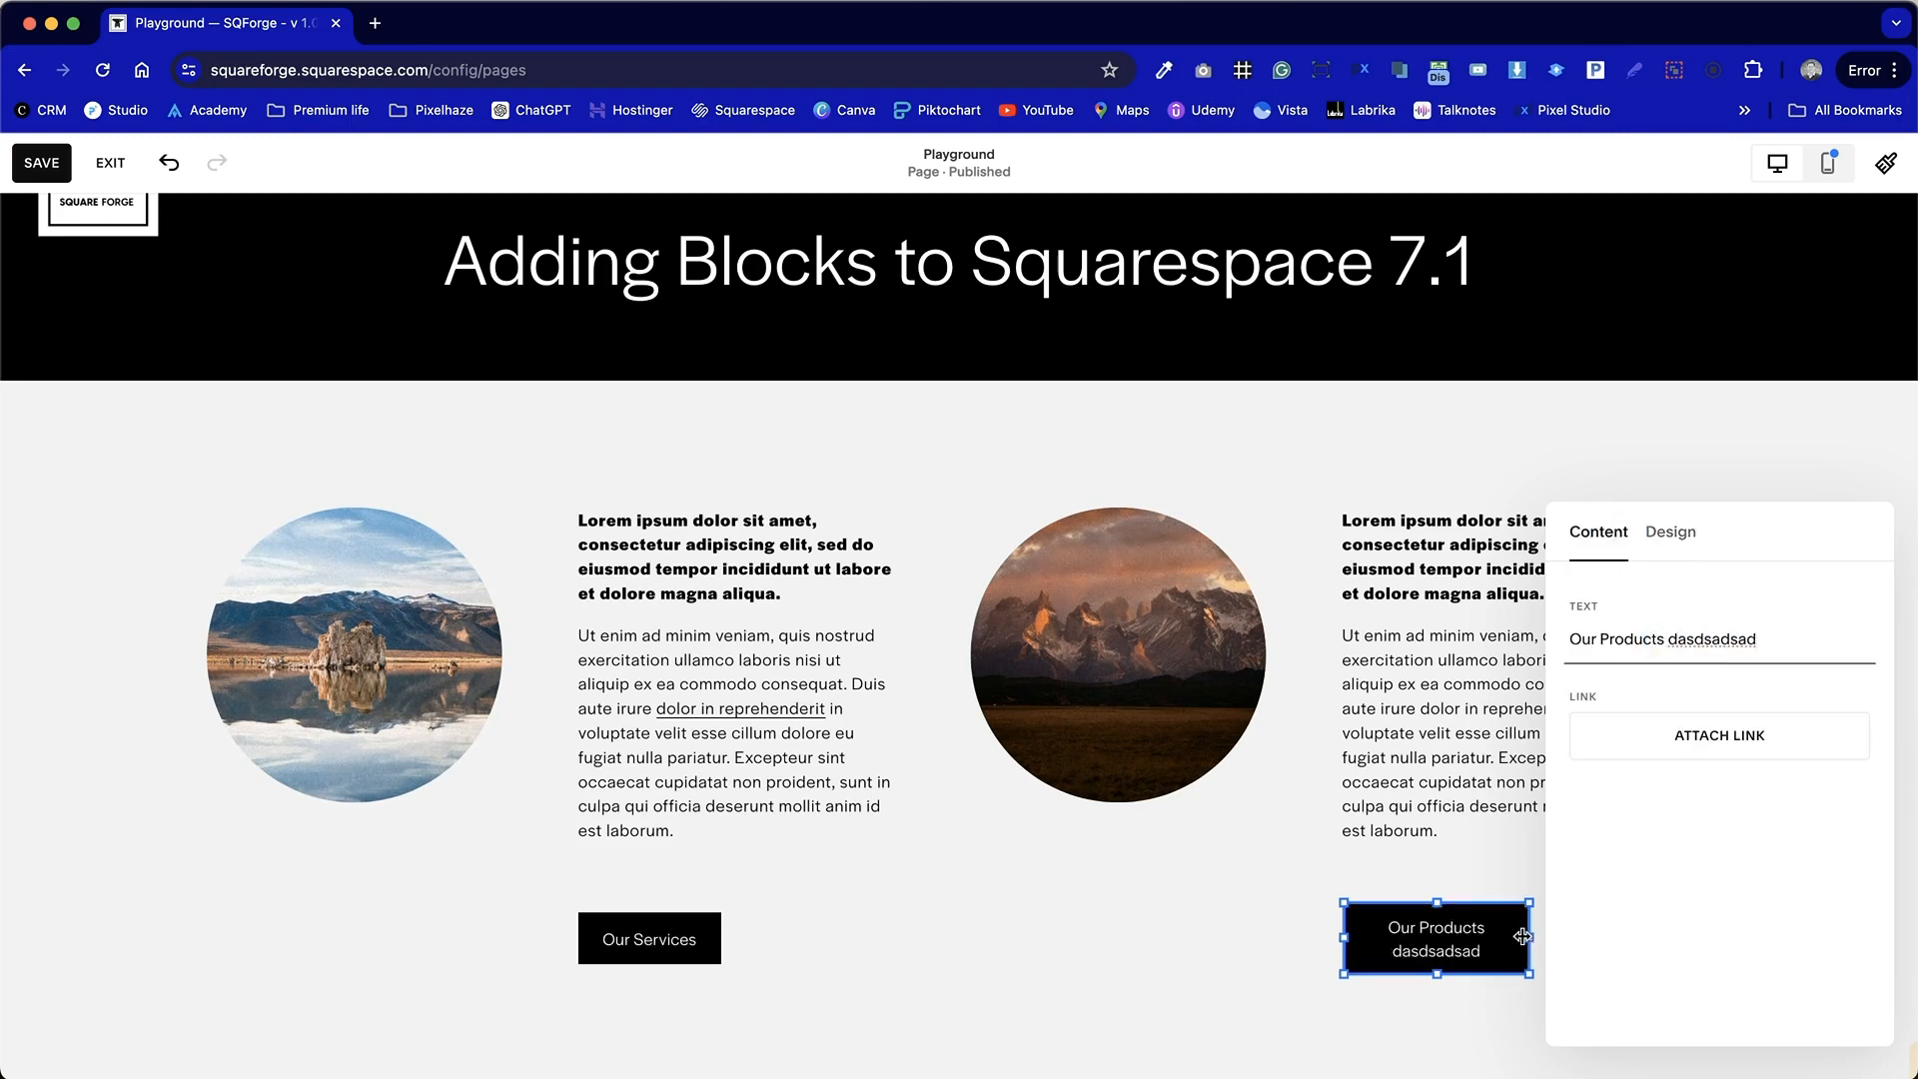
pyautogui.press('BackSpace')
pyautogui.press('BackSpace')
pyautogui.press('BackSpace')
pyautogui.press('BackSpace')
pyautogui.press('BackSpace')
pyautogui.press('BackSpace')
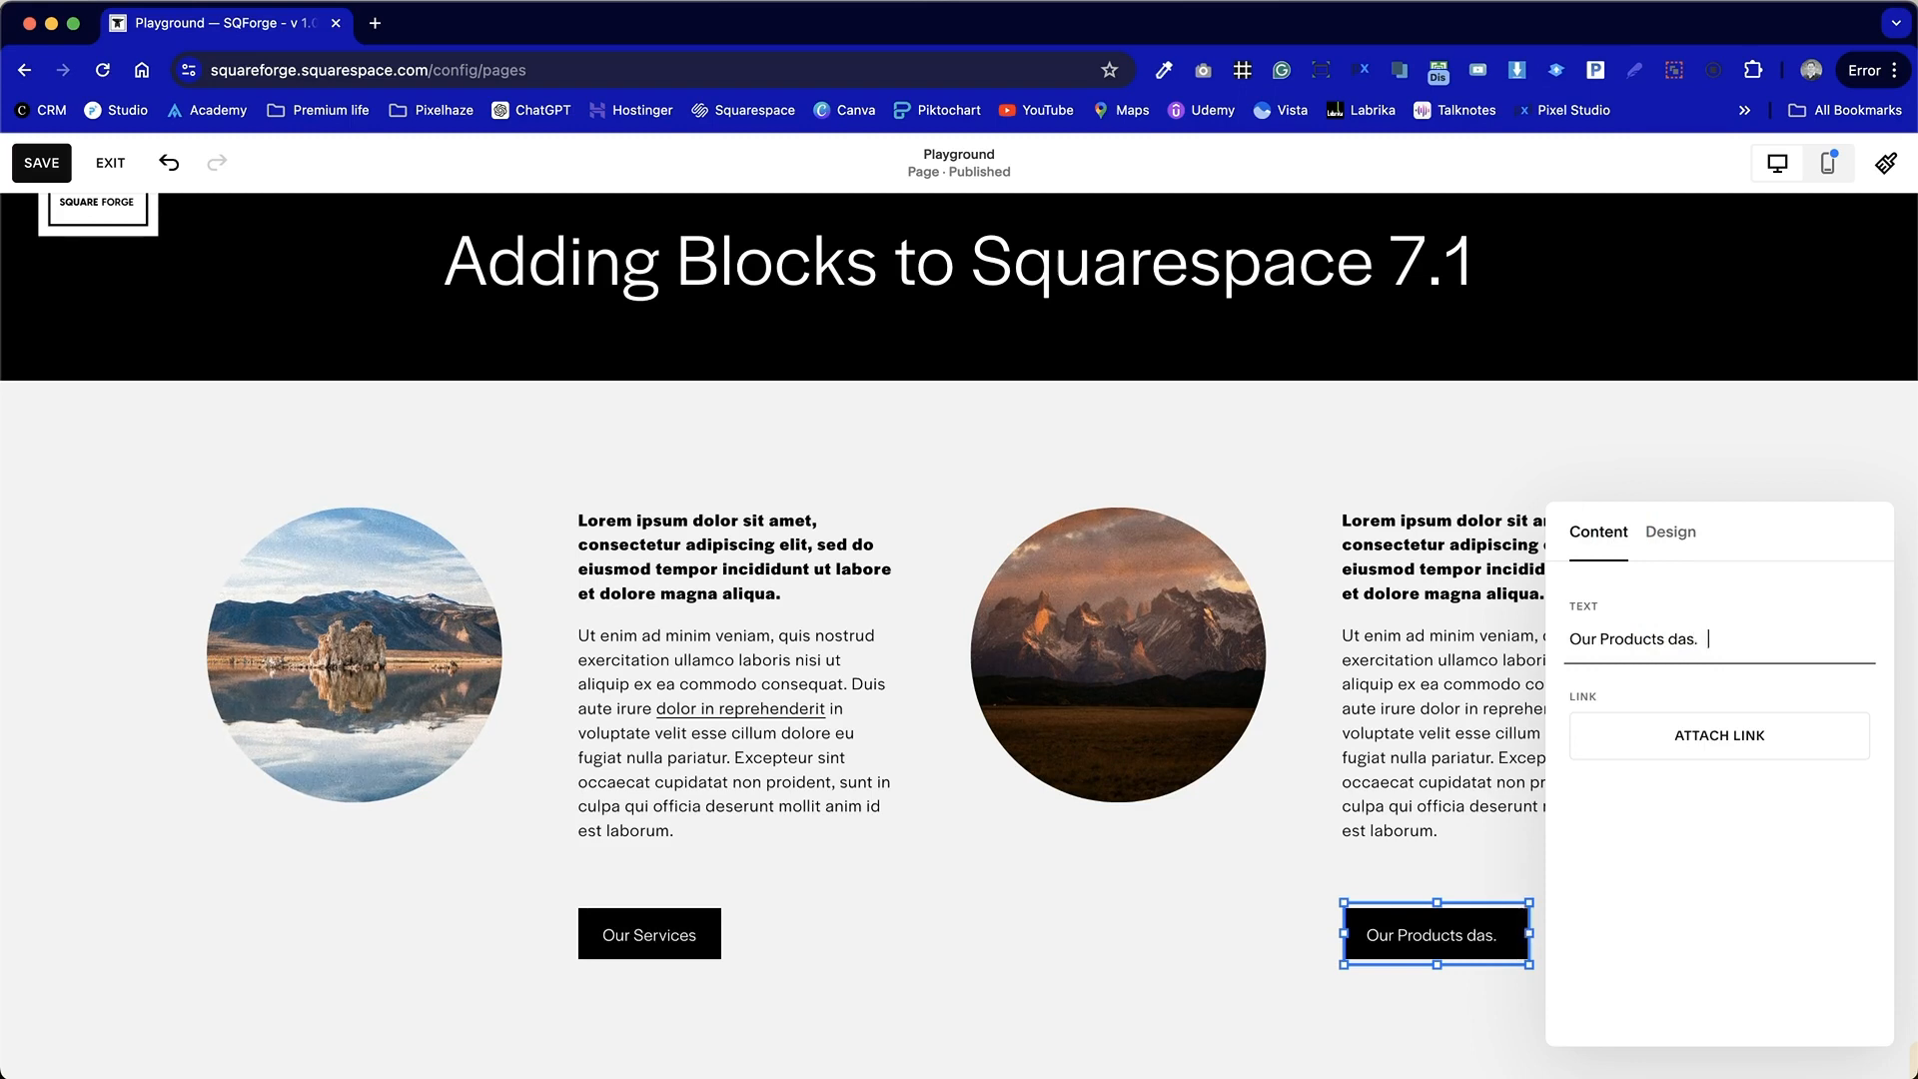
# Step: Try appending "sdcds" to the second button's text and delete the added letters again
pyautogui.write('sdcds')
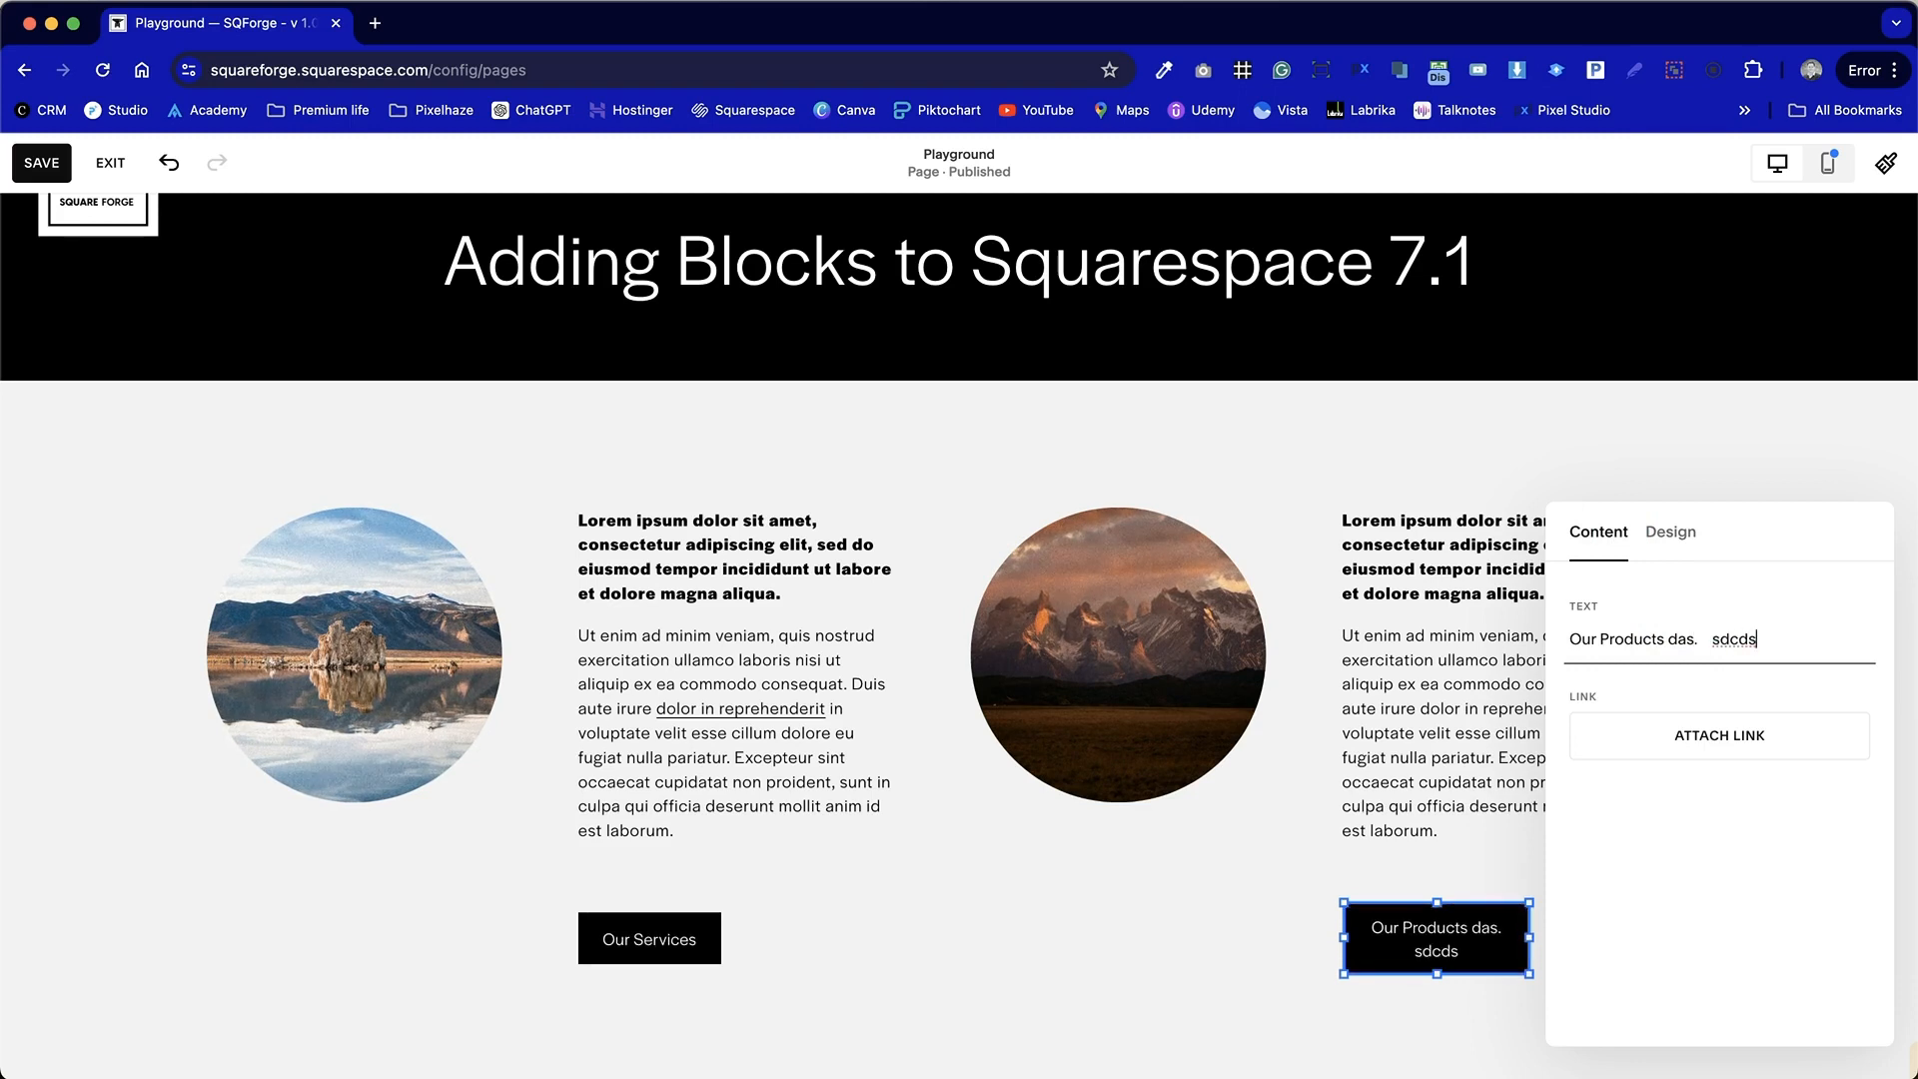
pyautogui.press('BackSpace')
pyautogui.press('BackSpace')
pyautogui.press('BackSpace')
pyautogui.press('BackSpace')
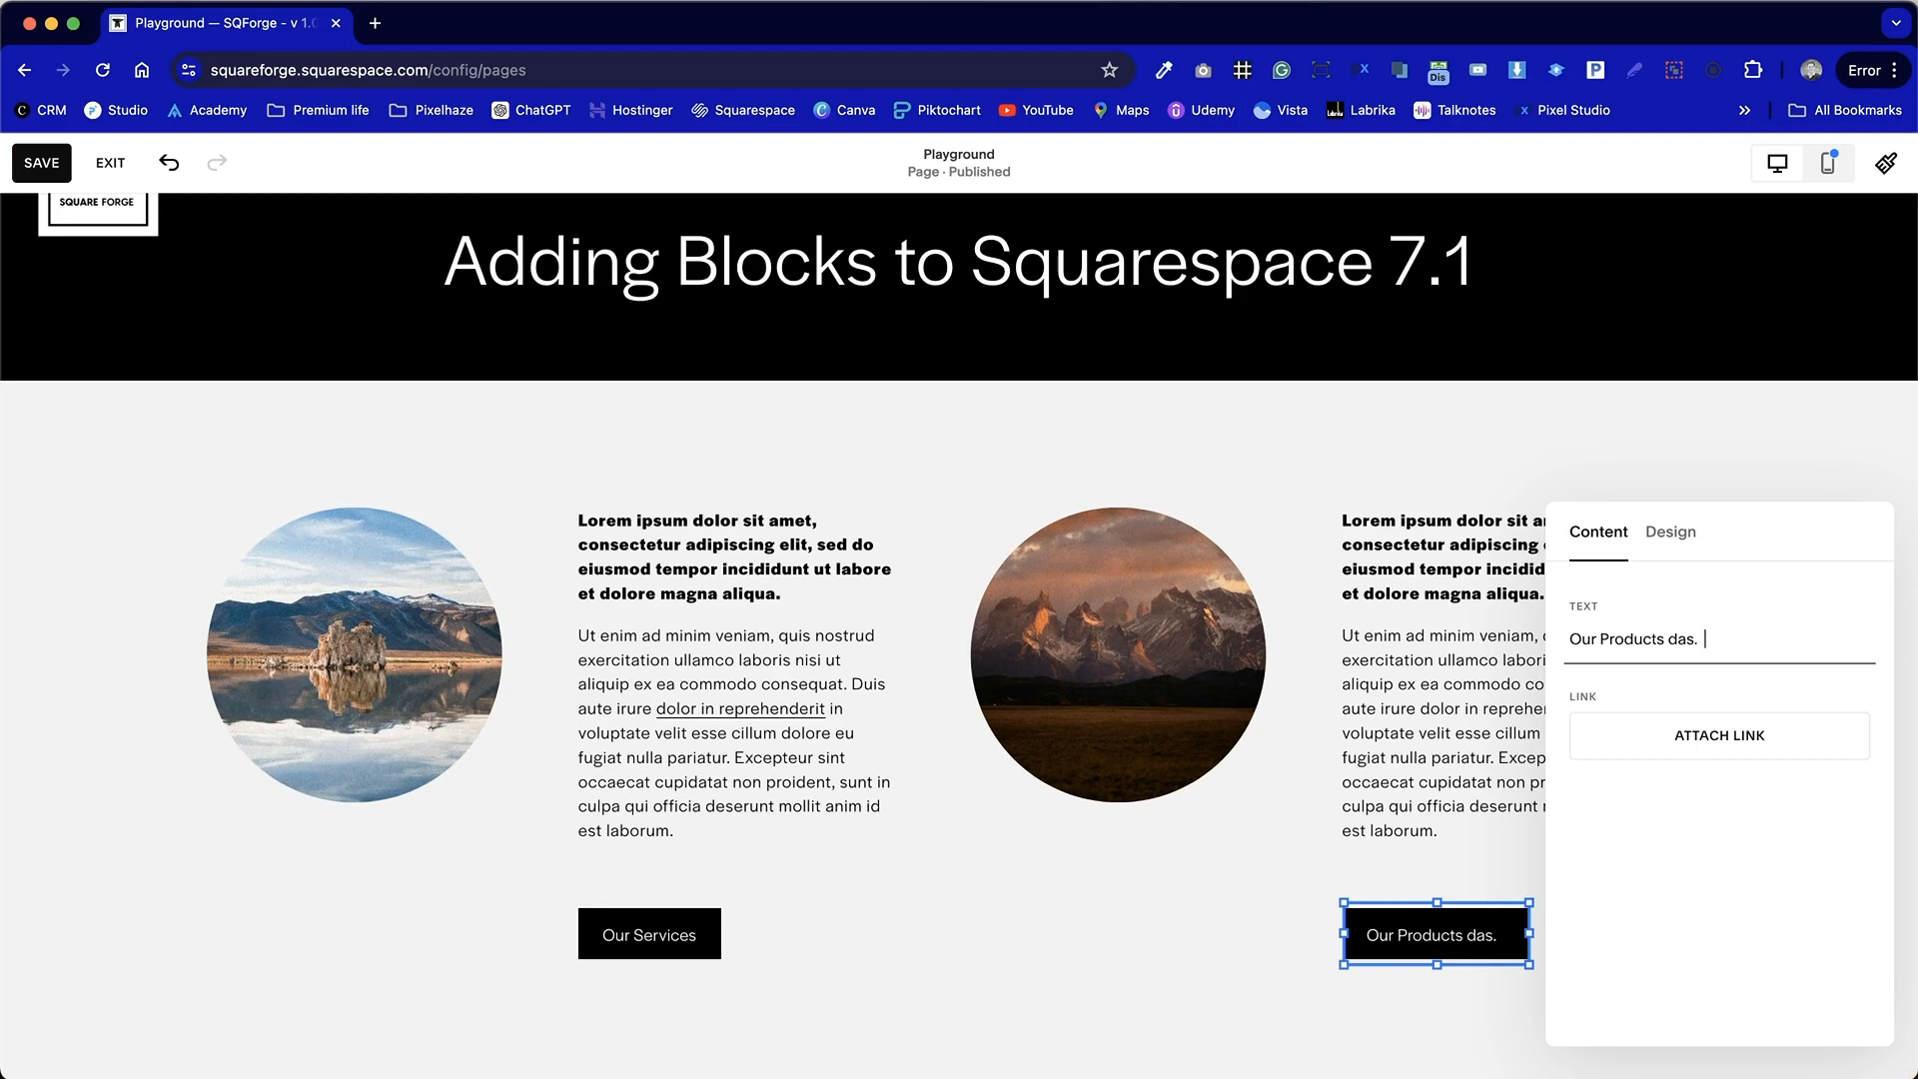
# Step: Widen the second button's block to the full width of the text column and check its Fit sizing settings
pyautogui.click(1277, 956)
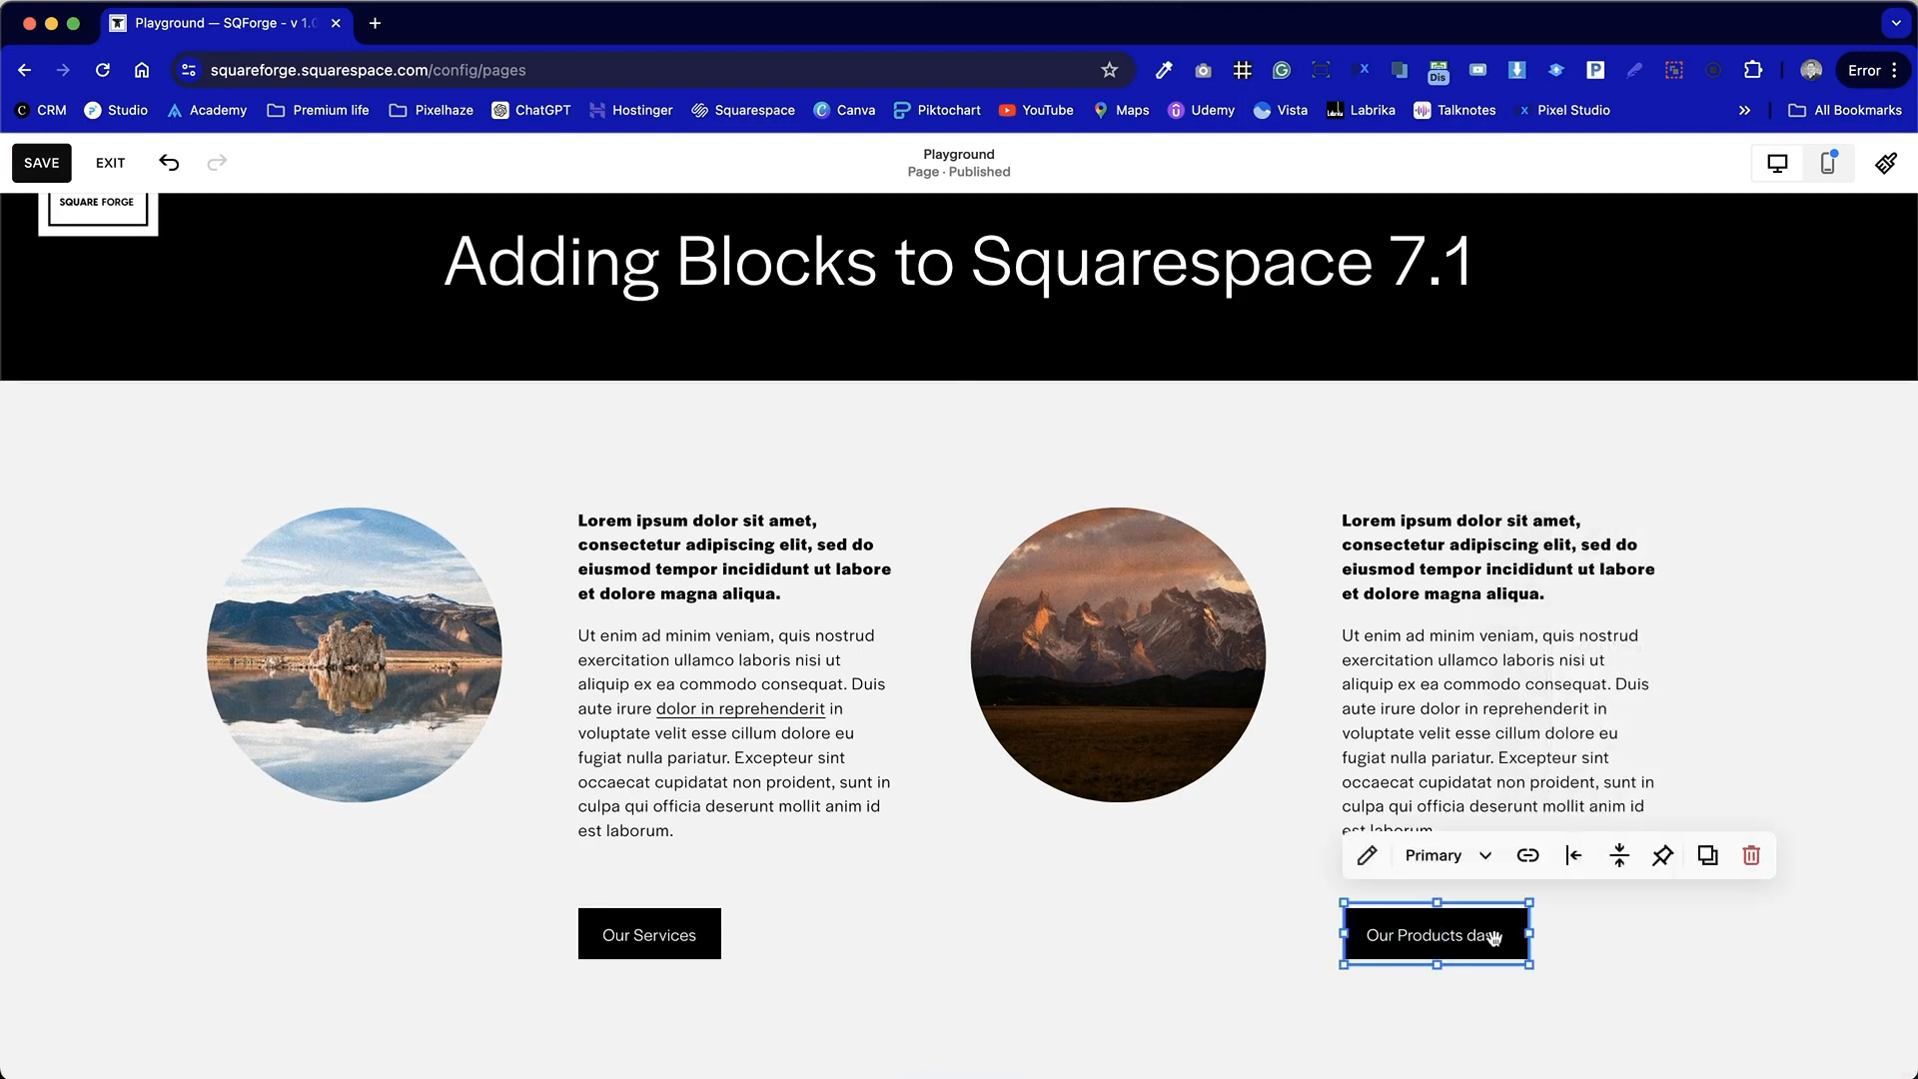
pyautogui.moveTo(1525, 937); pyautogui.dragTo(1659, 938)
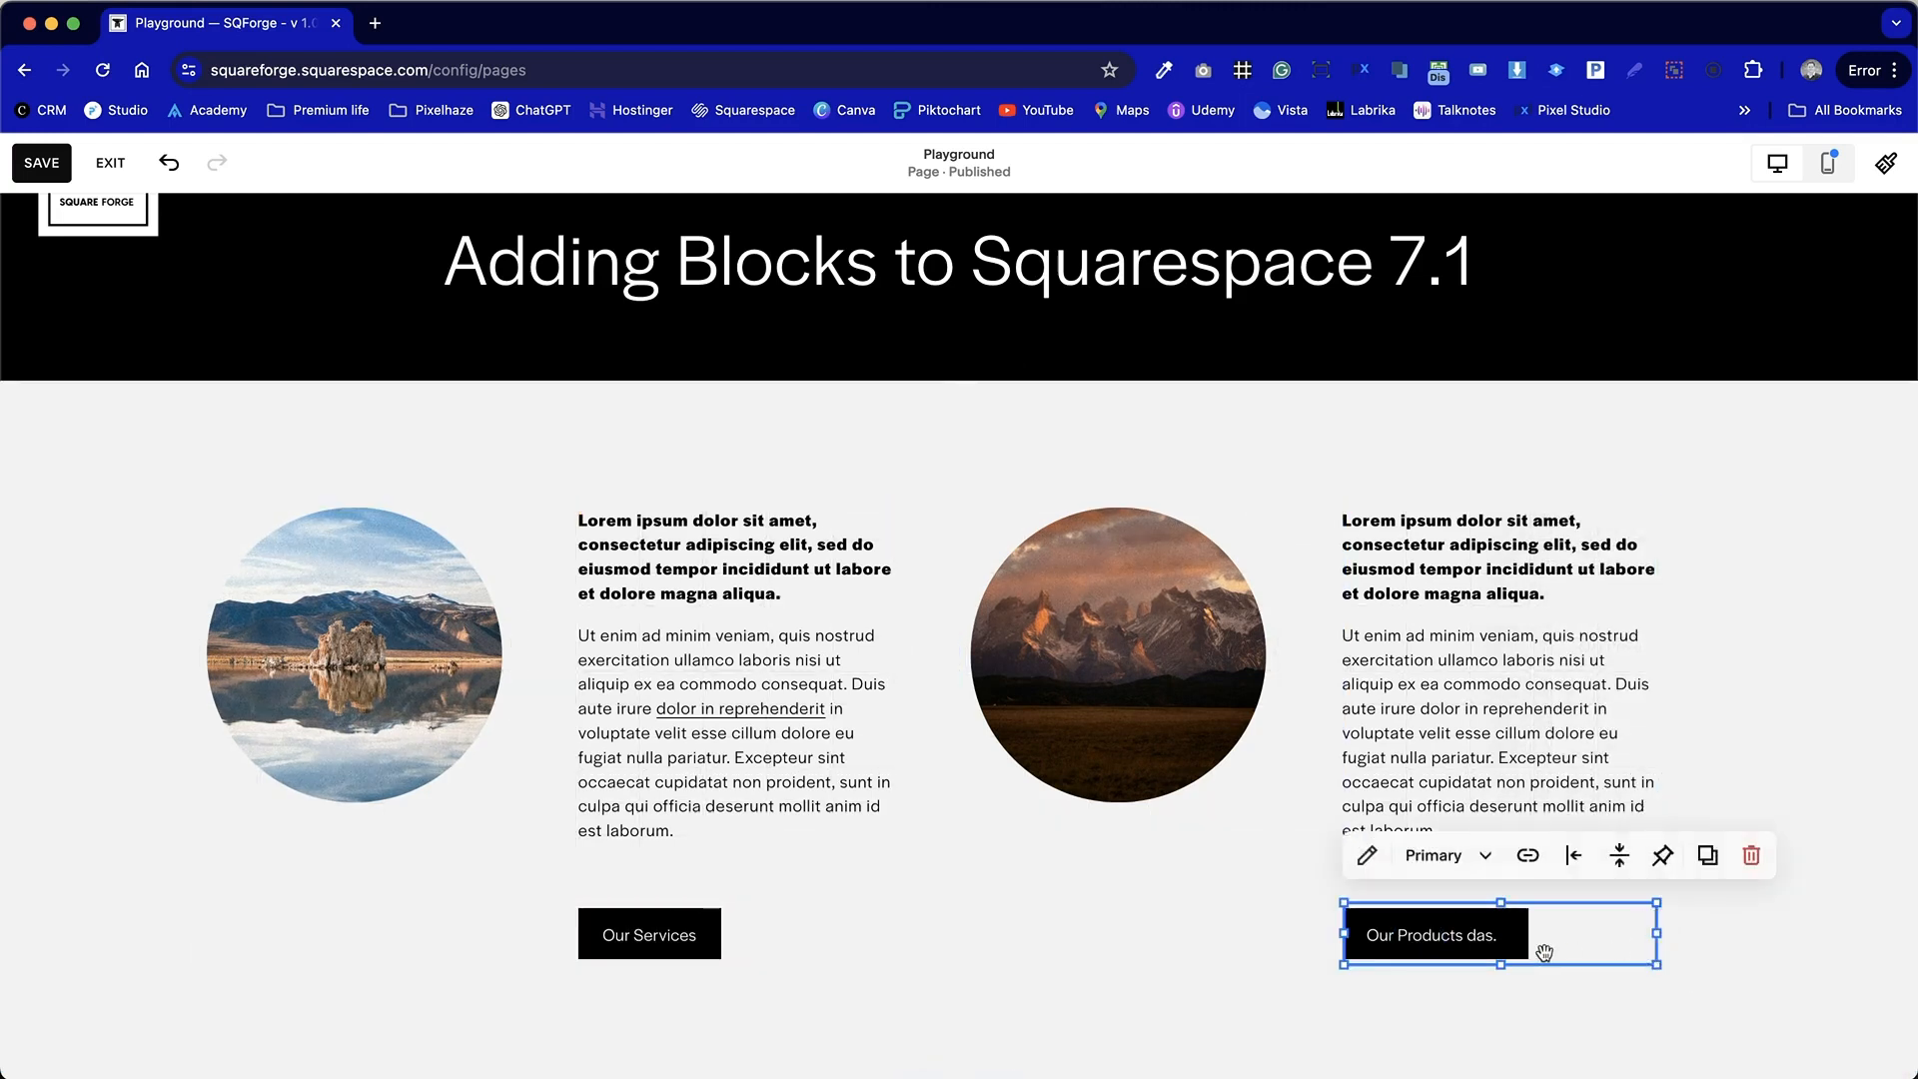
pyautogui.doubleClick(1549, 949)
pyautogui.click(1670, 530)
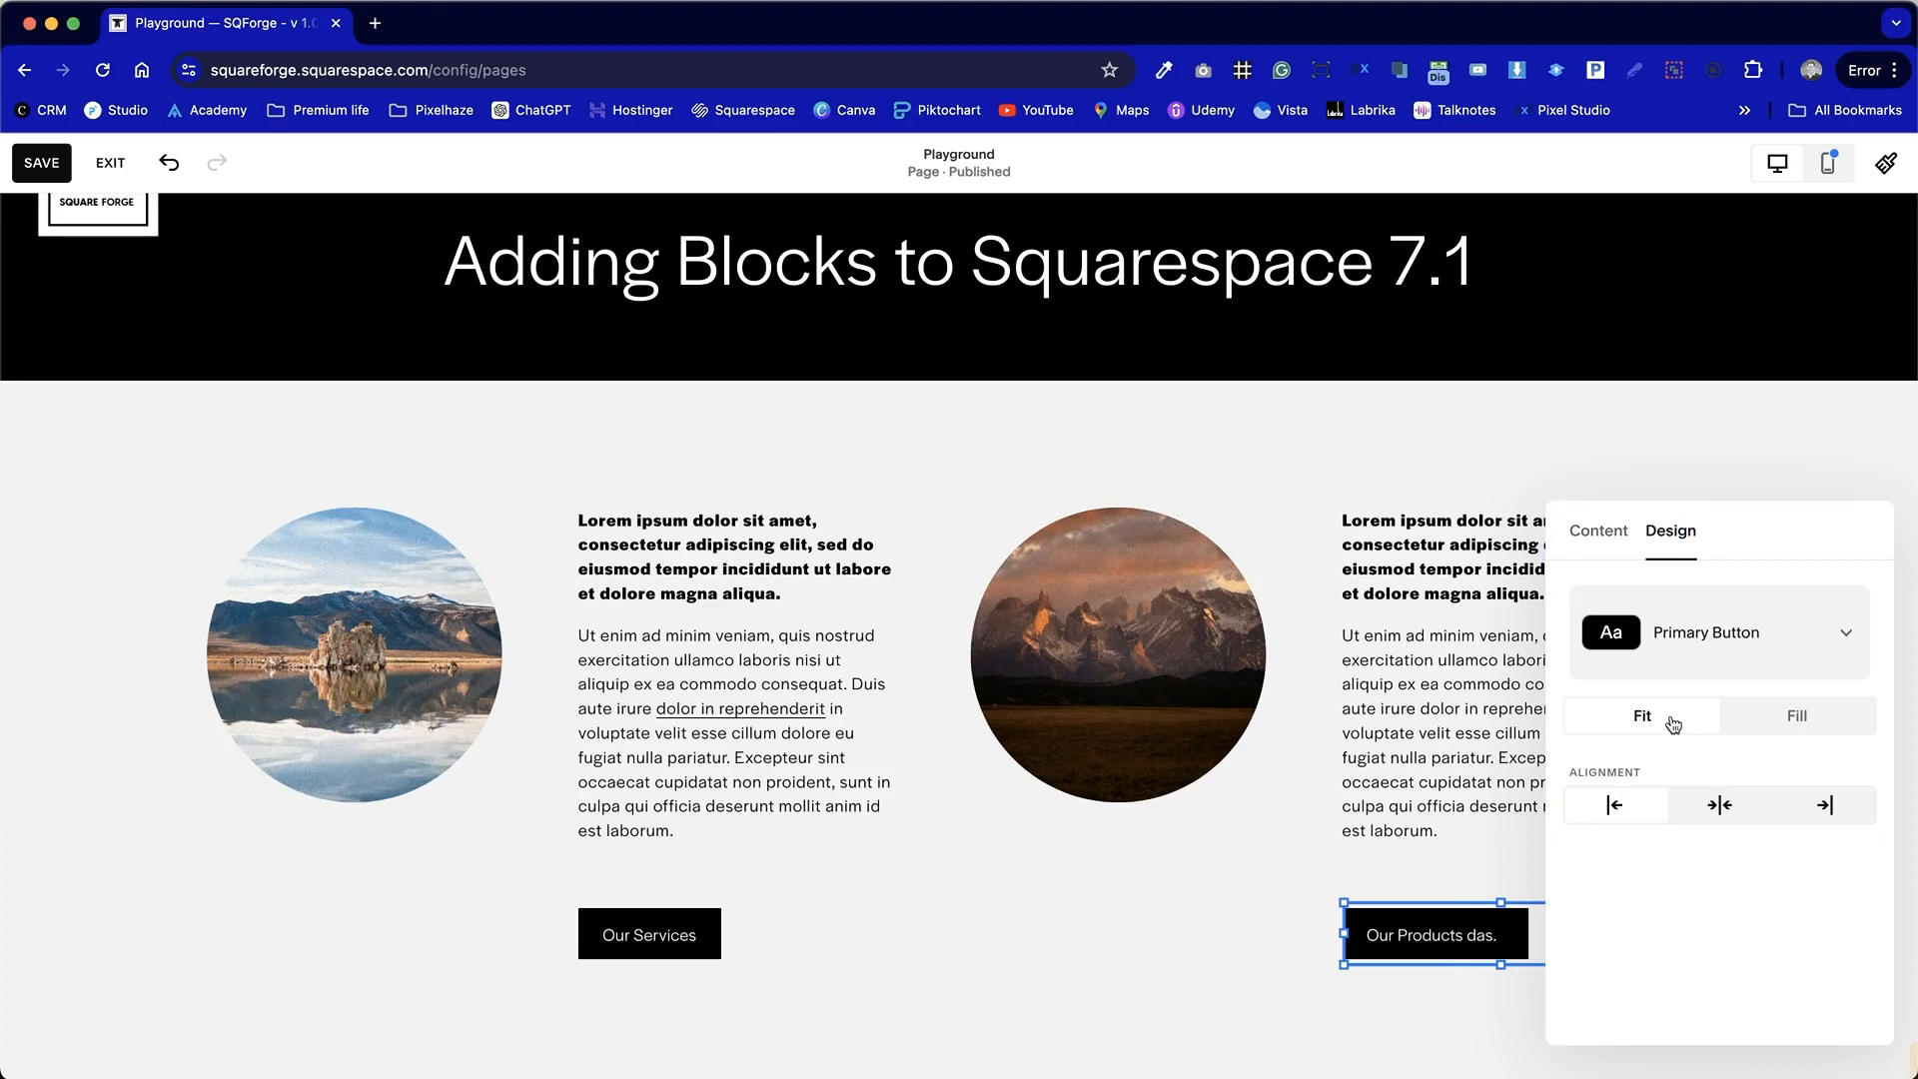
pyautogui.click(1452, 939)
# Step: Append "dssadasdsadsad" to the second button's "Our Products das." text
pyautogui.click(1598, 531)
pyautogui.click(1712, 625)
pyautogui.click(1725, 641)
pyautogui.write('dssadasdsadsad')
pyautogui.click(1233, 878)
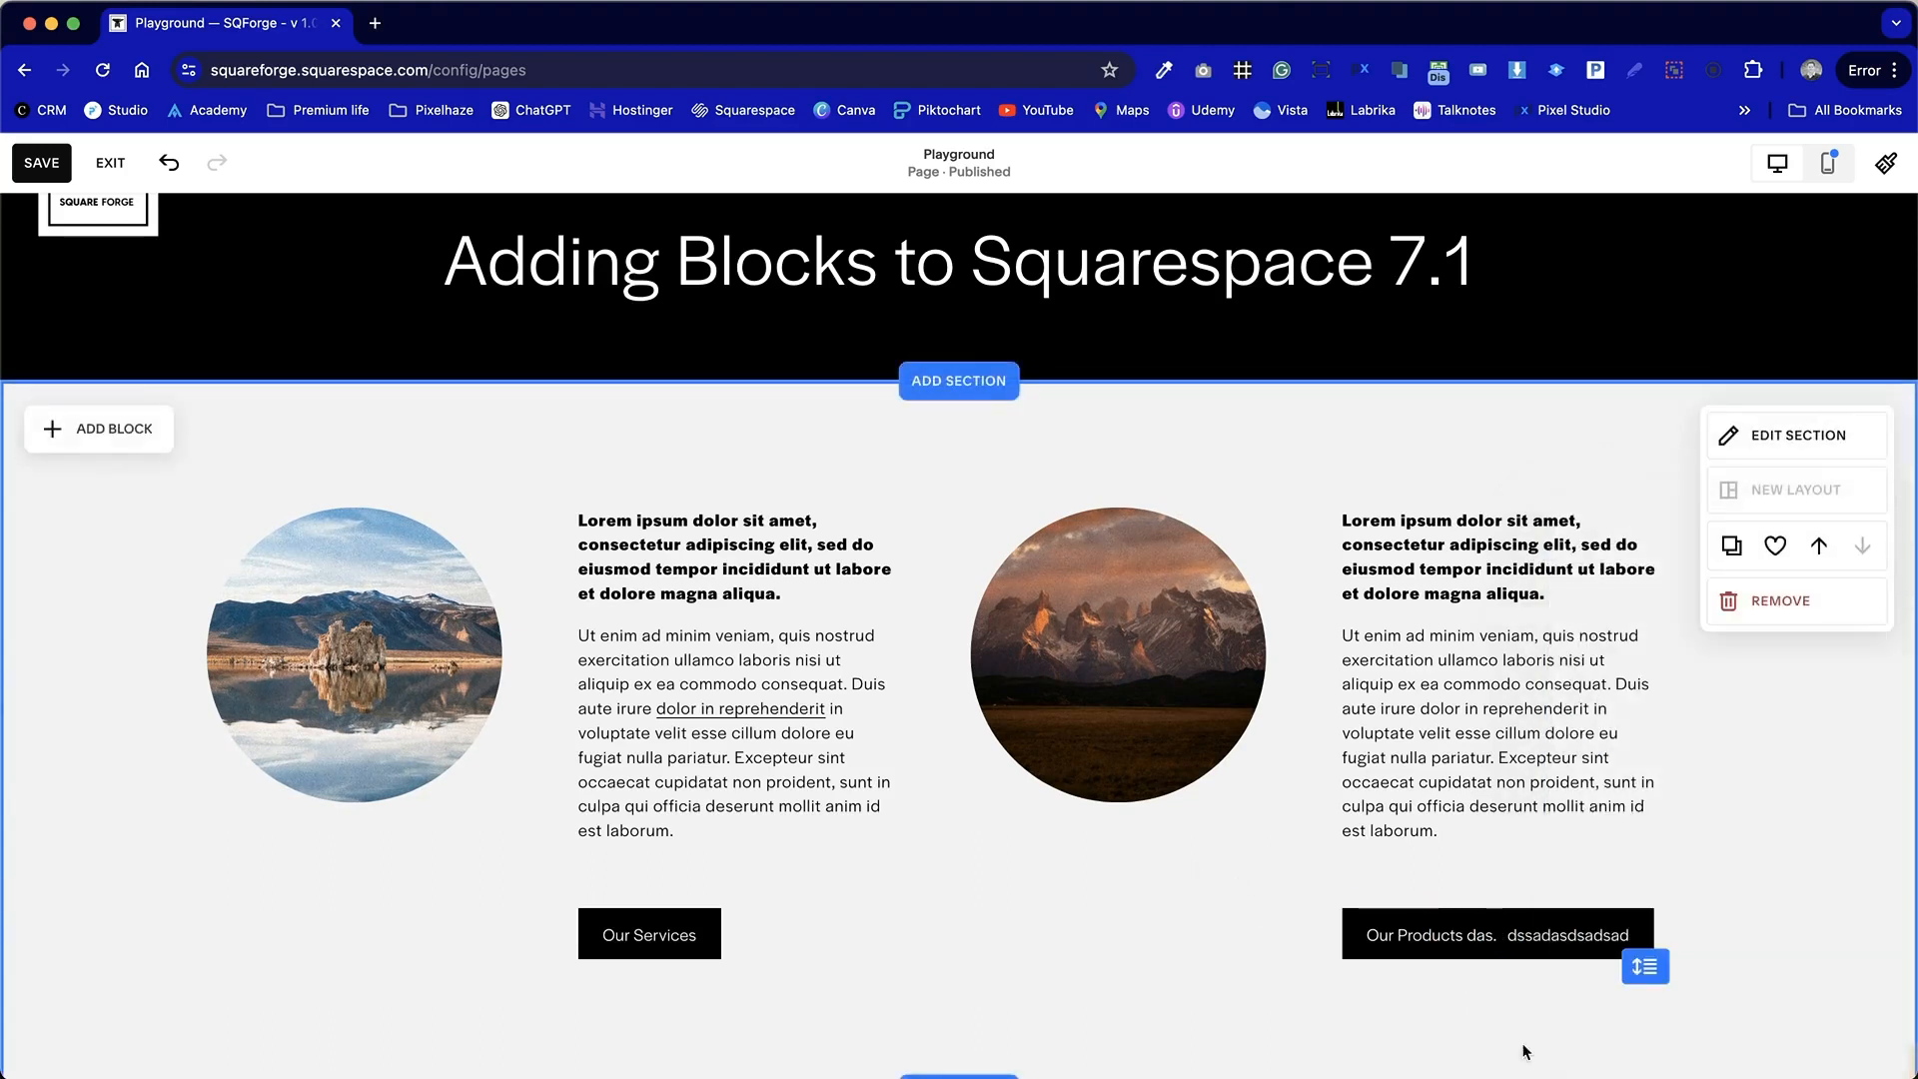
# Step: Widen the "Our Services" button's block to the full width of the first text column and set its sizing to Fill
pyautogui.click(1438, 934)
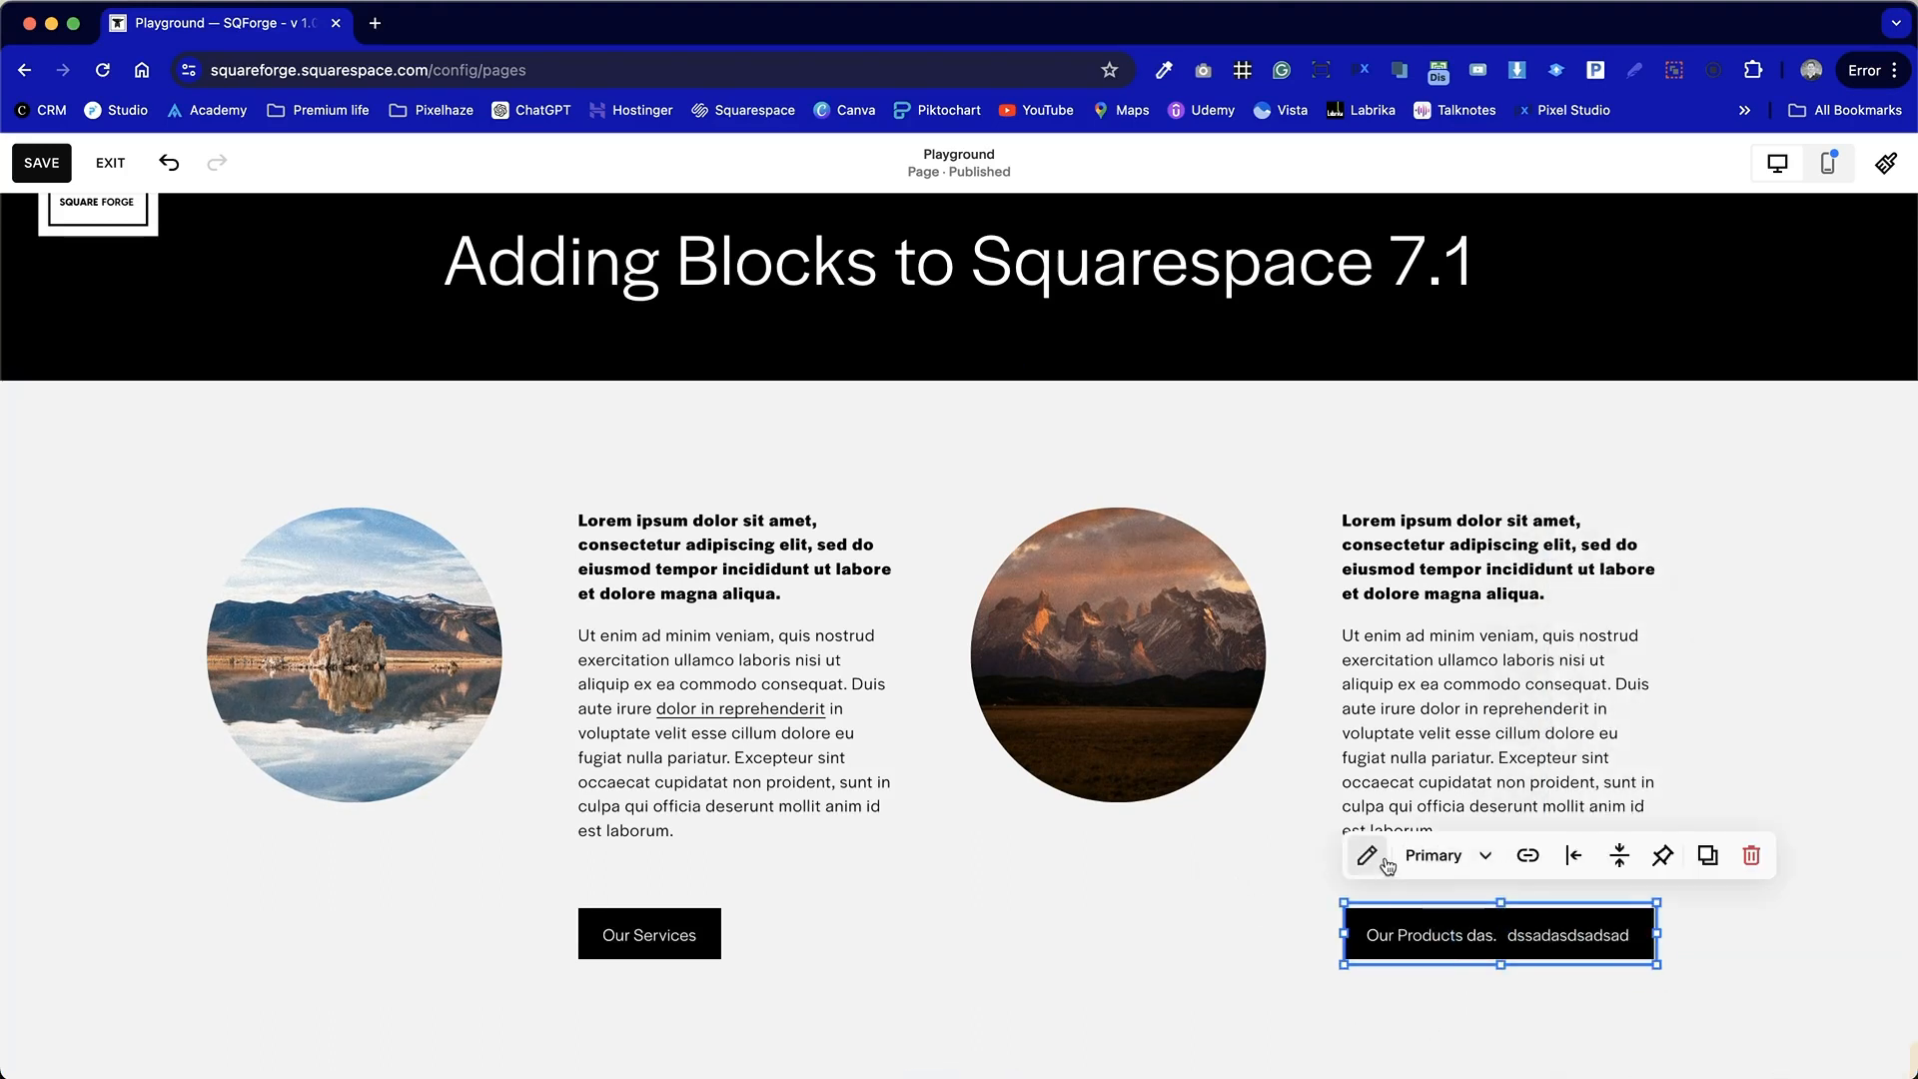
pyautogui.click(704, 934)
pyautogui.moveTo(765, 933); pyautogui.dragTo(892, 933)
pyautogui.click(604, 856)
pyautogui.click(1044, 531)
pyautogui.click(1162, 720)
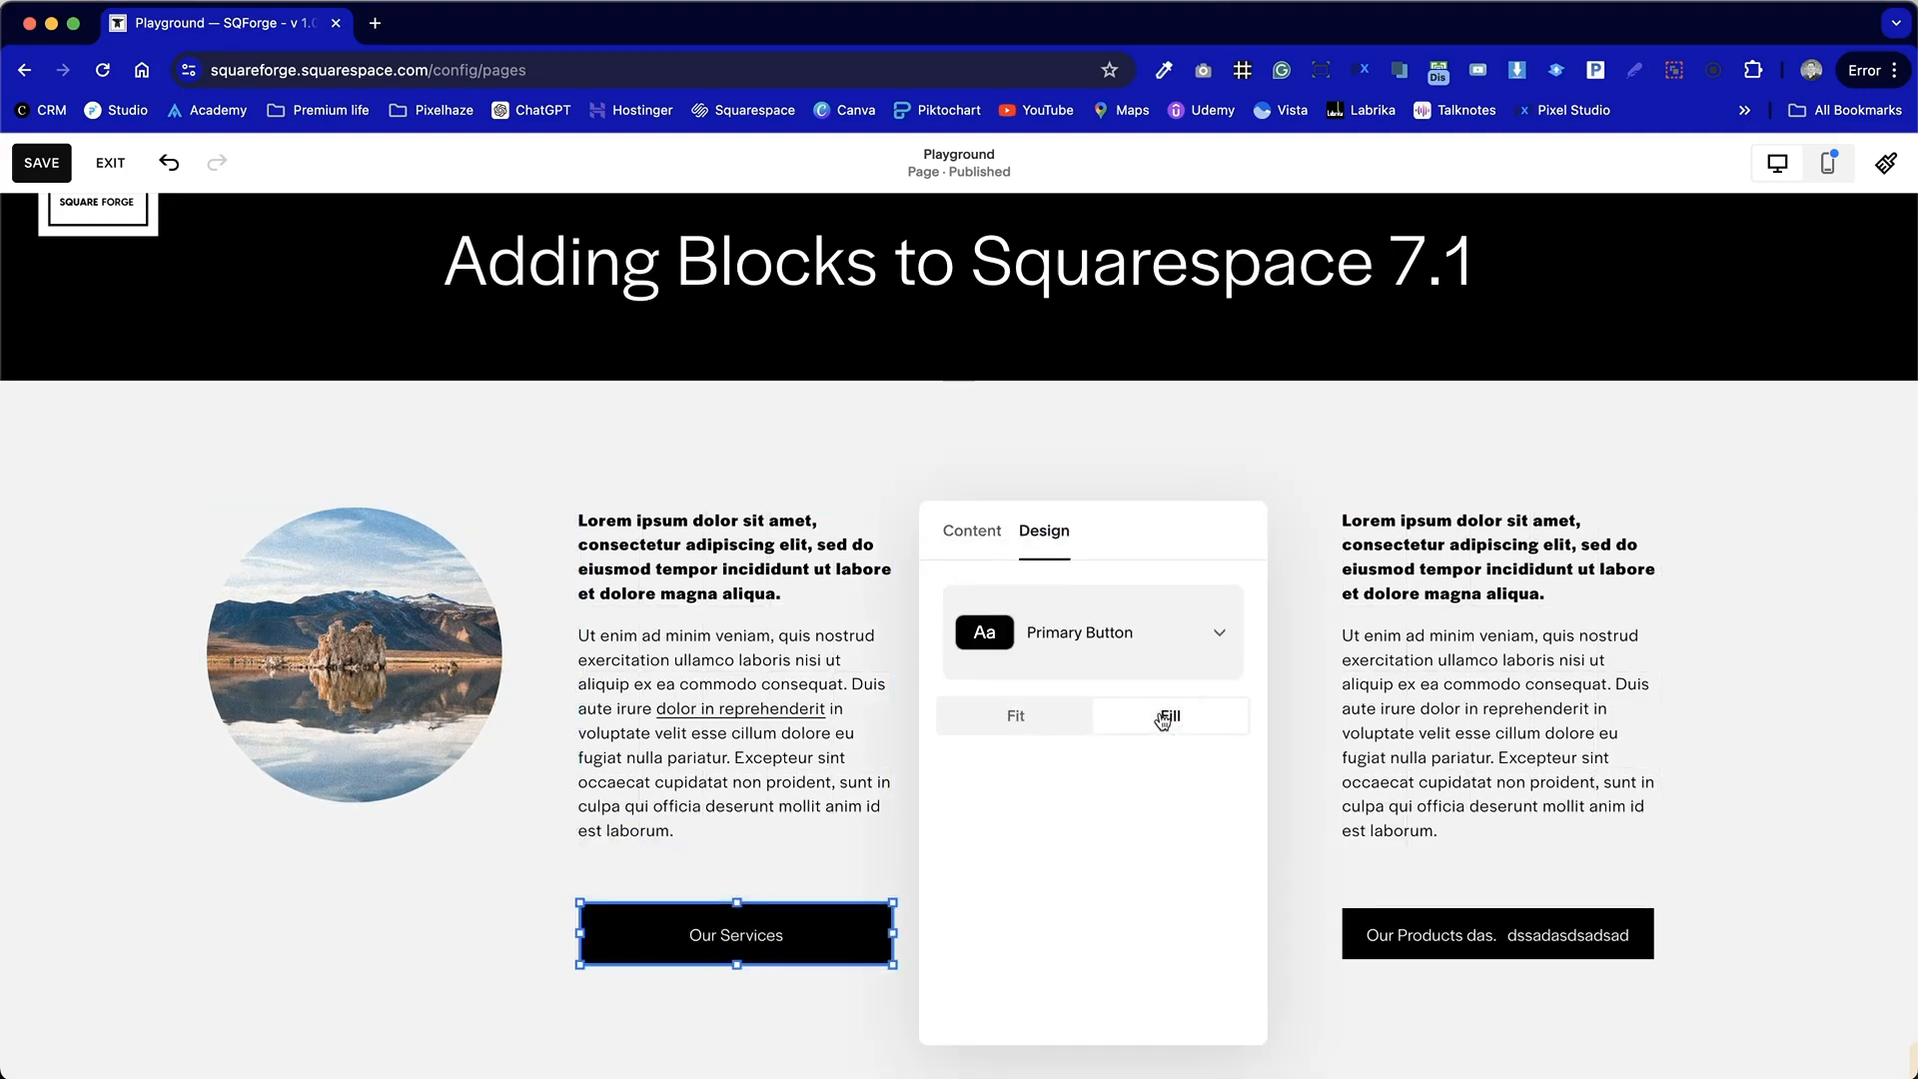
pyautogui.click(655, 999)
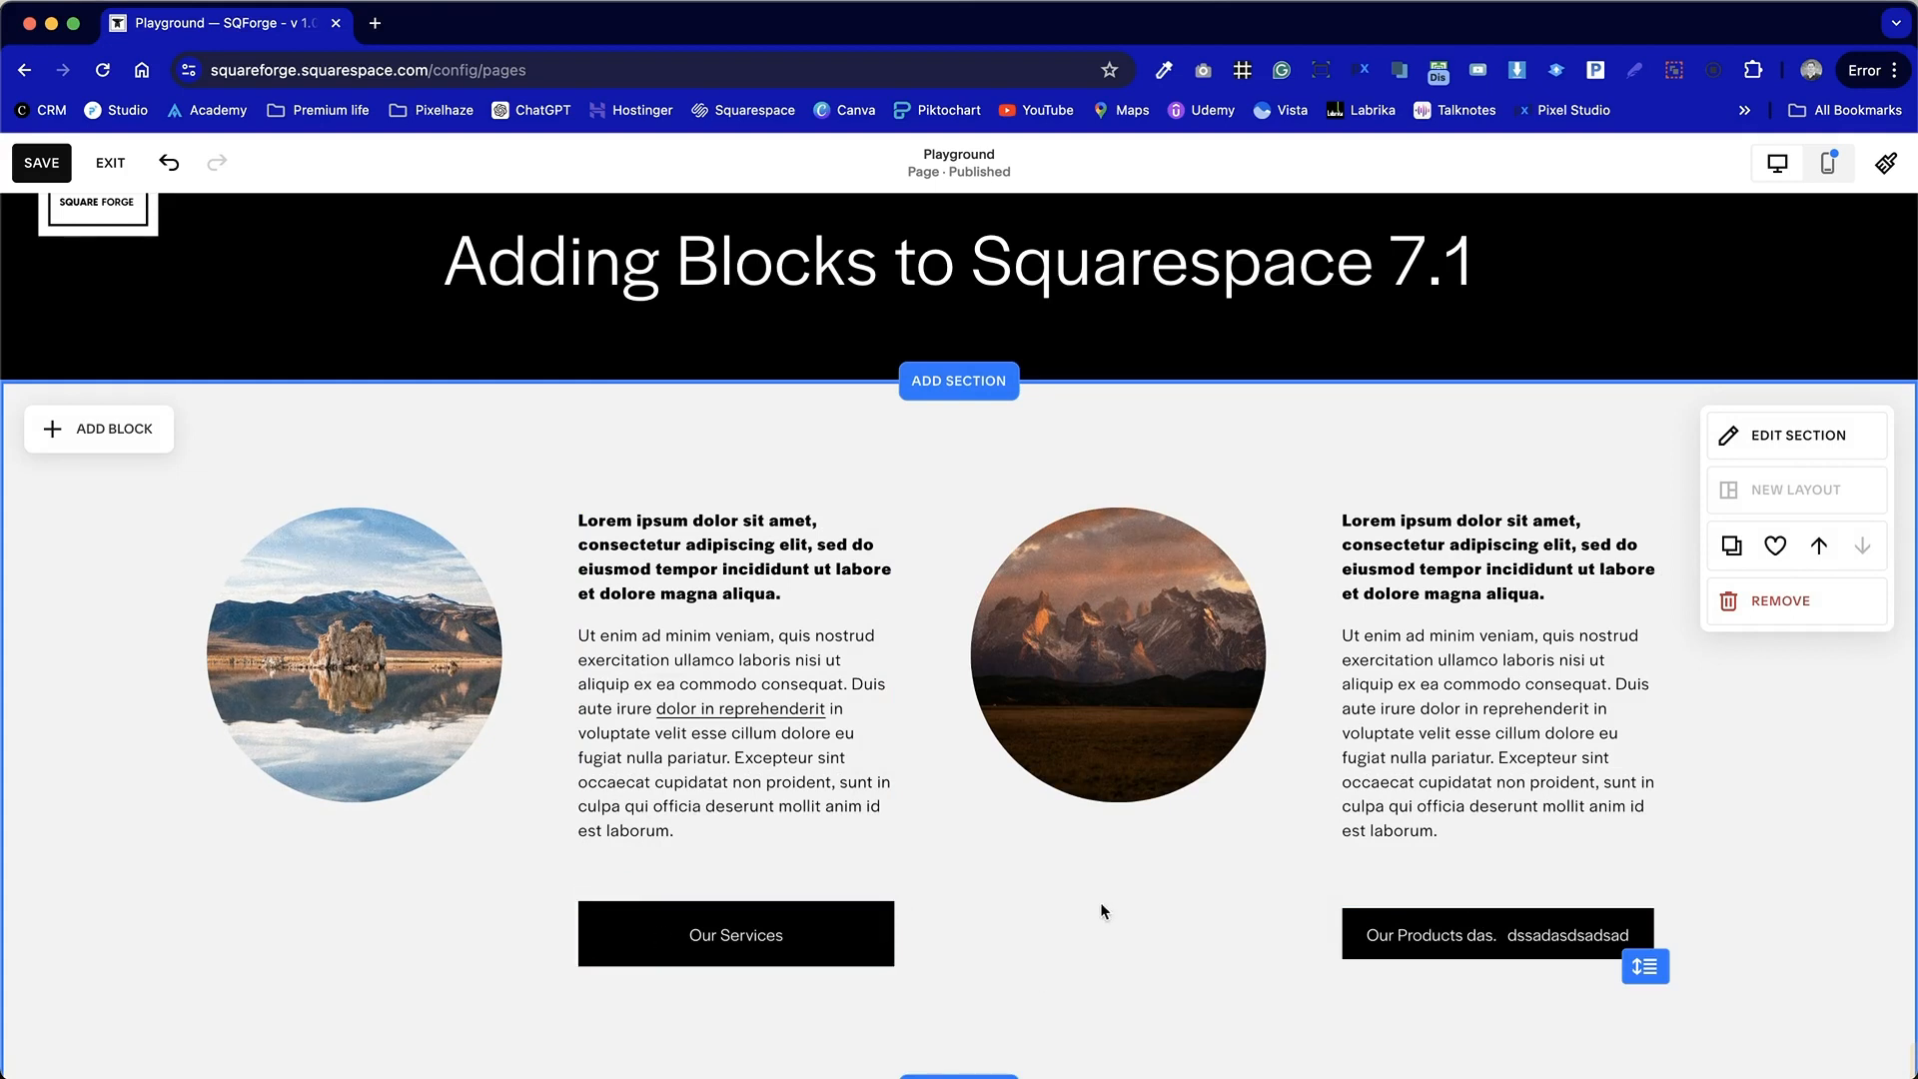
pyautogui.click(867, 929)
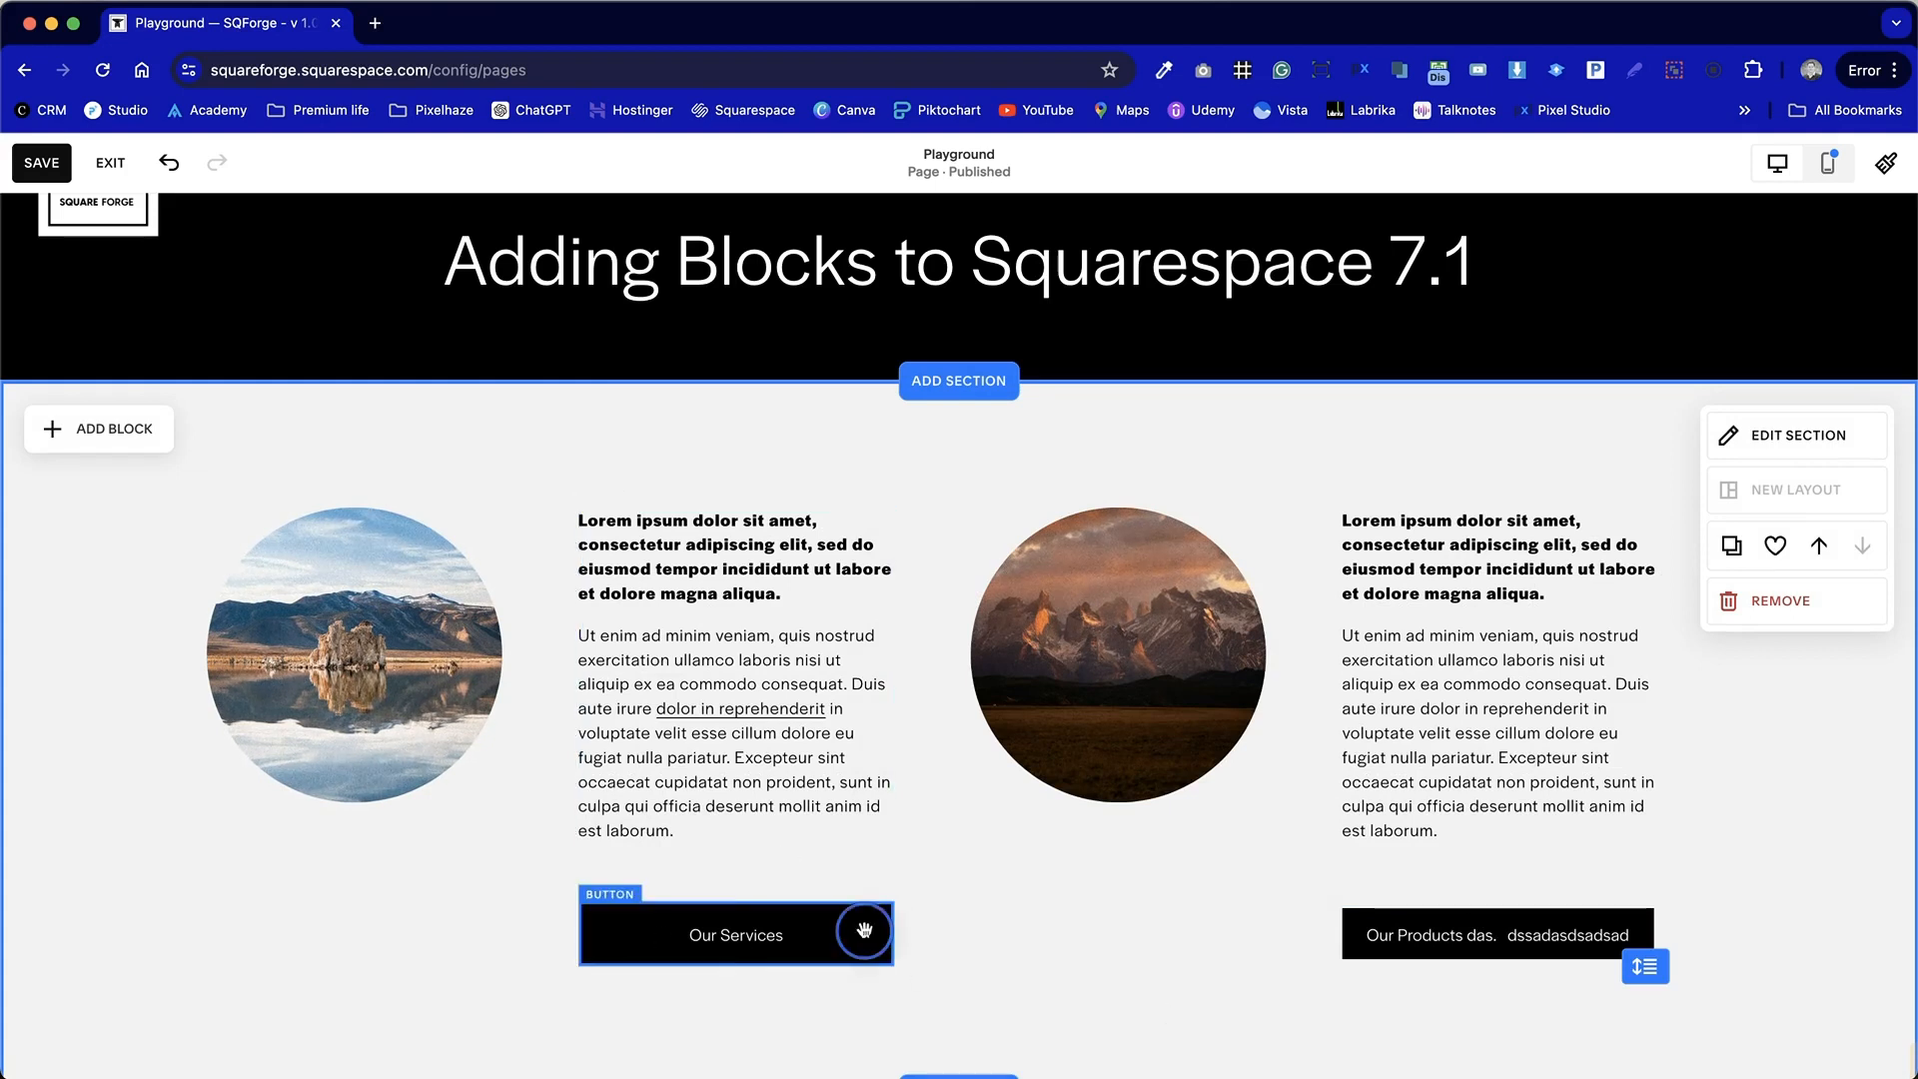
# Step: Set the "Our Services" button's sizing to Fit with left alignment and close its settings
pyautogui.click(607, 857)
pyautogui.click(1046, 529)
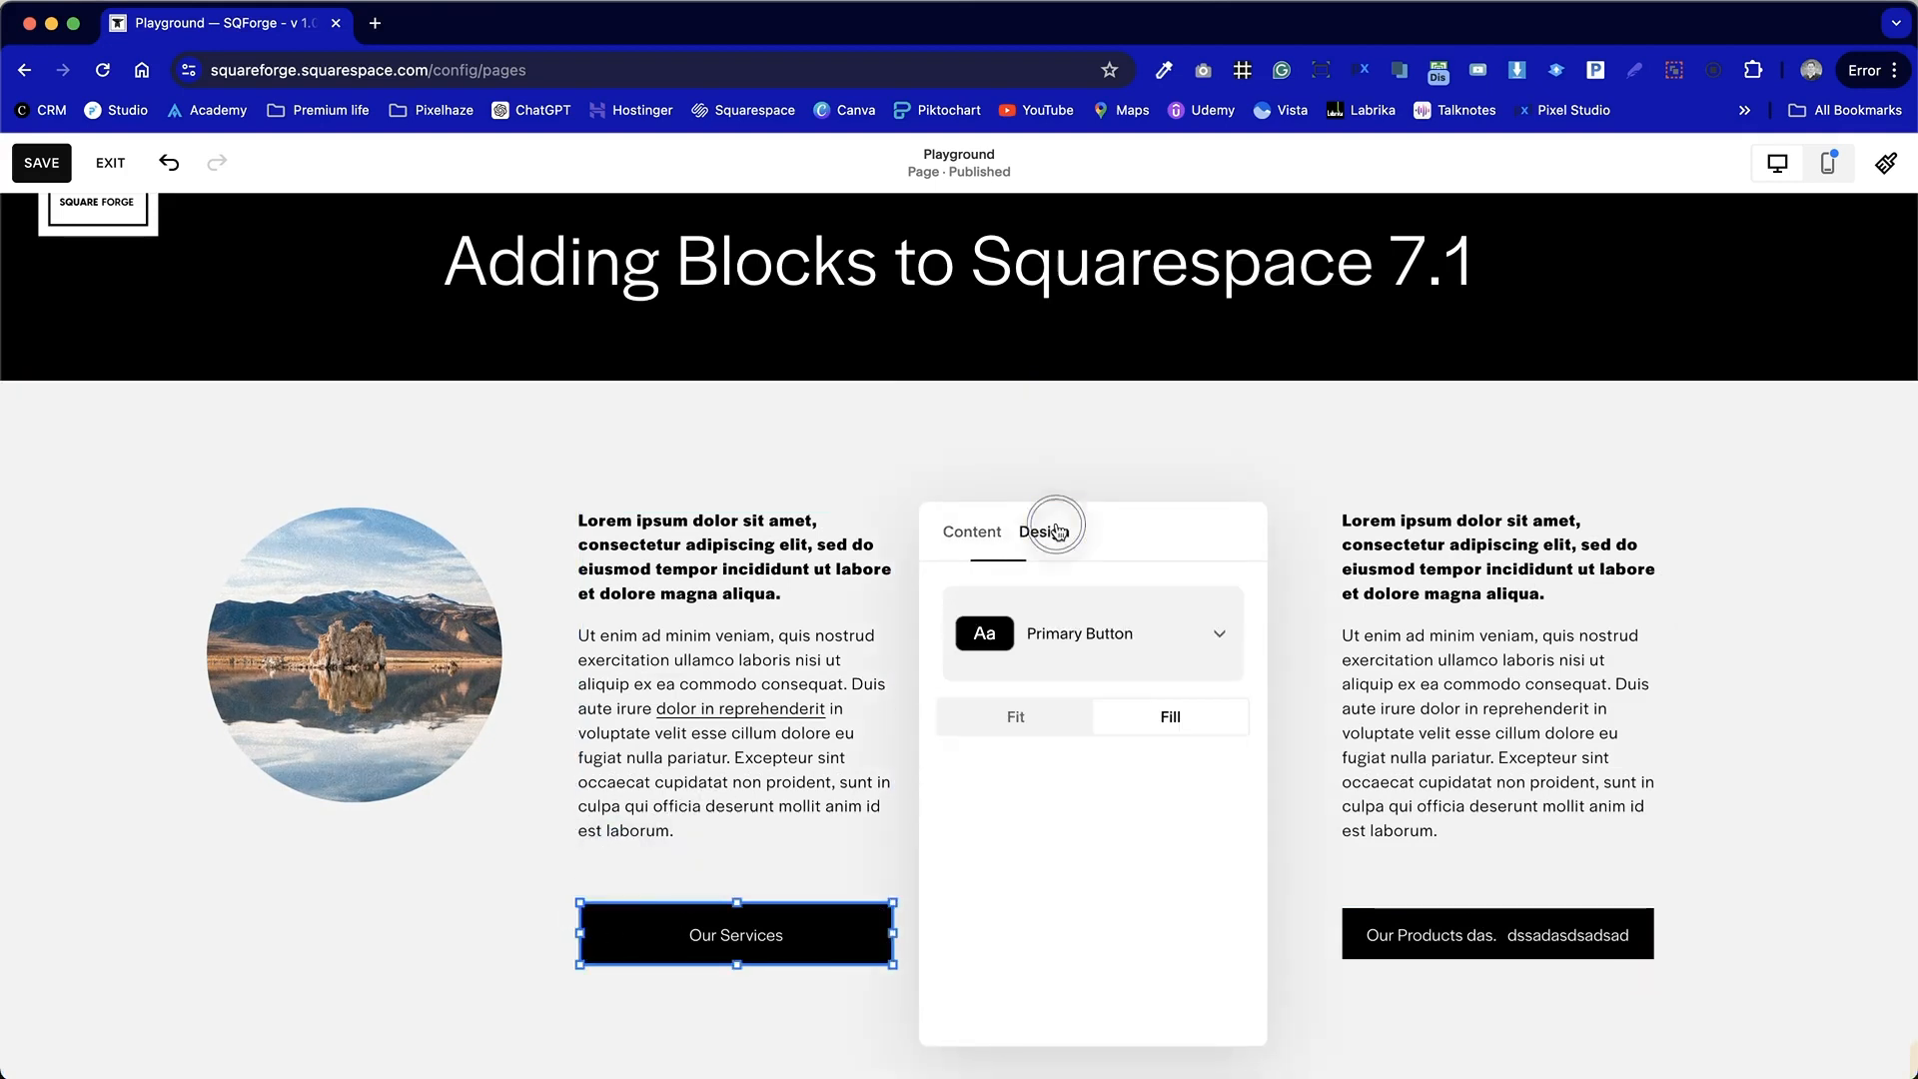
pyautogui.click(1011, 805)
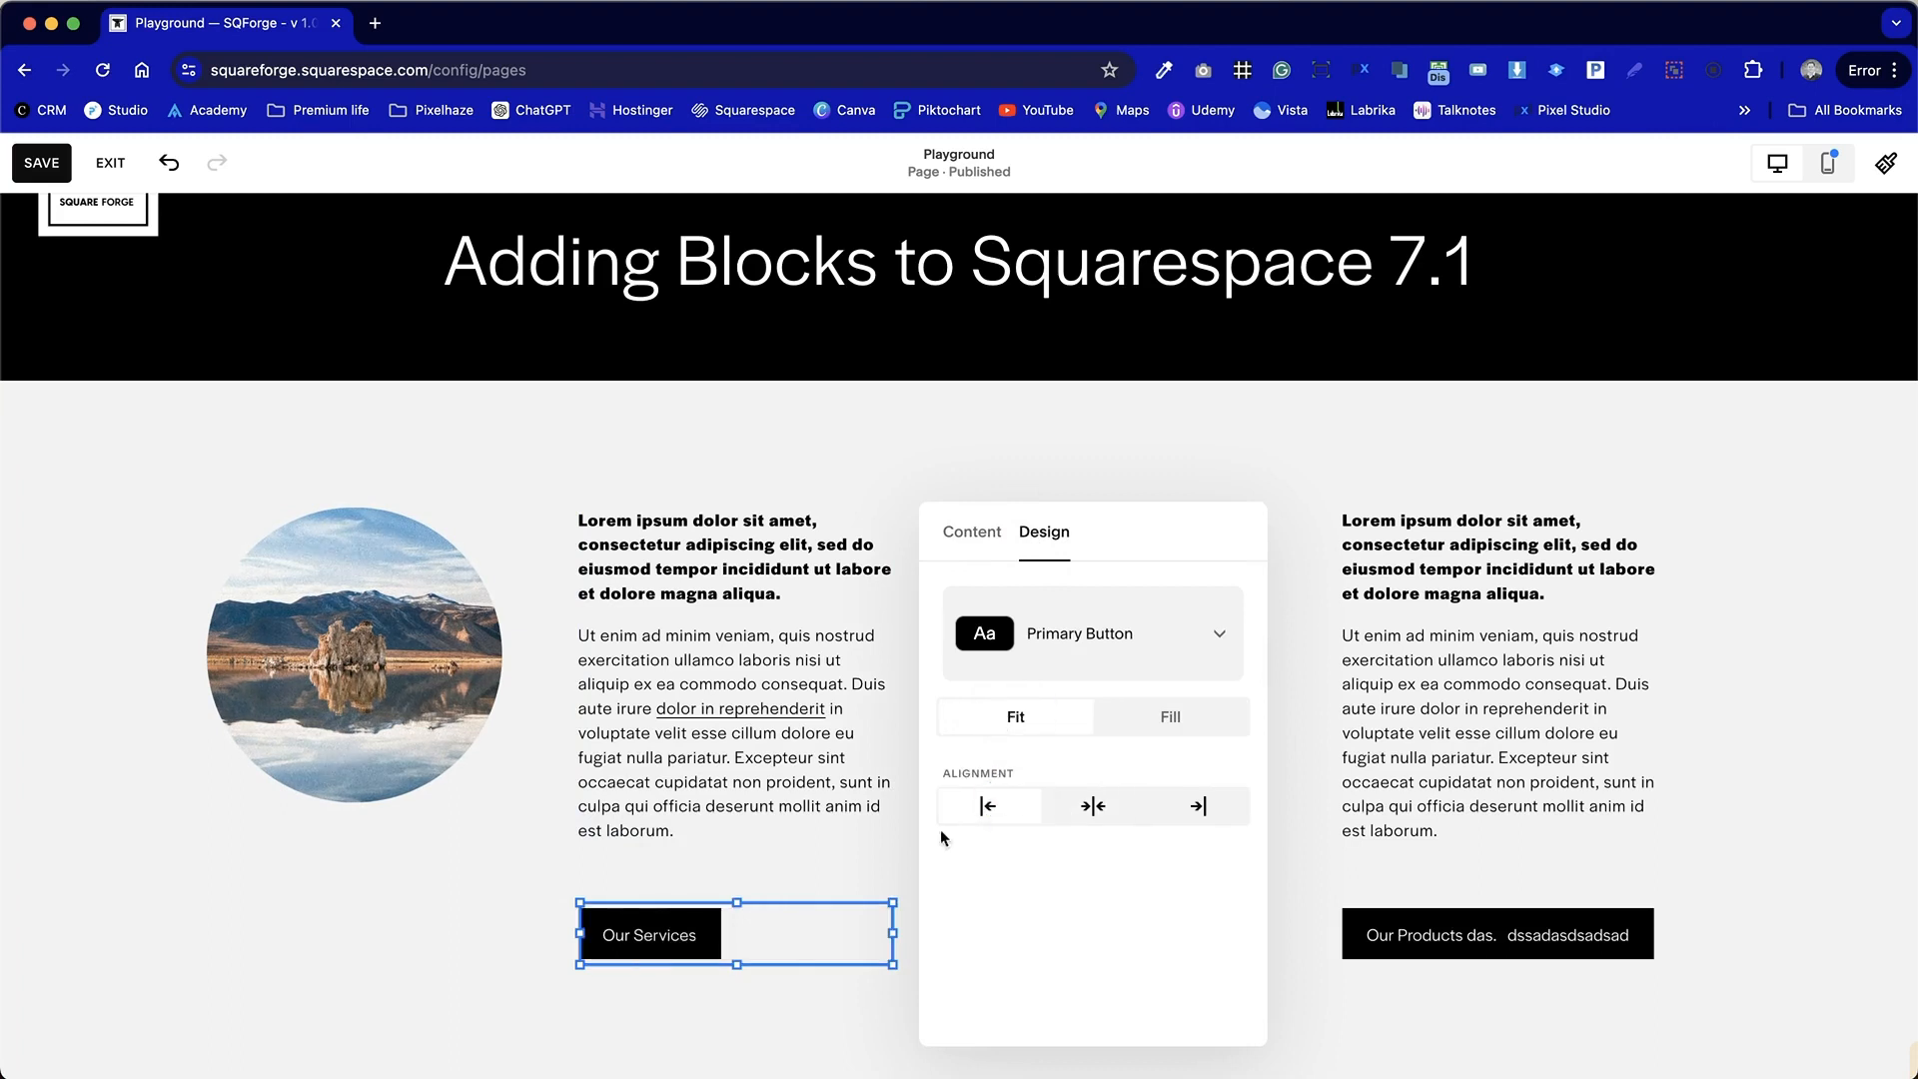
pyautogui.click(480, 954)
# Step: Remove the extra letters from the second button's text so it reads "Our Products"
pyautogui.doubleClick(1498, 934)
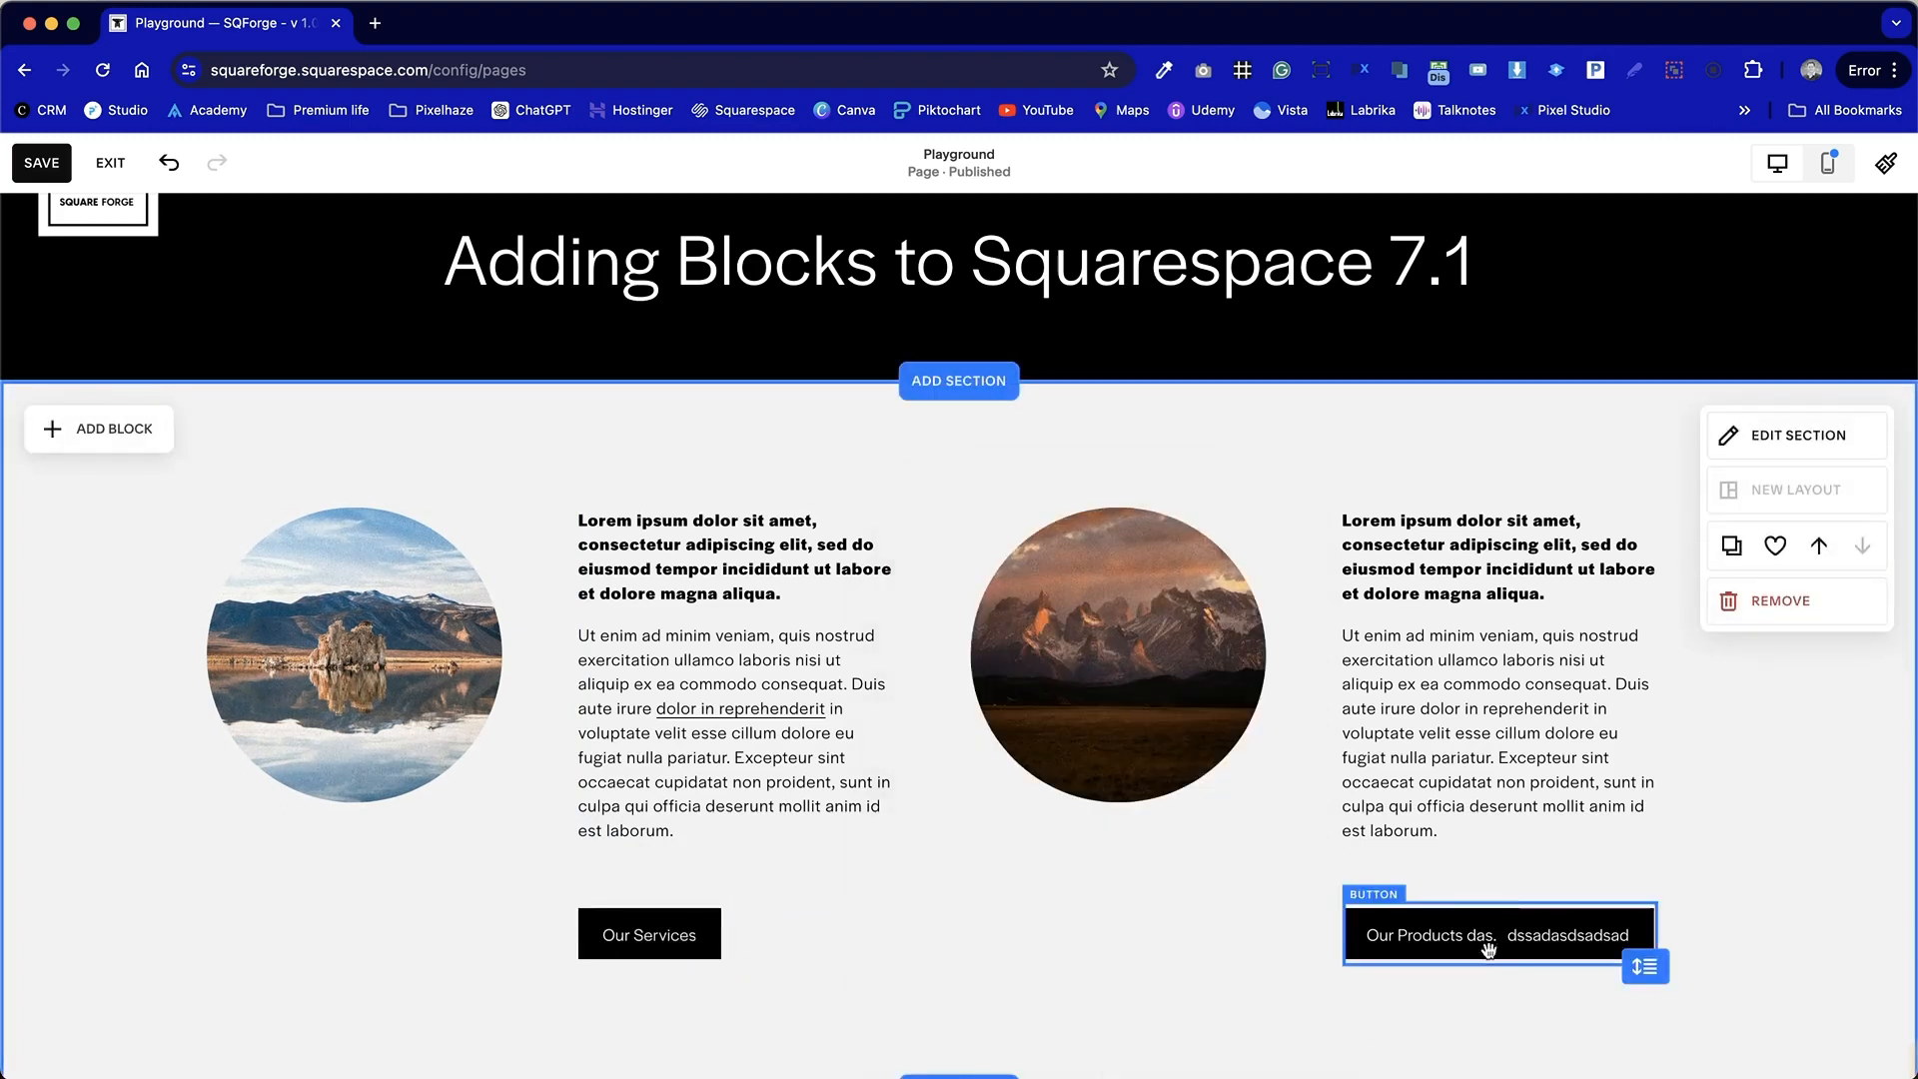
pyautogui.click(1670, 531)
pyautogui.click(1601, 531)
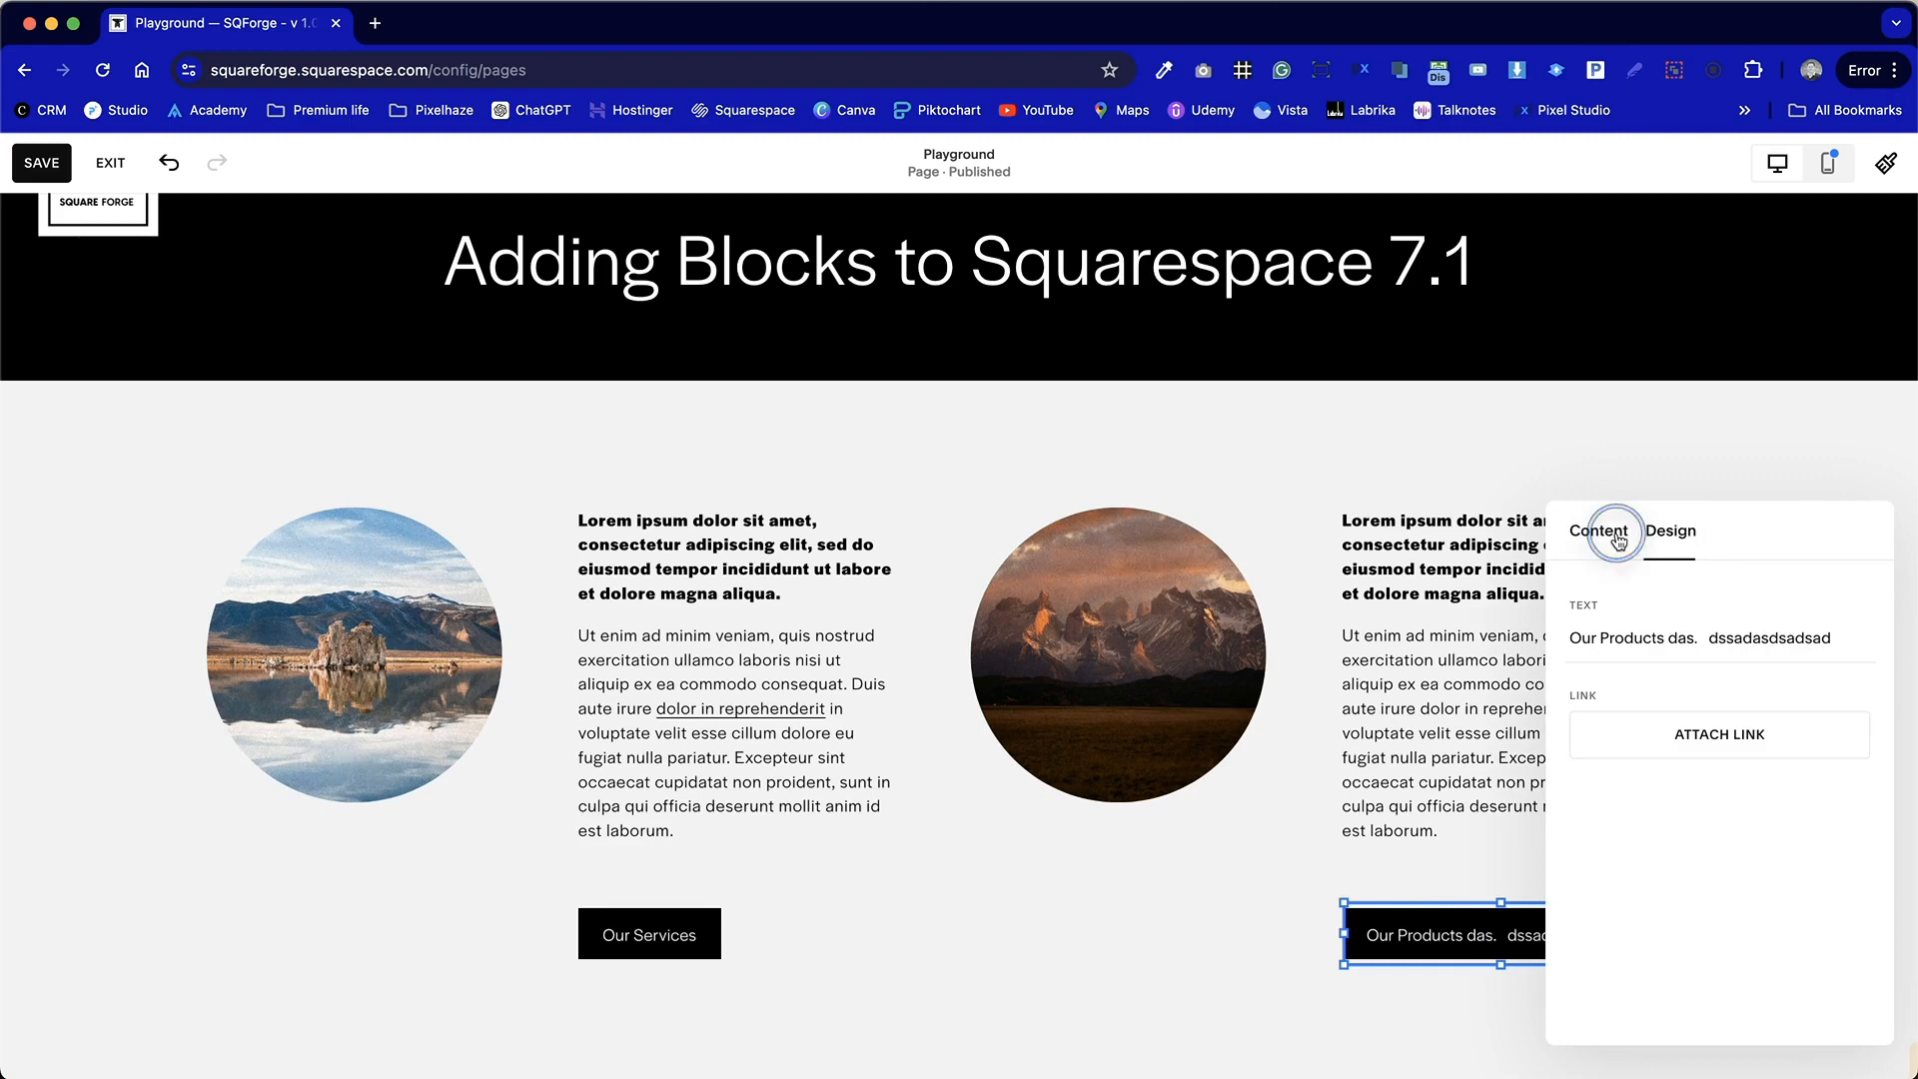
pyautogui.moveTo(1666, 637); pyautogui.dragTo(1892, 637)
pyautogui.press('BackSpace')
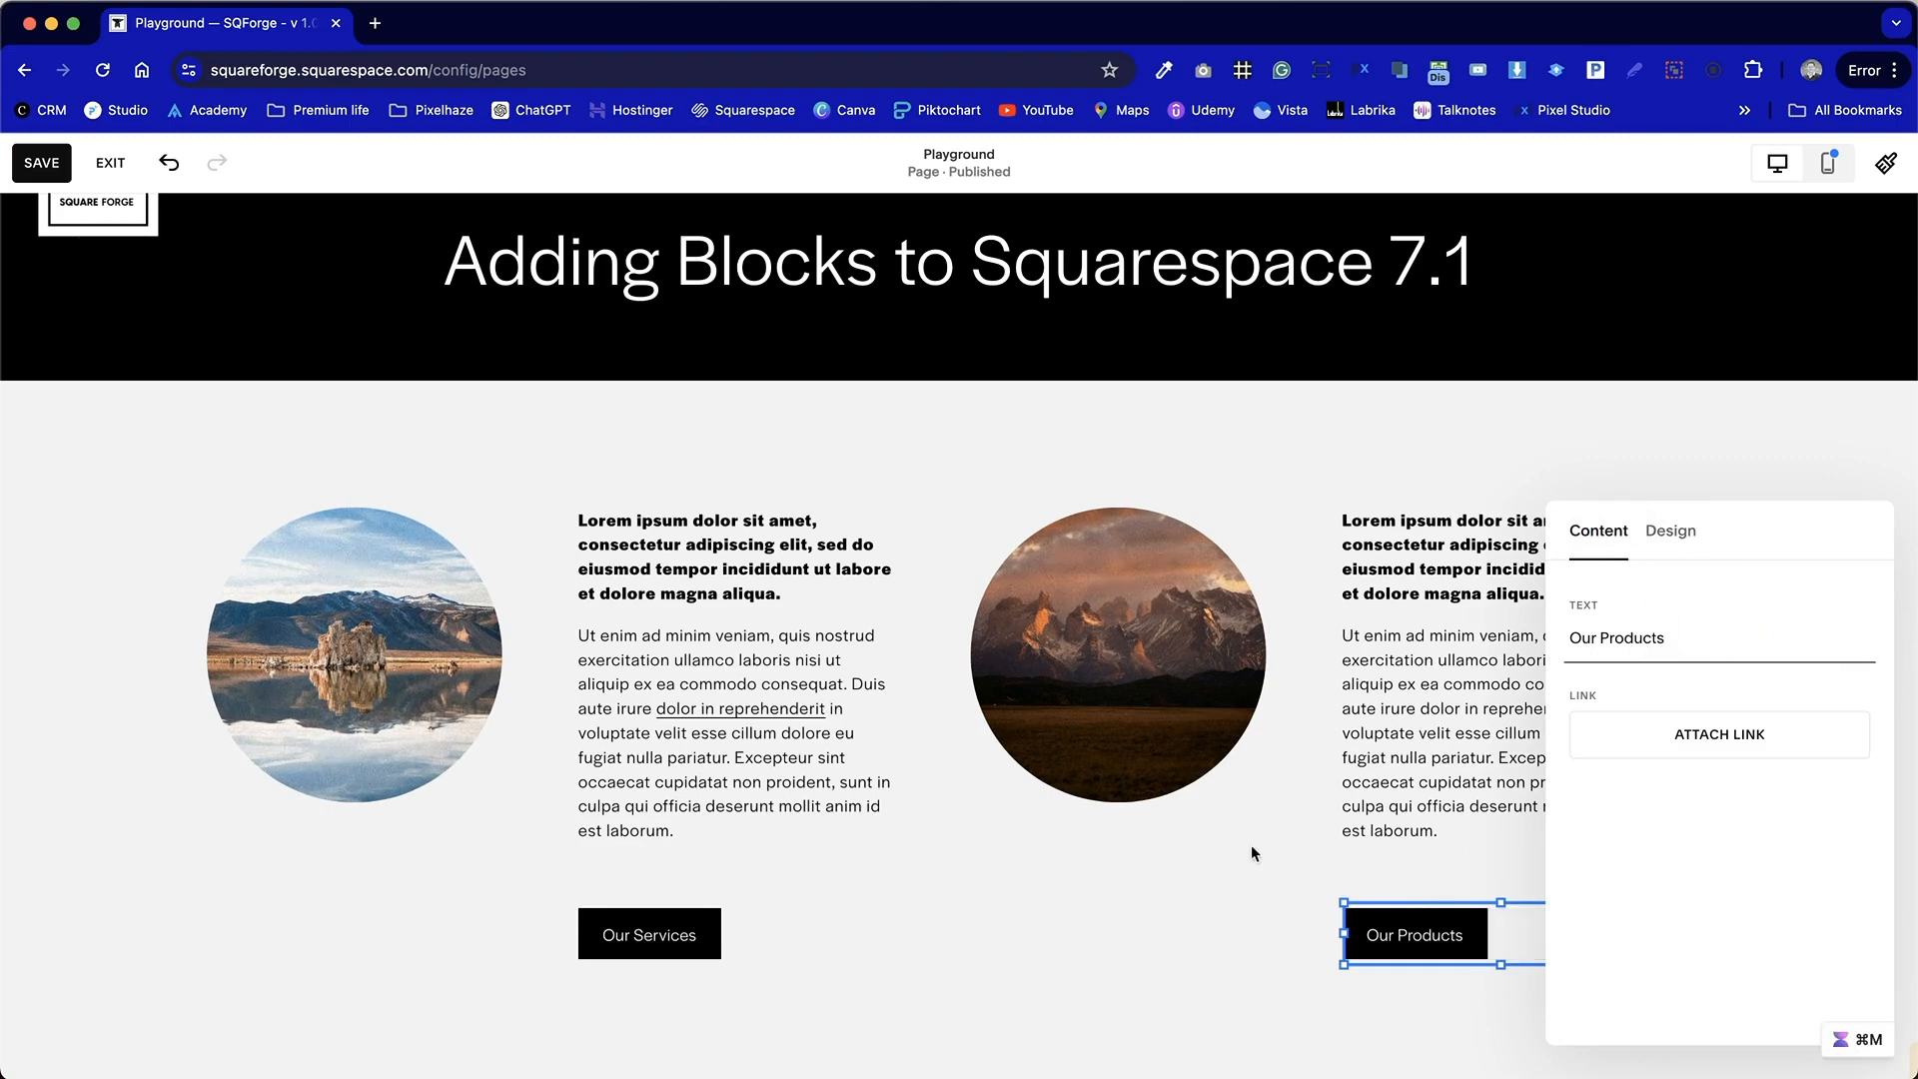
pyautogui.click(1269, 848)
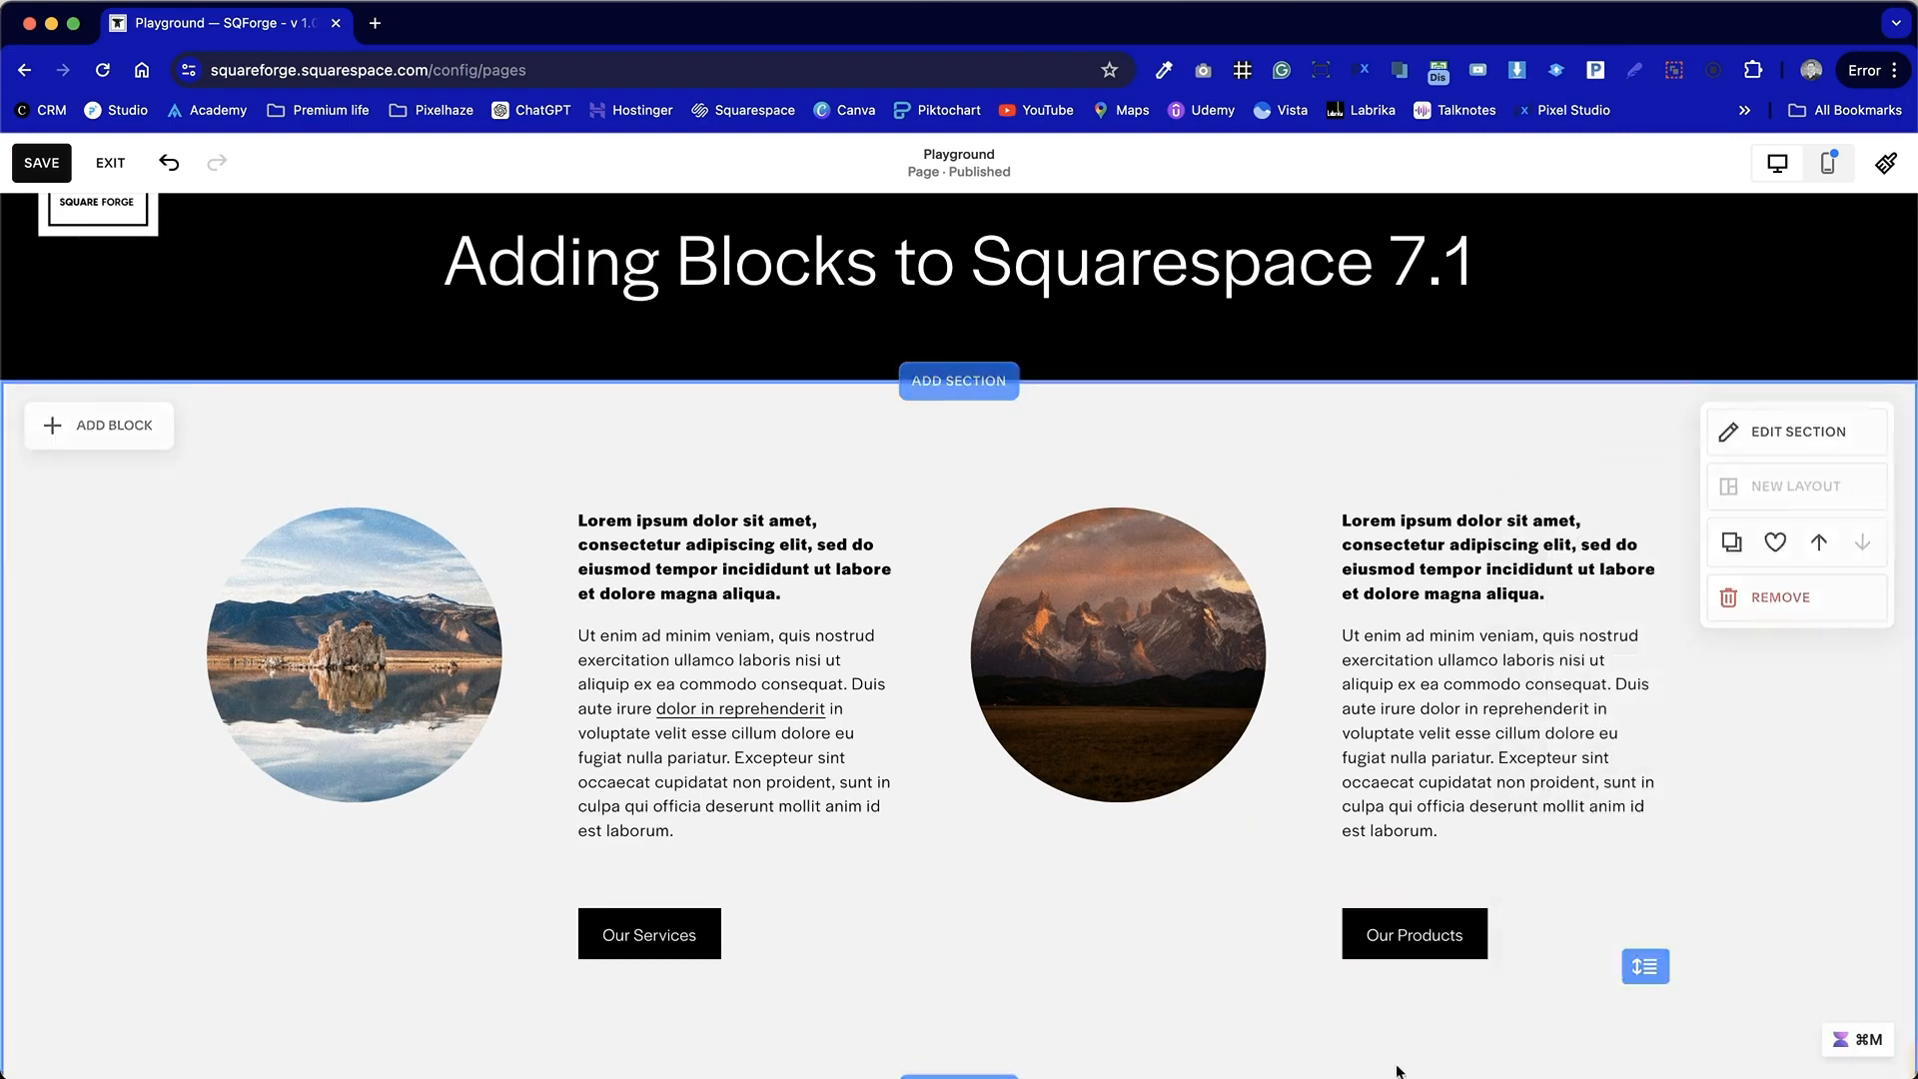
# Step: Apply the Tertiary style to both the "Our Services" and "Our Products" buttons
pyautogui.click(644, 936)
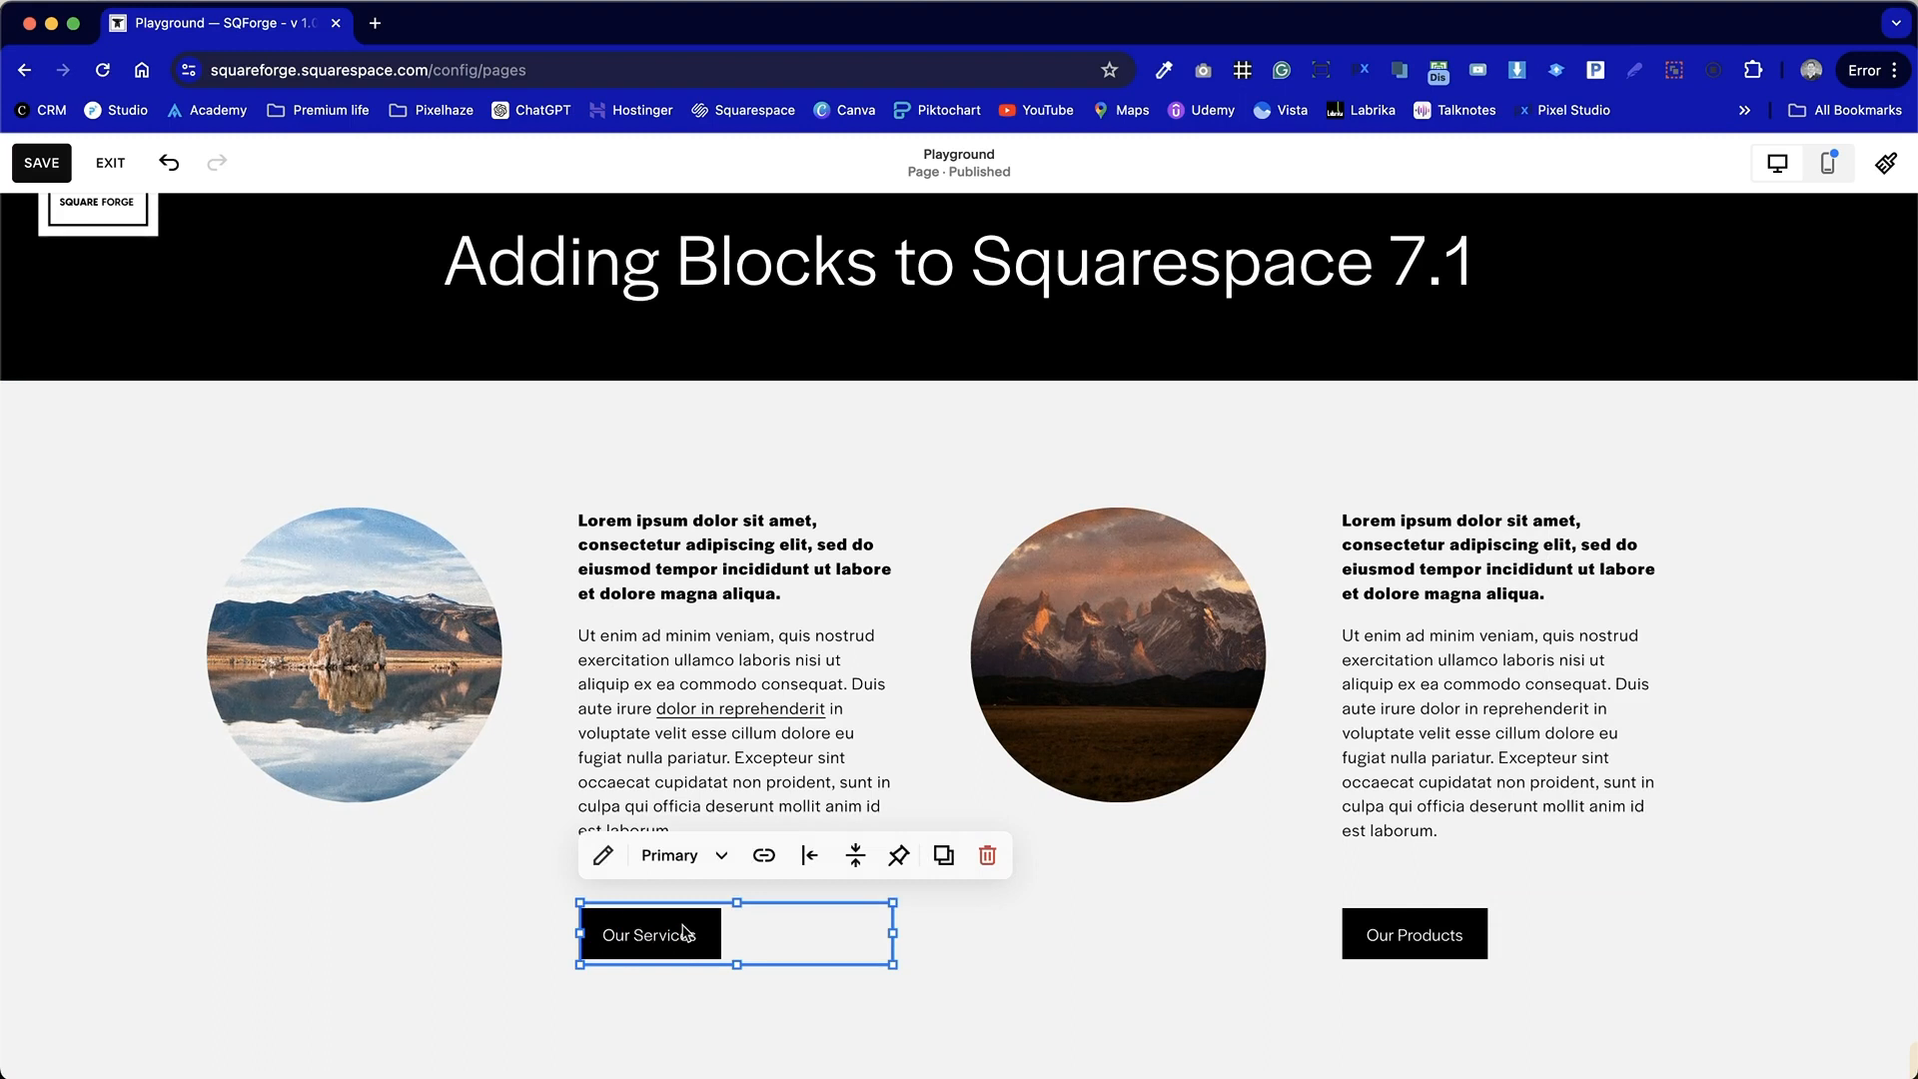
pyautogui.click(703, 855)
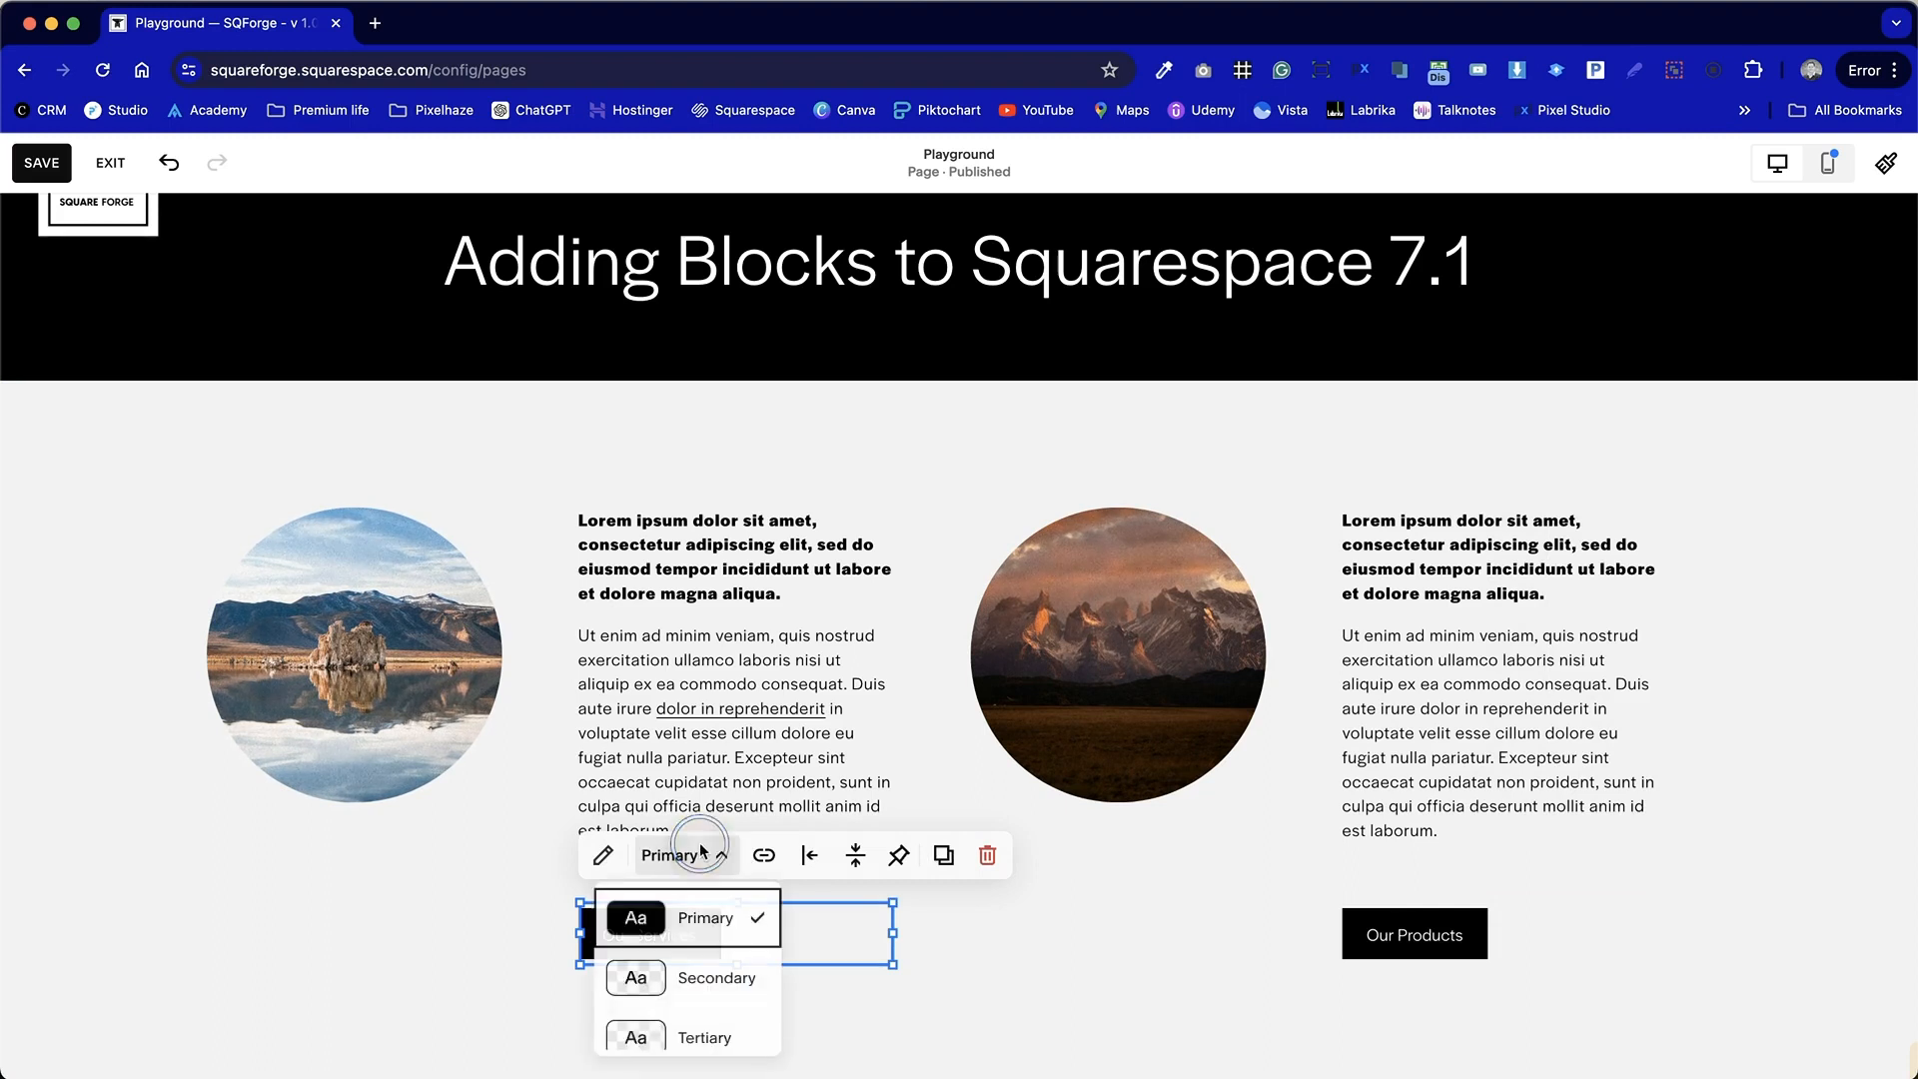
pyautogui.click(673, 1045)
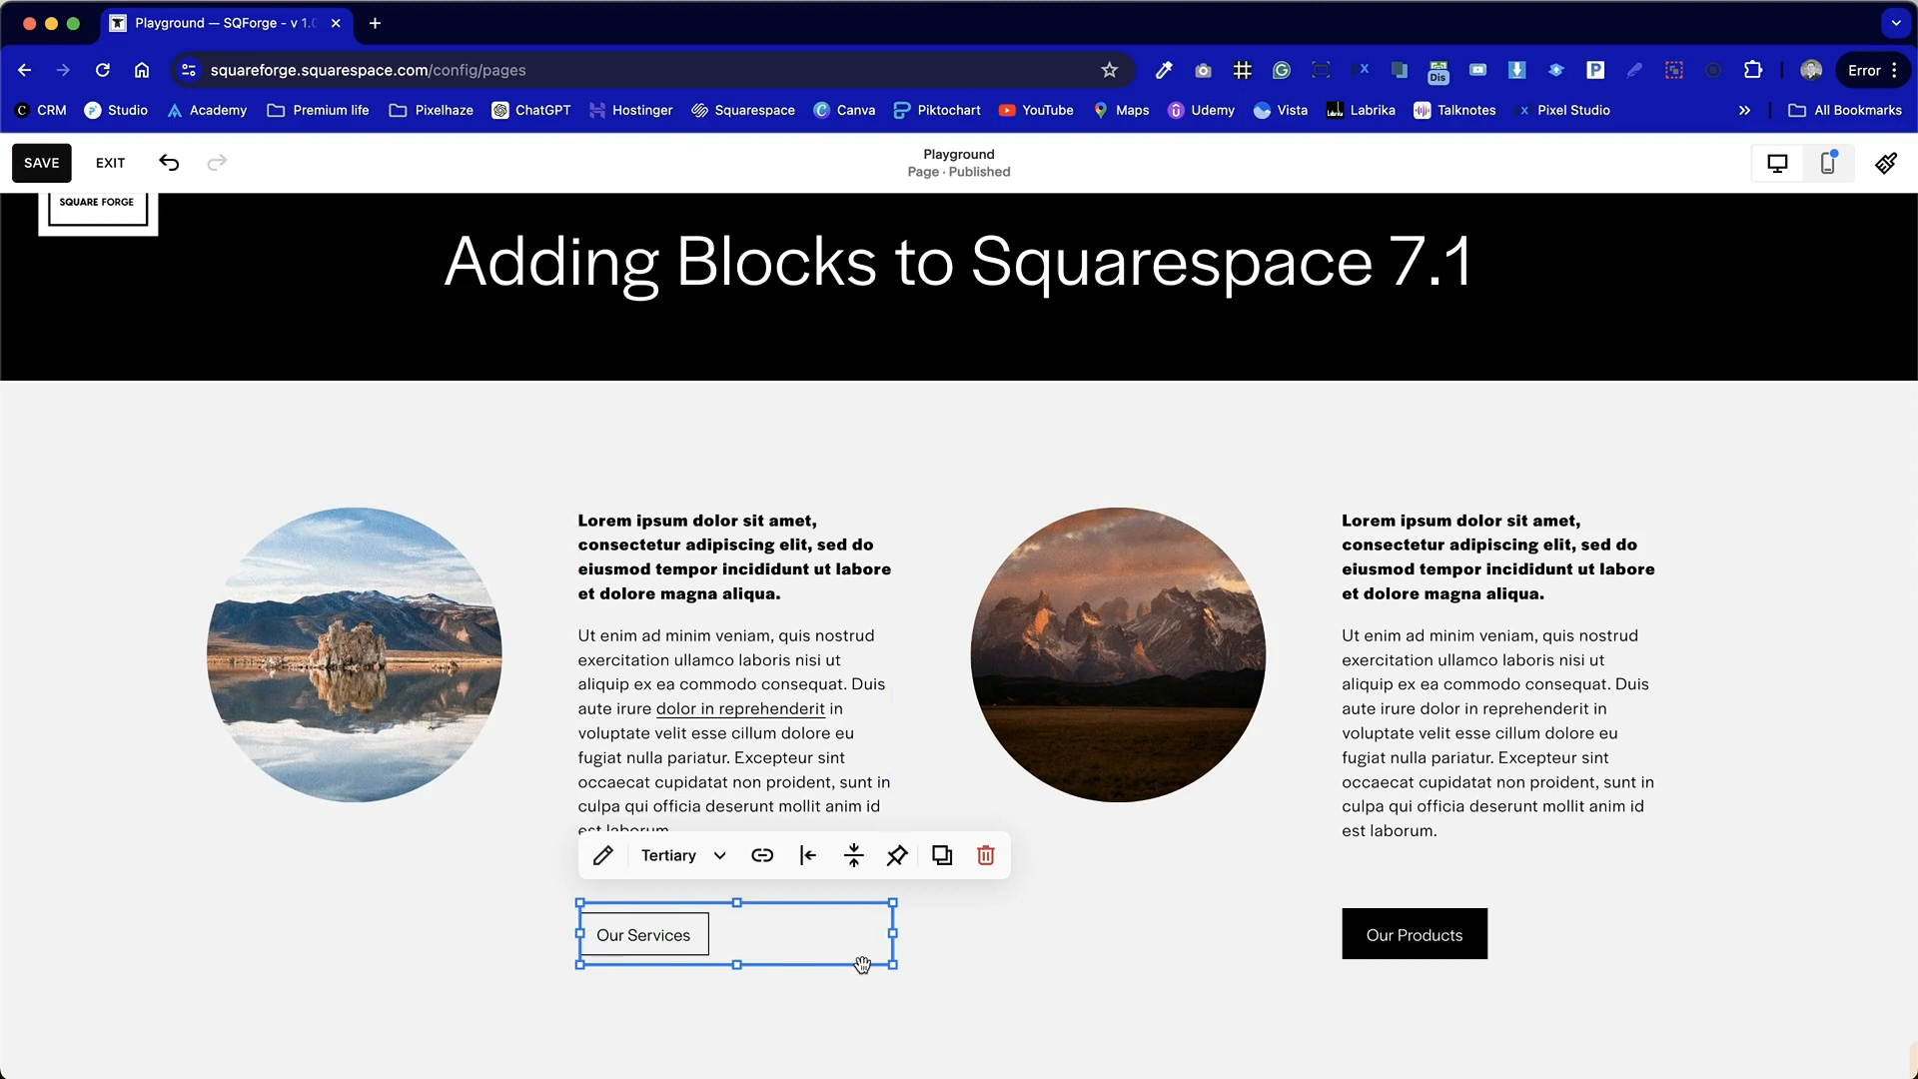
pyautogui.click(1440, 944)
pyautogui.click(1458, 859)
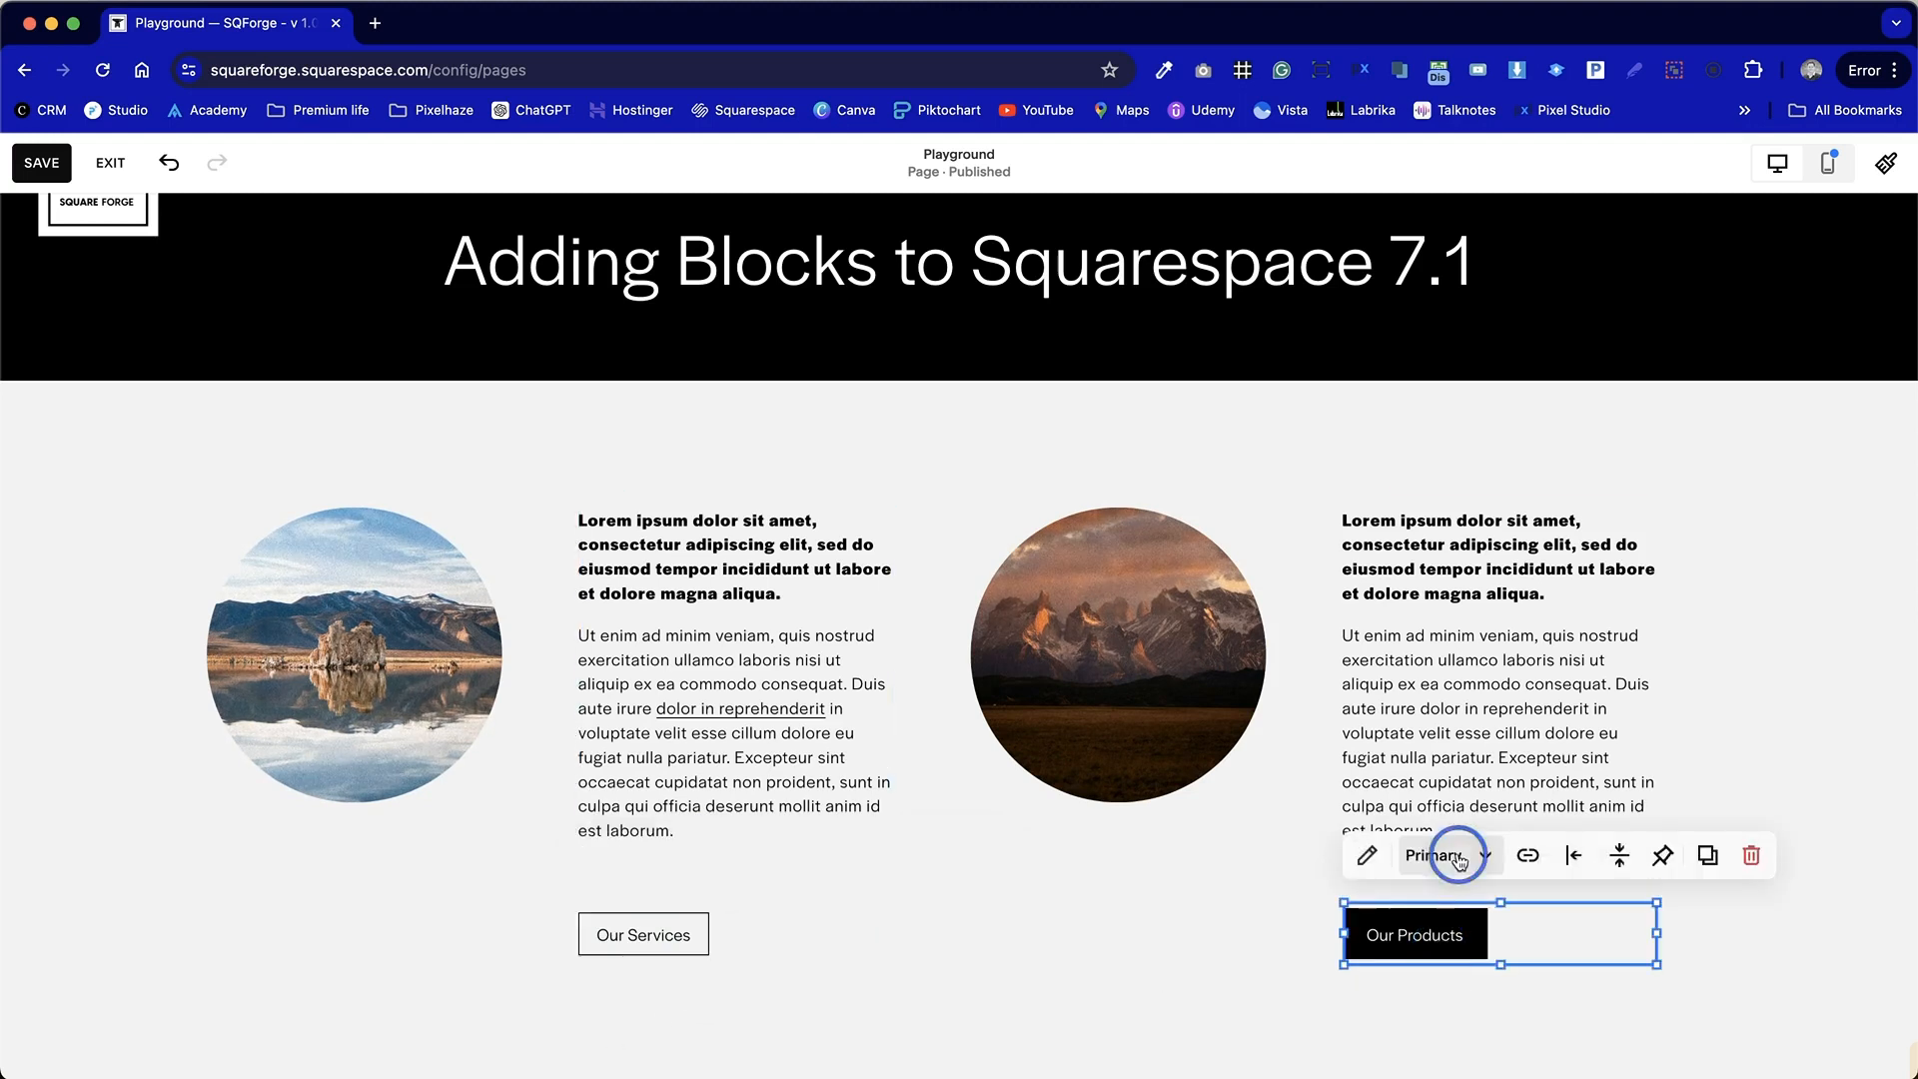
pyautogui.click(1456, 1032)
pyautogui.click(1010, 977)
# Step: Open the site-wide Tertiary button styles from the "Our Services" button's design settings and set the outline to 2px
pyautogui.scroll(-1, 1004, 972)
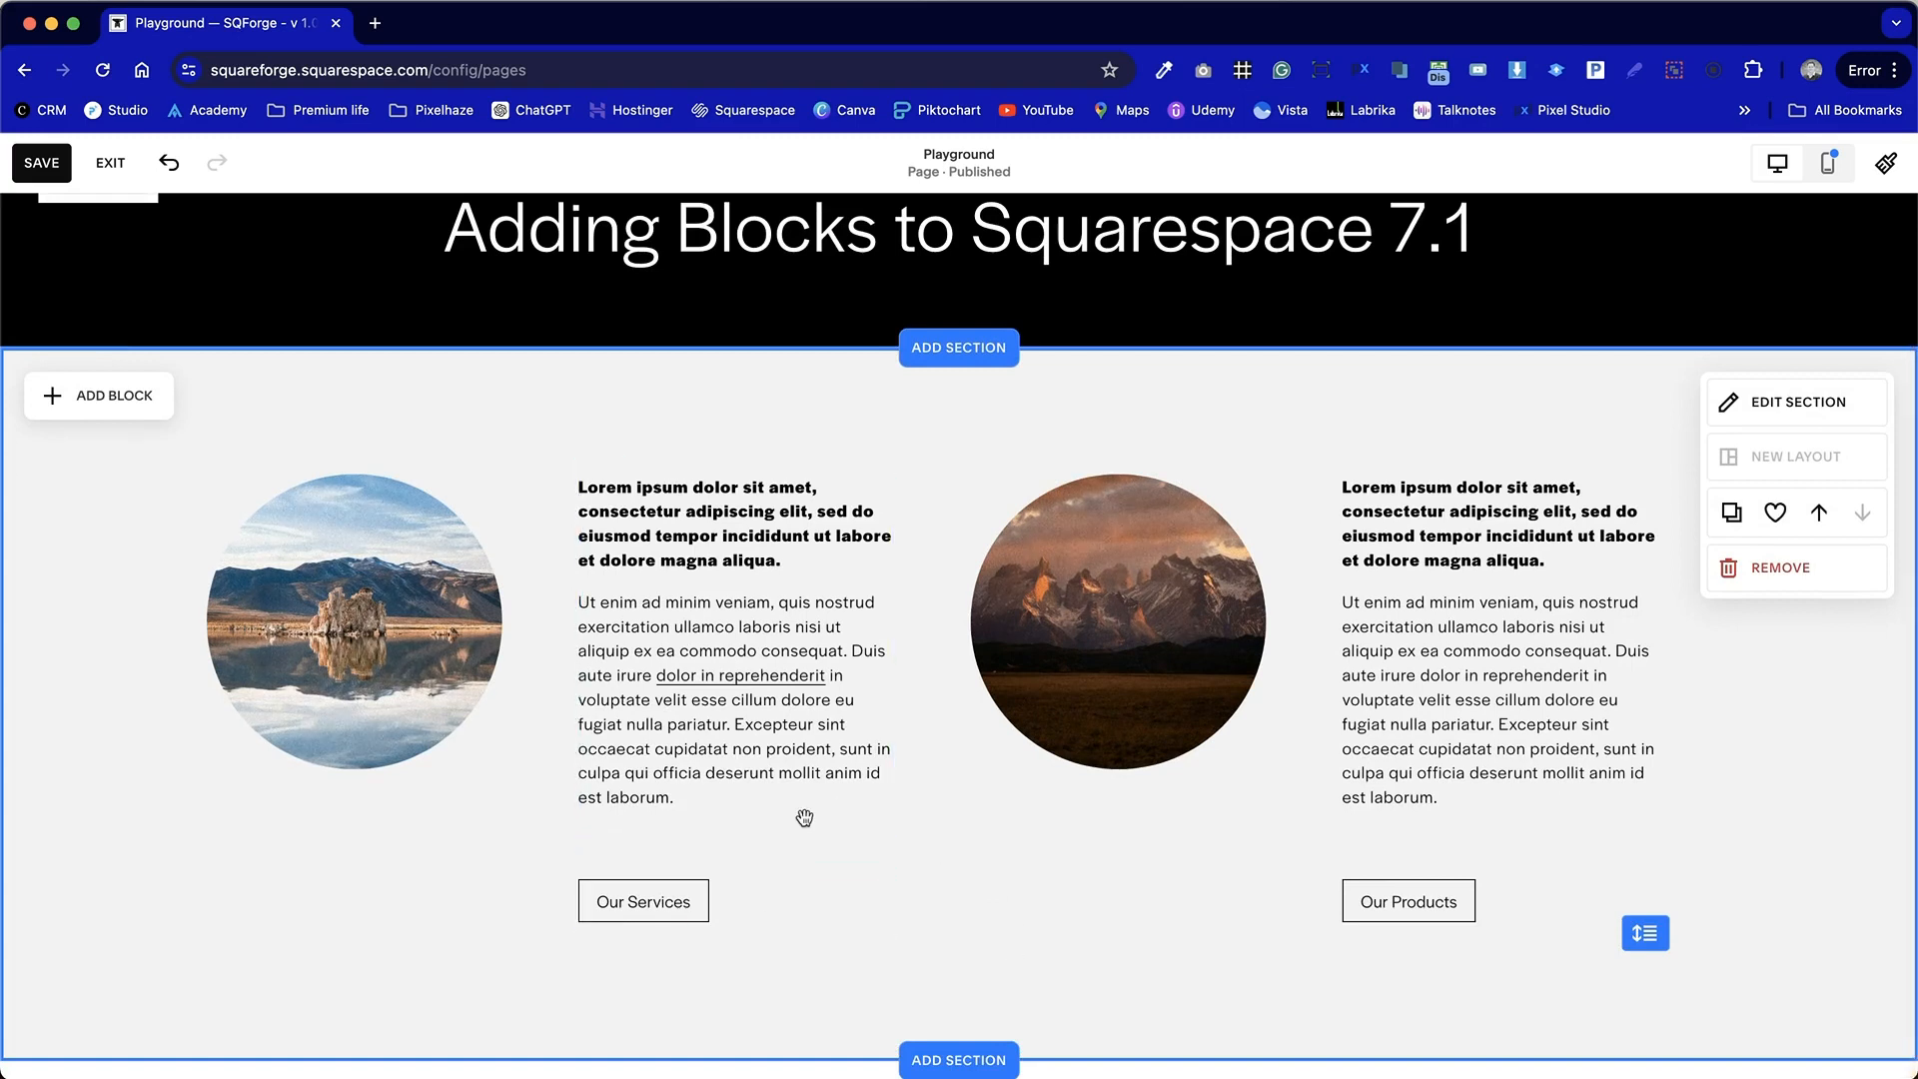
pyautogui.doubleClick(684, 896)
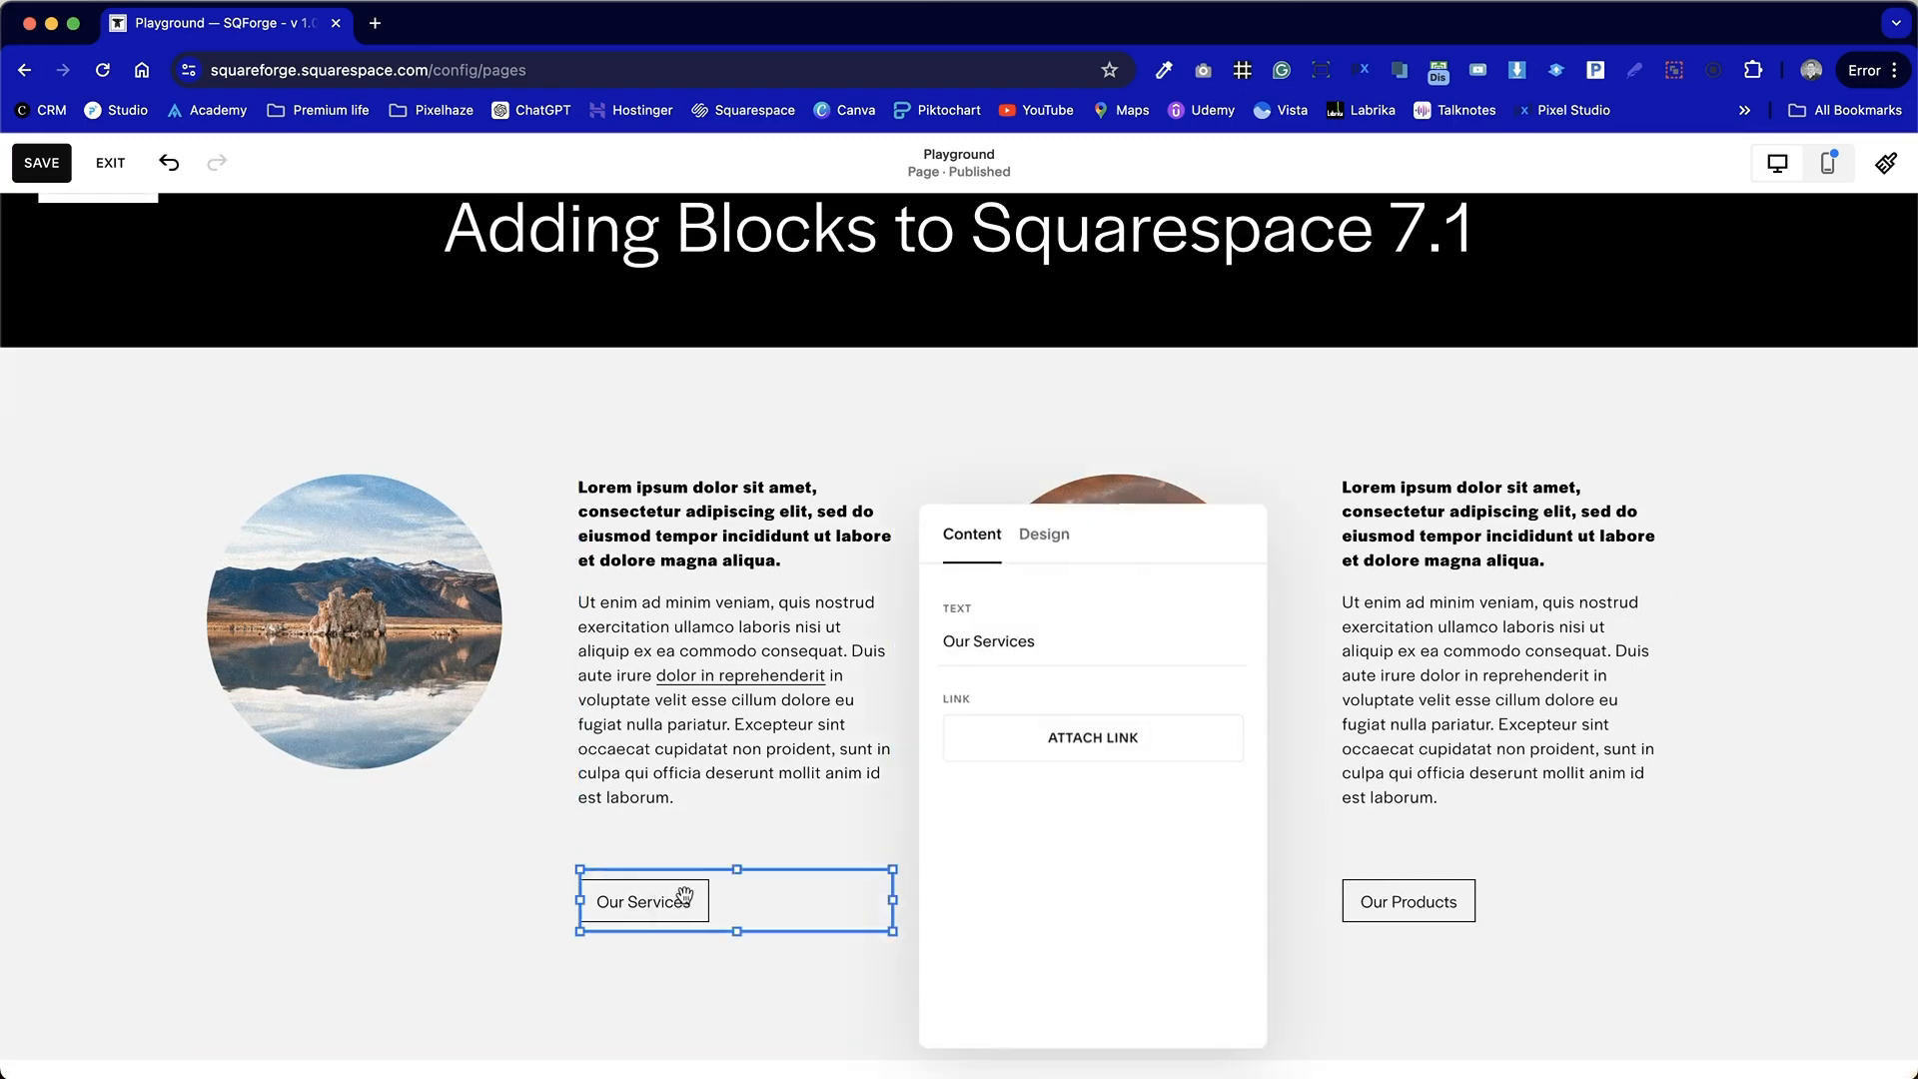
pyautogui.click(1065, 546)
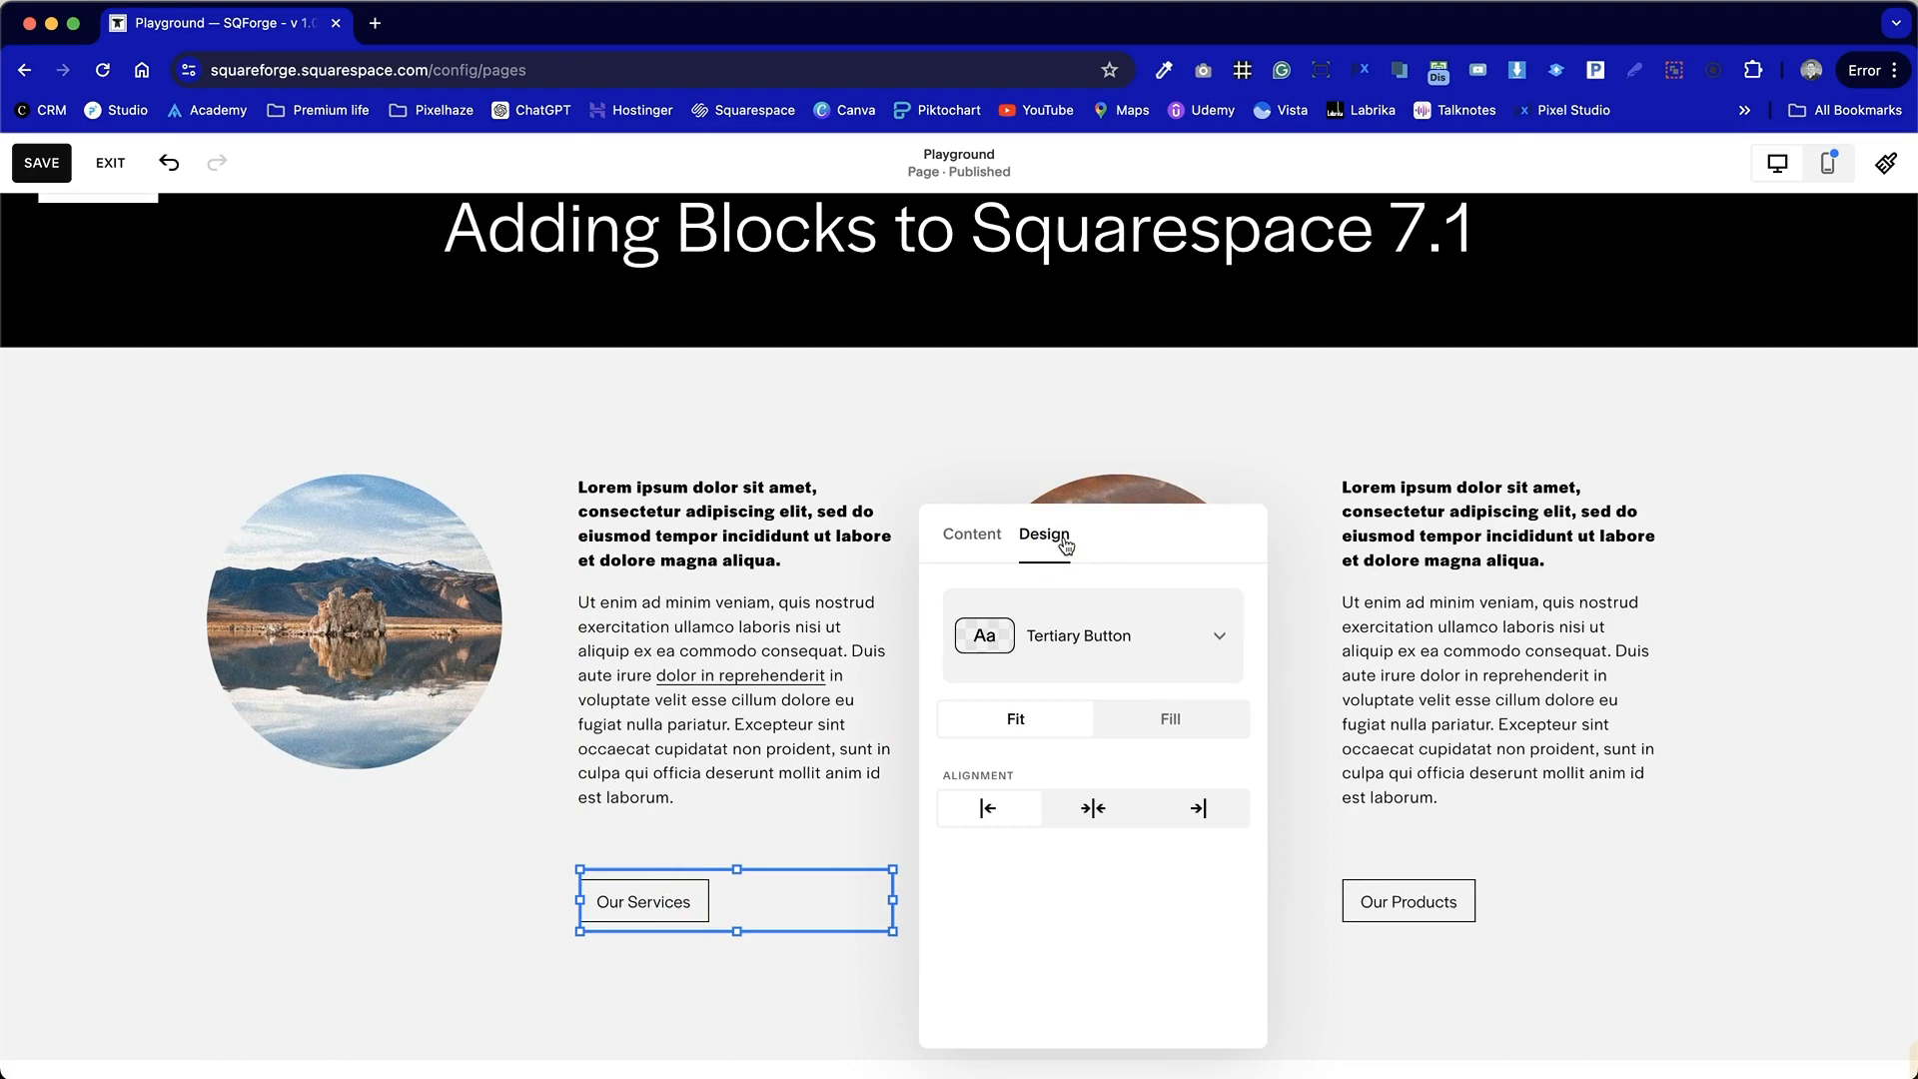
pyautogui.click(1095, 624)
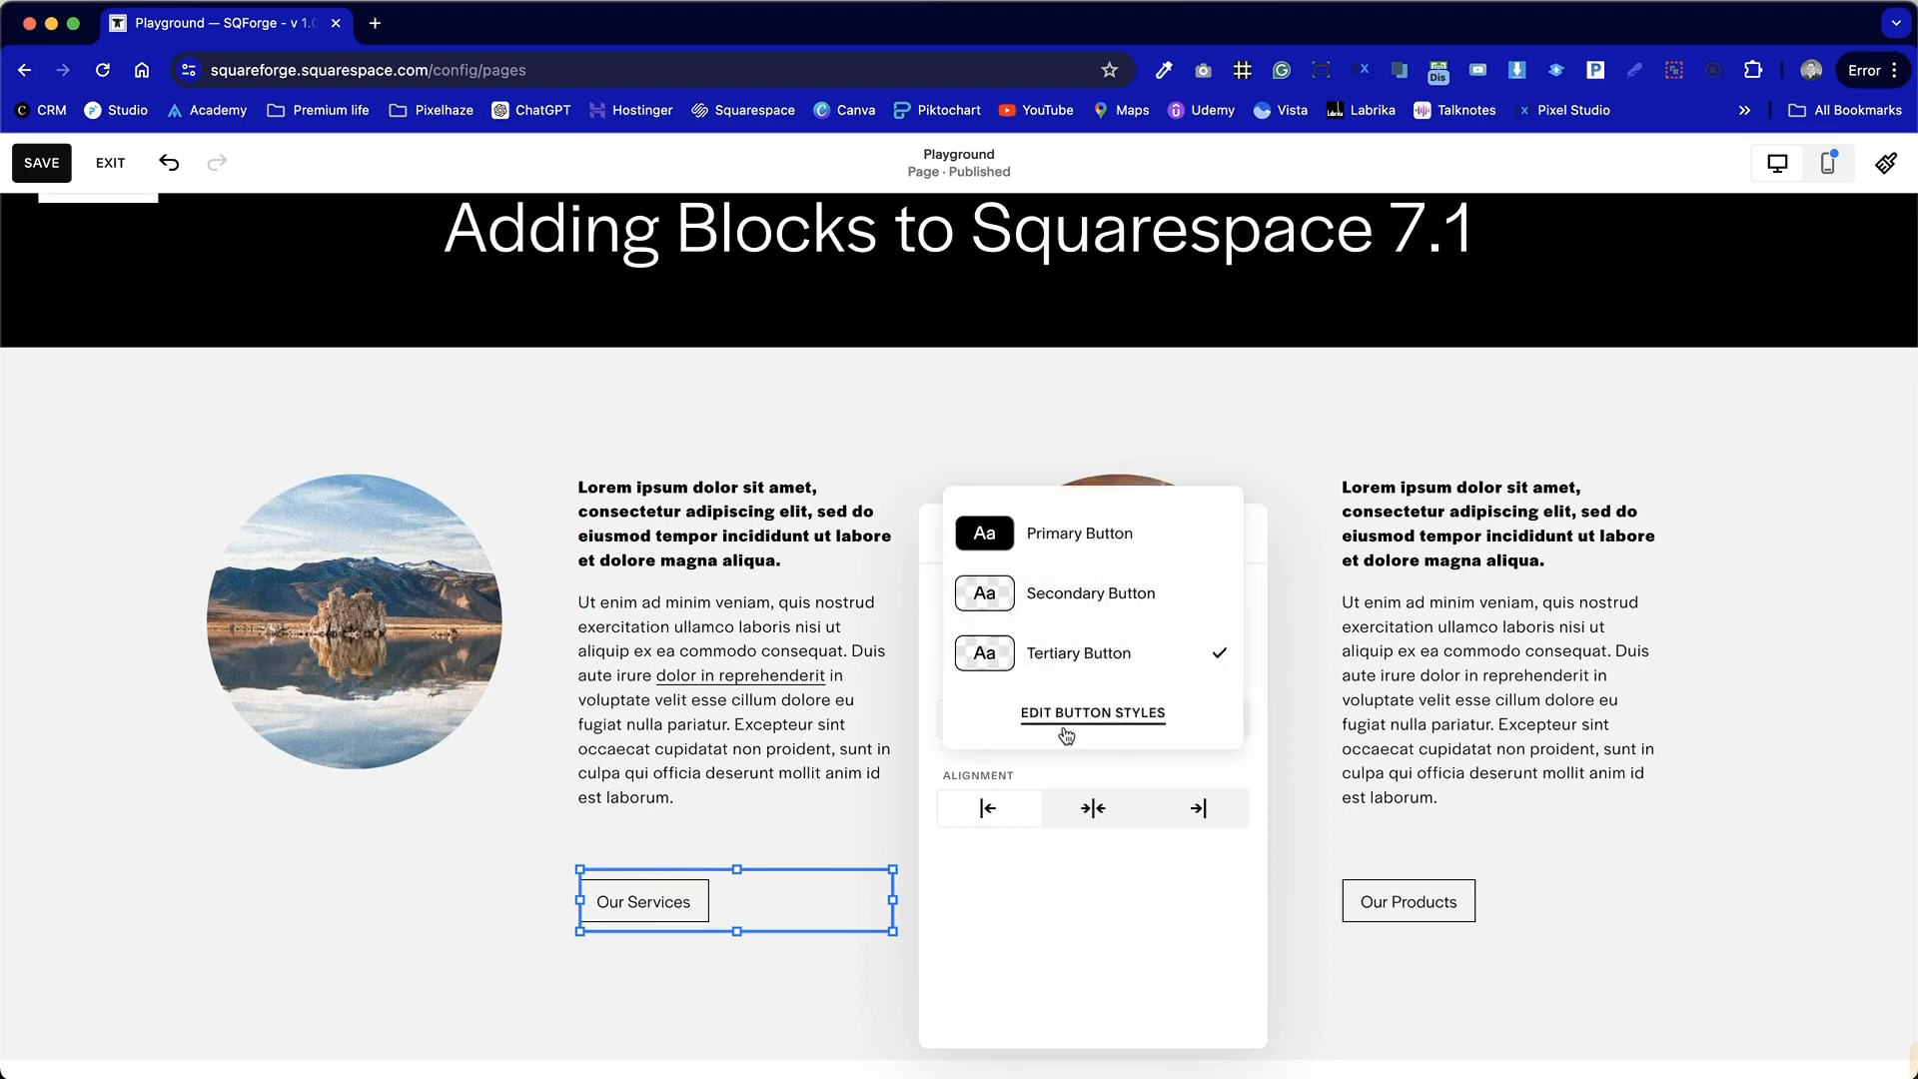
pyautogui.click(1068, 733)
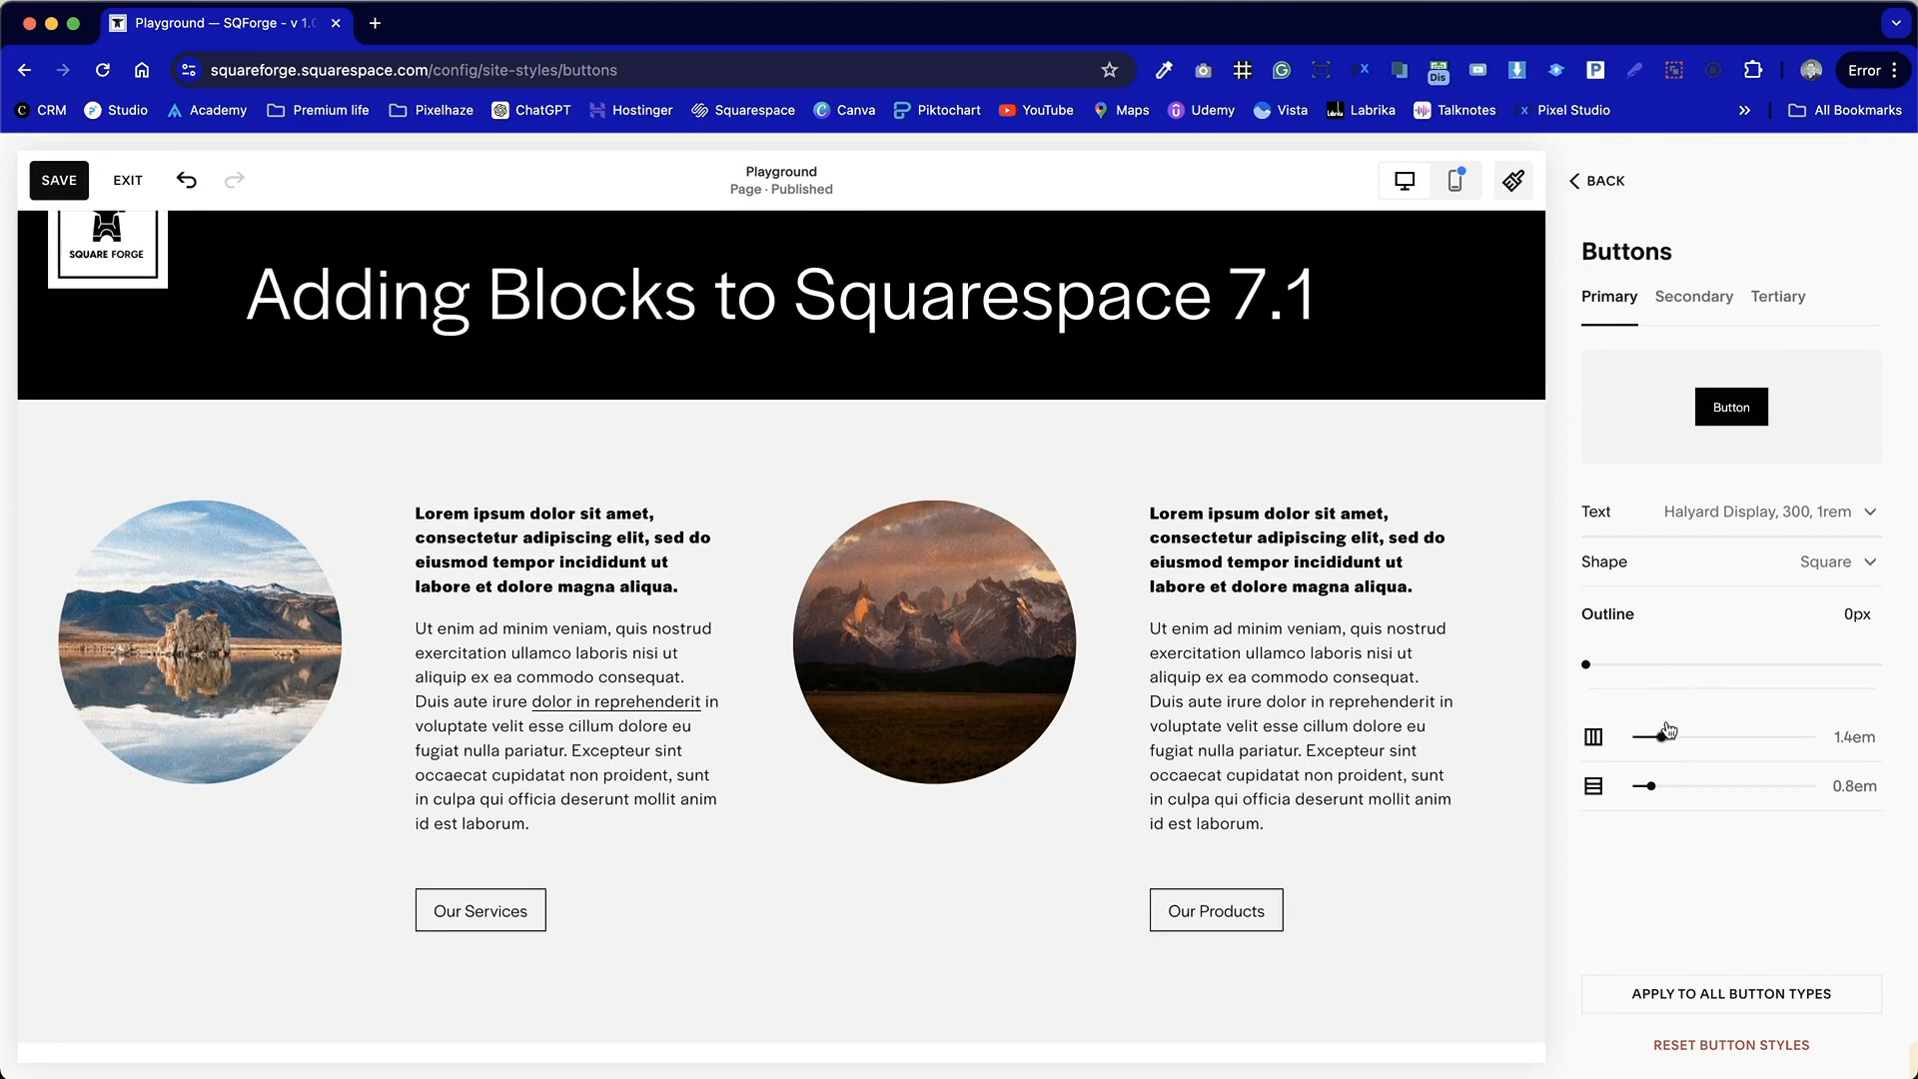
pyautogui.click(1777, 296)
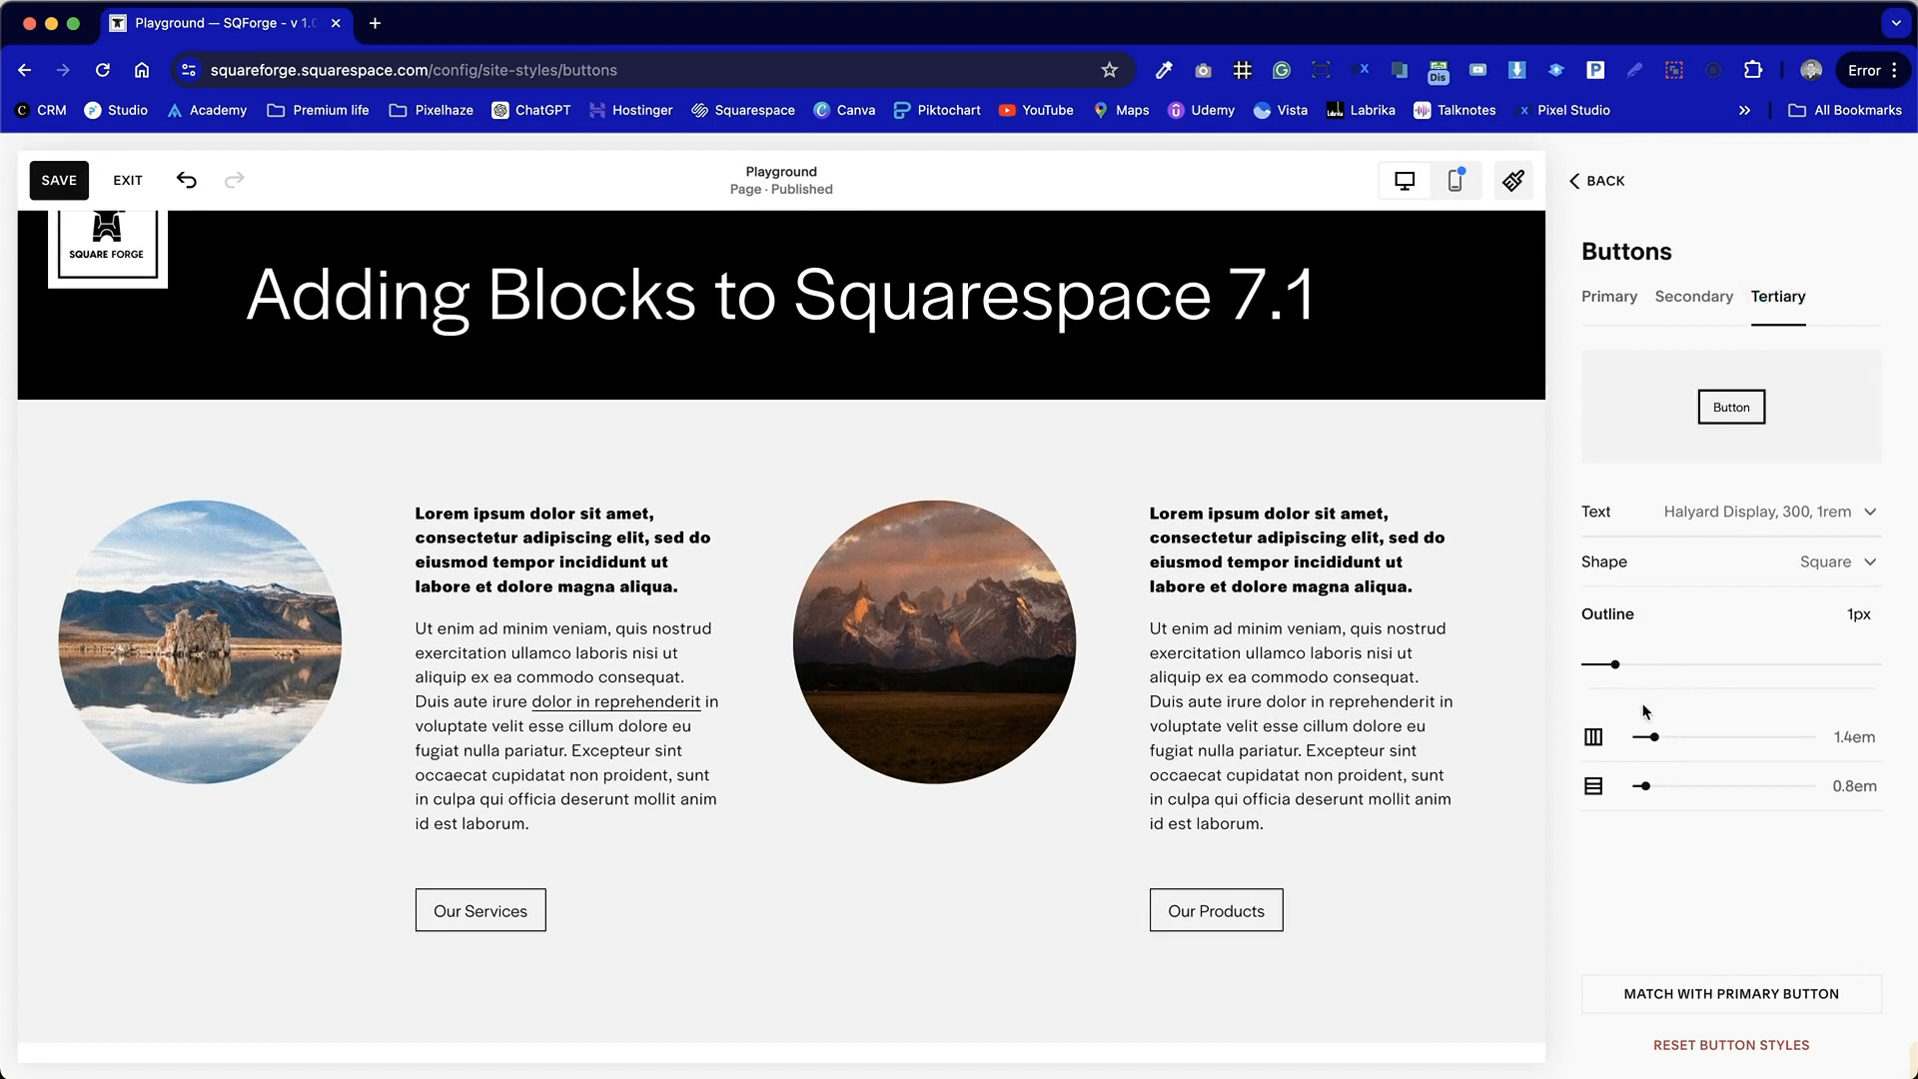
pyautogui.click(1615, 664)
pyautogui.moveTo(1615, 664); pyautogui.dragTo(1643, 663)
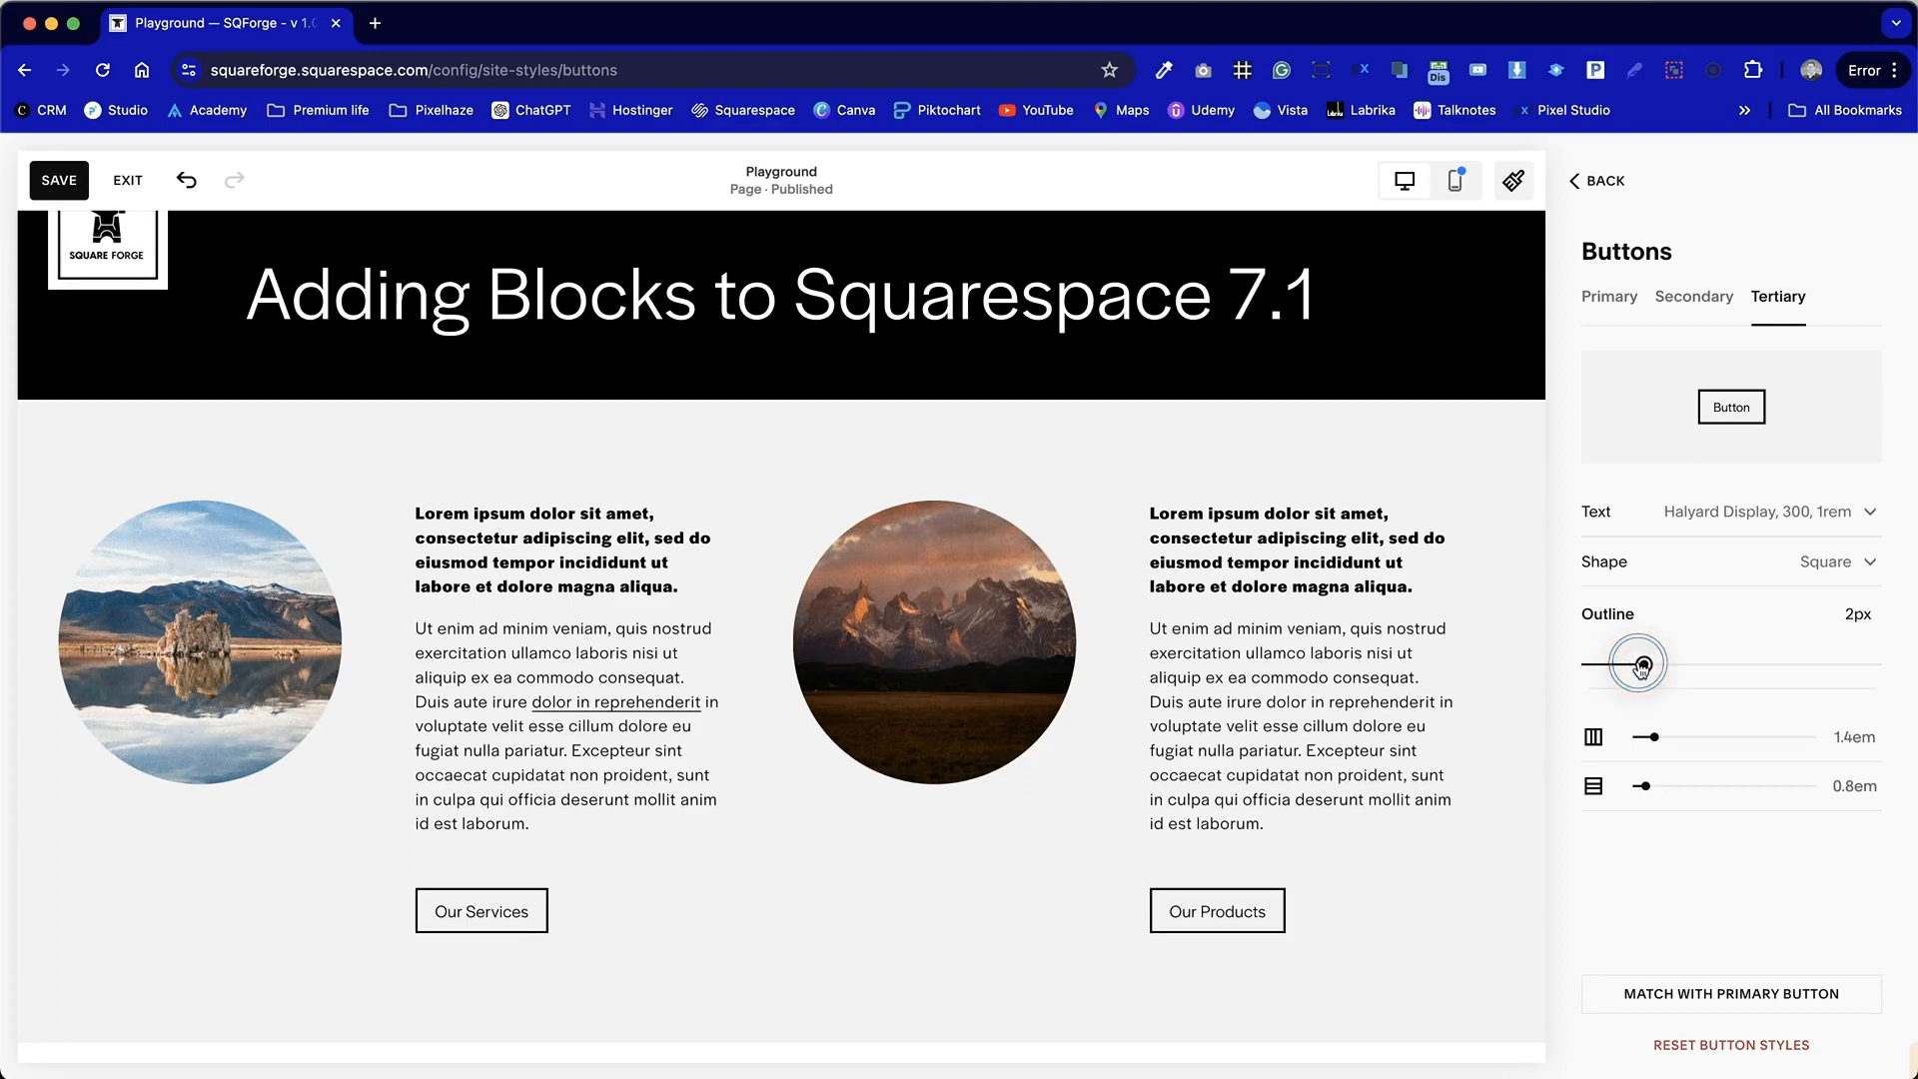
# Step: Set the text transform of the Tertiary button style to Uppercase
pyautogui.click(1793, 527)
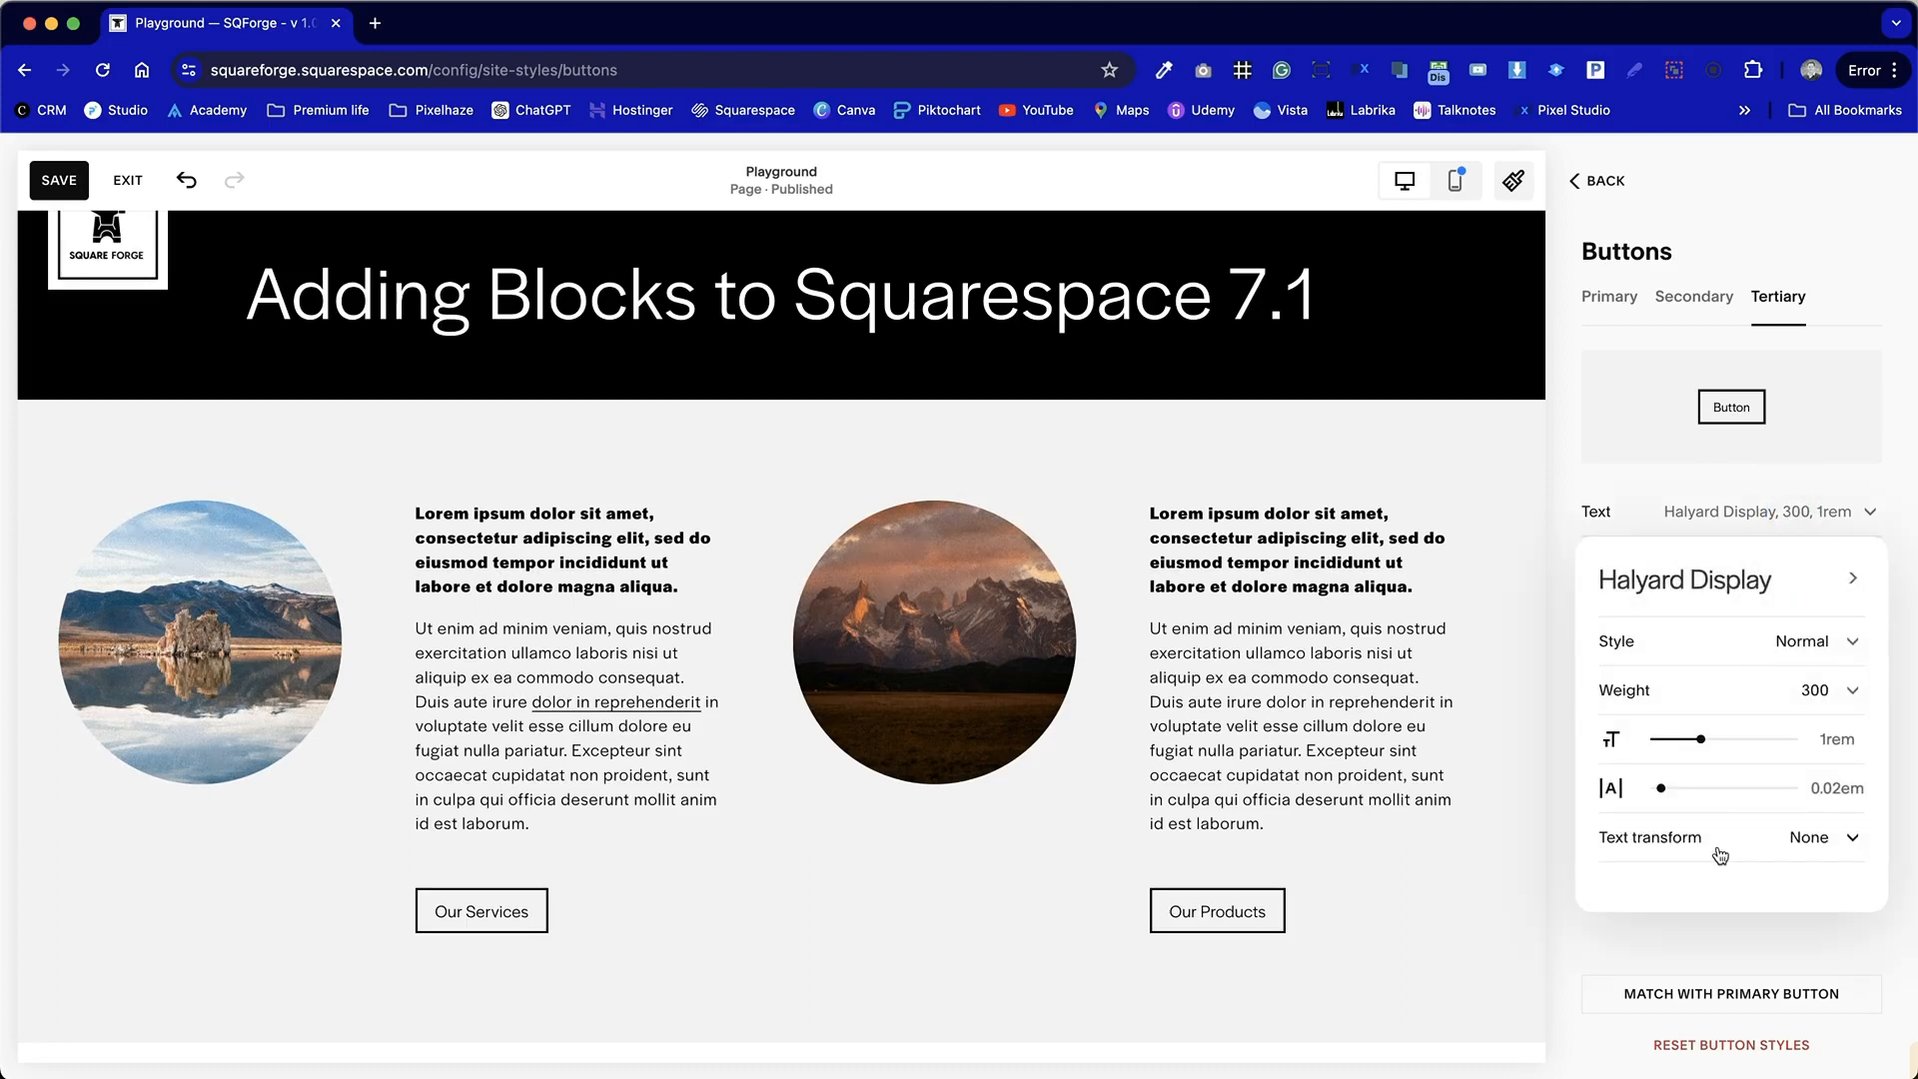
pyautogui.click(1816, 841)
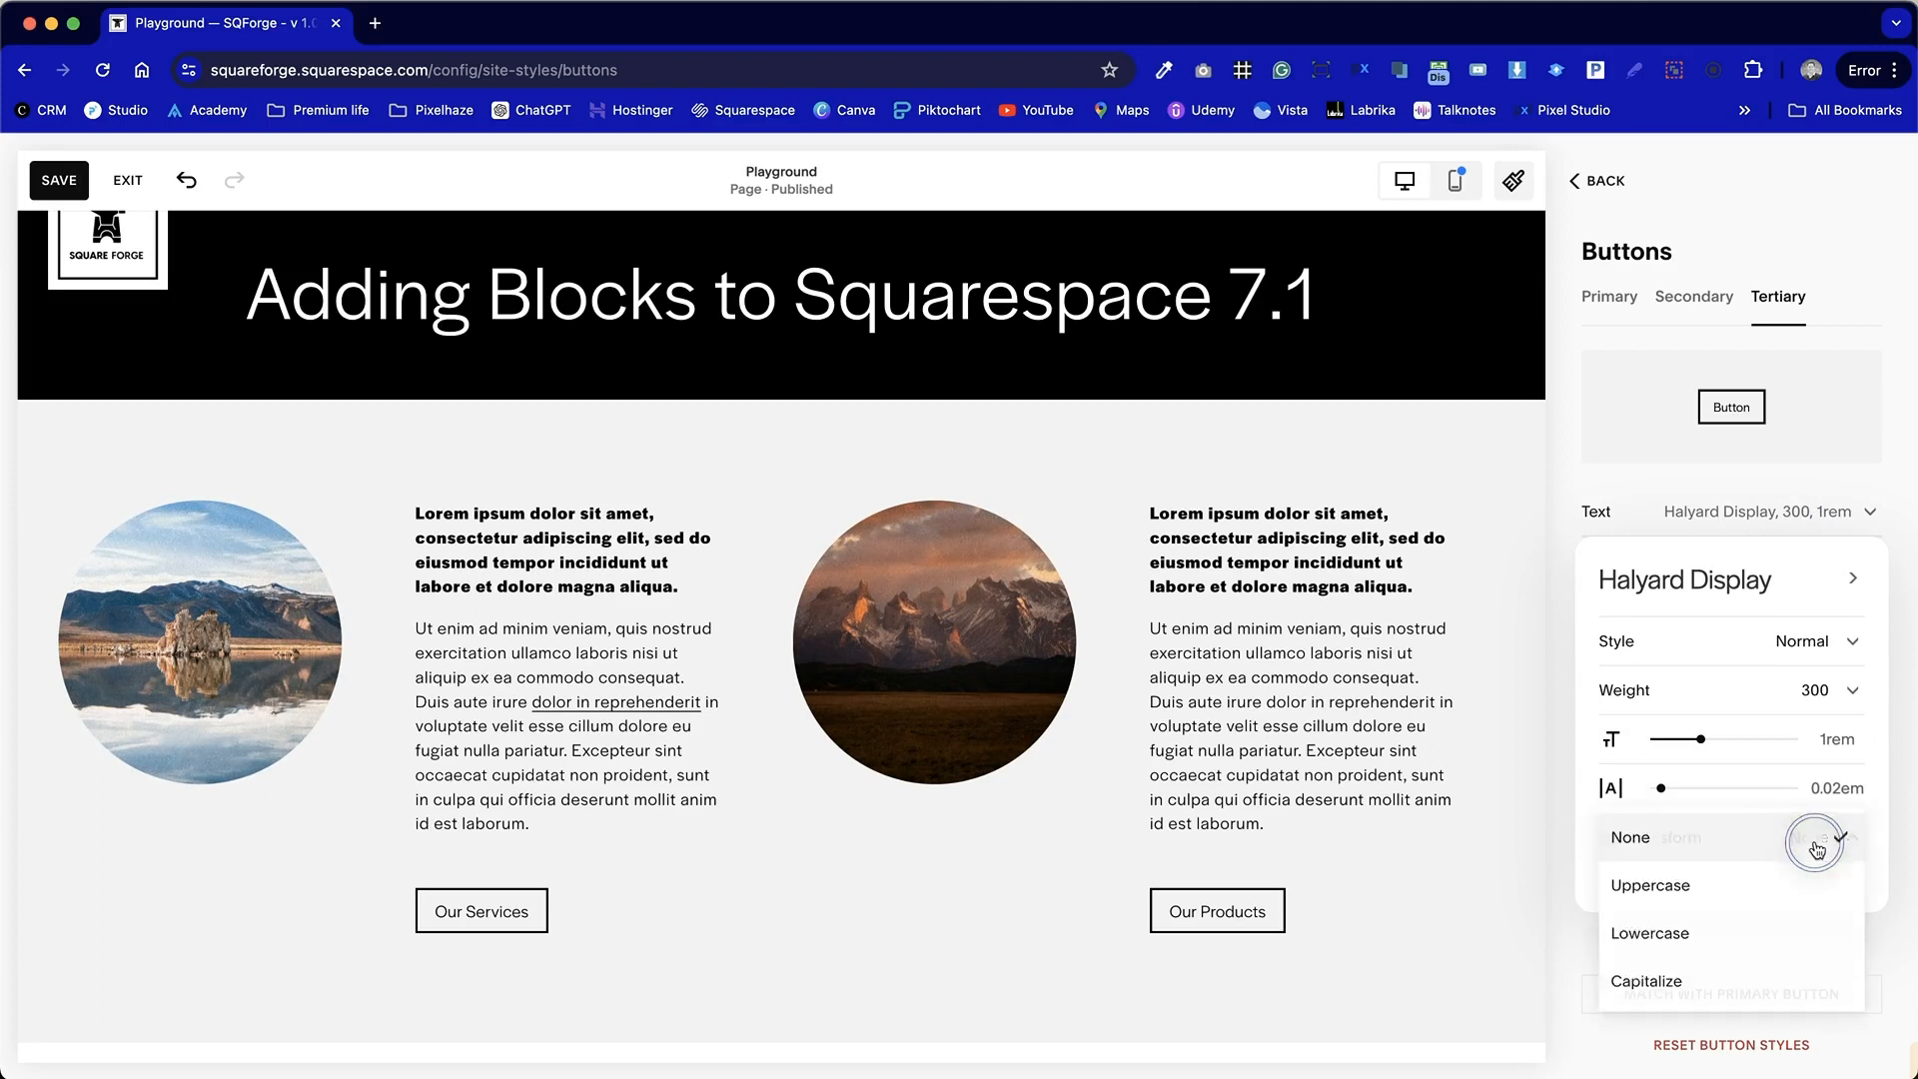
pyautogui.click(1790, 891)
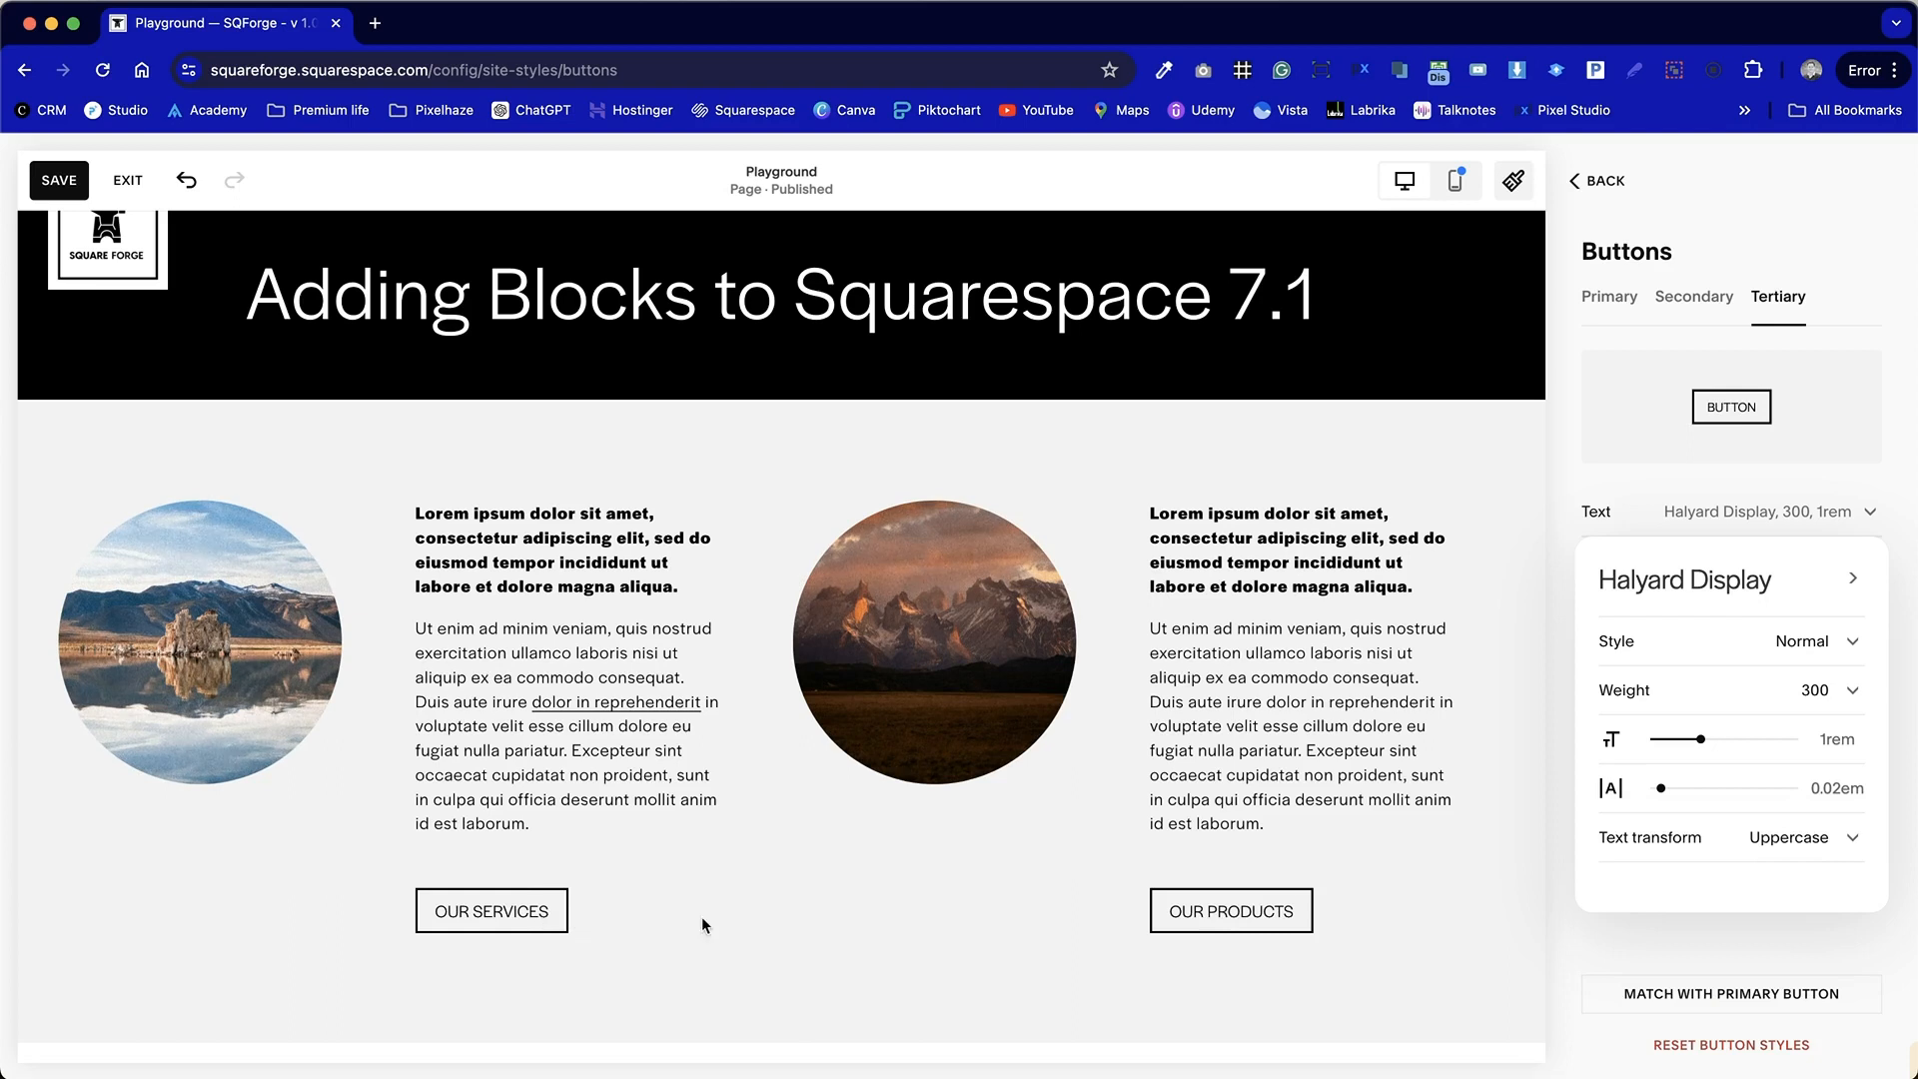
pyautogui.click(1694, 933)
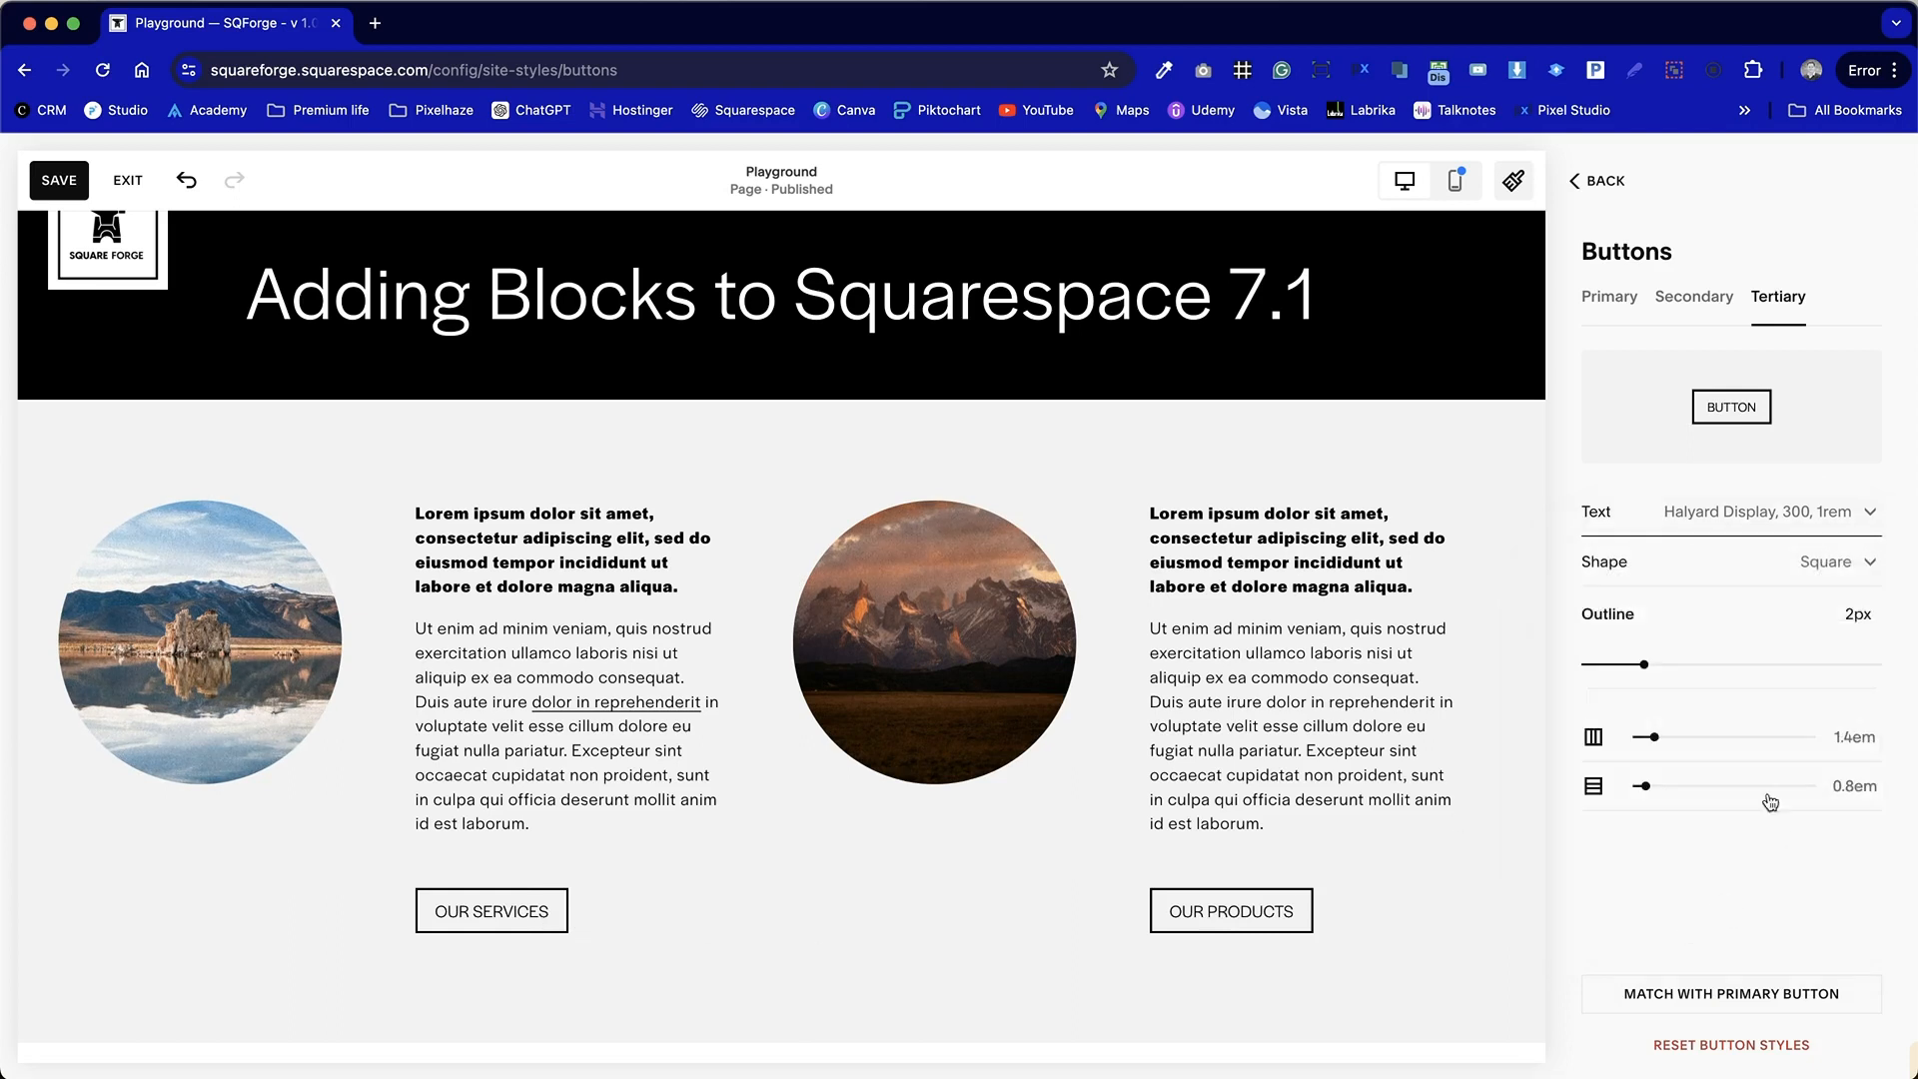
# Step: Set the Tertiary button outline to 1px and return from the site styles to the page editor
pyautogui.moveTo(1646, 664); pyautogui.dragTo(1615, 665)
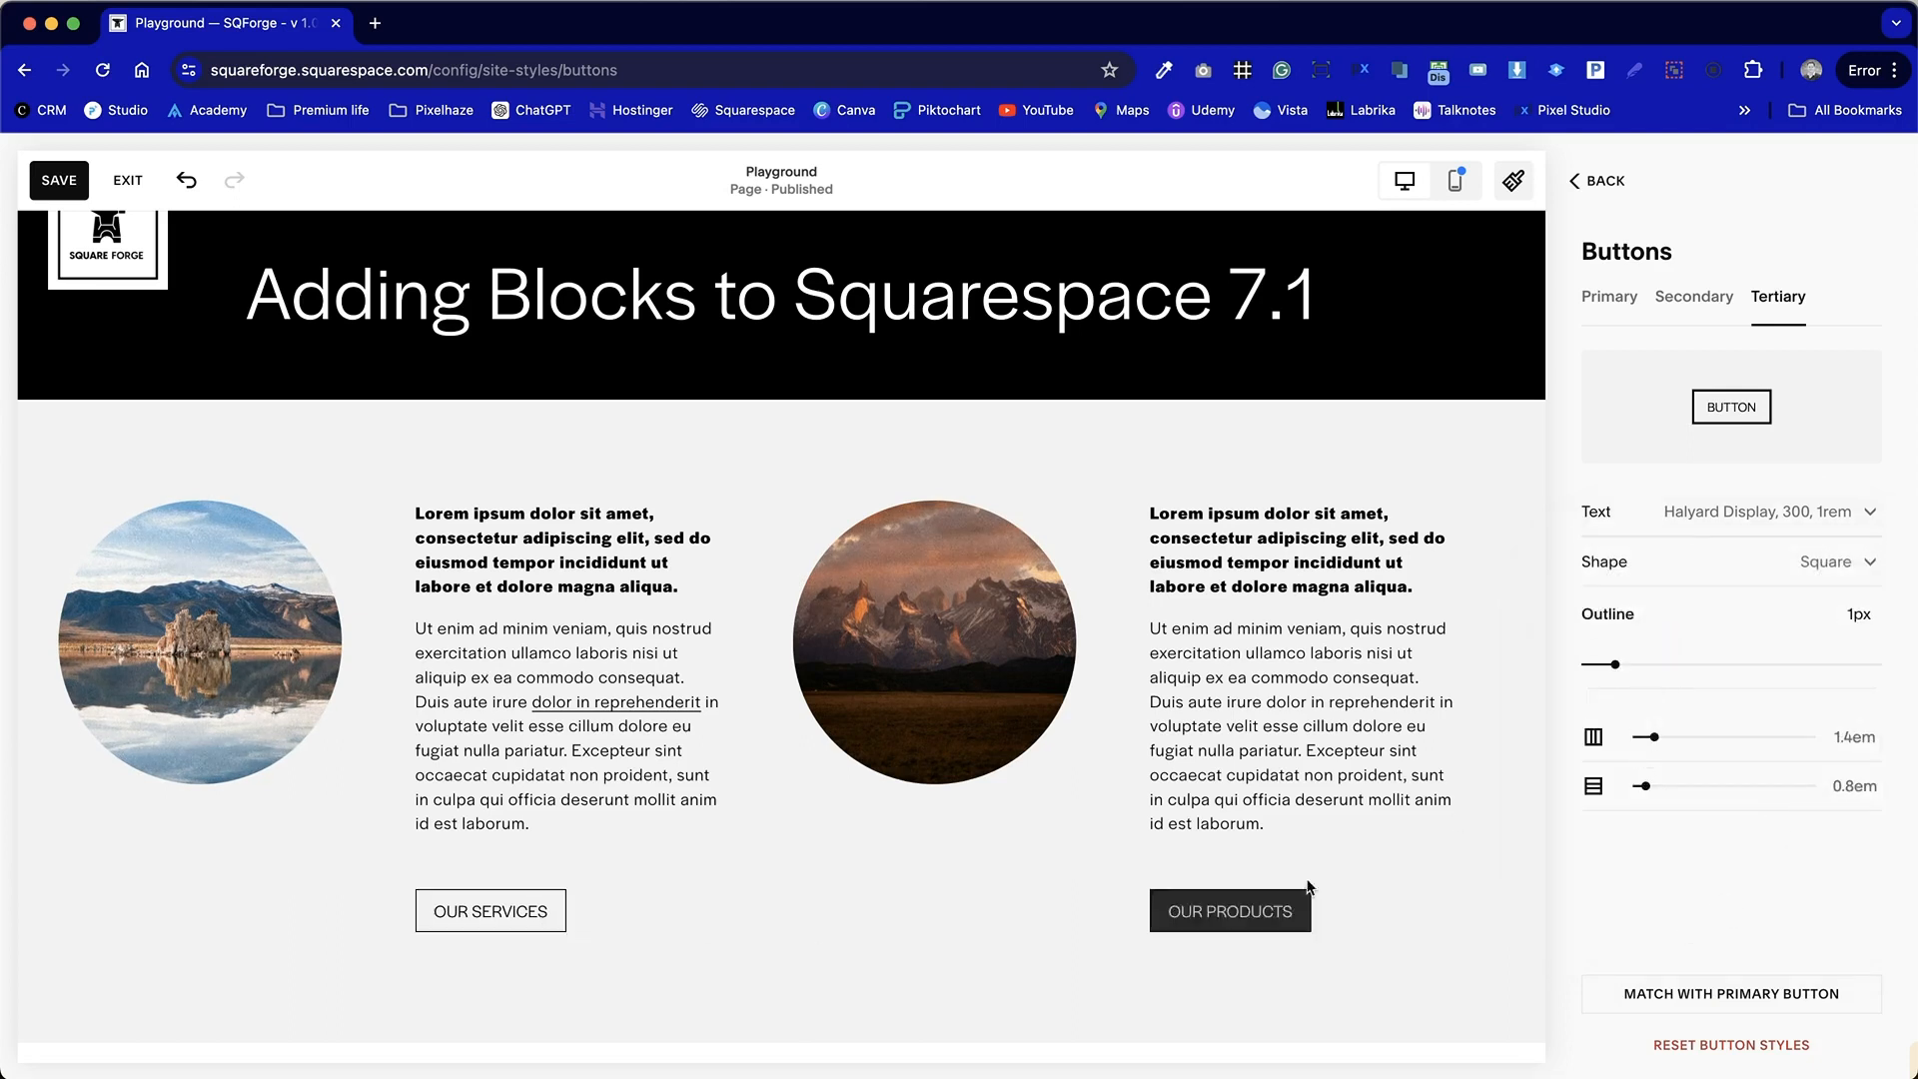
pyautogui.click(1361, 971)
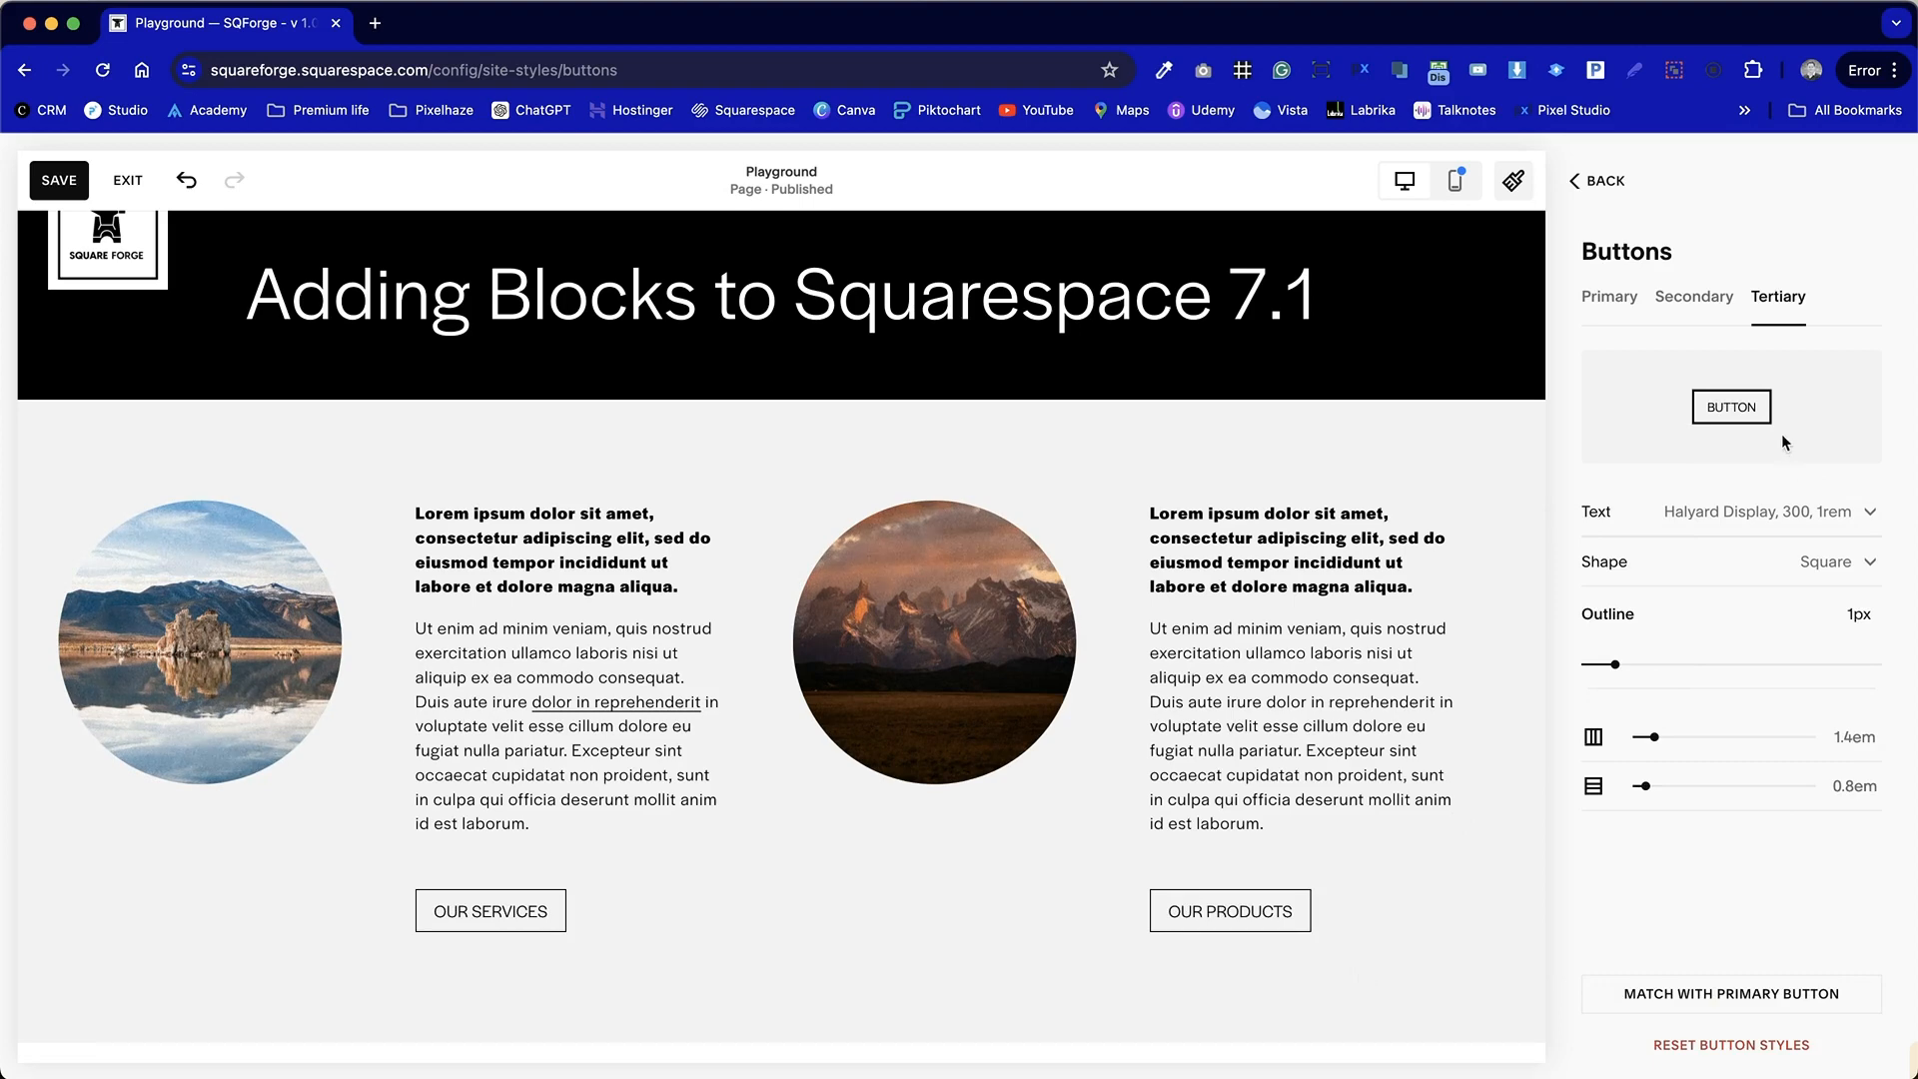
pyautogui.click(1623, 187)
pyautogui.click(1601, 182)
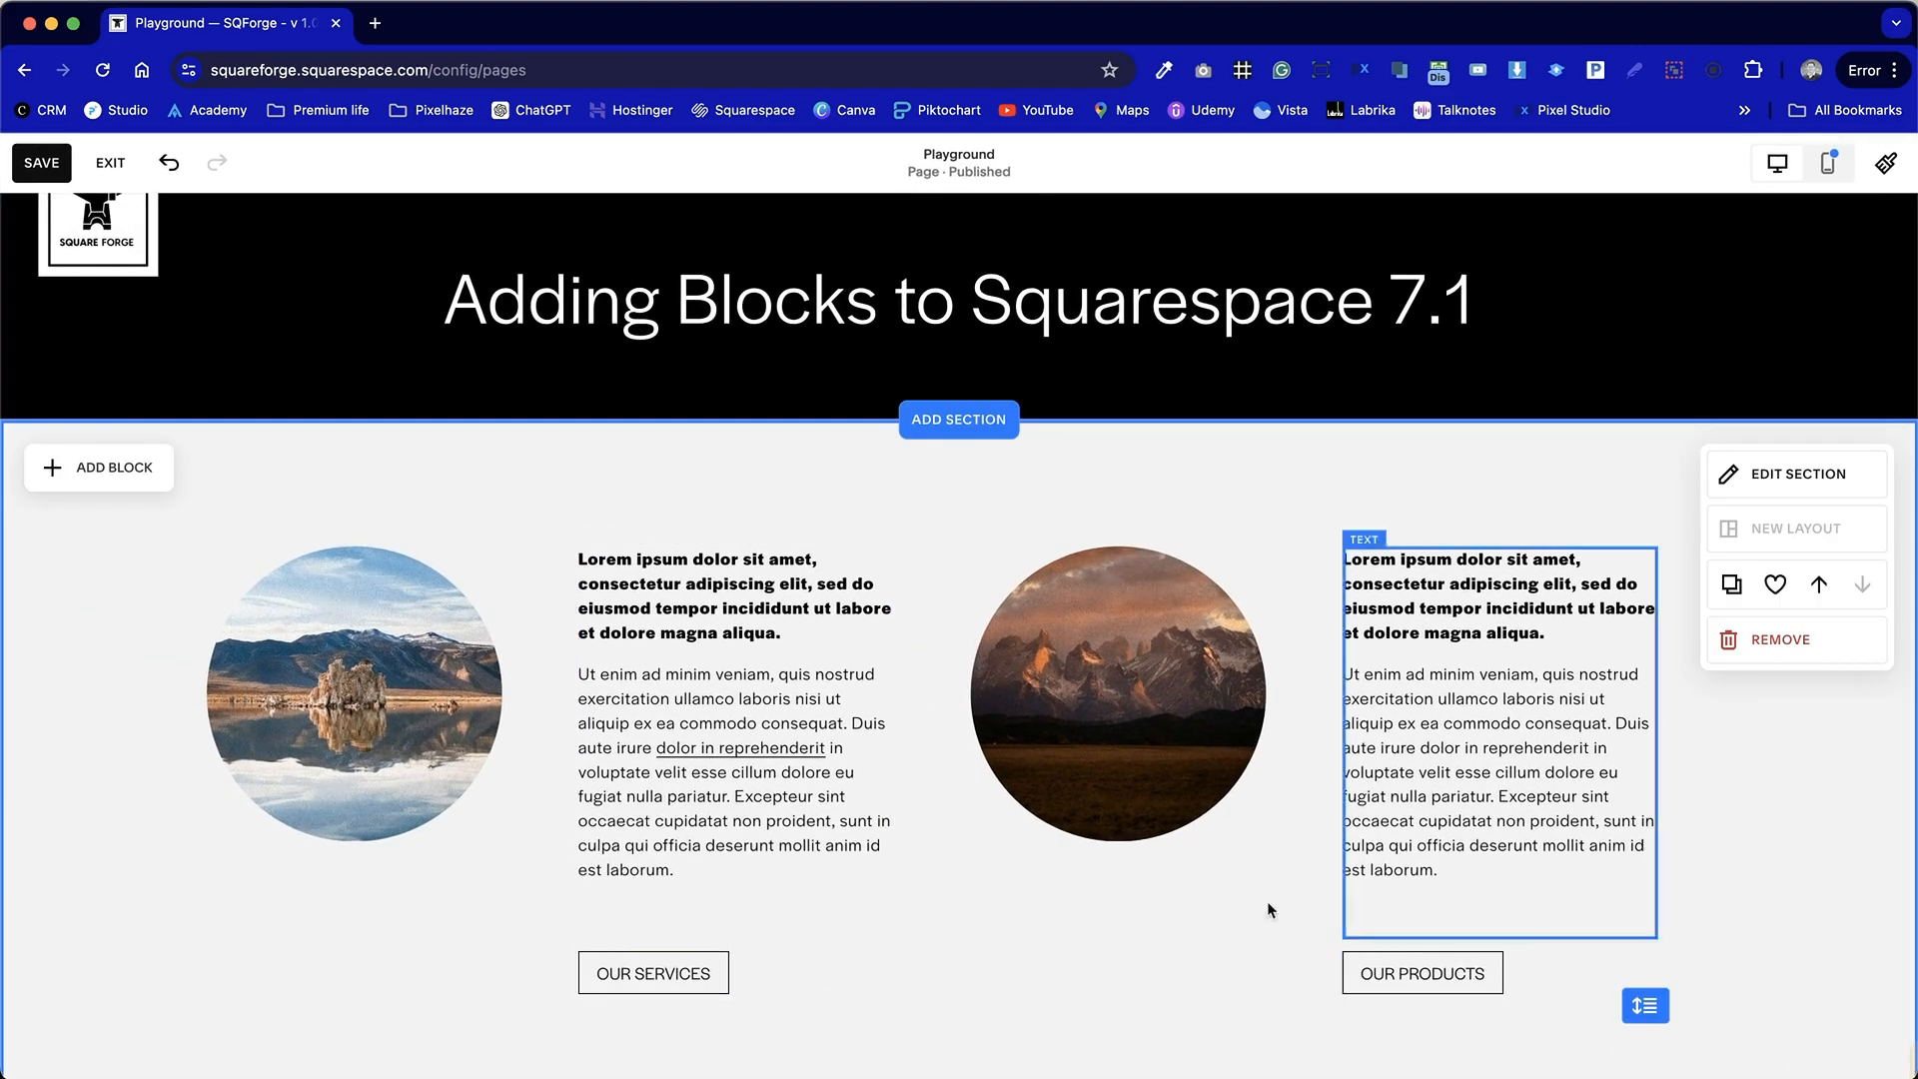
# Step: Switch to the mobile layout and move the "Our Products" and "Our Services" buttons sideways to line up under their text blocks
pyautogui.scroll(-2, 910, 877)
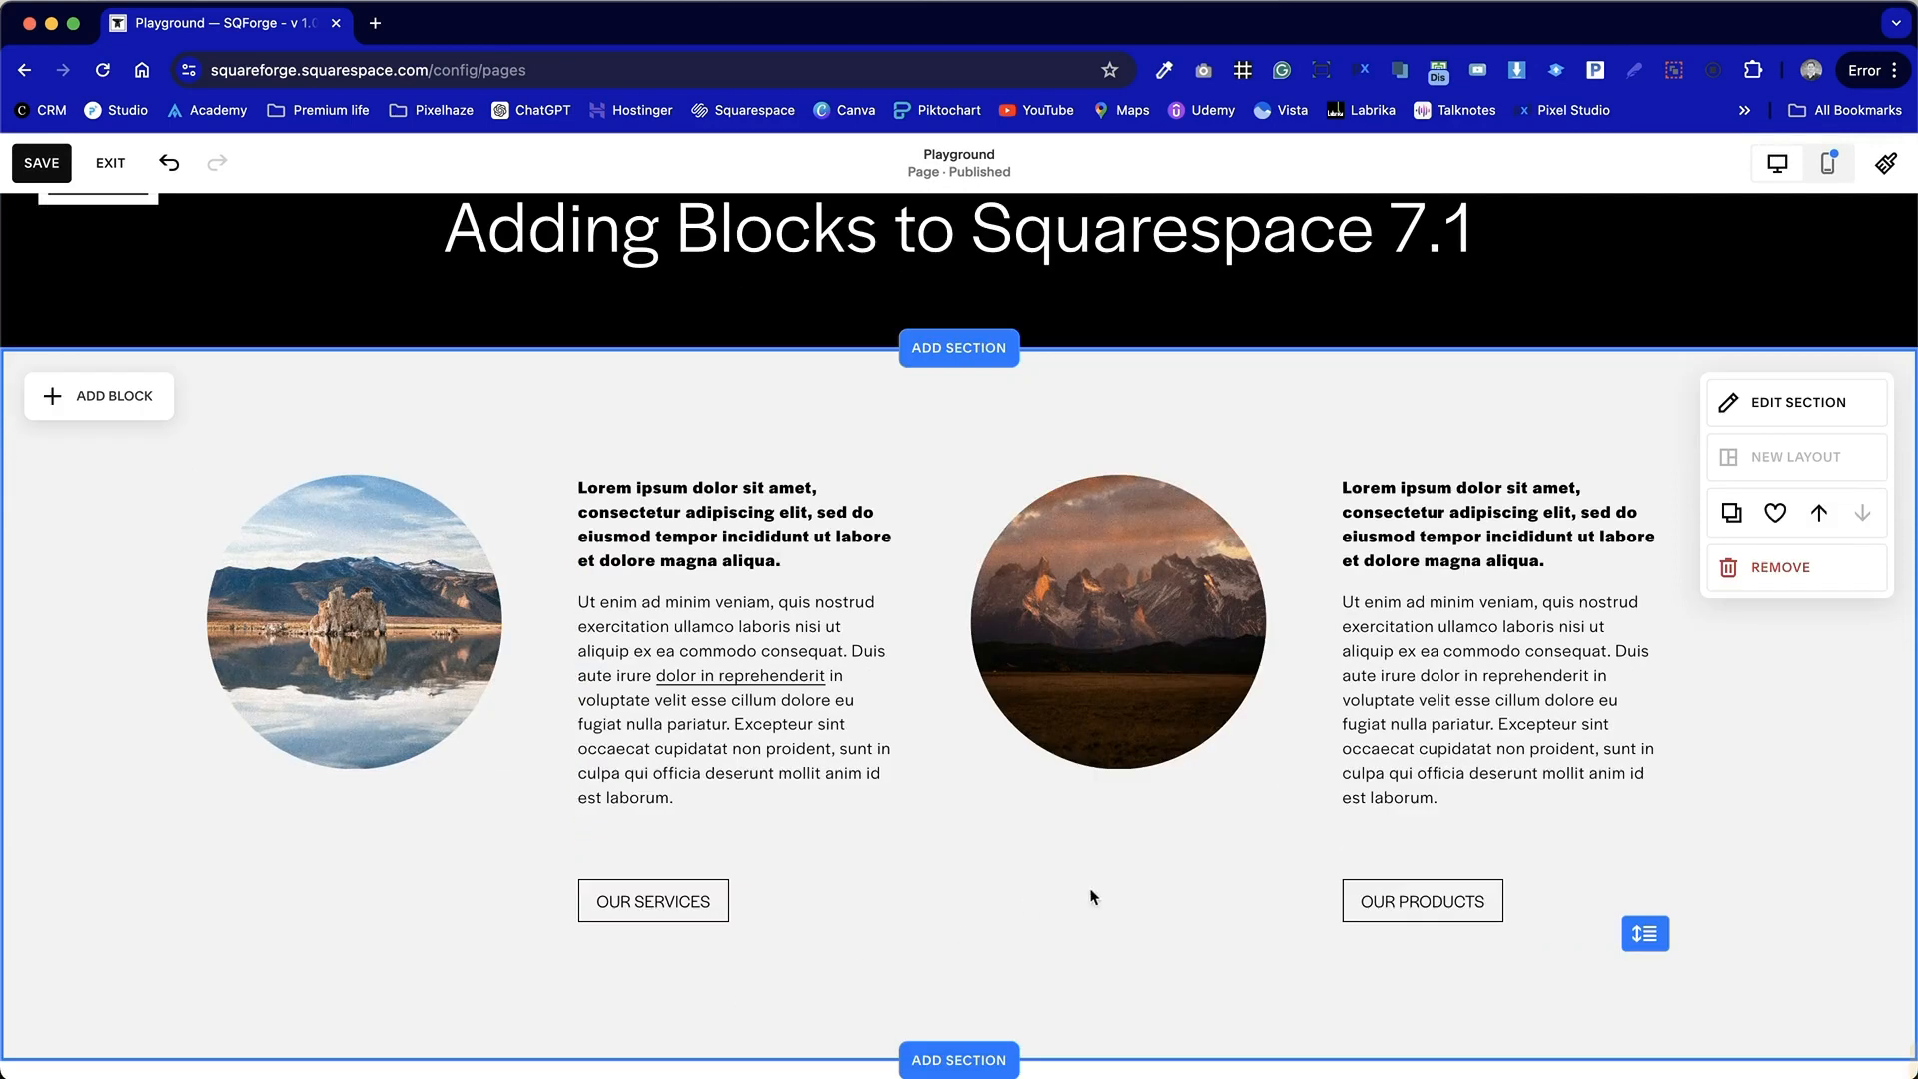
pyautogui.click(1834, 170)
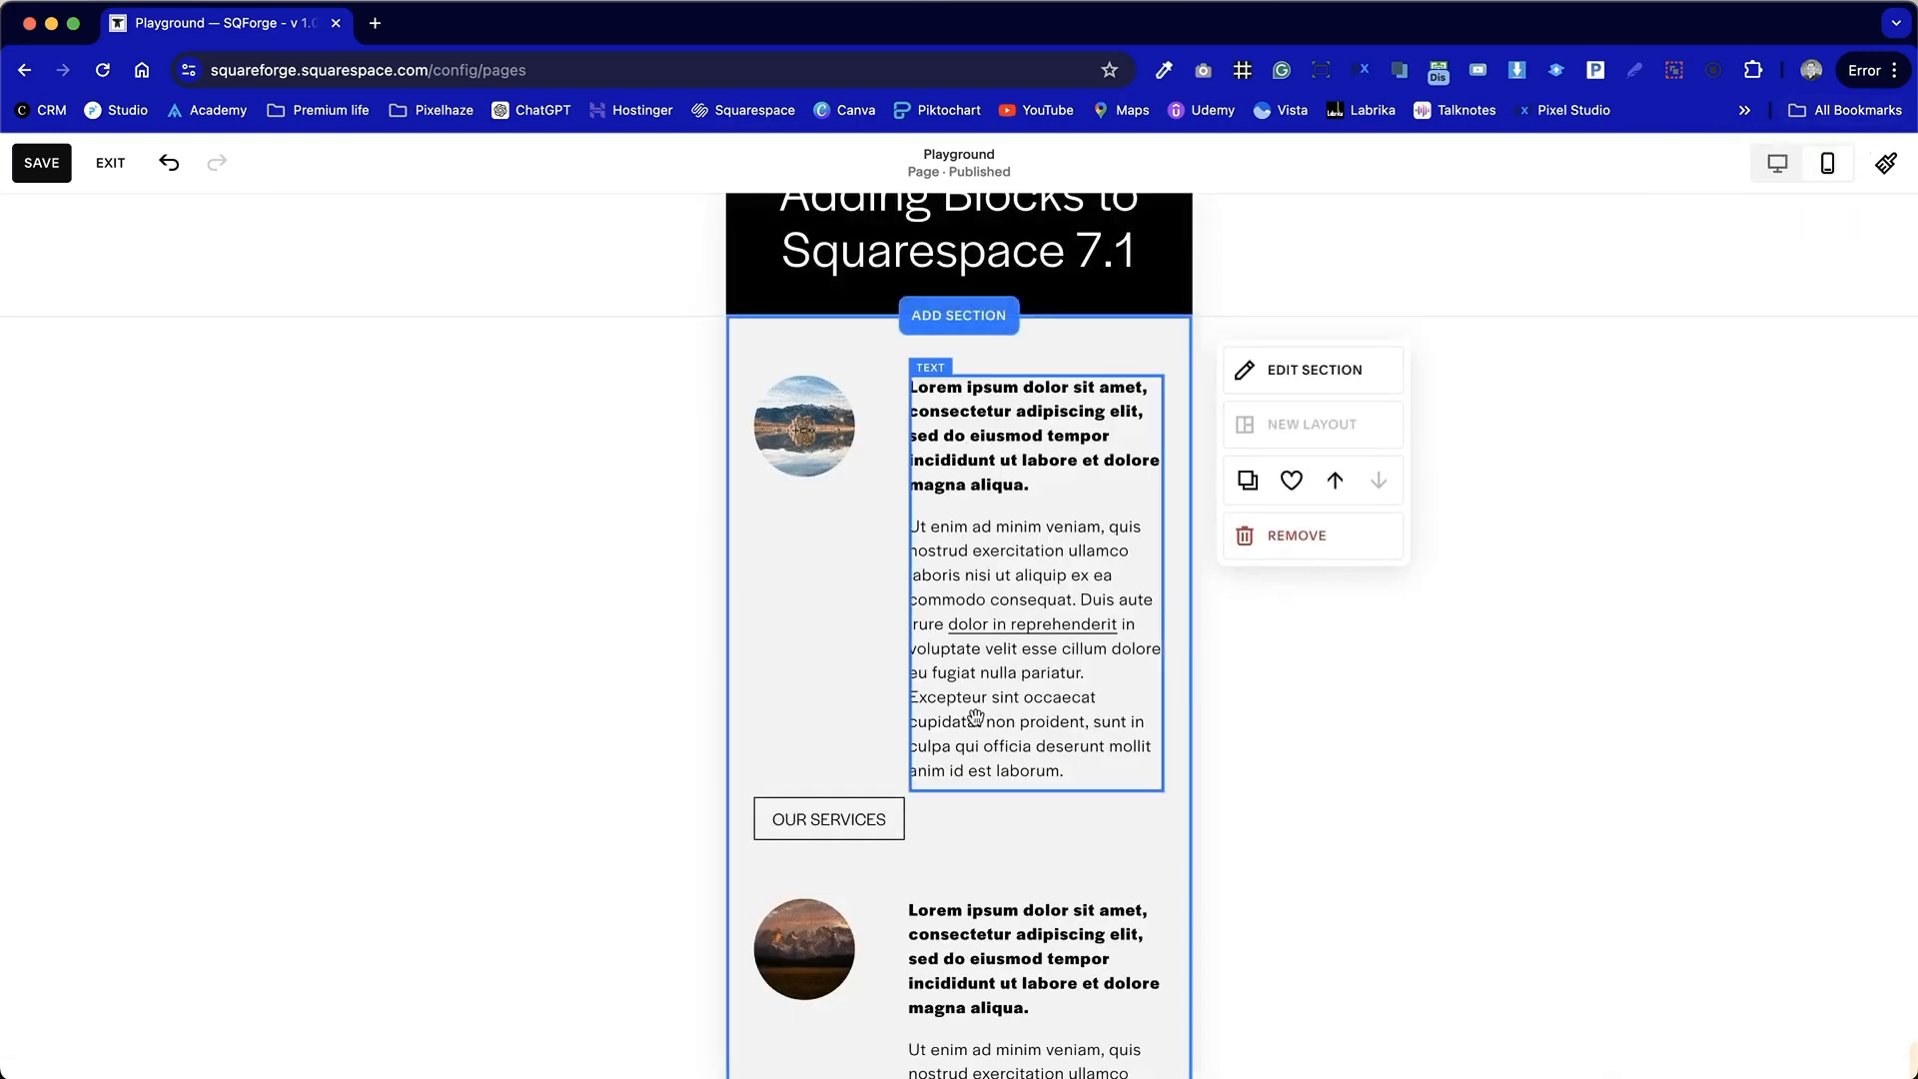
pyautogui.scroll(-3, 965, 744)
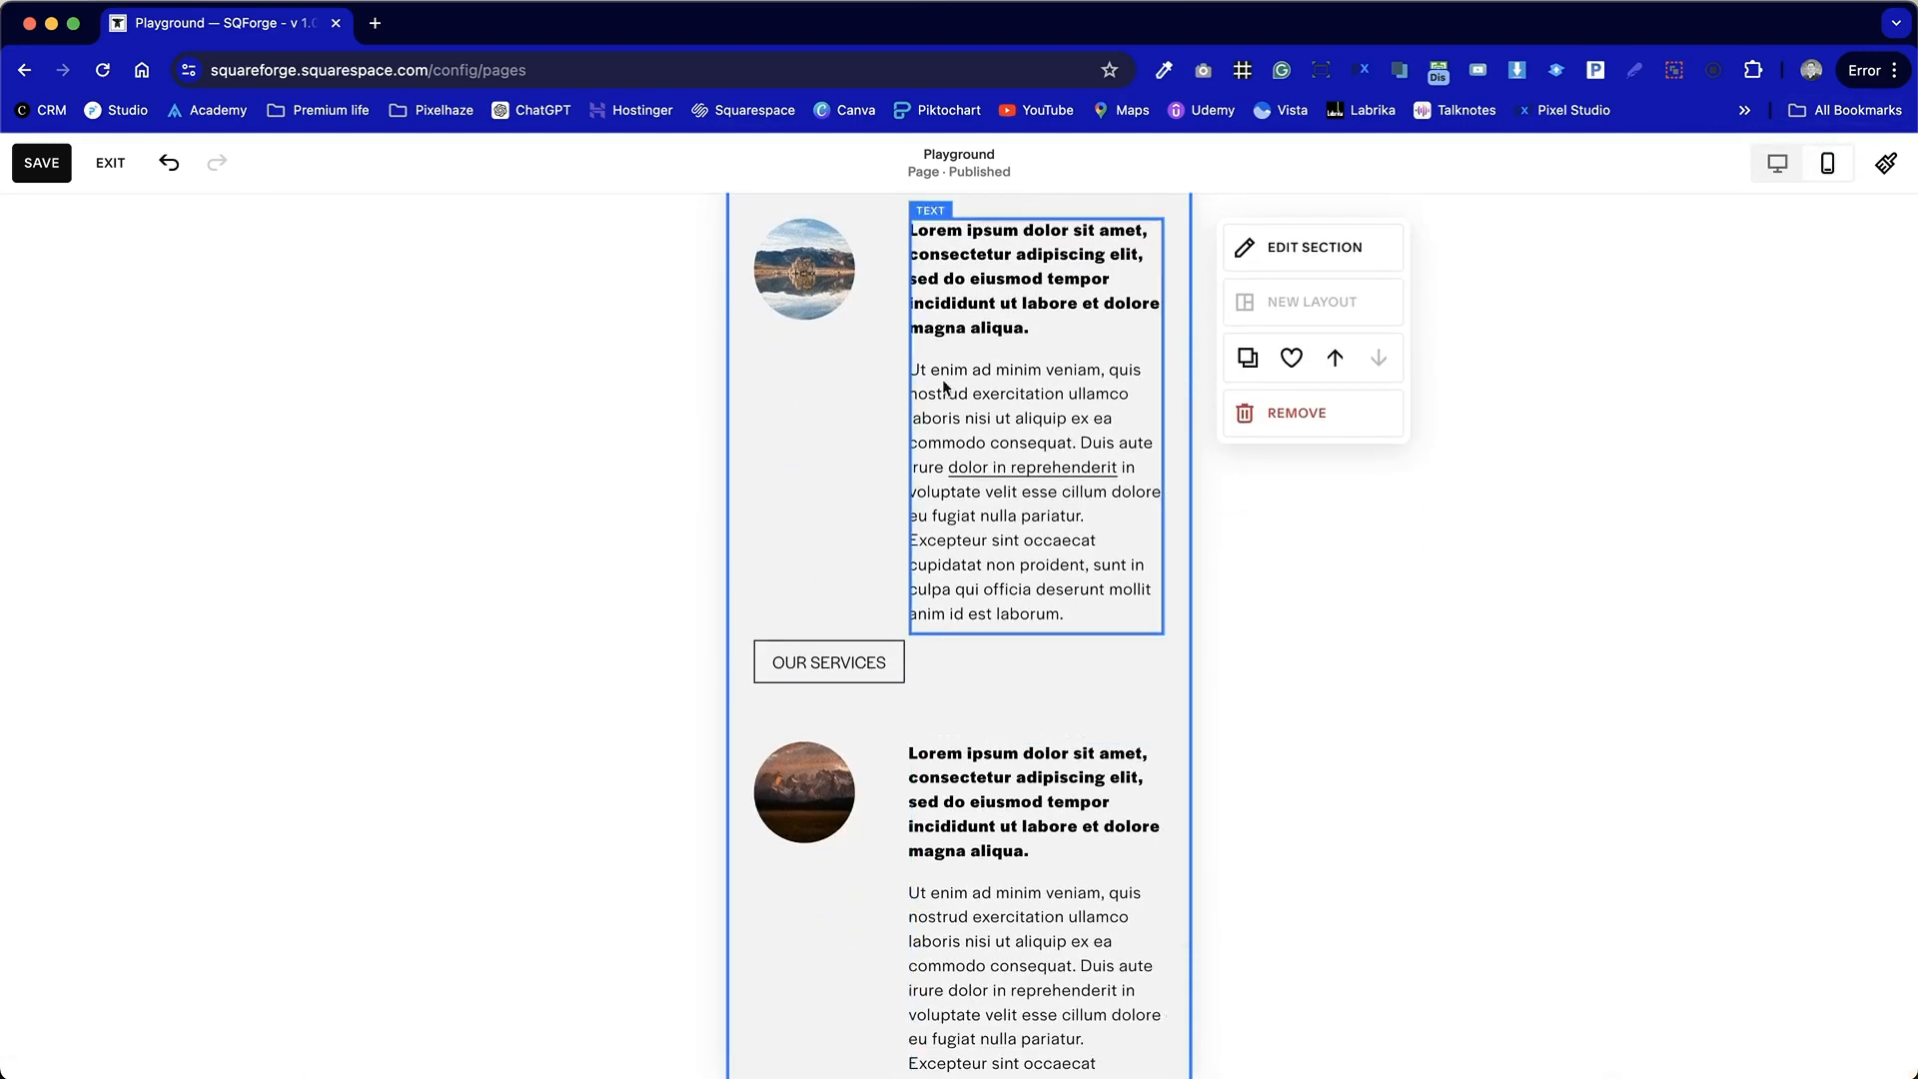
pyautogui.scroll(-4, 859, 759)
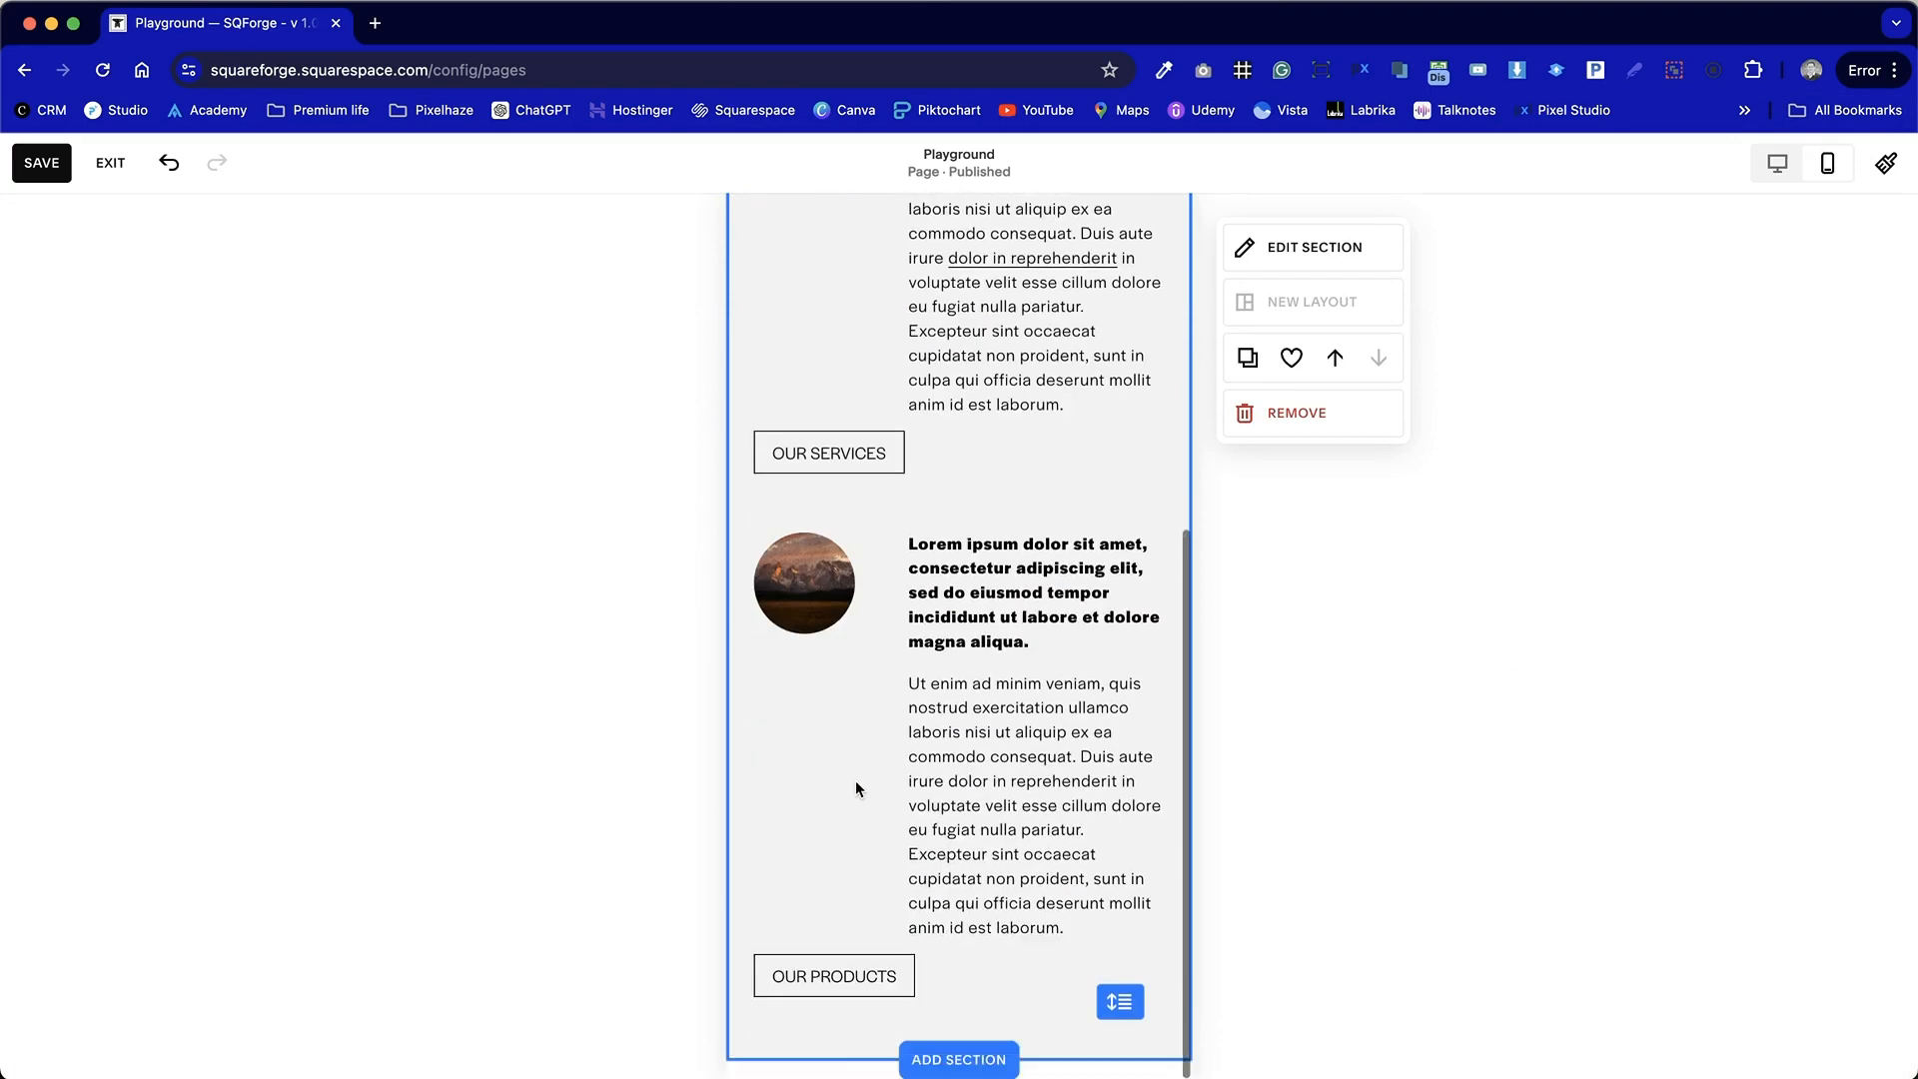
pyautogui.moveTo(809, 986); pyautogui.dragTo(949, 997)
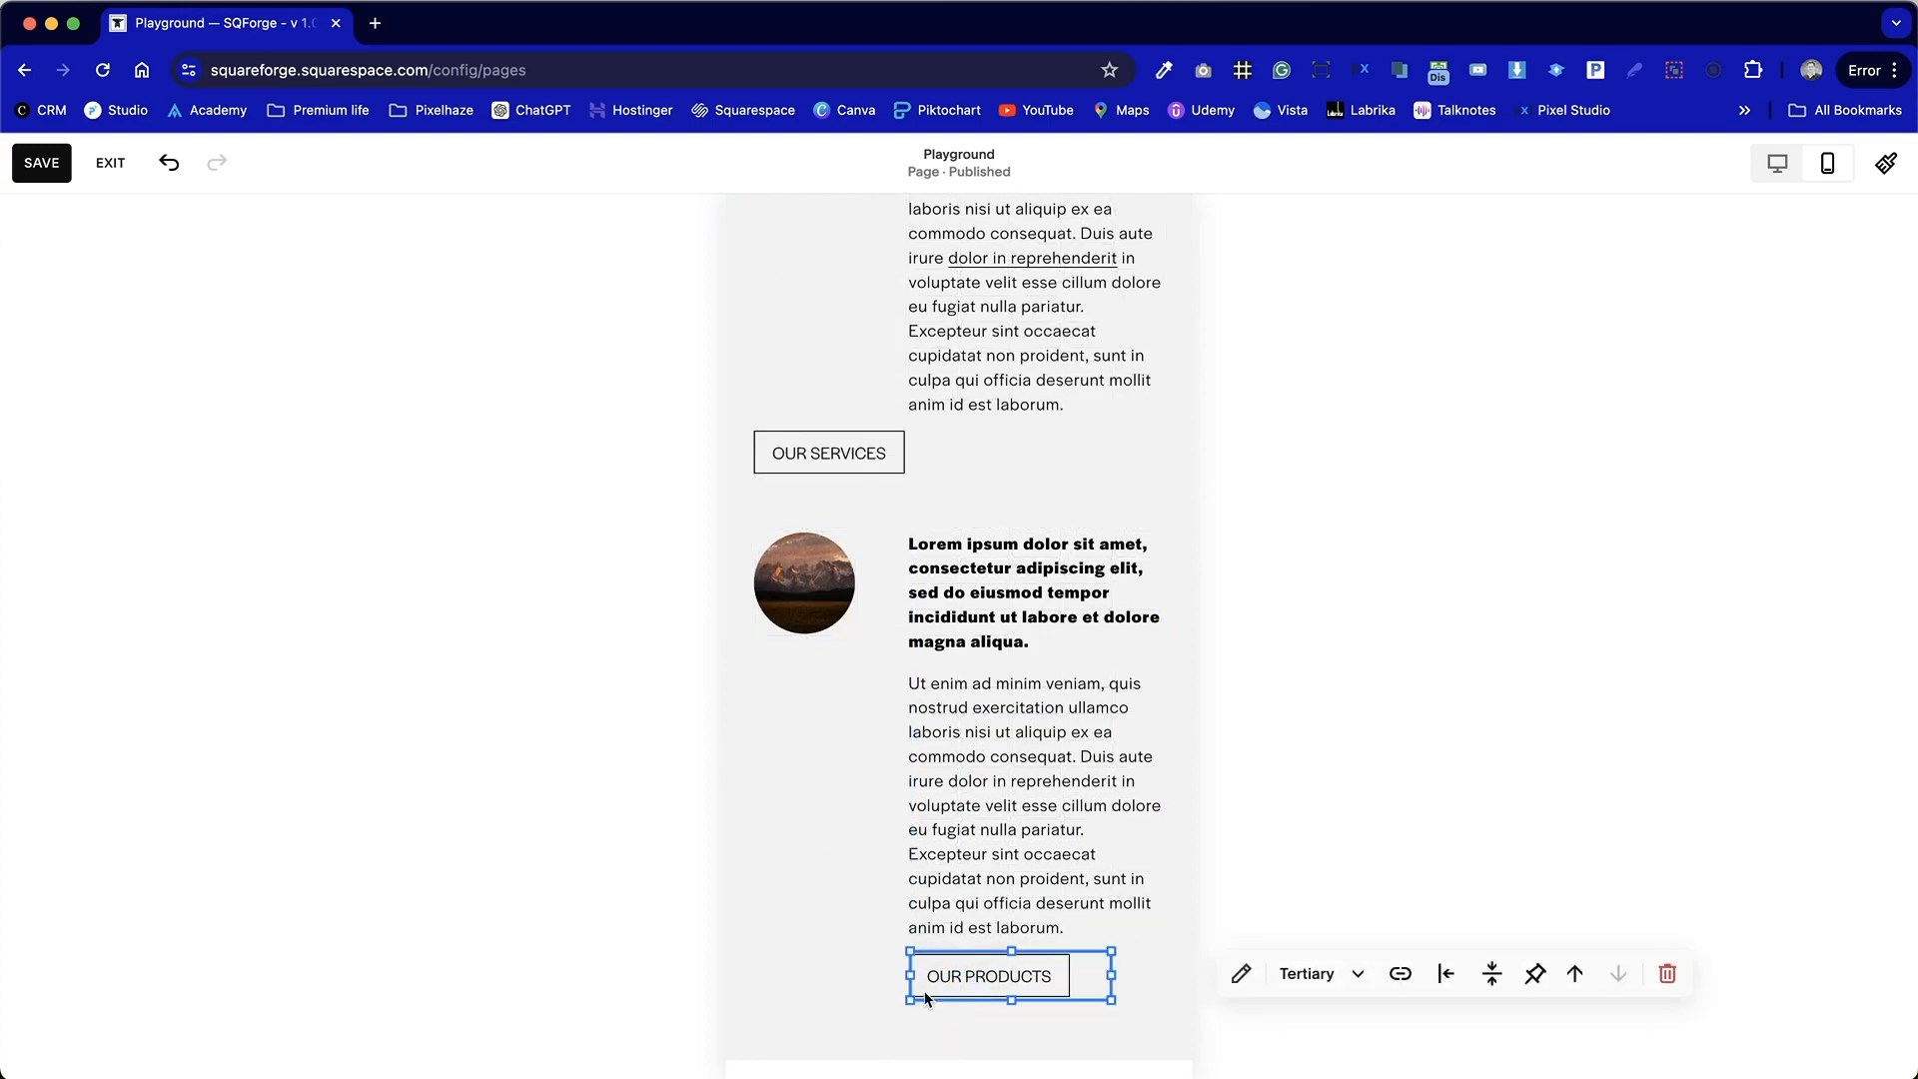
pyautogui.click(831, 943)
pyautogui.click(992, 977)
pyautogui.click(865, 916)
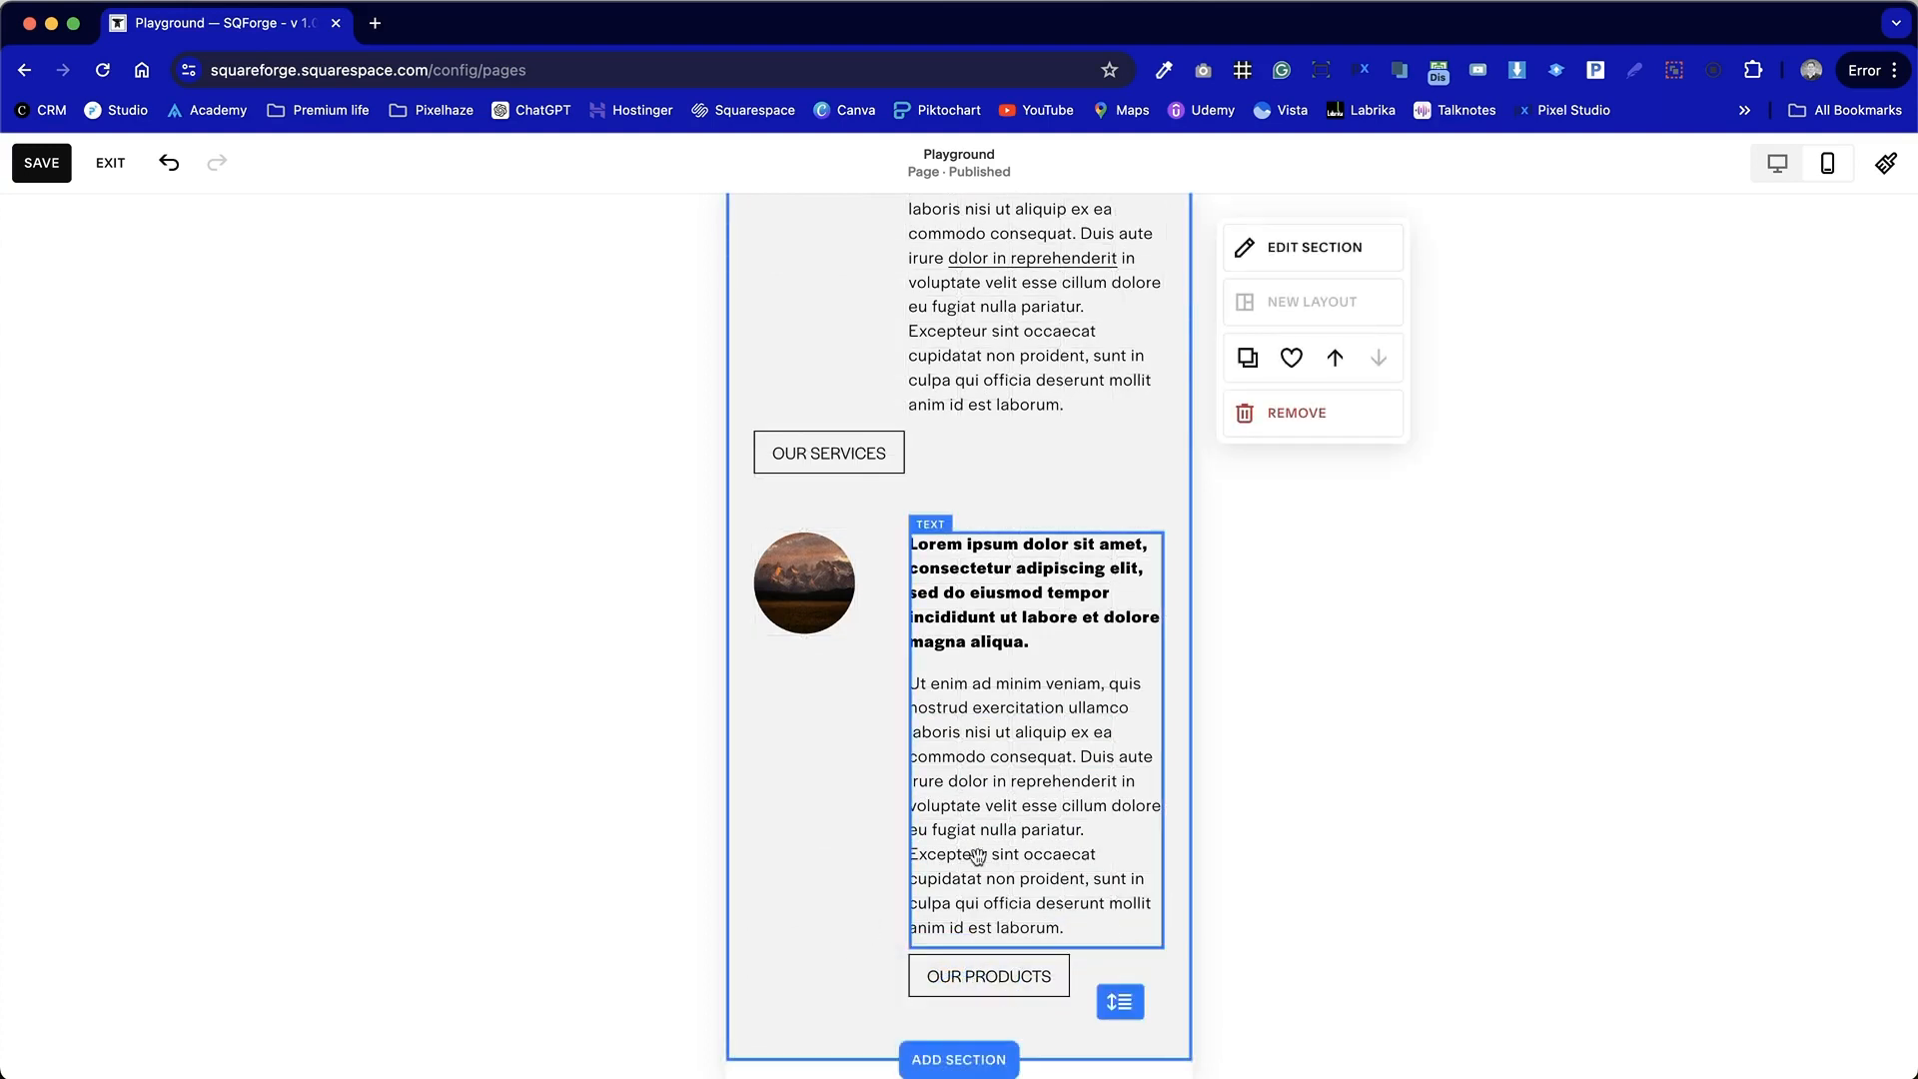
pyautogui.moveTo(809, 467); pyautogui.dragTo(950, 445)
pyautogui.click(809, 416)
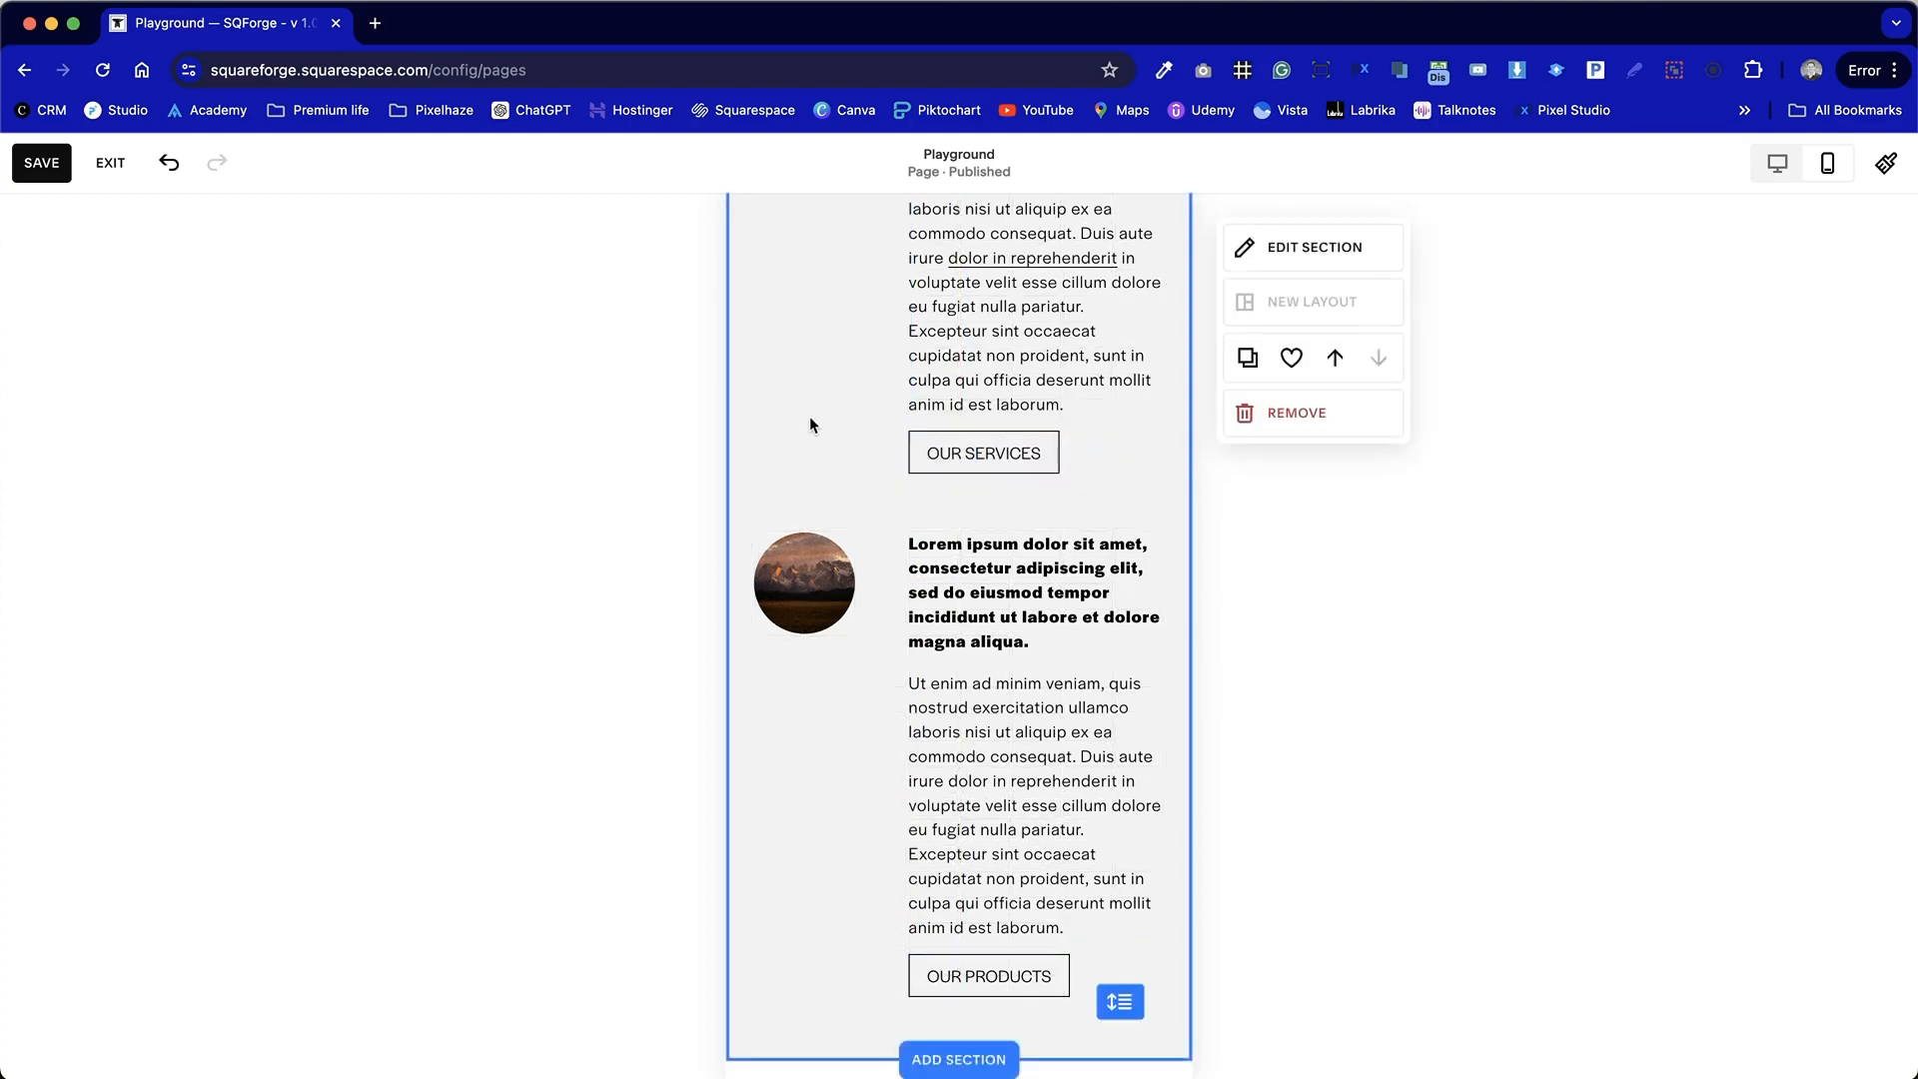
# Step: Move the "Our Services" button slightly down for spacing, and shift the second image, text and button down together in the mobile layout
pyautogui.moveTo(987, 452); pyautogui.dragTo(992, 477)
pyautogui.moveTo(745, 537); pyautogui.dragTo(1066, 974)
pyautogui.moveTo(1066, 866); pyautogui.dragTo(1066, 904)
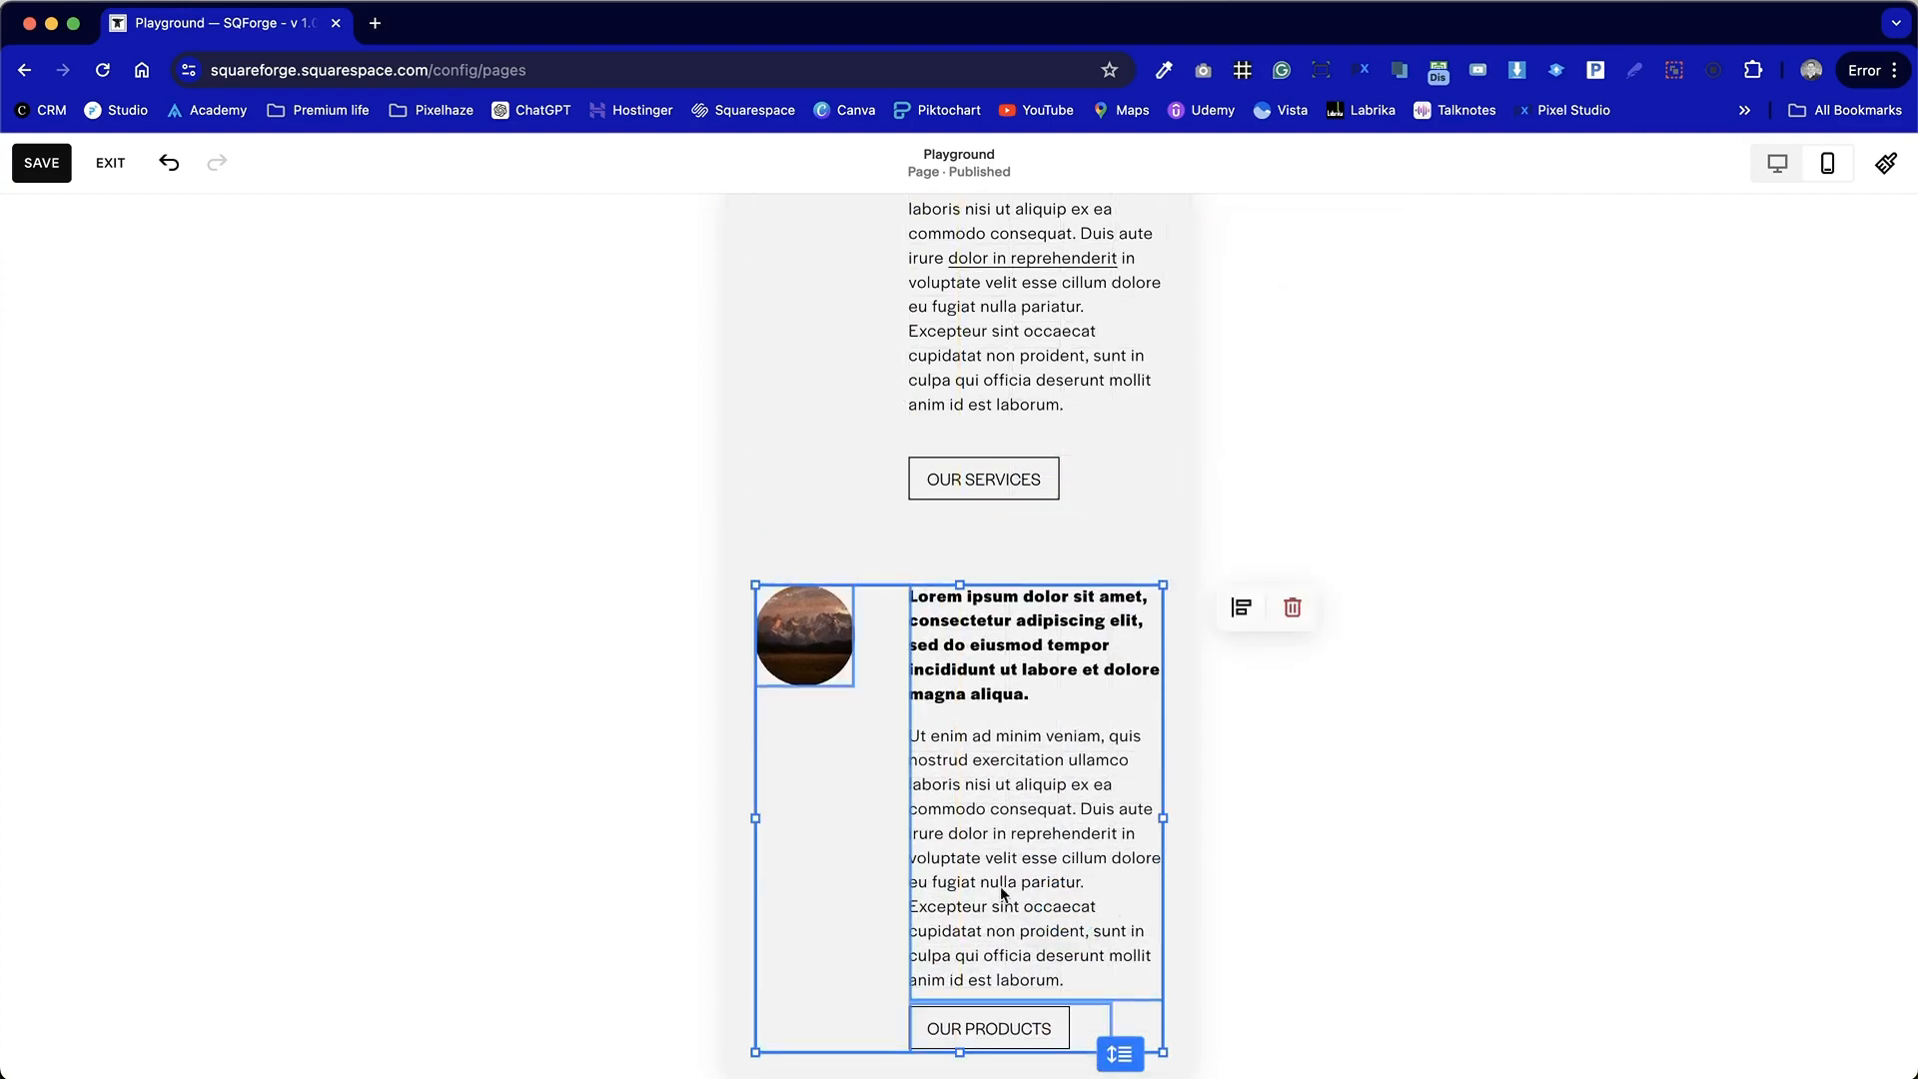
# Step: Move the second image and text block slightly up, leaving space above the "Our Products" button, and return to the desktop view
pyautogui.scroll(-1, 1002, 892)
pyautogui.moveTo(794, 492); pyautogui.dragTo(1172, 852)
pyautogui.click(805, 483)
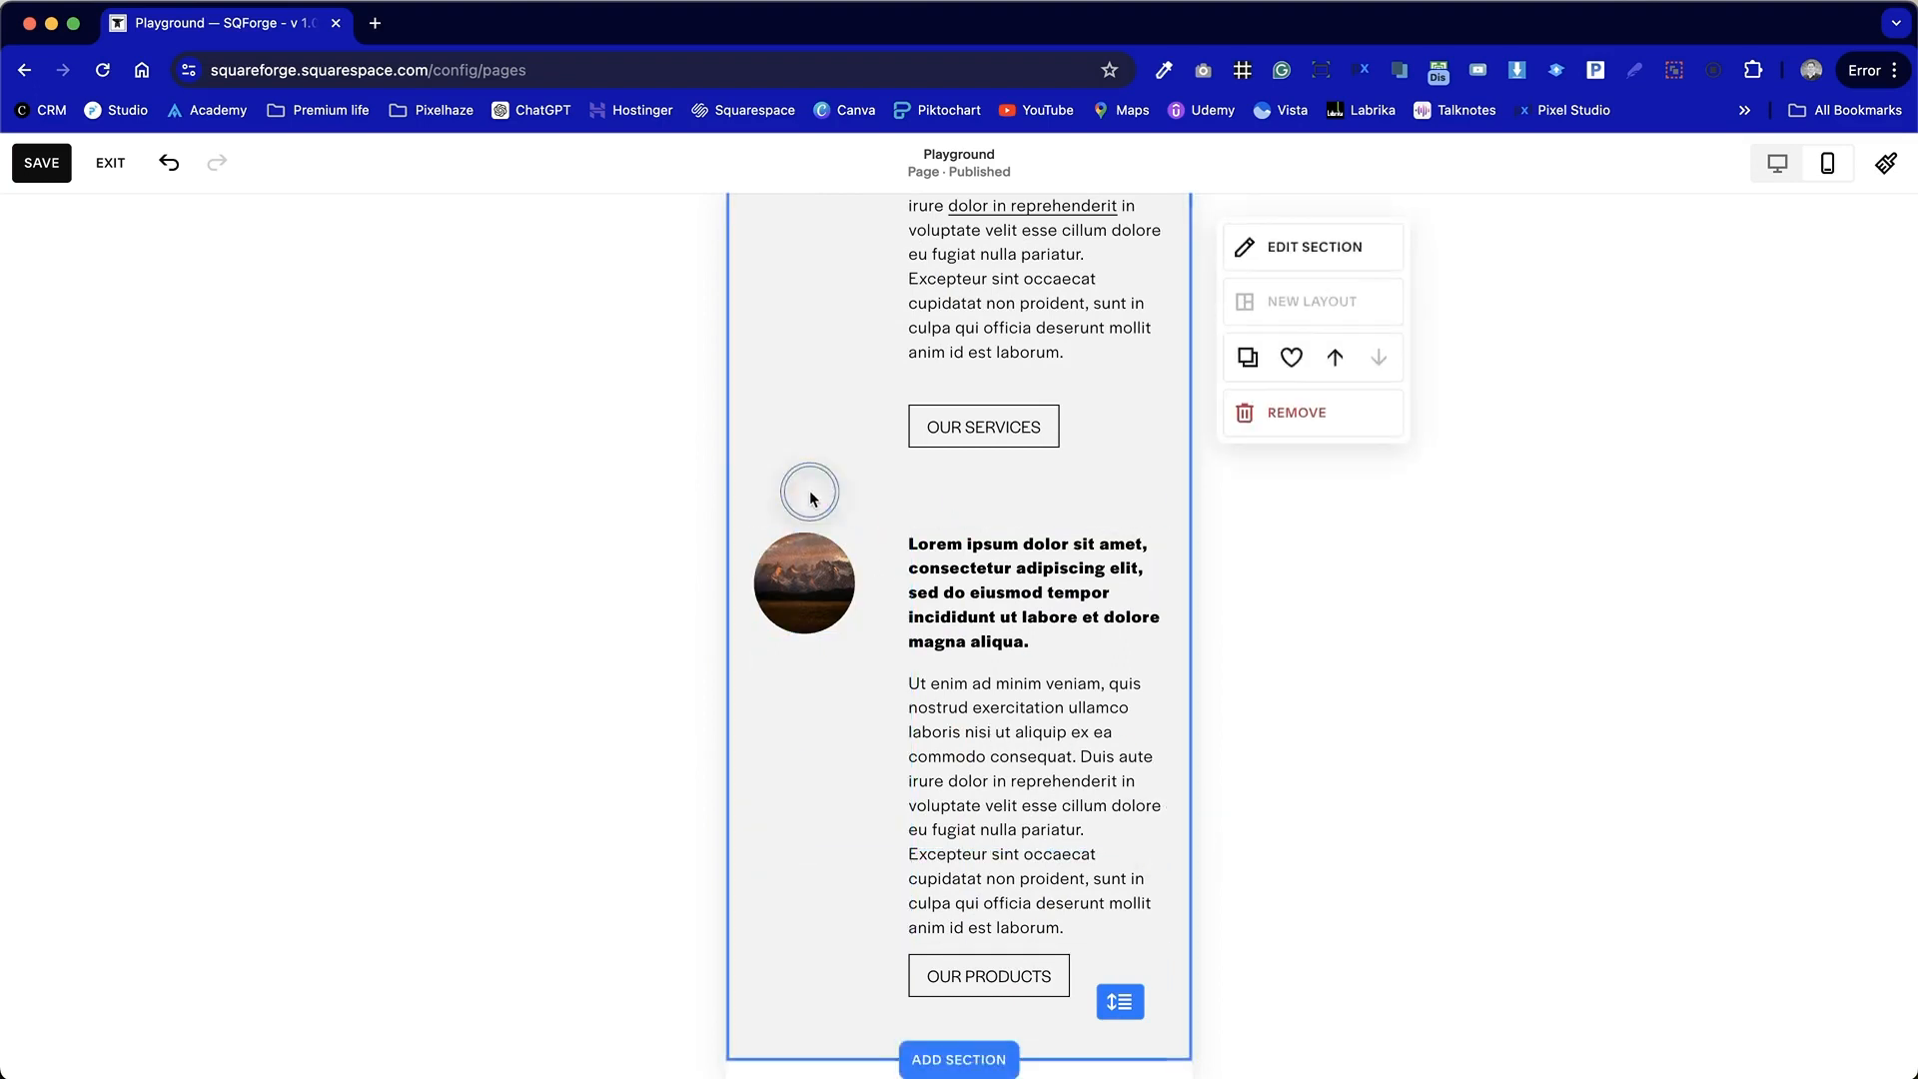
pyautogui.moveTo(751, 473); pyautogui.dragTo(1069, 820)
pyautogui.click(1130, 454)
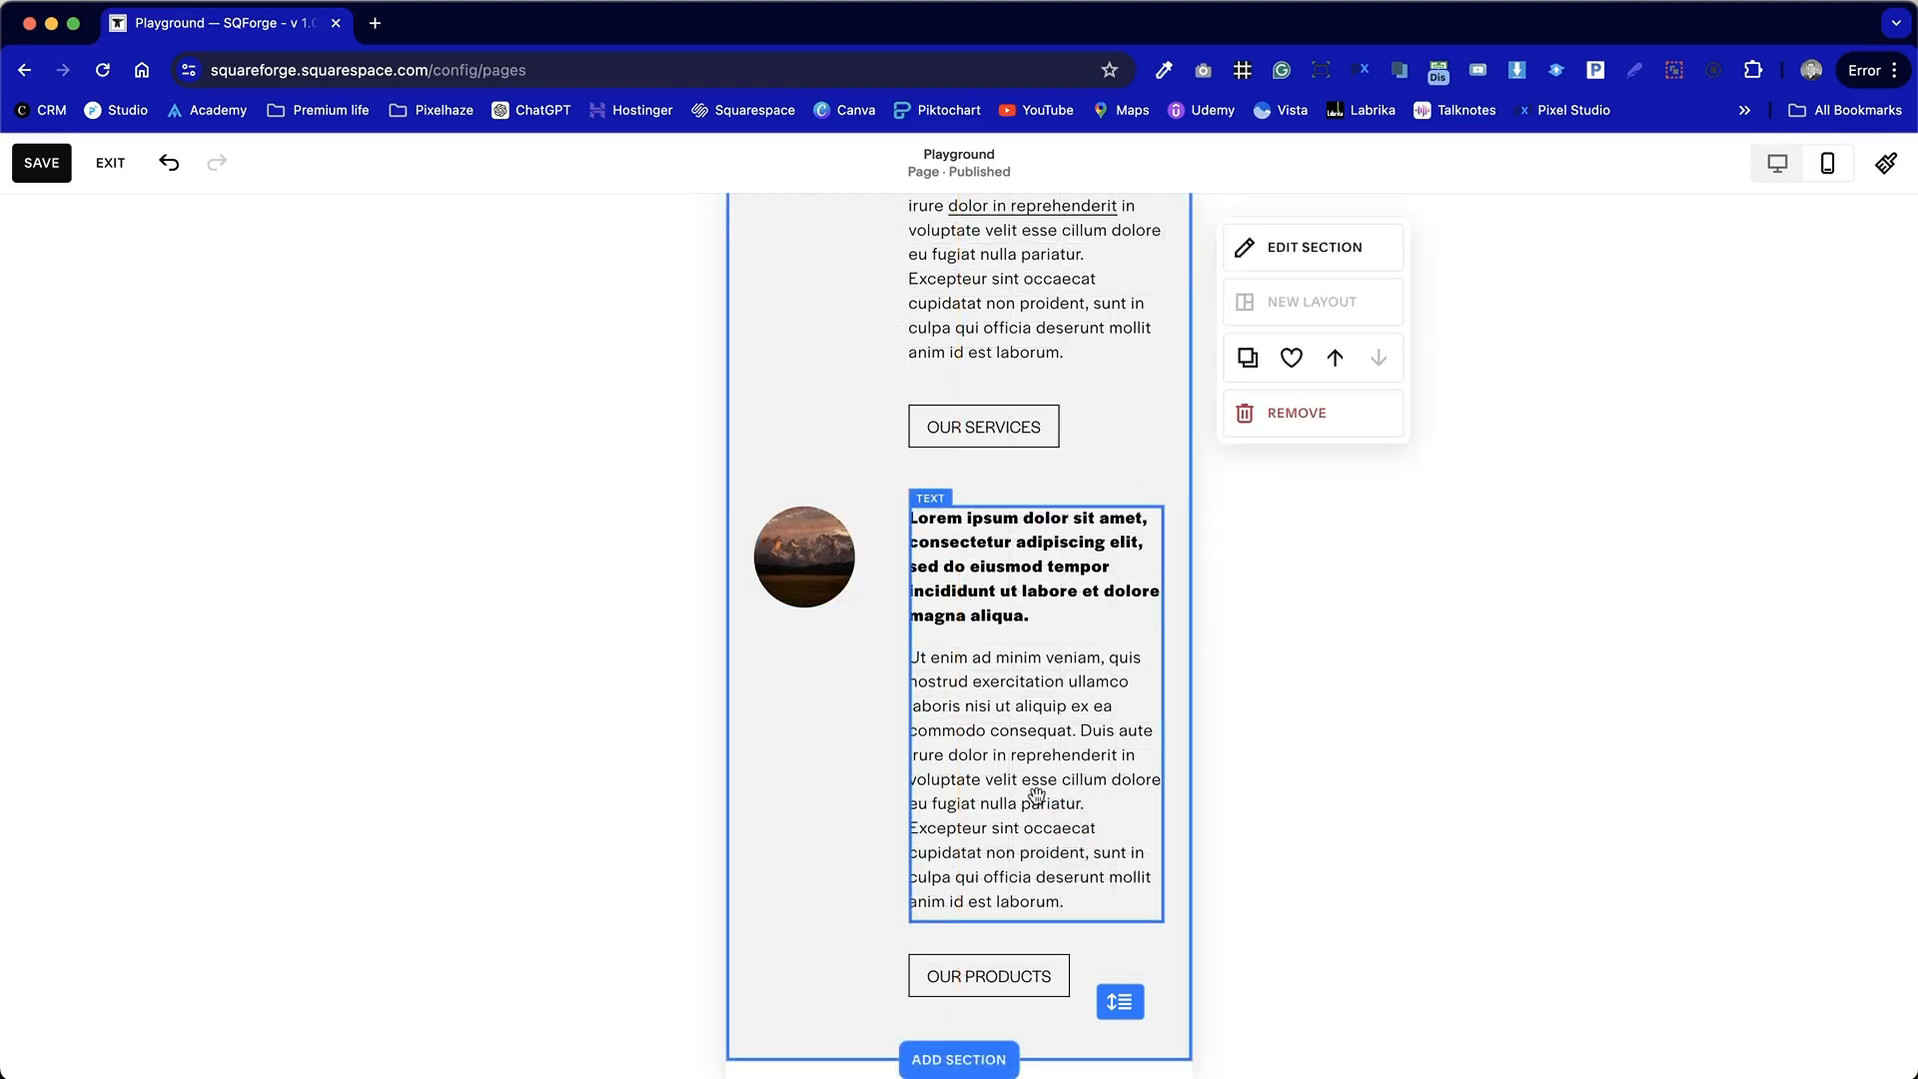
pyautogui.click(847, 889)
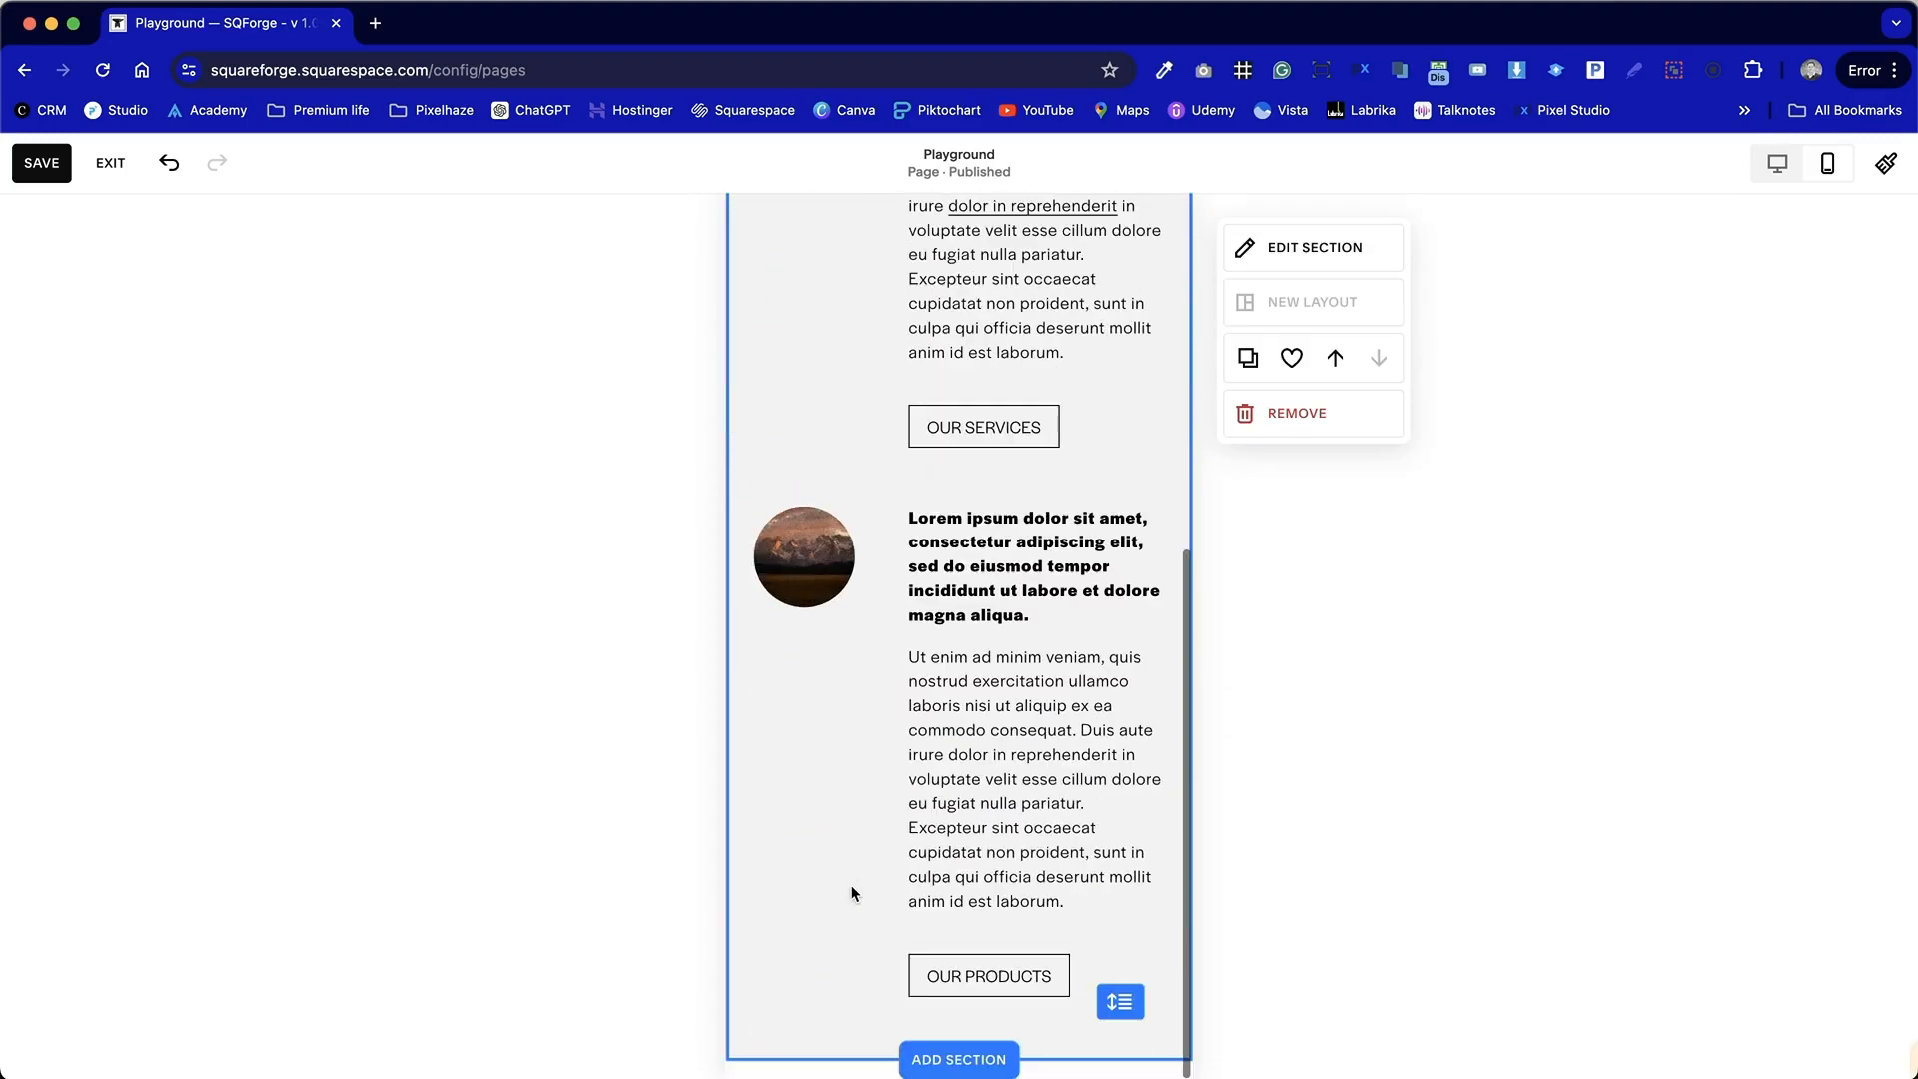
pyautogui.scroll(6, 869, 835)
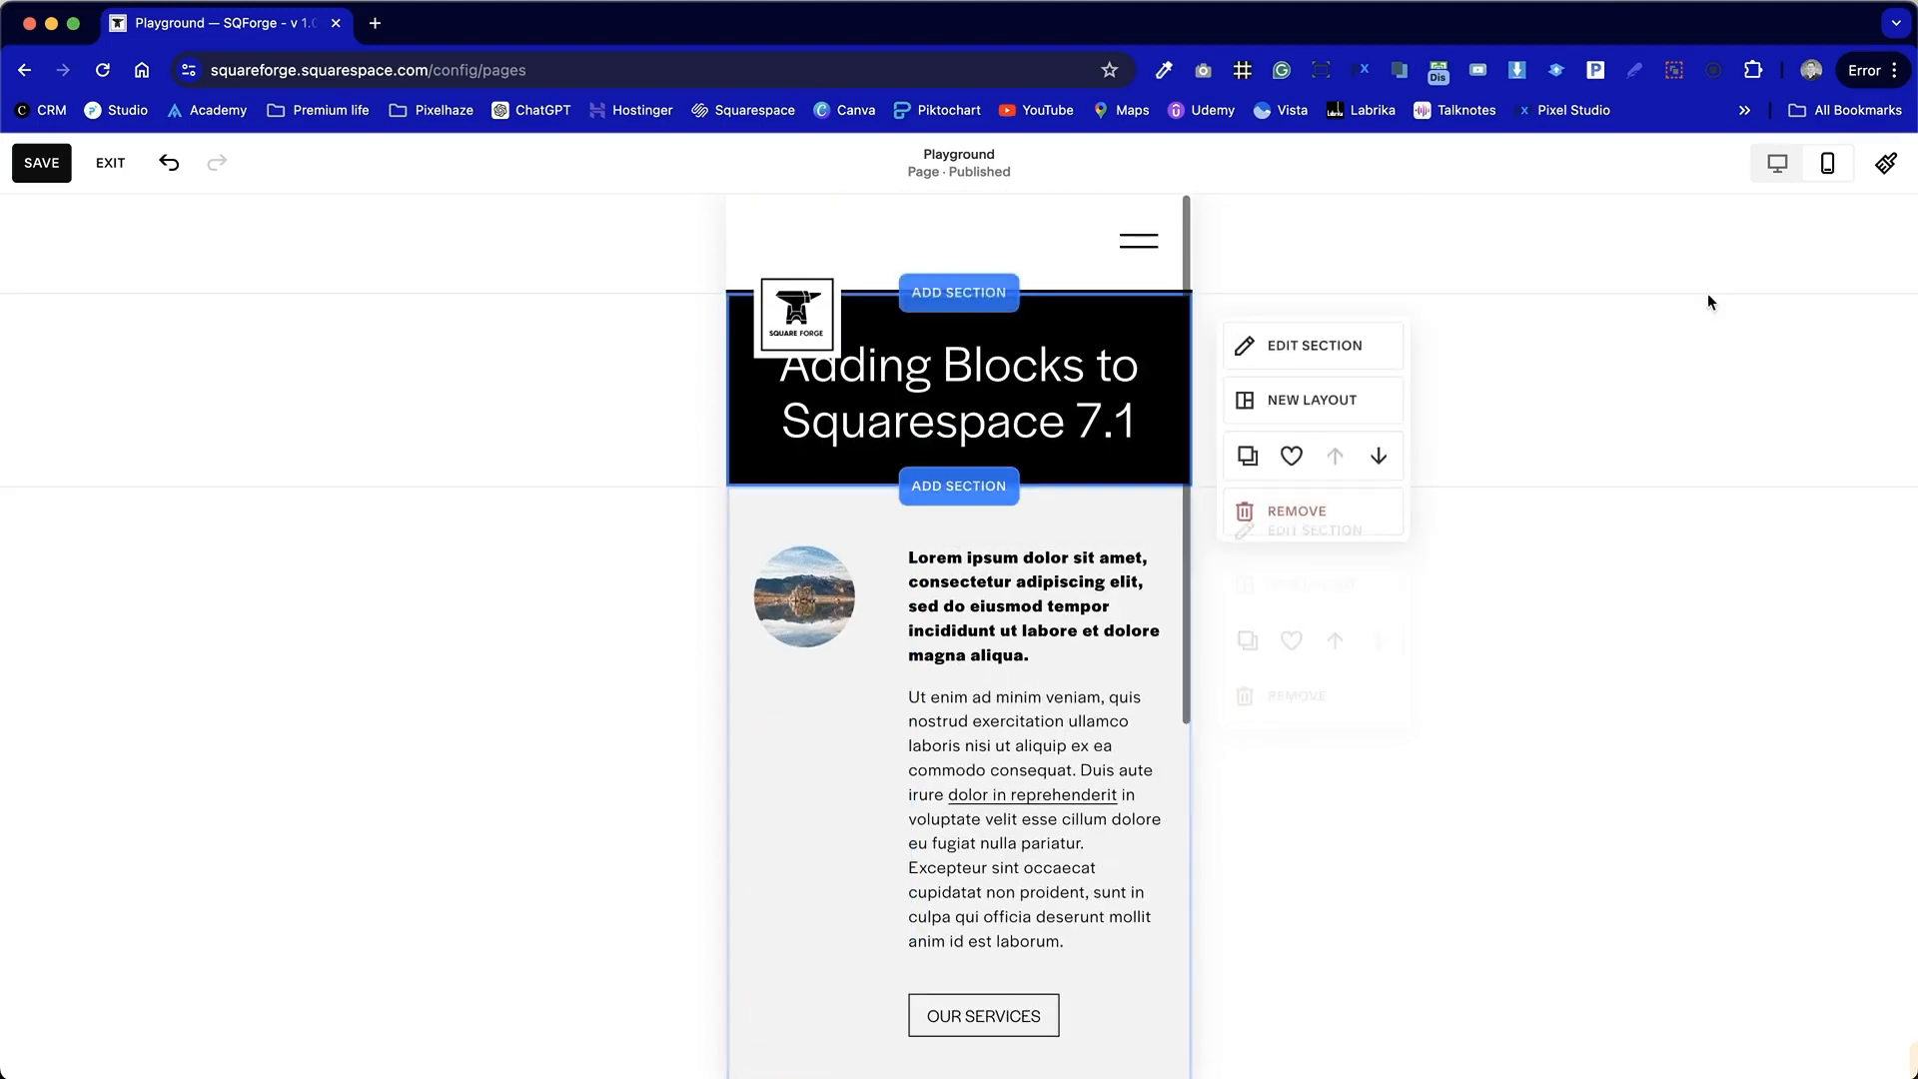
pyautogui.click(1776, 163)
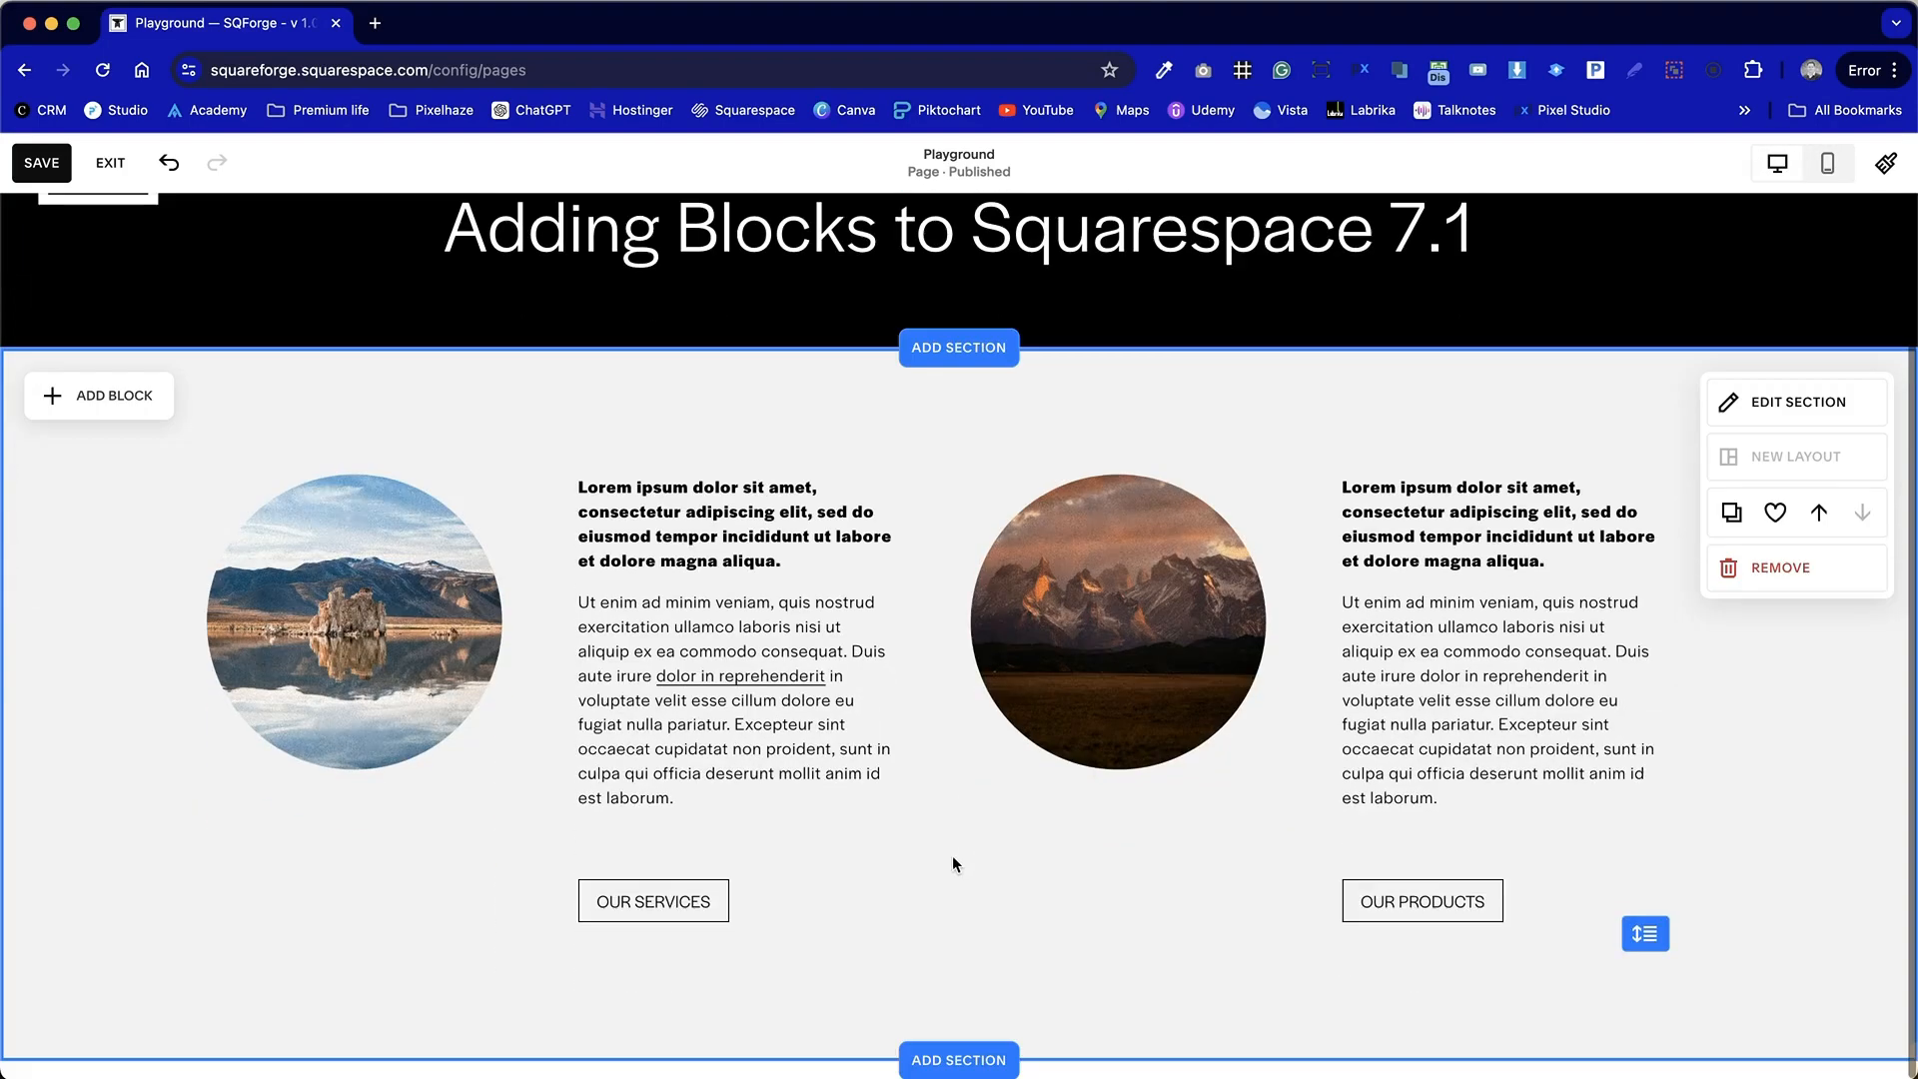